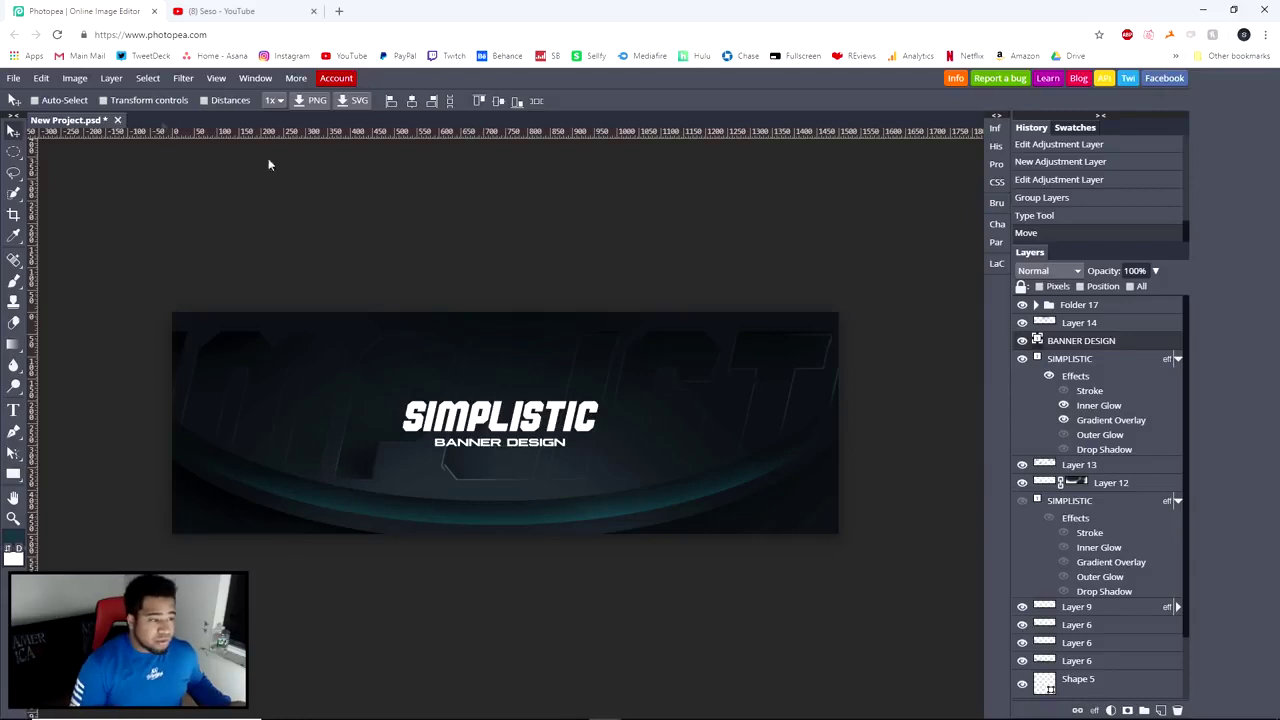
Switch to Photoshop's blank document, then return to the Photopea banner in the browser
click(798, 708)
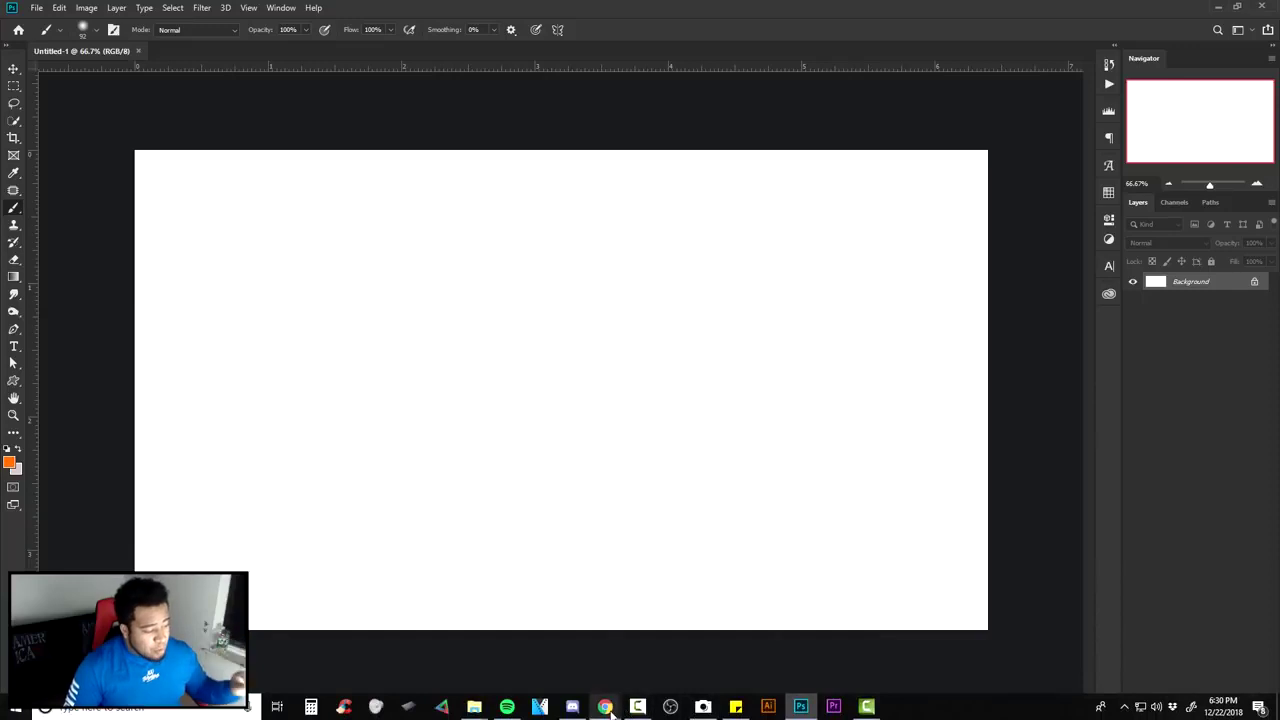
click(658, 658)
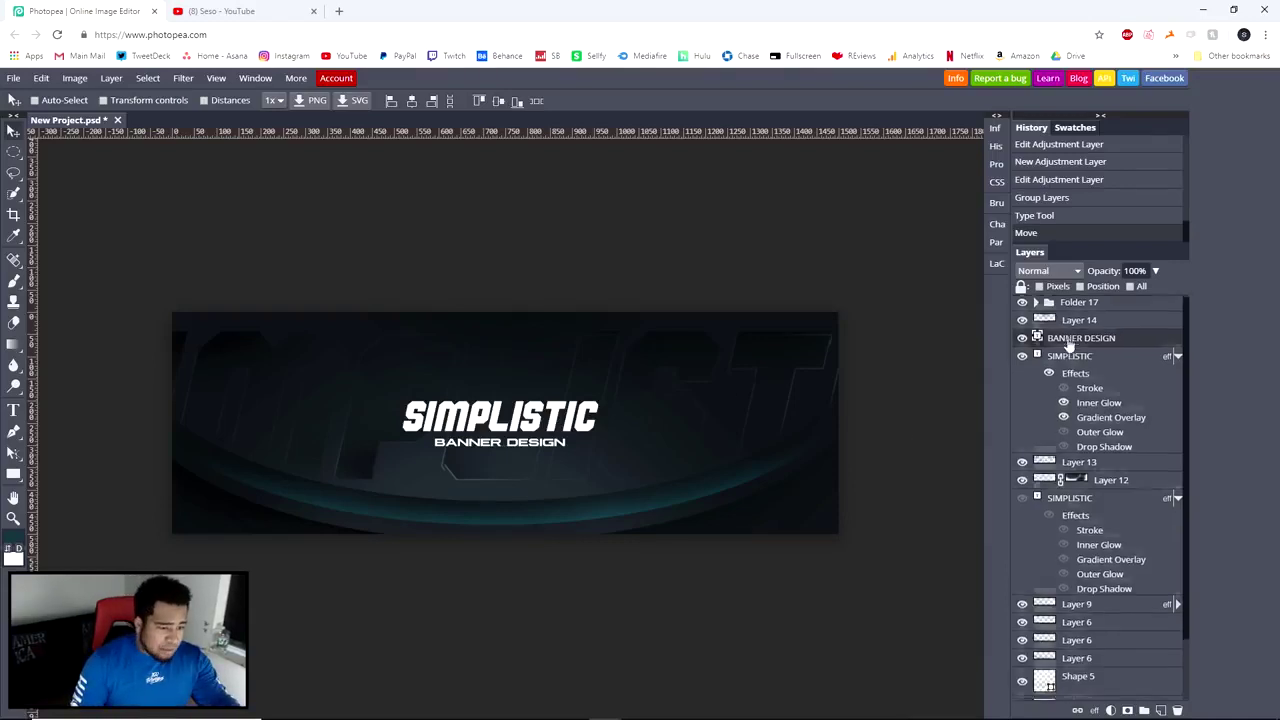
Scroll the Layers panel and put the browser into full screen with F11
scroll(1080, 380, down, 2)
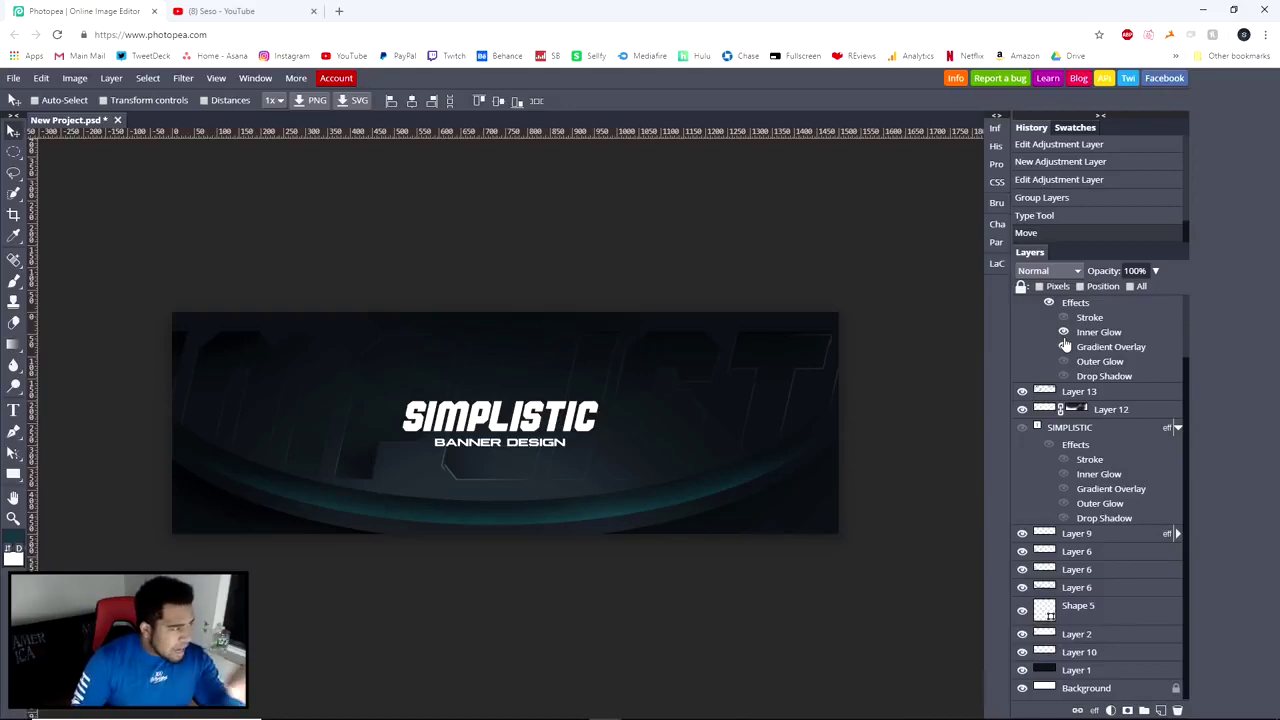
key(F11)
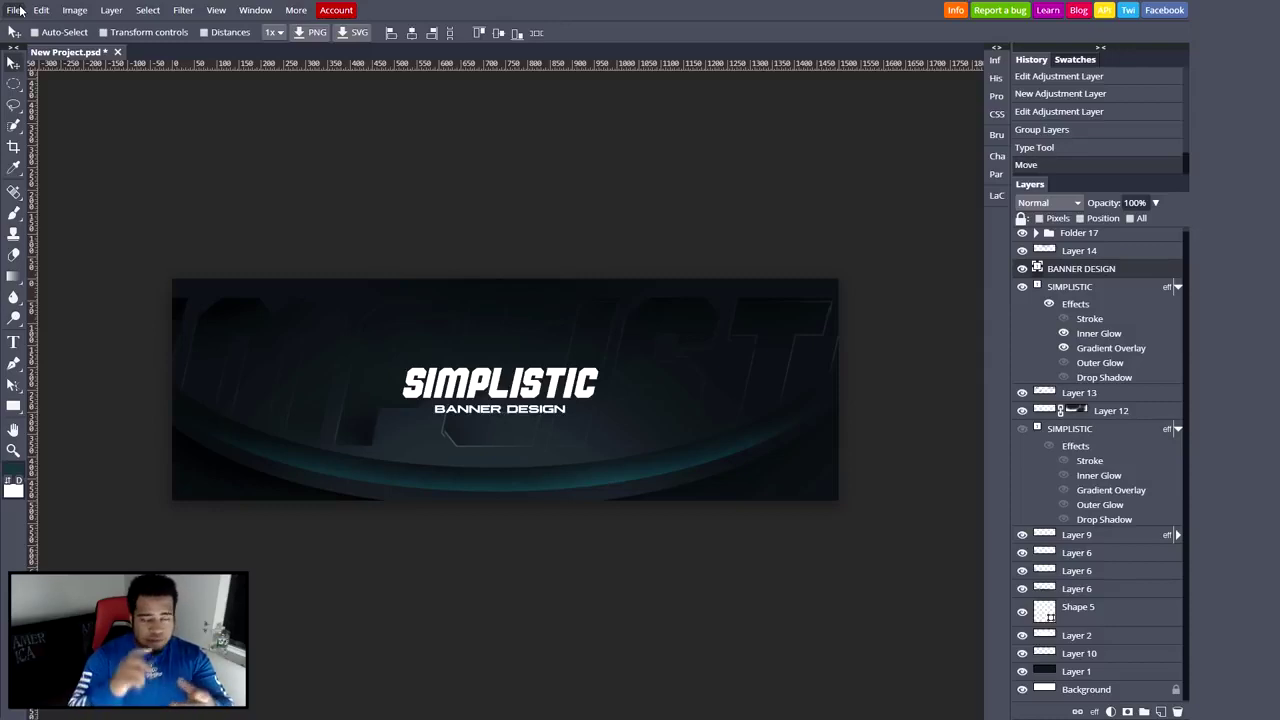
click(17, 10)
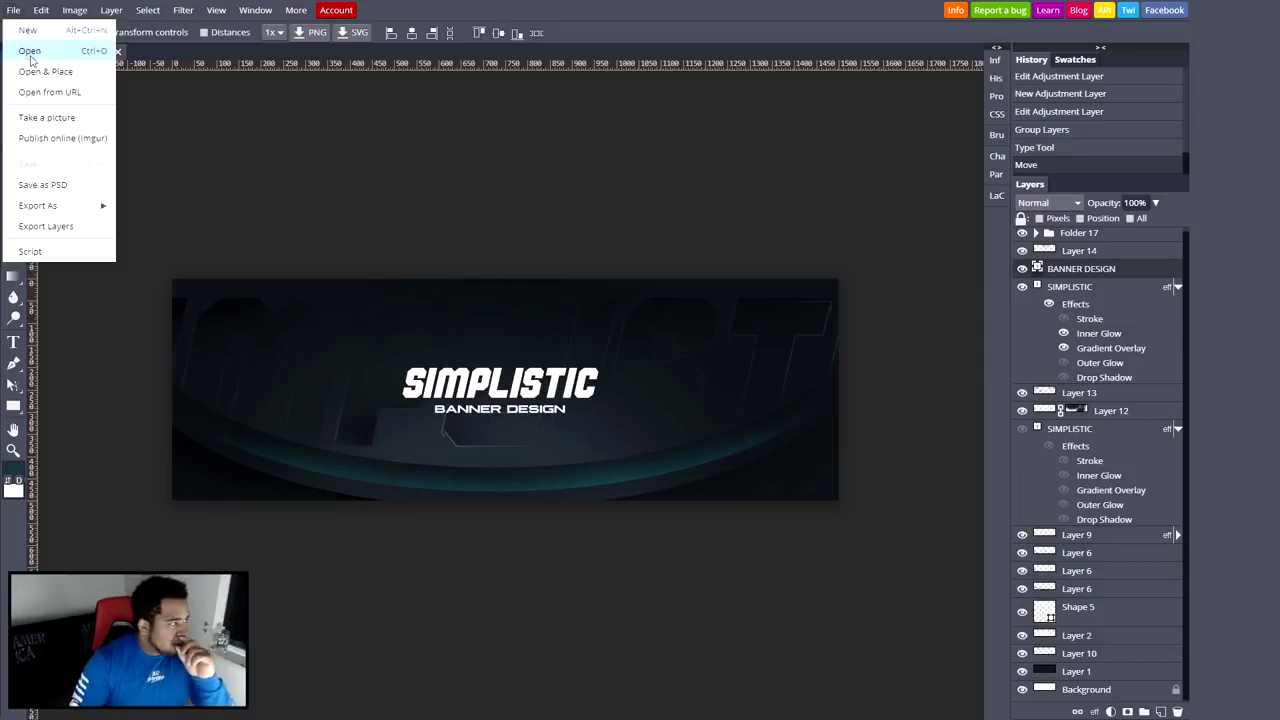
click(32, 51)
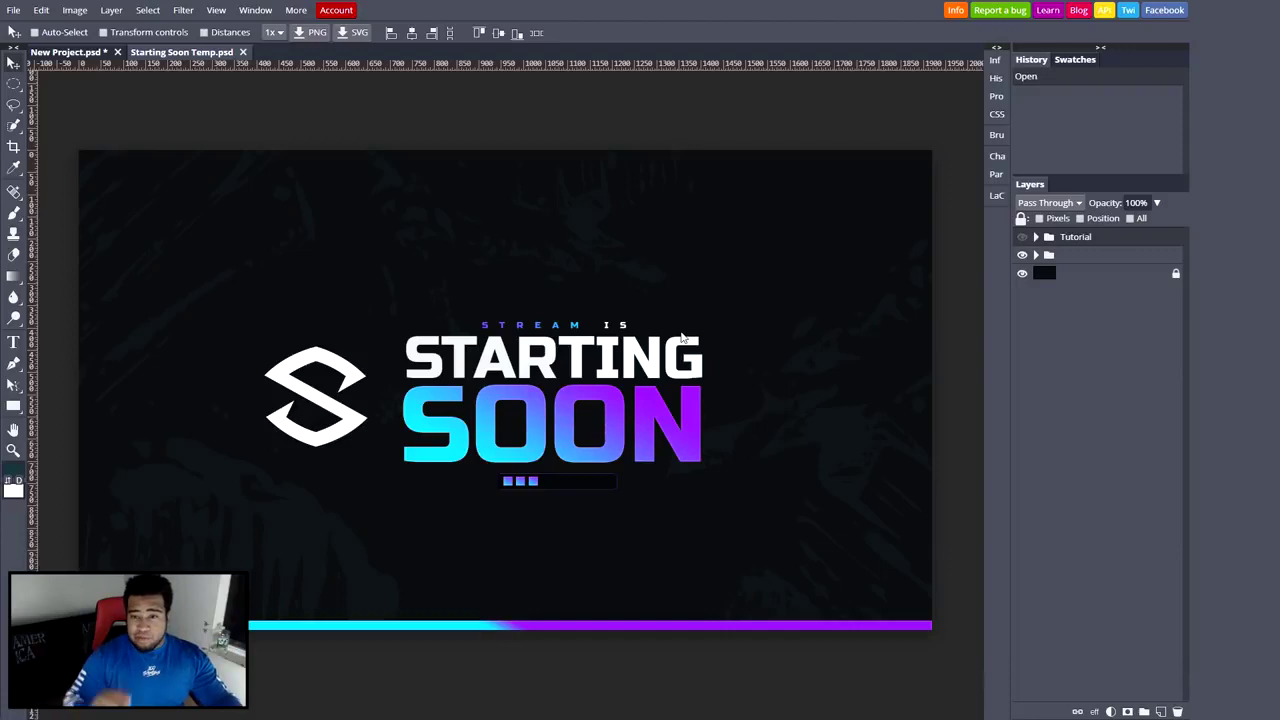
click(1036, 255)
click(1023, 273)
click(1023, 273)
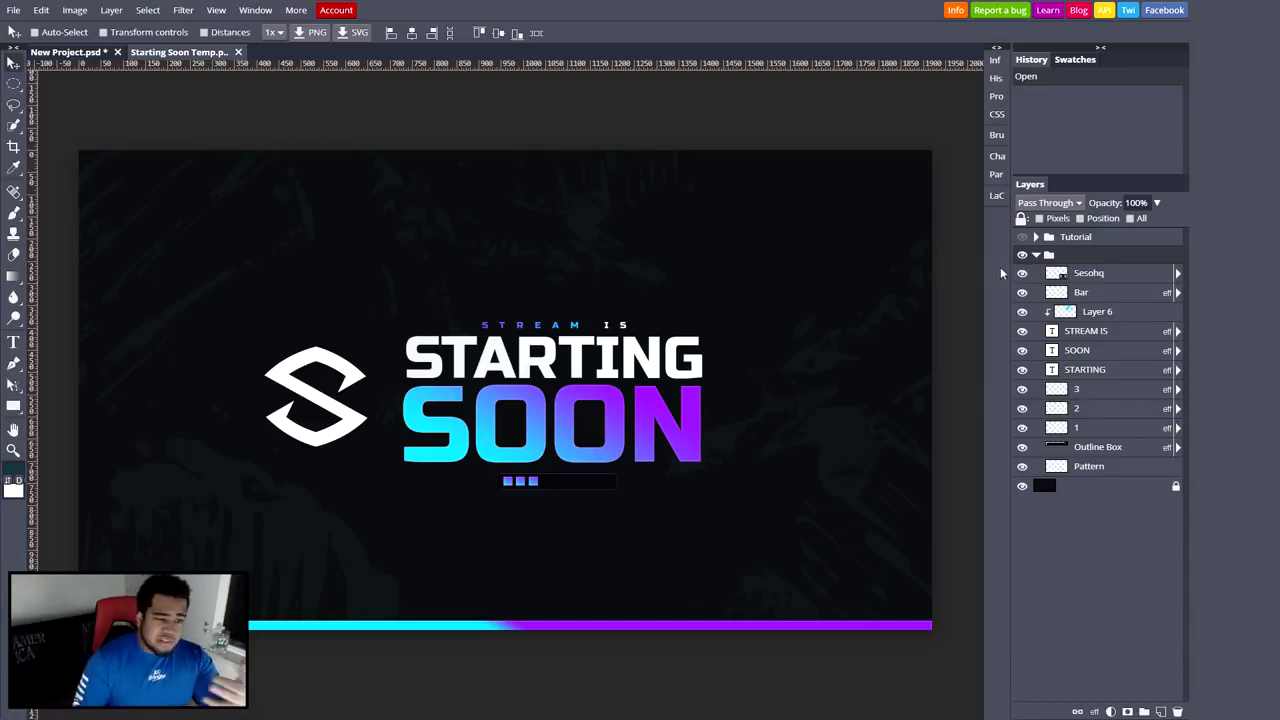
click(1036, 255)
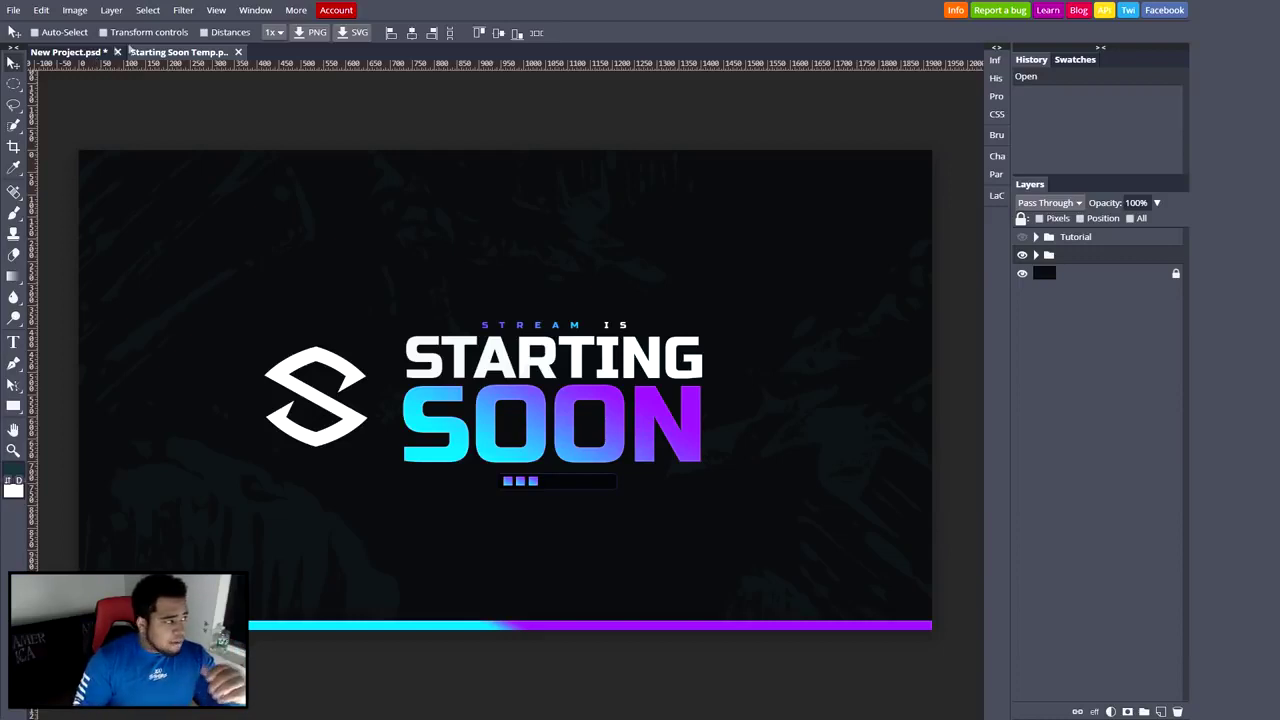
click(238, 53)
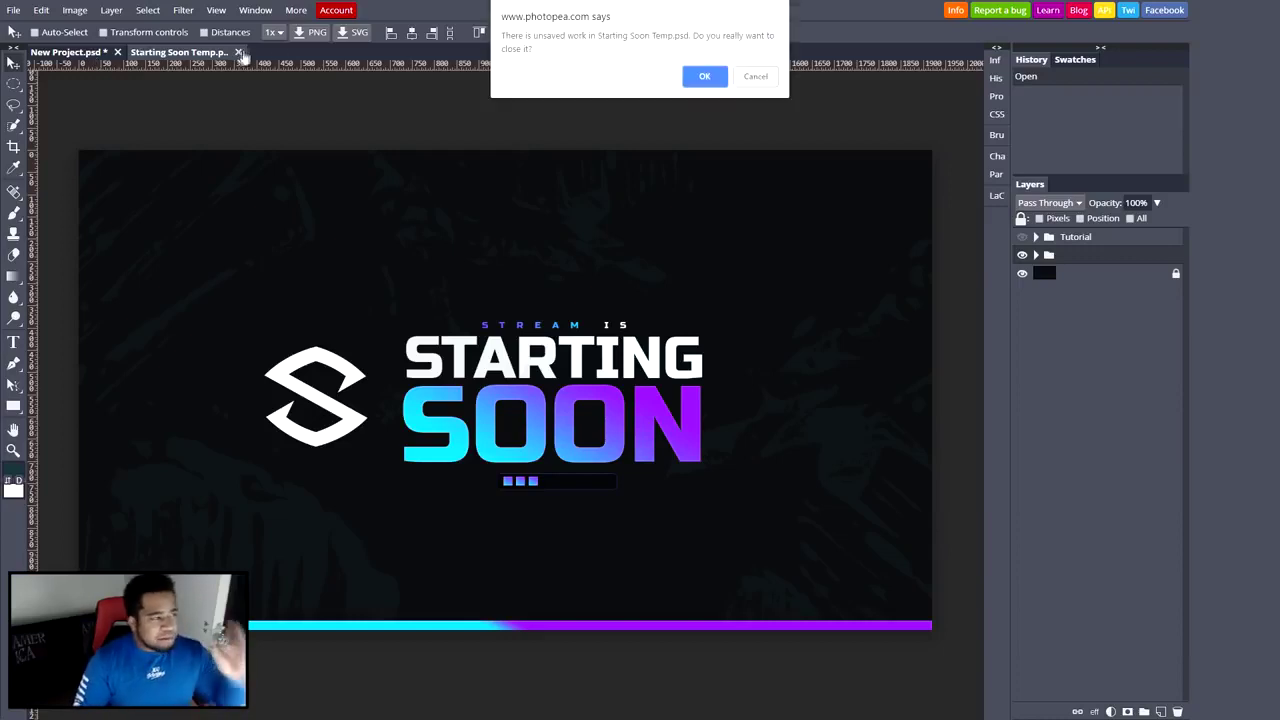
click(700, 79)
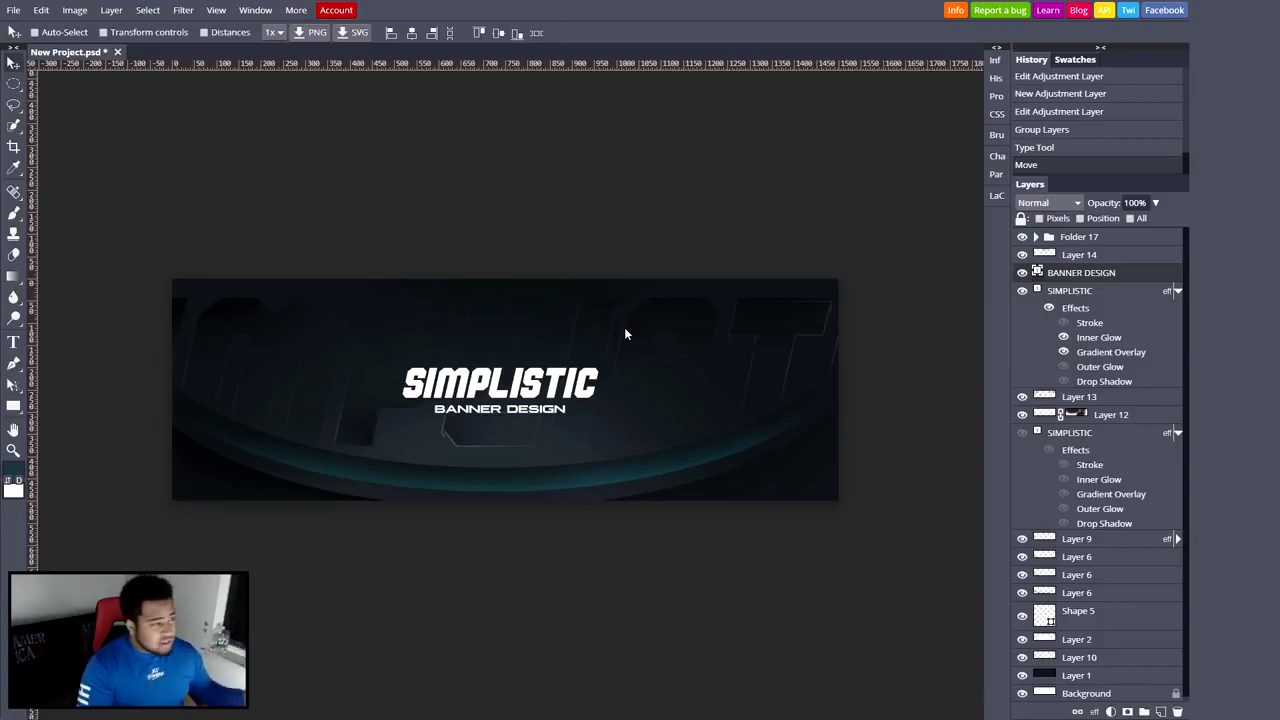
Toggle the BANNER DESIGN layer off and on, then zoom in and back out
click(1021, 272)
click(1021, 272)
key(ctrl+plus)
key(ctrl+minus)
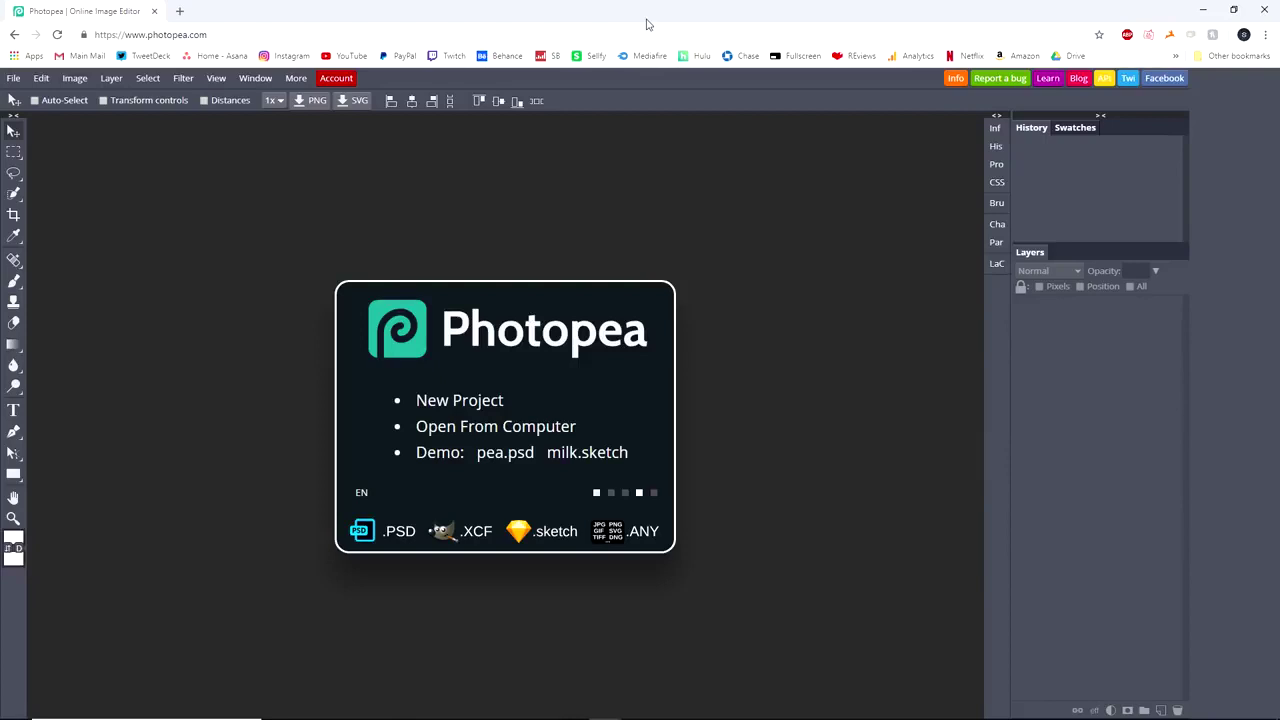
Open and close a browser tab, go full screen, and start a new project
key(ctrl+t)
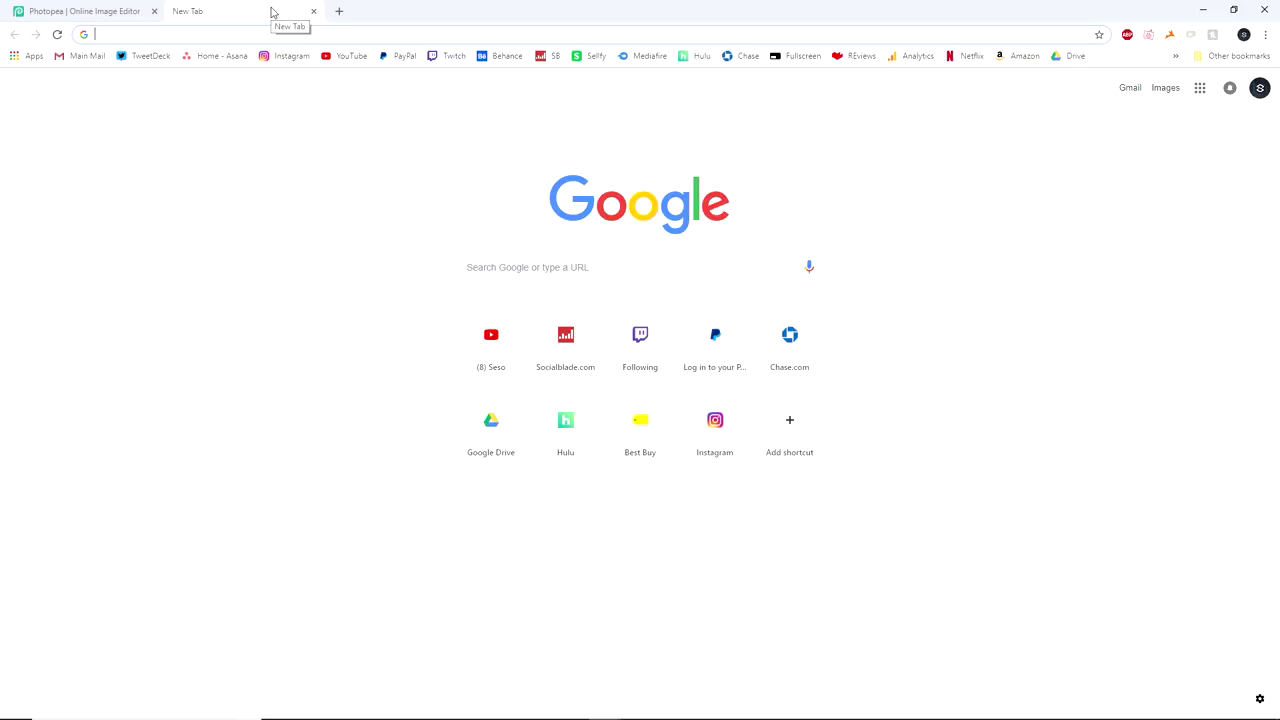
middle_click(271, 12)
key(F11)
click(437, 369)
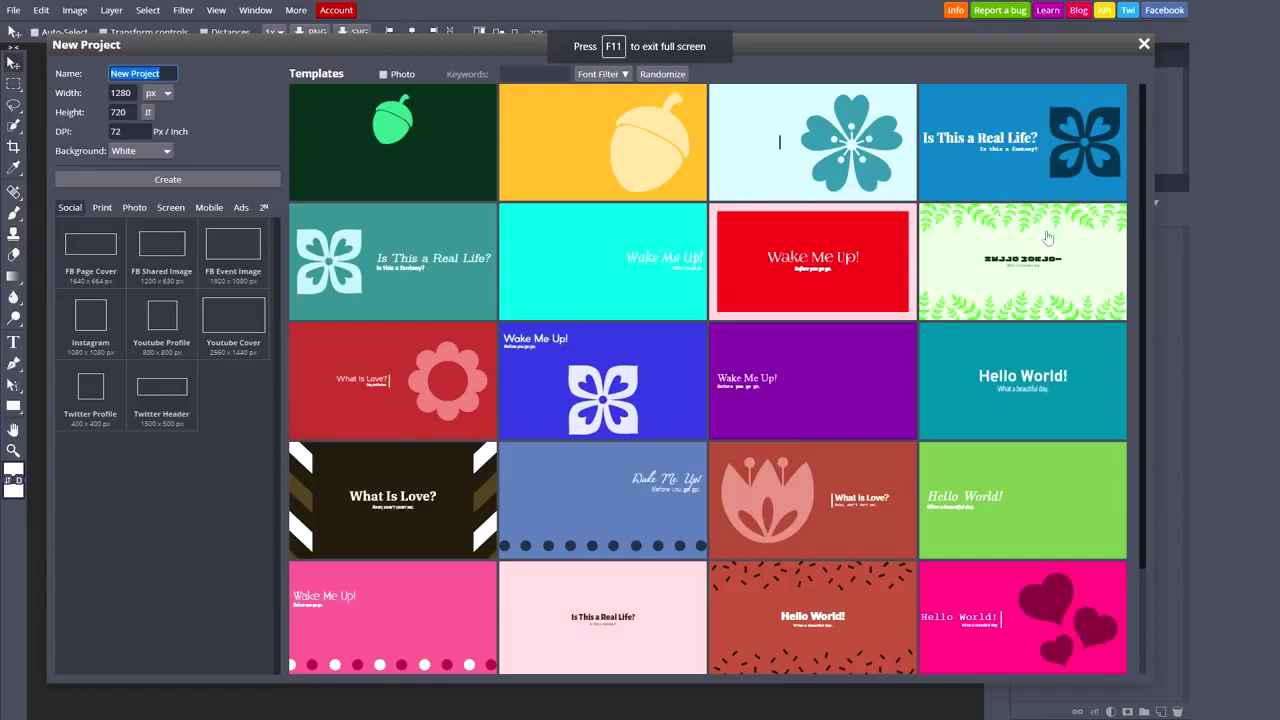
Create a blank 1500×500 px document from the Social Twitter Header preset
scroll(1130, 250, down, 5)
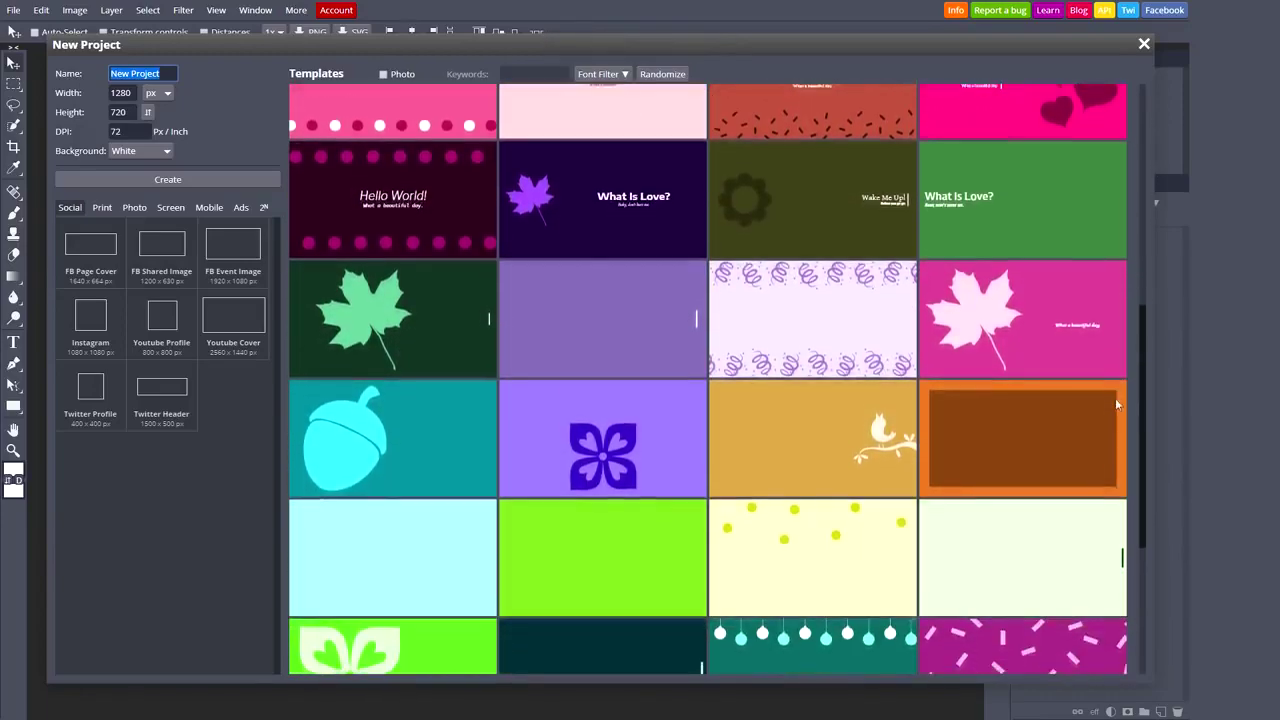
scroll(1110, 480, down, 3)
scroll(1106, 499, up, 7)
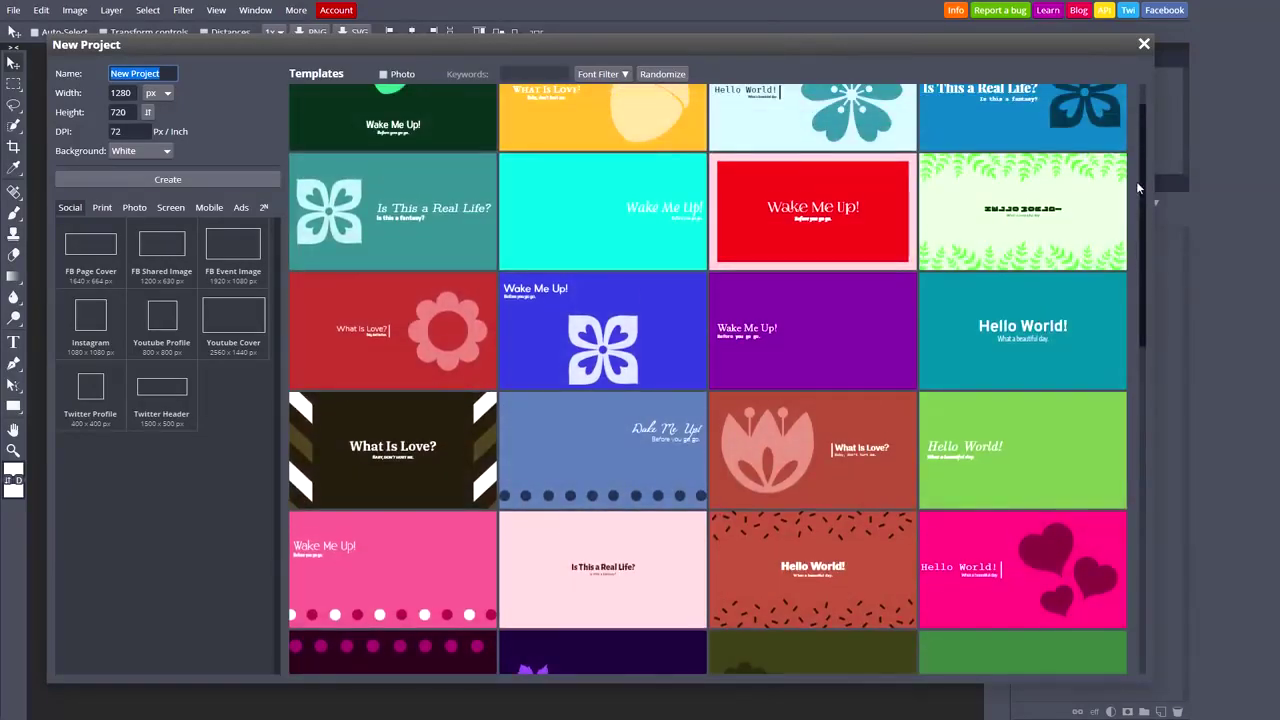
click(68, 208)
mouse_move(162, 395)
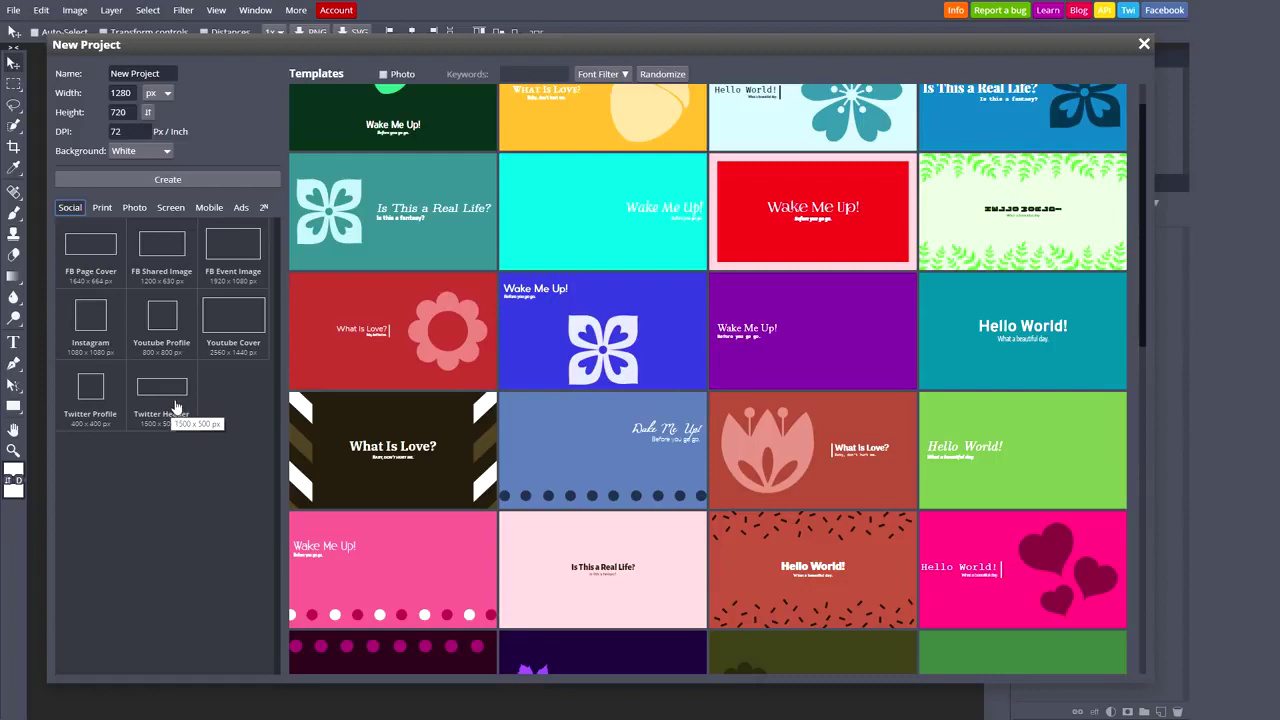
click(175, 405)
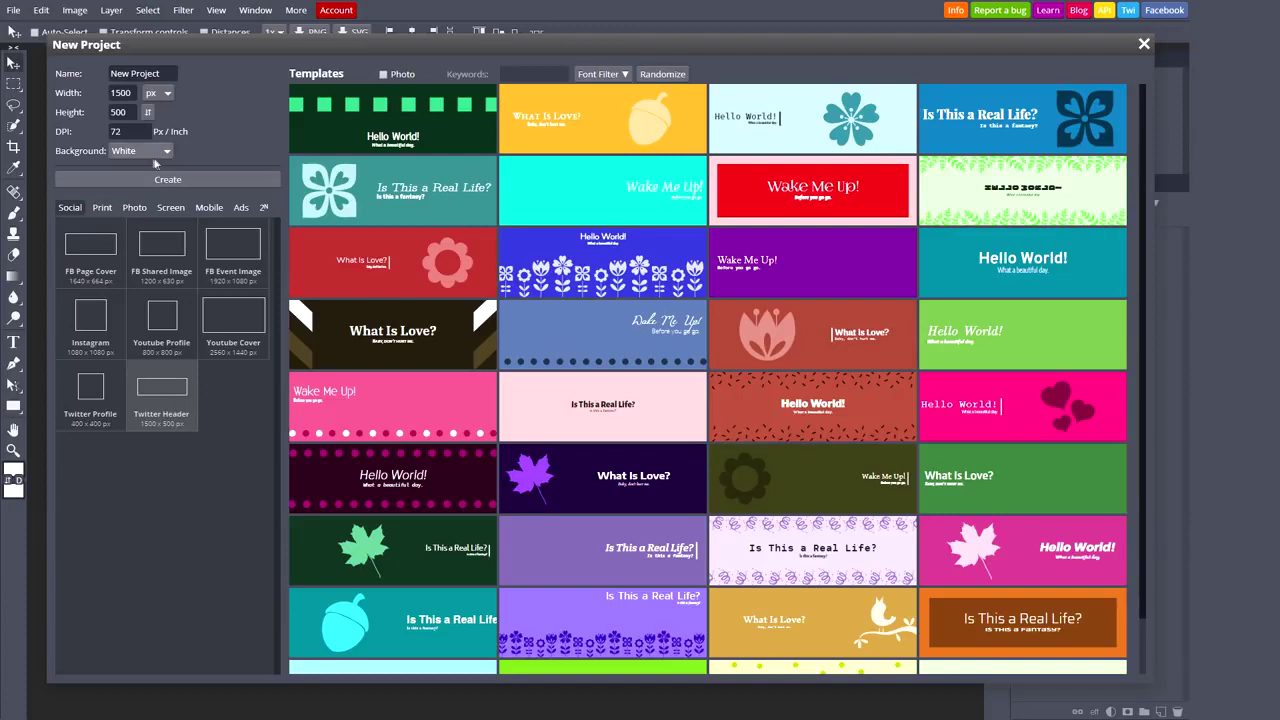
click(163, 179)
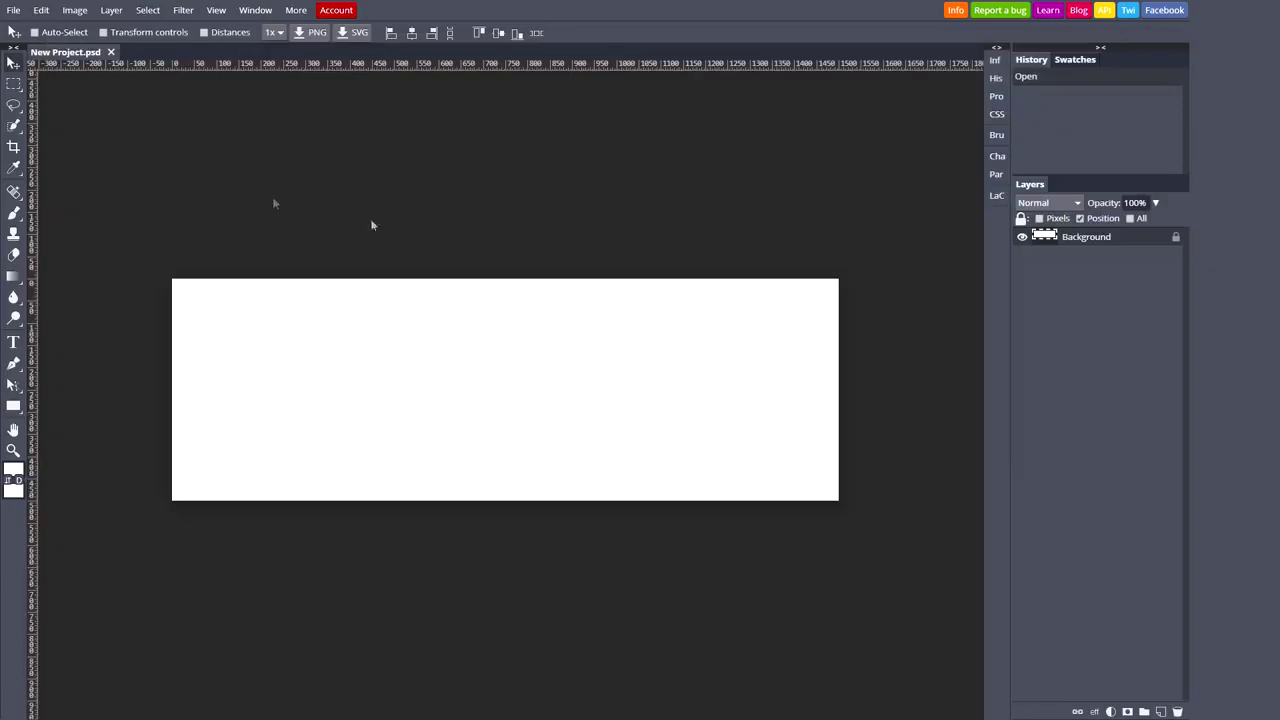
On a new layer, paint a red (ba0000) zigzag brush stroke across the canvas
click(1160, 711)
click(13, 212)
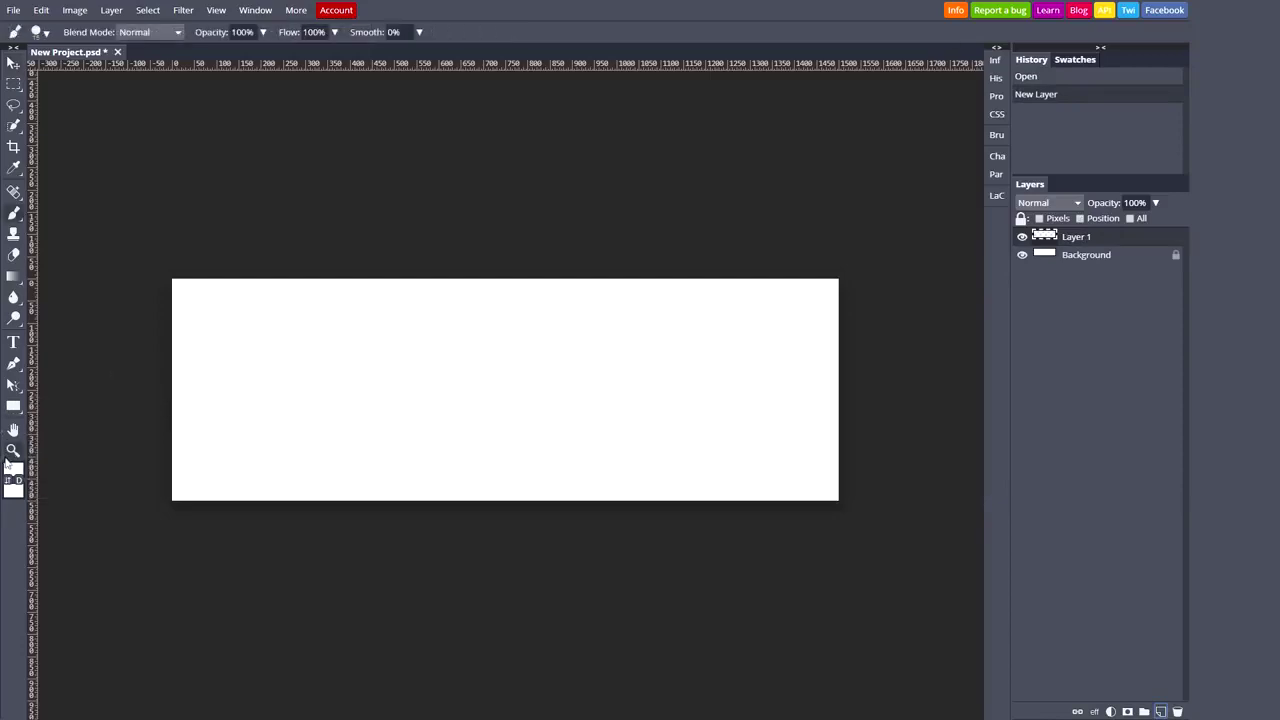
click(13, 468)
click(277, 176)
click(364, 289)
mouse_move(271, 353)
mouse_down()
mouse_move(509, 409)
mouse_move(633, 415)
mouse_up()
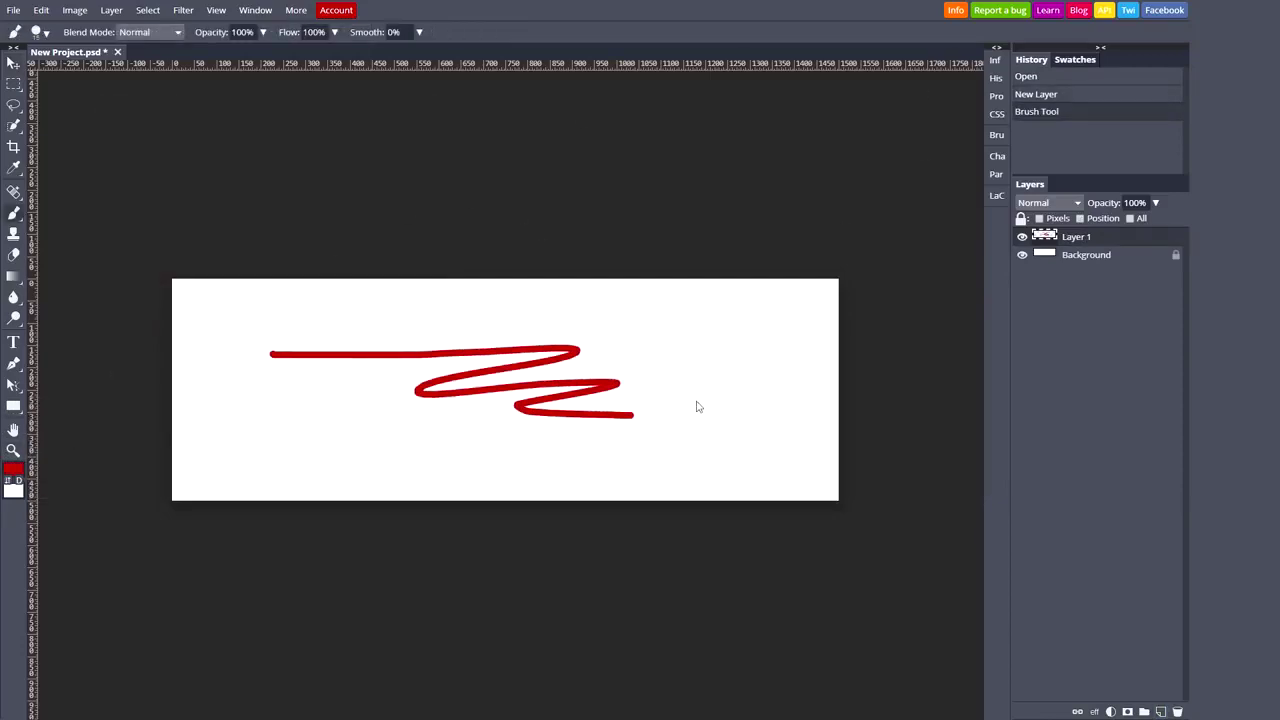
Rotate the red stroke with Free Transform and flip it horizontally
key(ctrl+t)
mouse_move(649, 341)
mouse_down()
mouse_move(401, 481)
mouse_move(408, 389)
mouse_up()
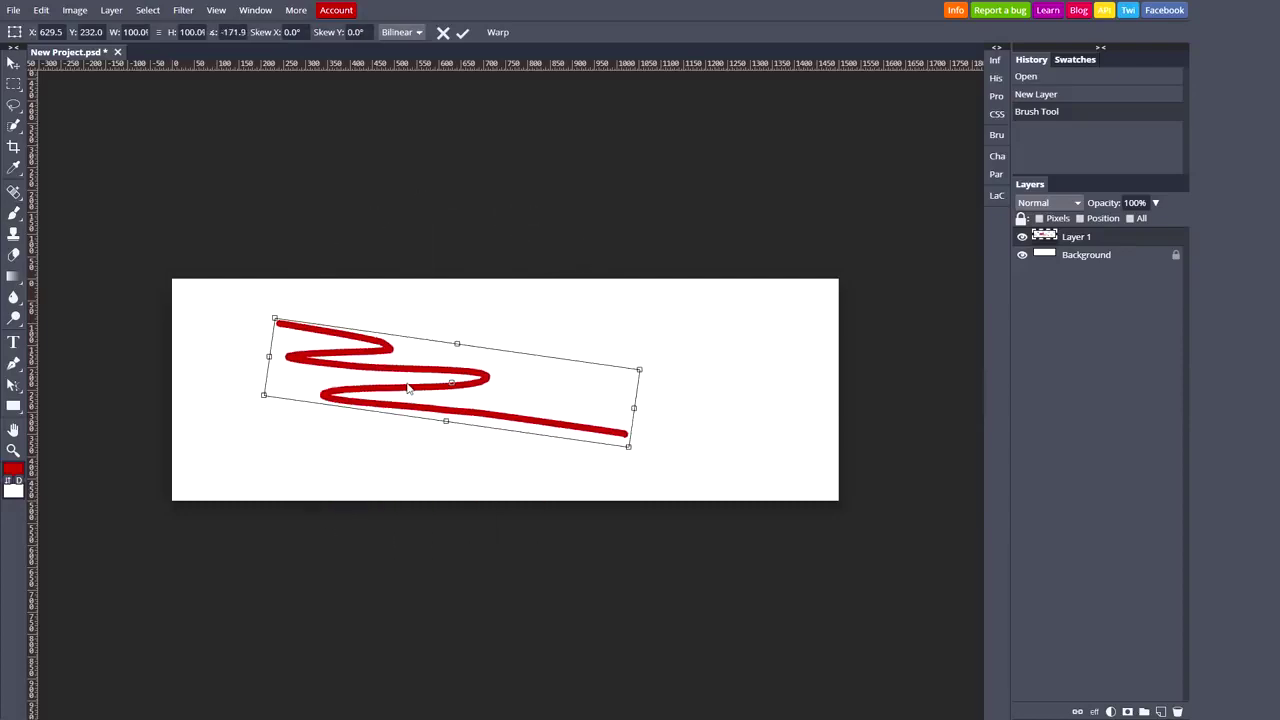
drag(655, 362, 646, 340)
key(Return)
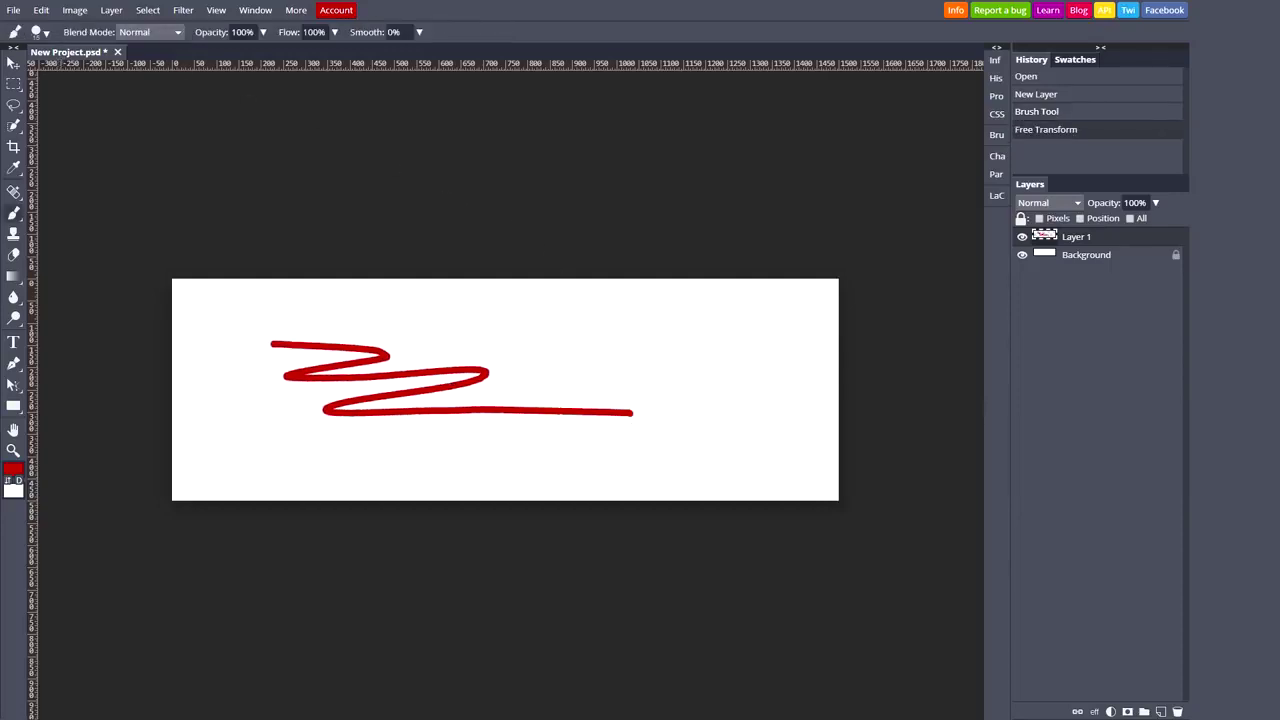
key(v)
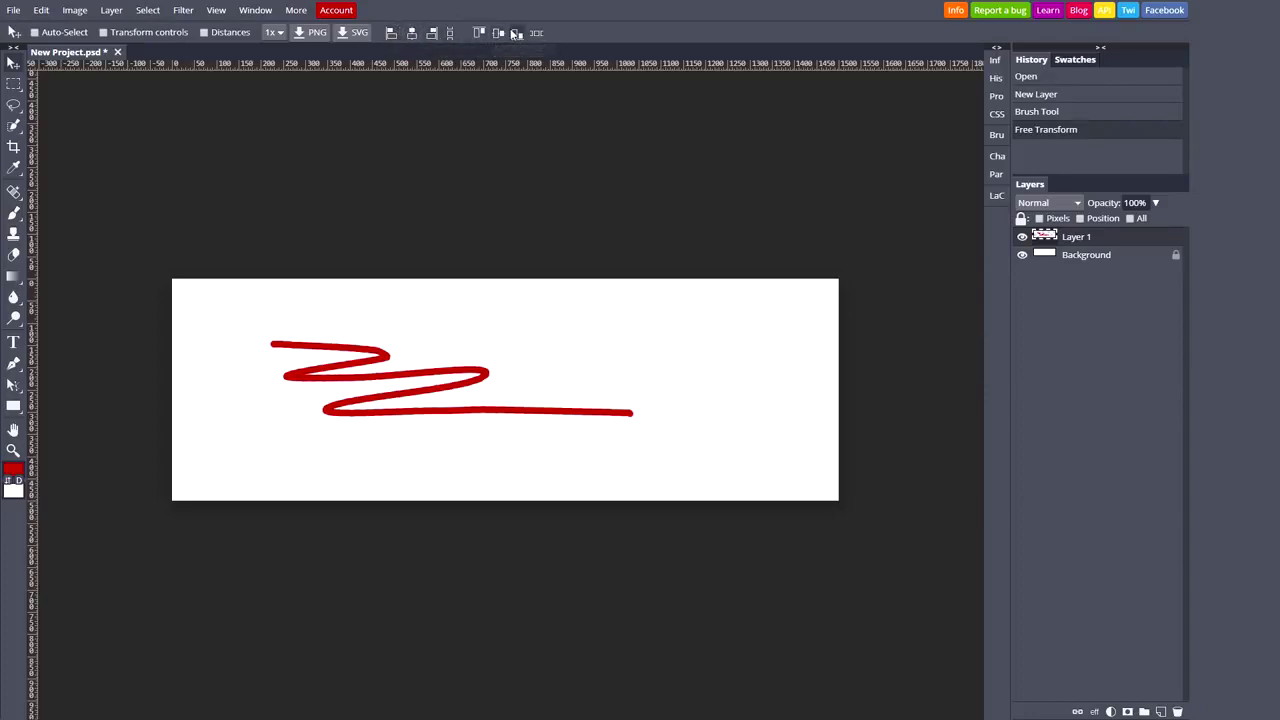
click(74, 10)
mouse_move(100, 30)
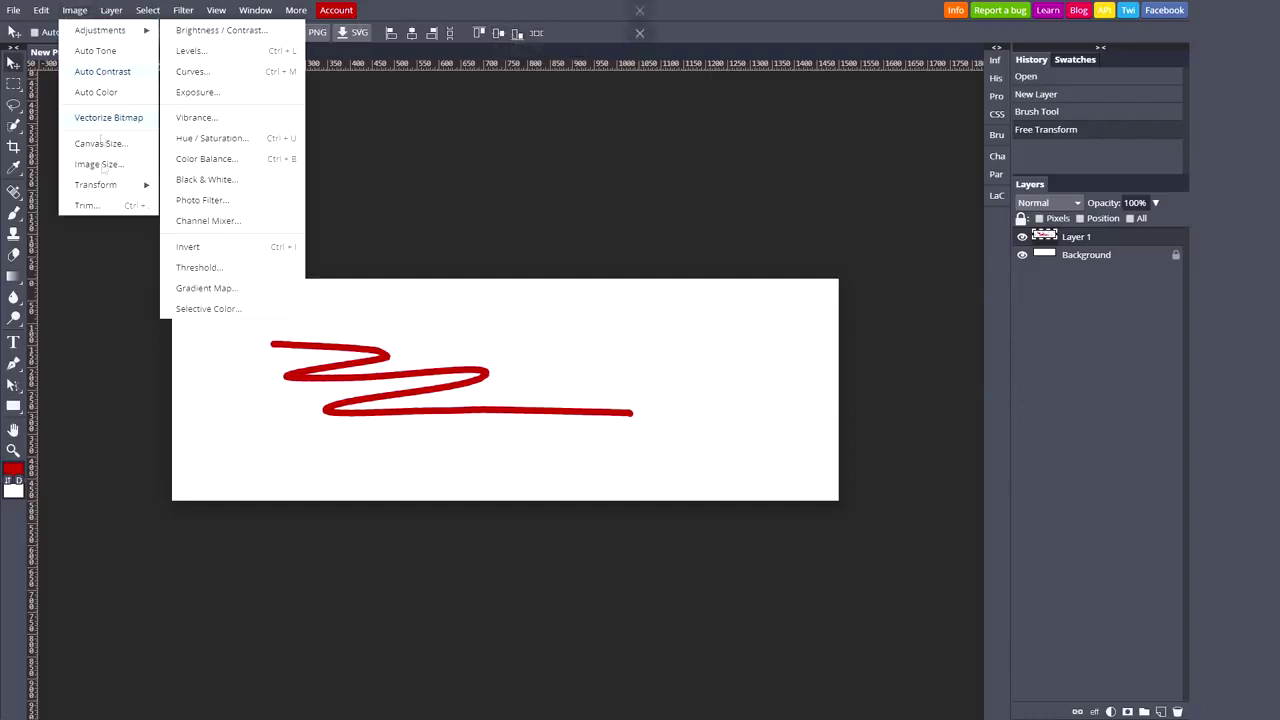
click(191, 247)
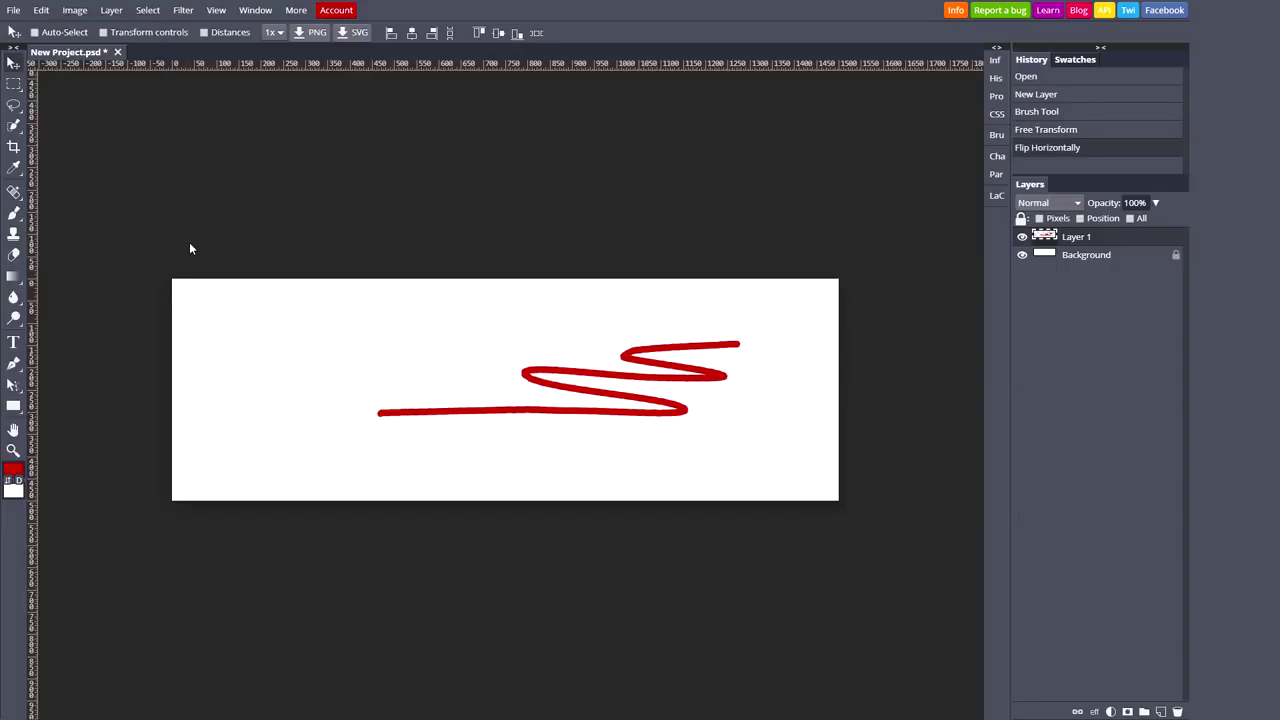
Paint a red squiggle at the Background's lower-left and shift the zigzag up-left
click(1110, 262)
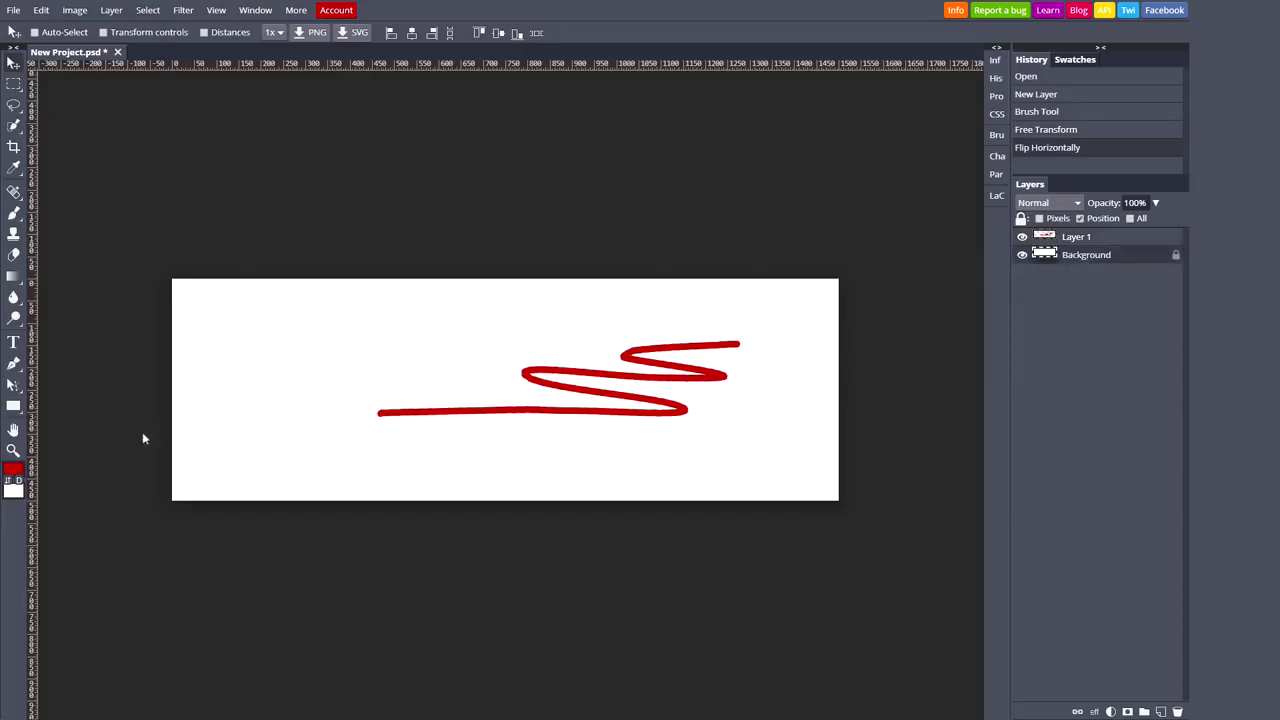
key(b)
drag(193, 452, 265, 485)
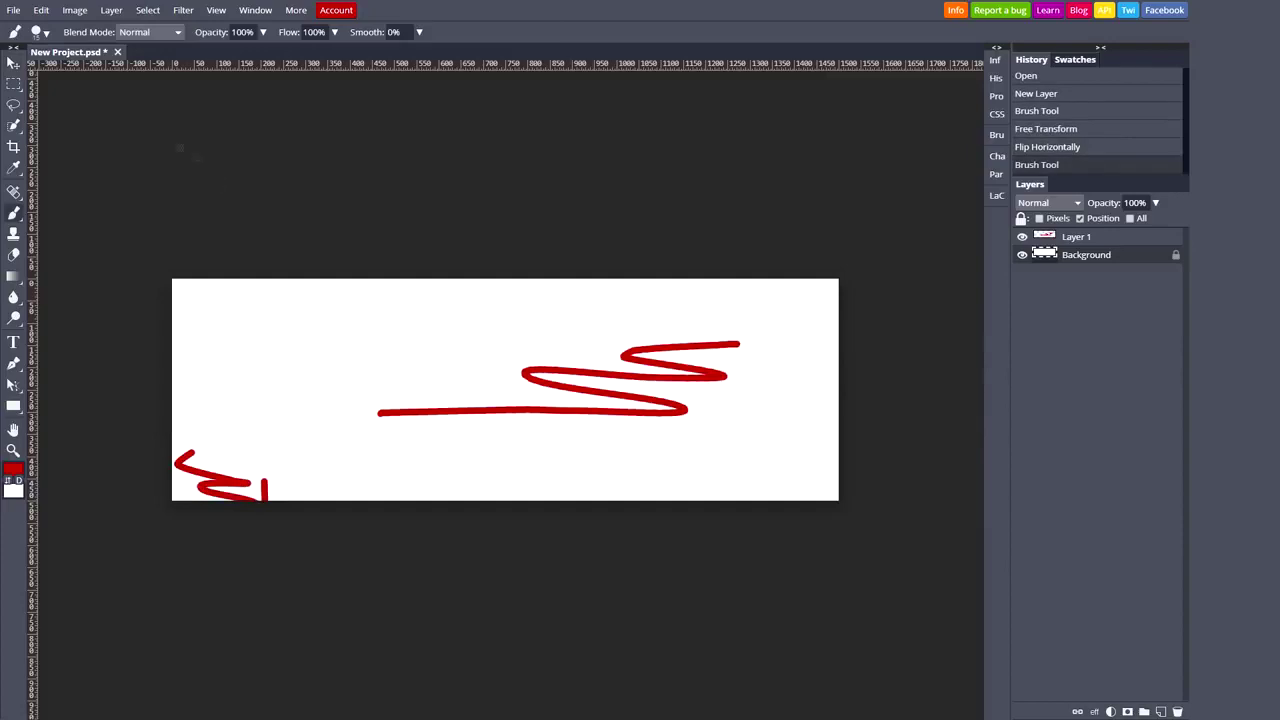
click(1075, 240)
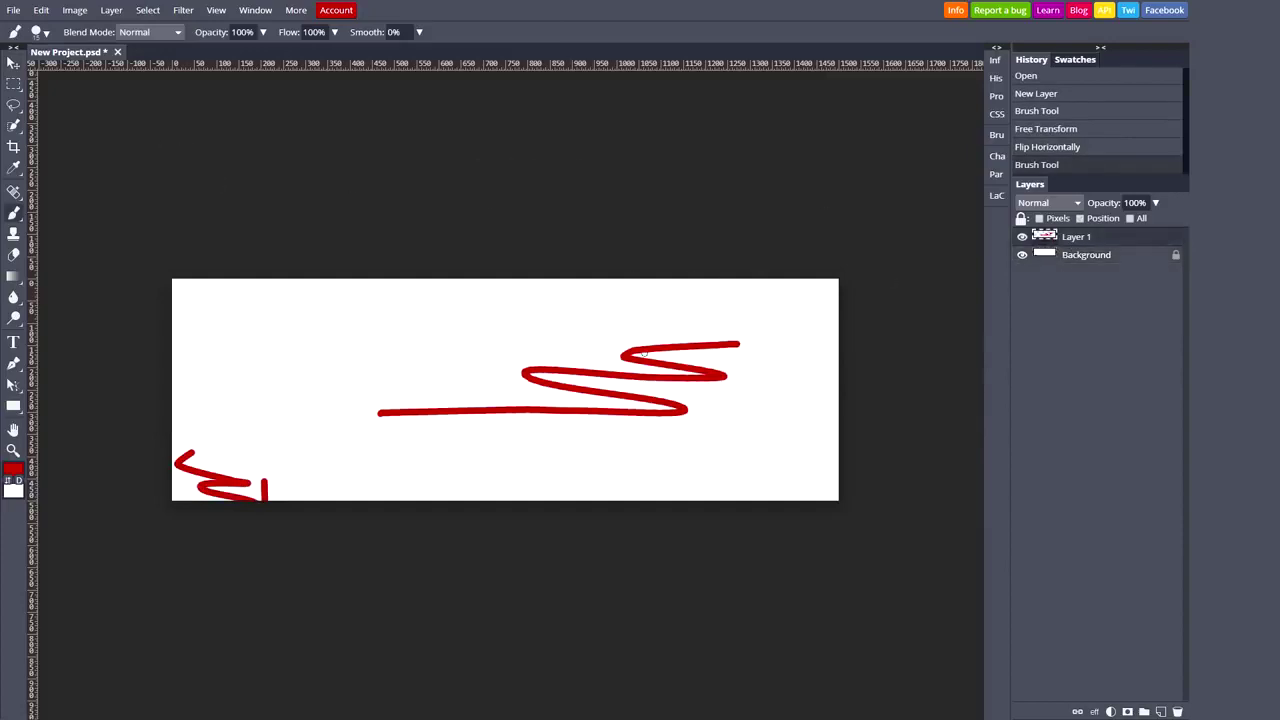
key(v)
drag(639, 341, 585, 324)
Mirror the whole image horizontally and glance through the More menu
click(75, 10)
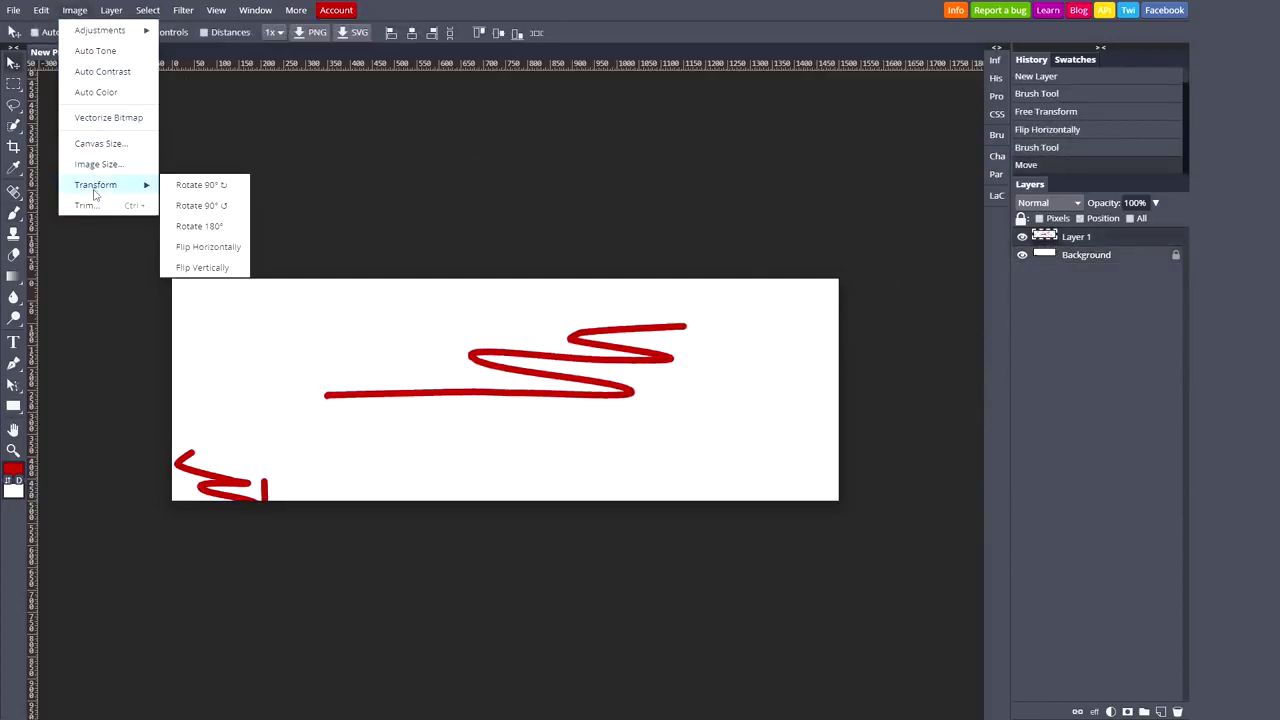
click(195, 247)
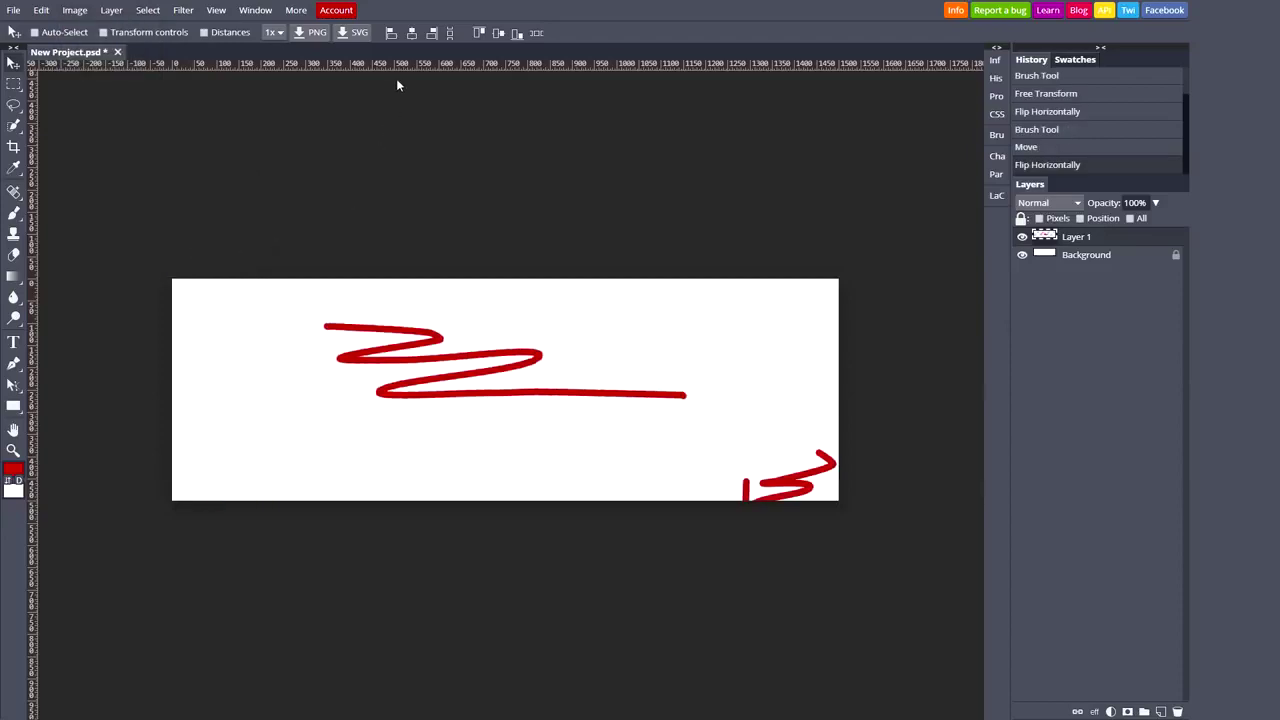
click(291, 10)
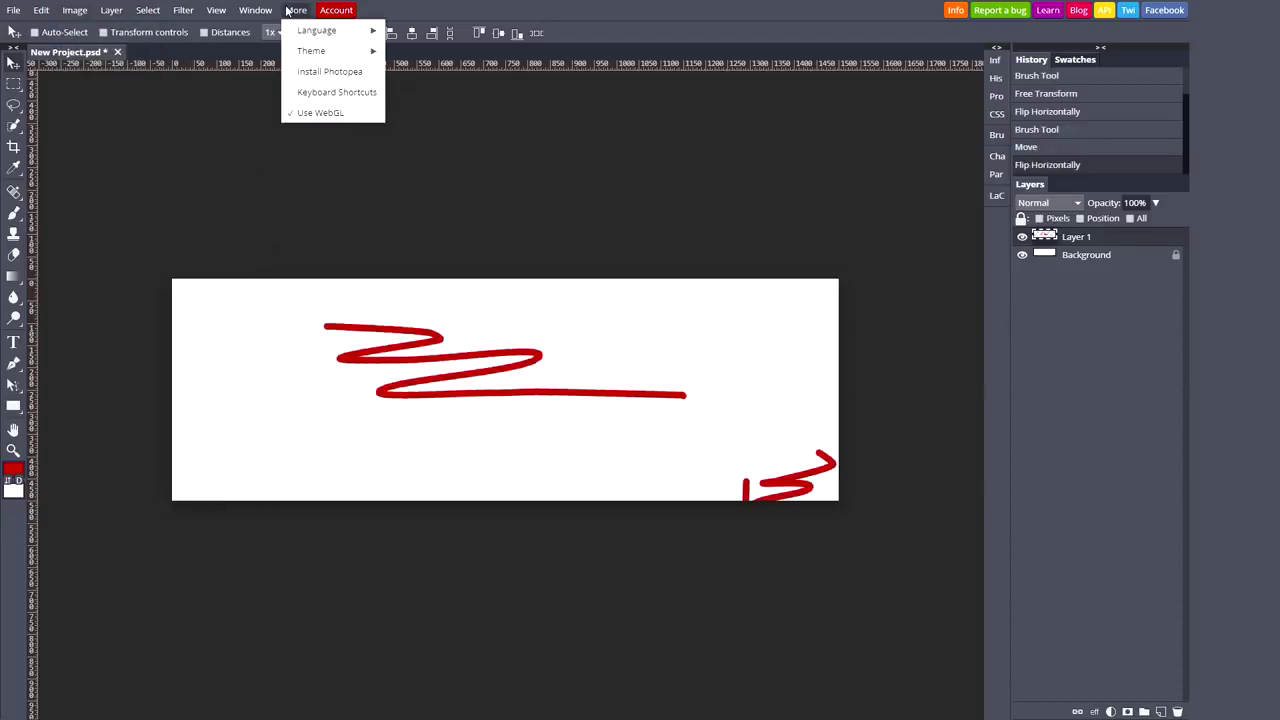
click(290, 10)
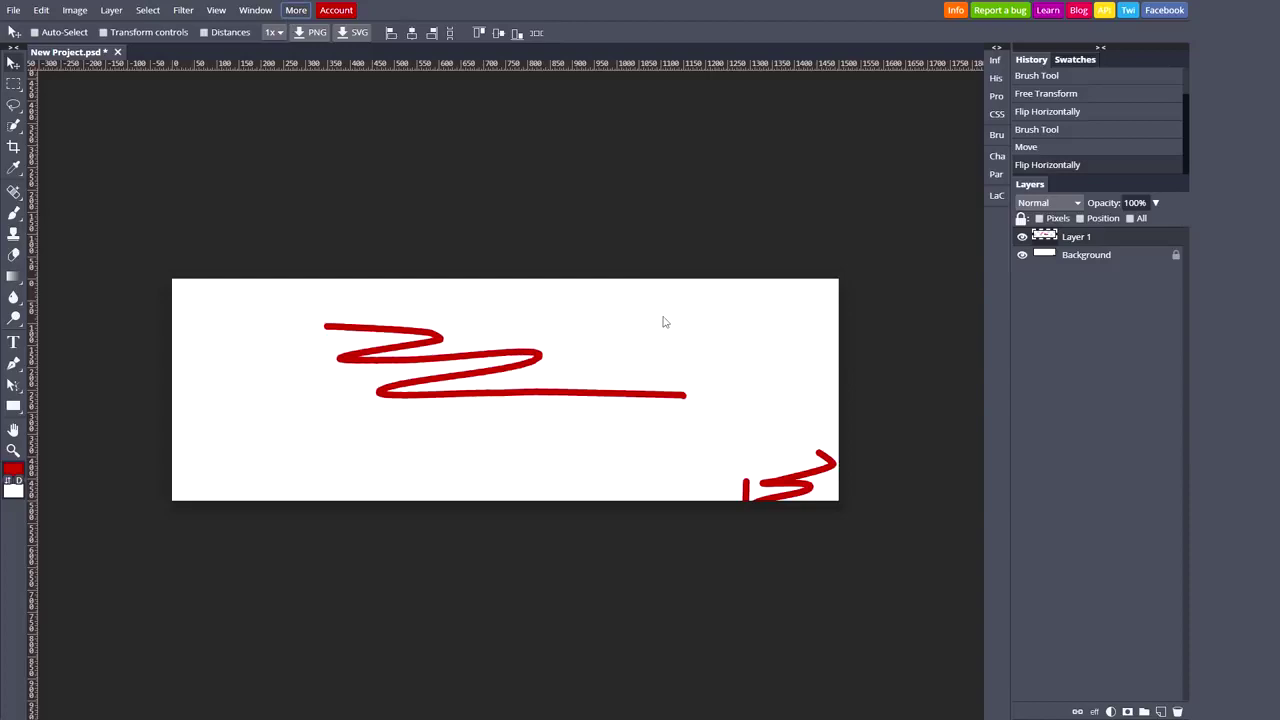
key(ctrl+t)
Experiment with Free Transform flips and squeezes on the scribble, committing it unchanged
drag(686, 361, 6, 358)
drag(140, 362, 472, 352)
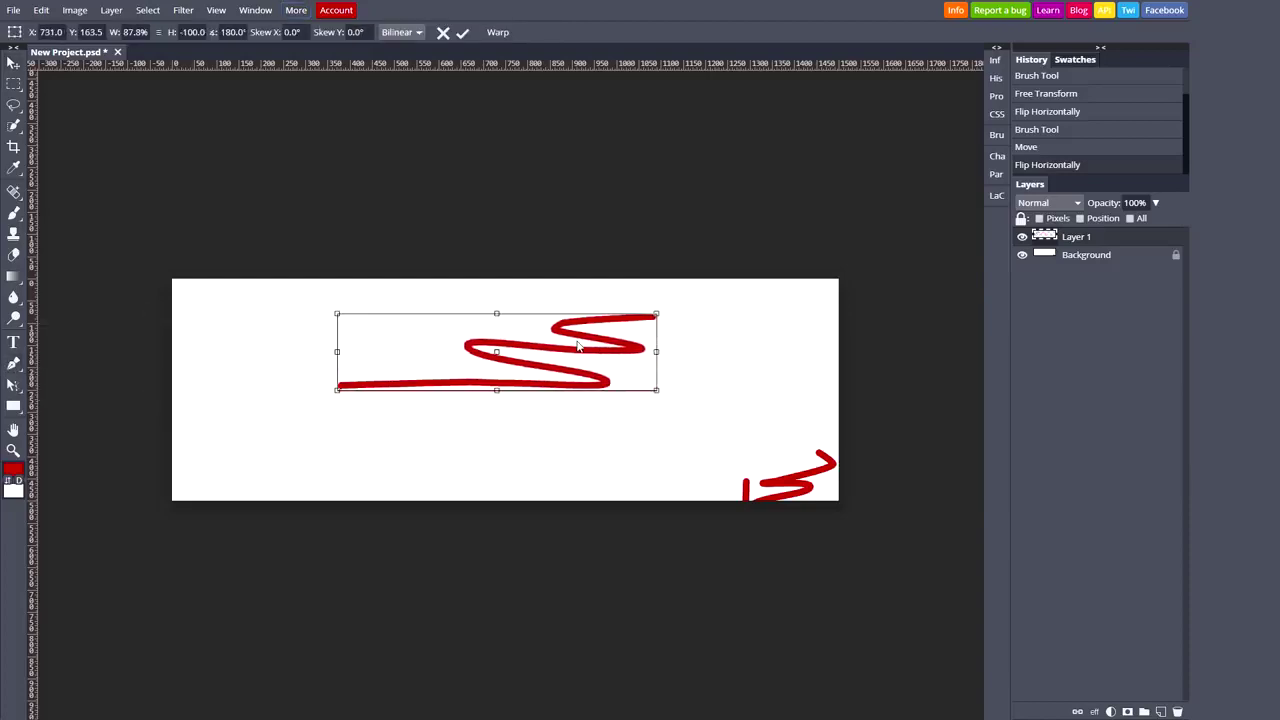
key(Escape)
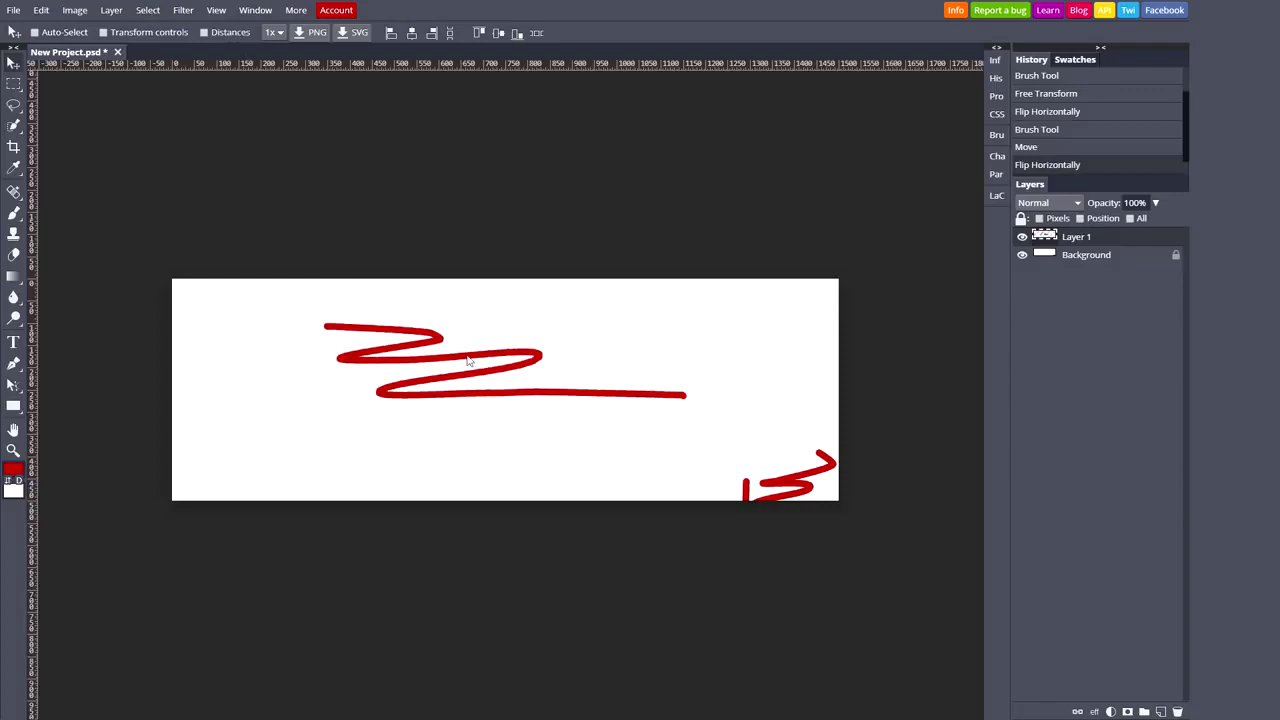
key(ctrl+t)
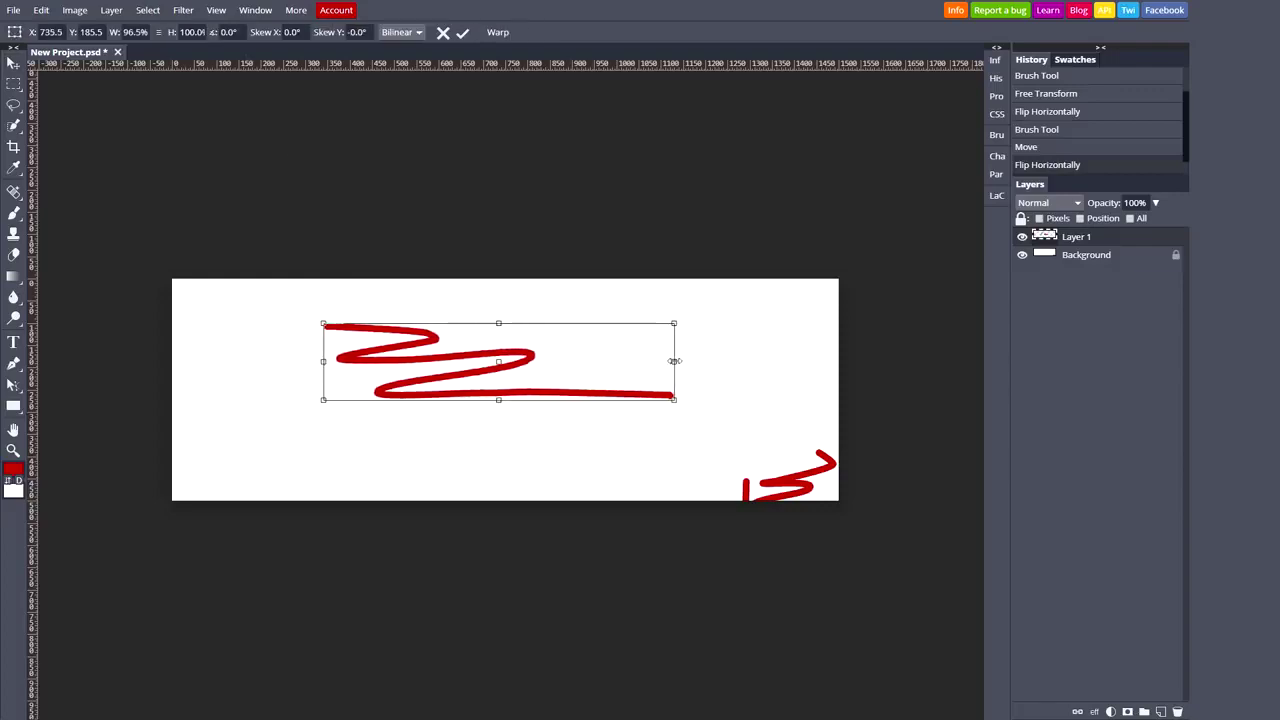
key(Escape)
key(ctrl+t)
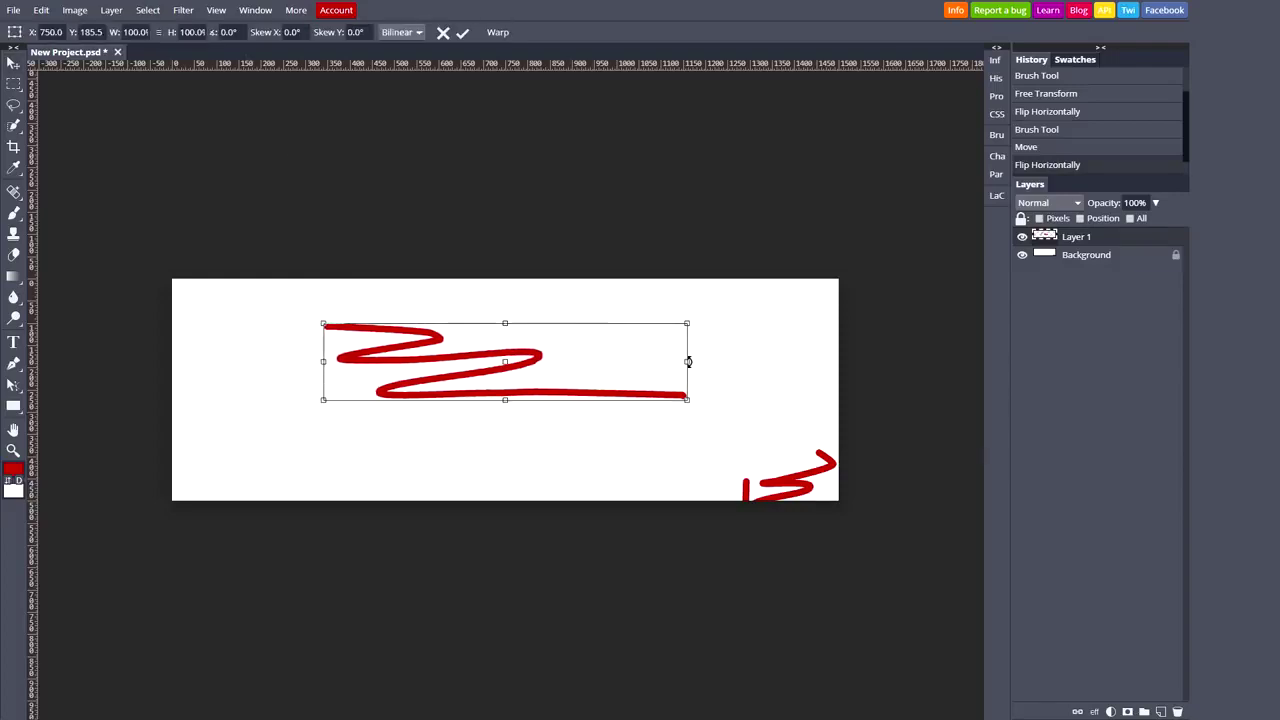
drag(687, 362, 105, 322)
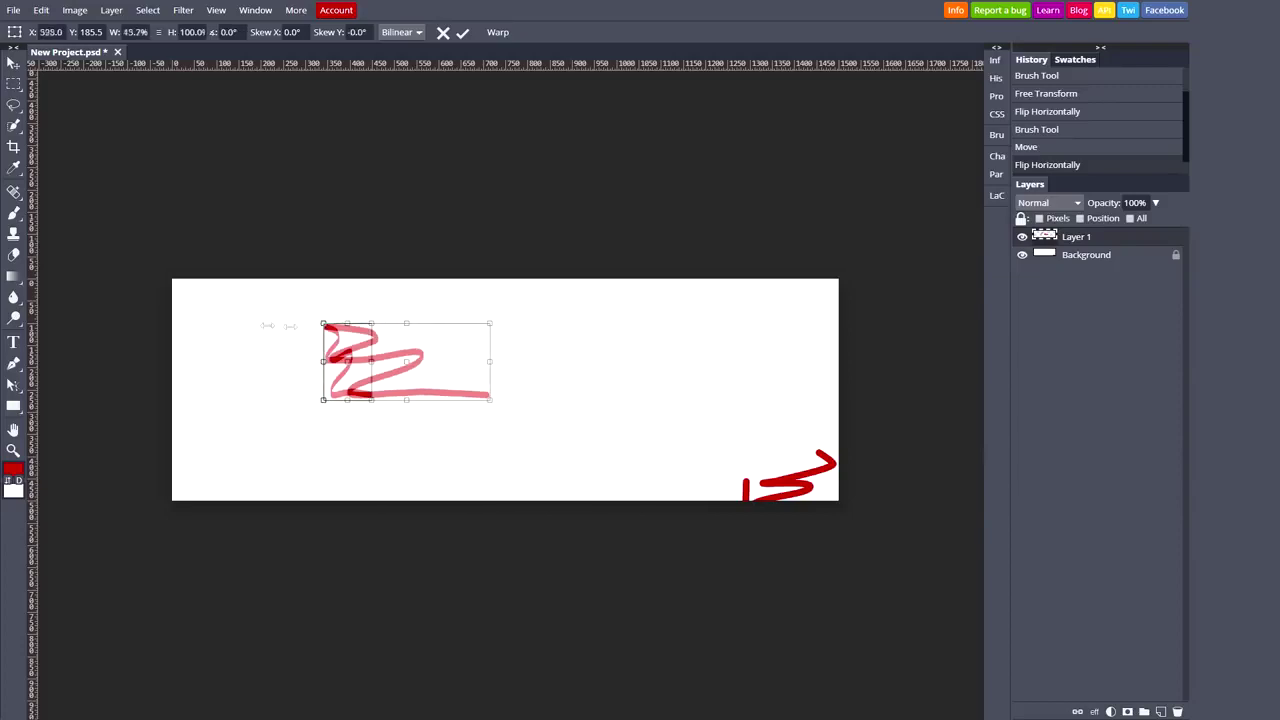
drag(105, 322, 686, 324)
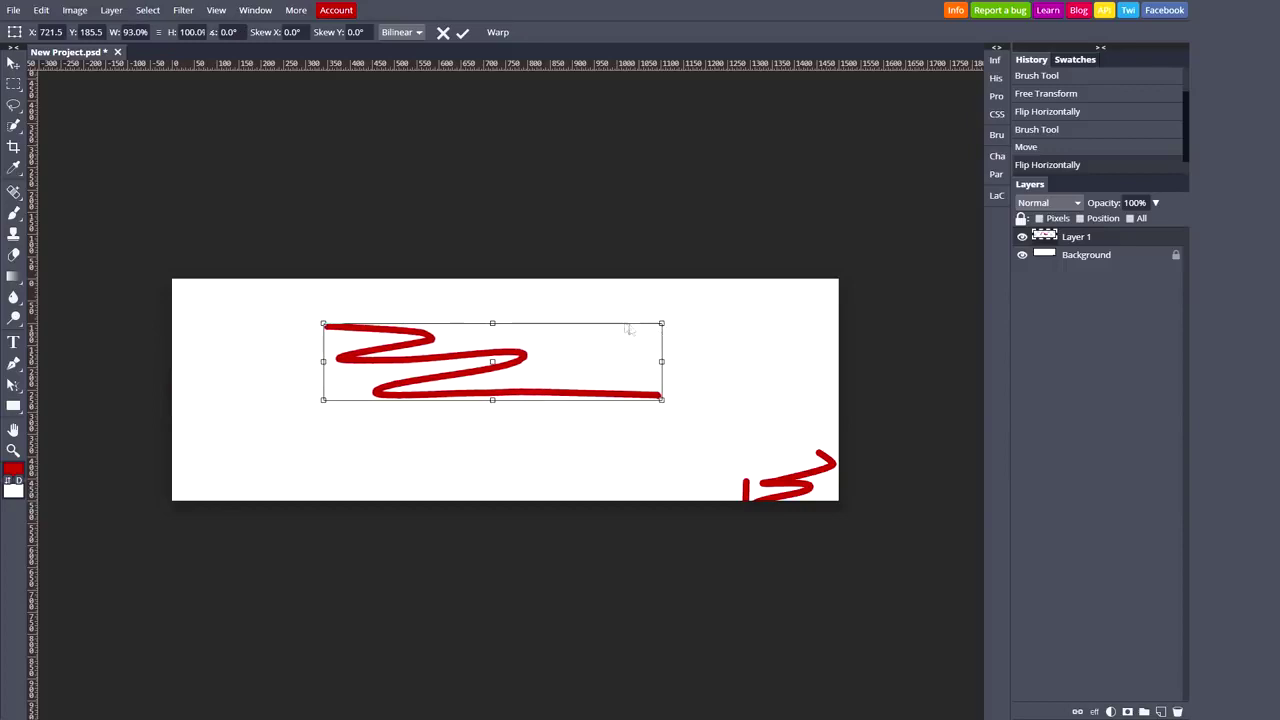
key(Return)
Try mirroring via a negative transform width, cancel it, and delete Layer 1
key(ctrl+t)
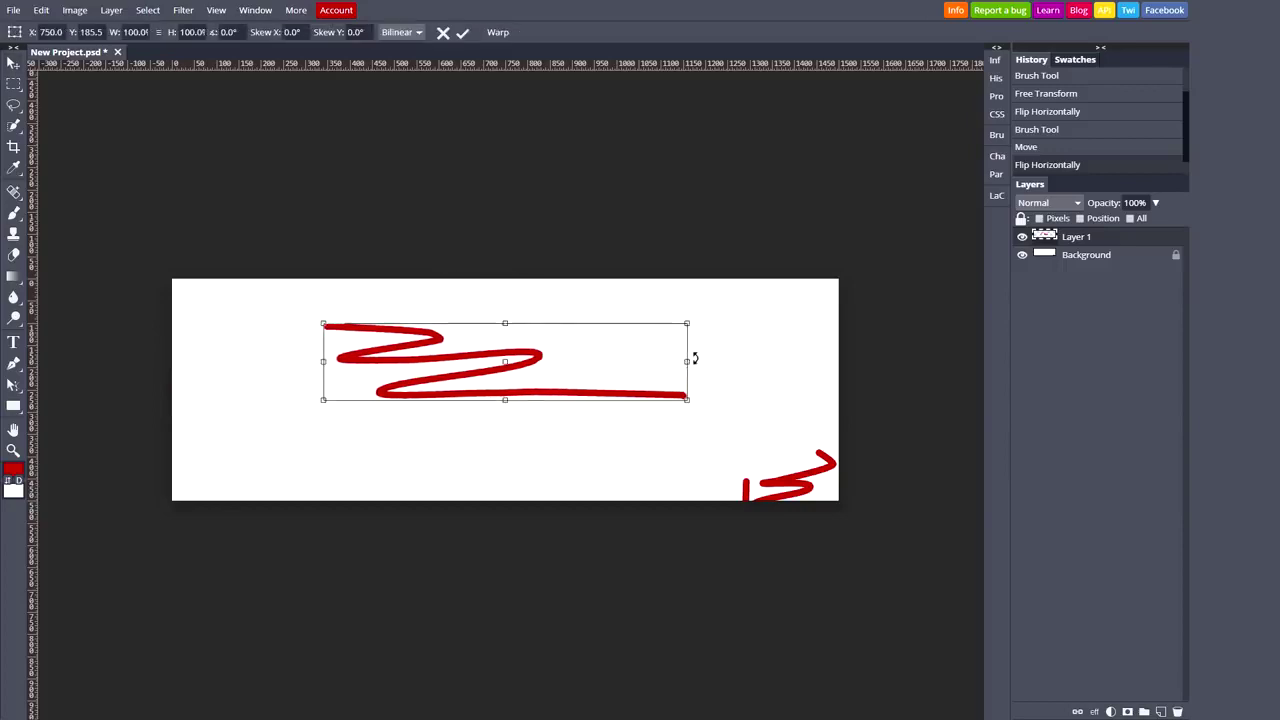
click(136, 32)
key(Home)
text(-)
key(Return)
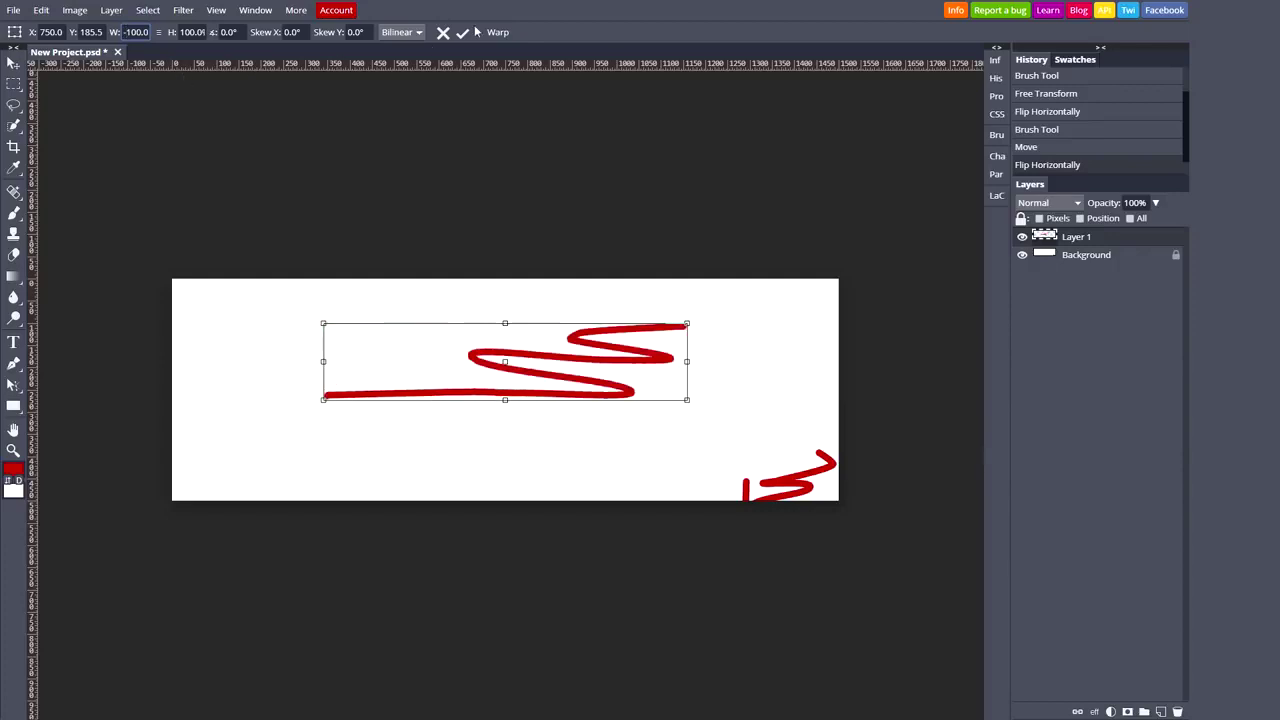
click(446, 32)
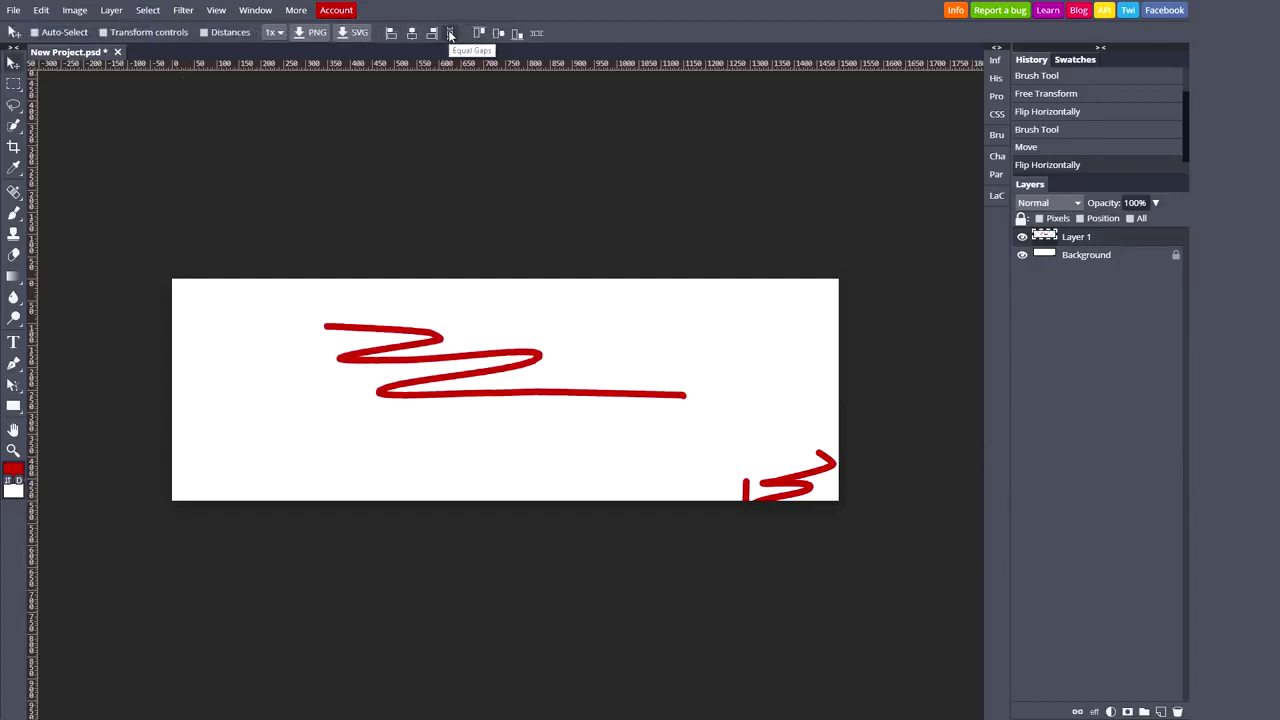
key(Delete)
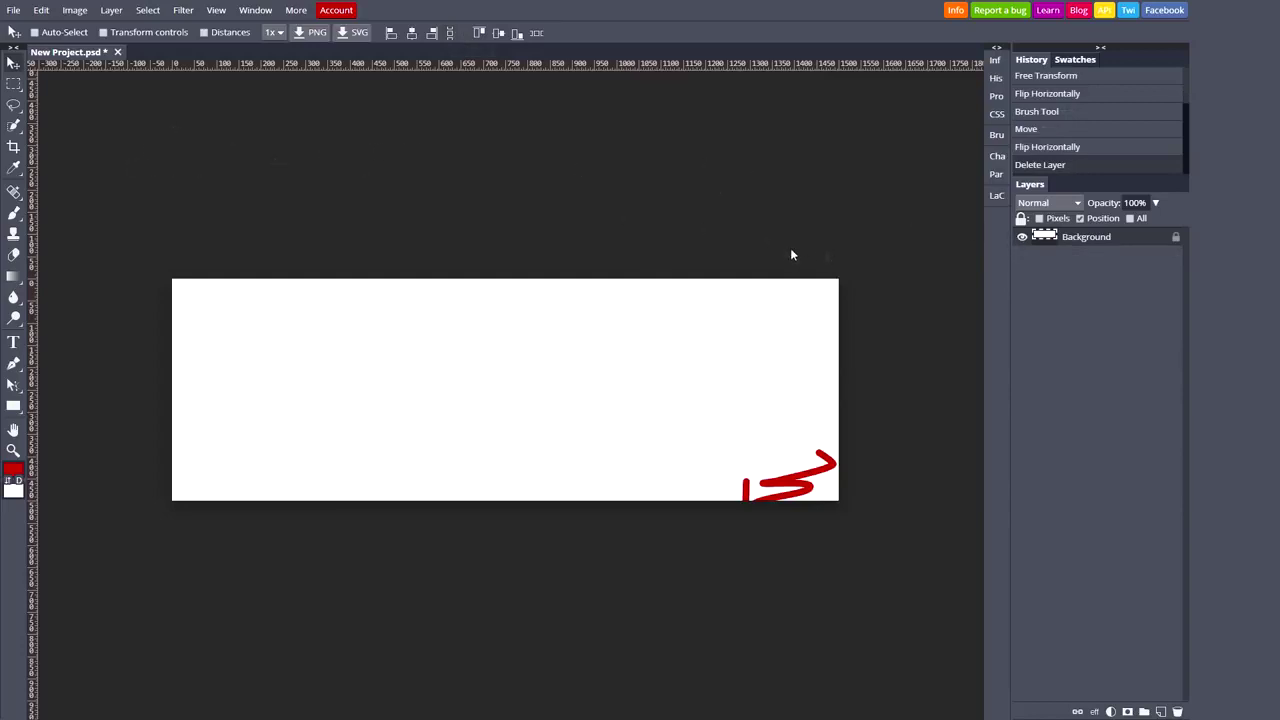
Fill the Background with dark navy 0a101a, covering the white and the swoosh
key(Delete)
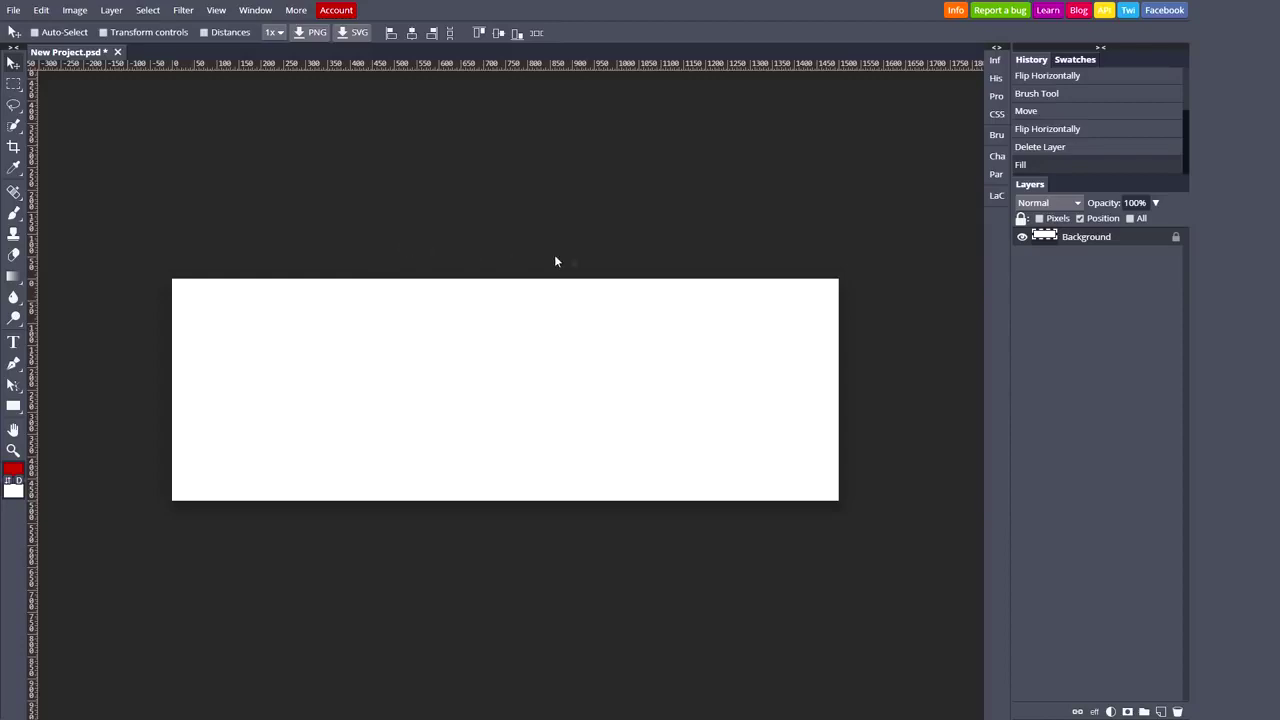
click(13, 468)
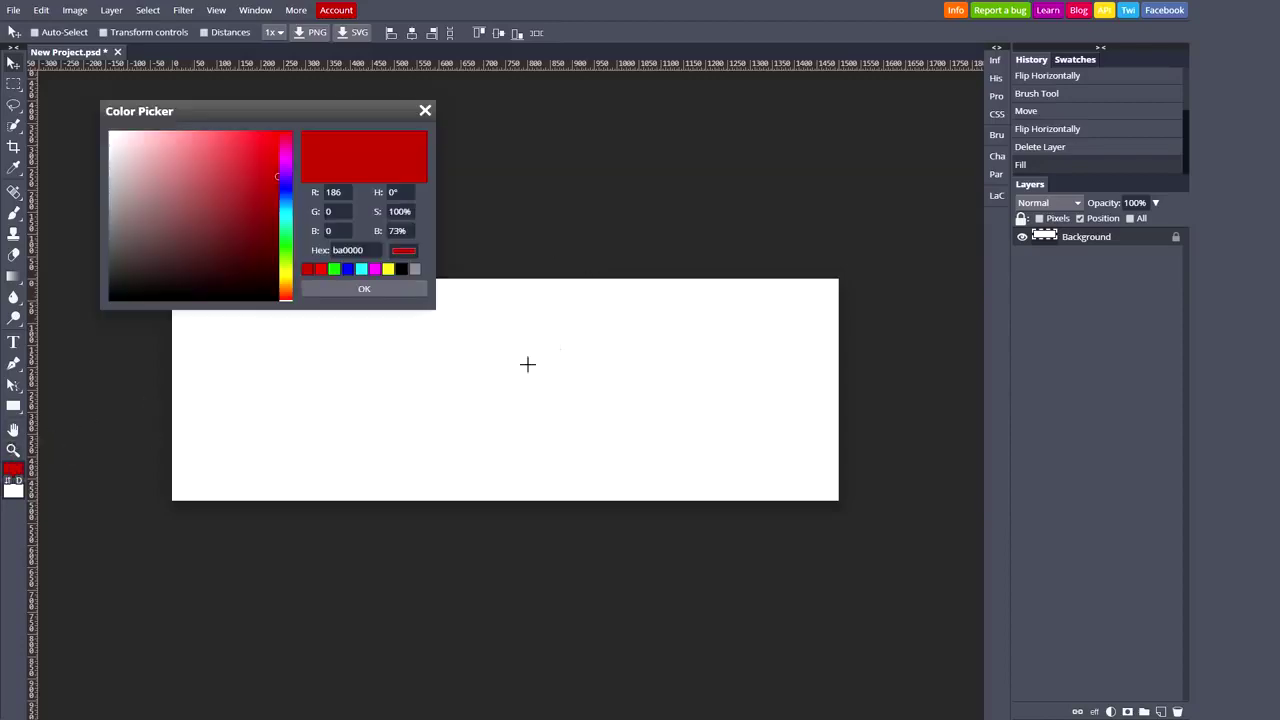
click(285, 198)
click(245, 263)
drag(245, 263, 220, 280)
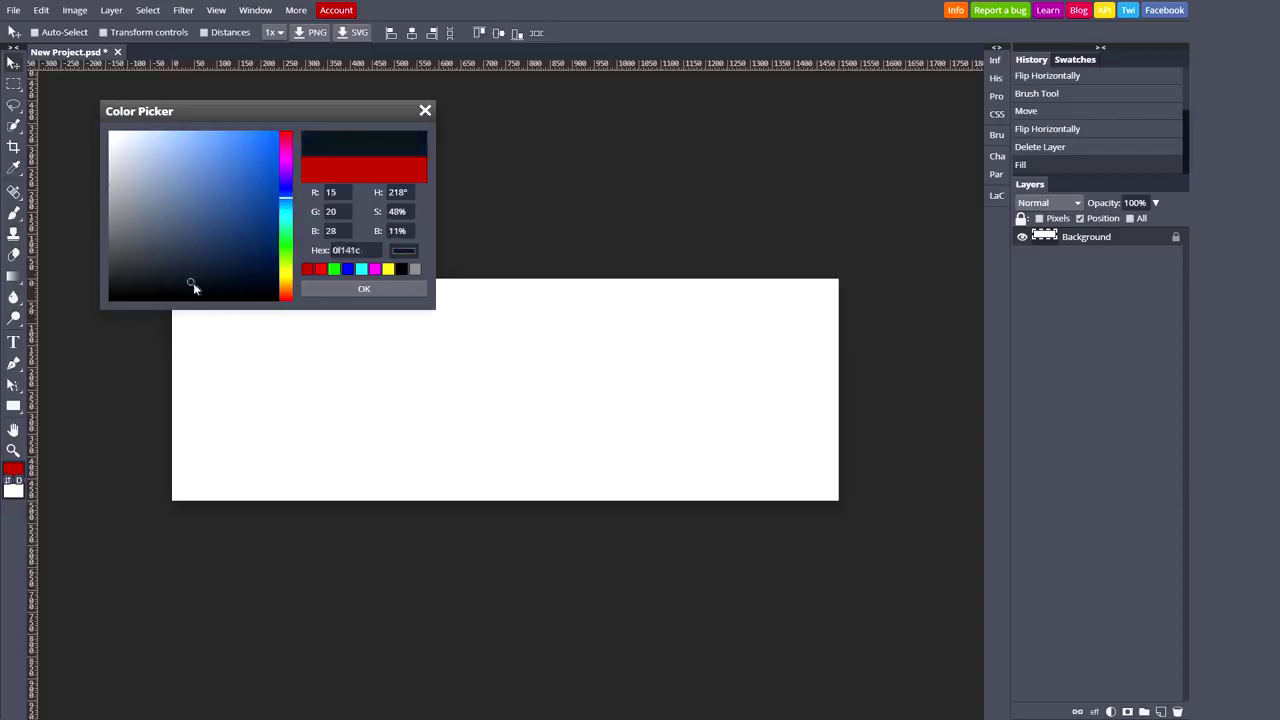
click(362, 289)
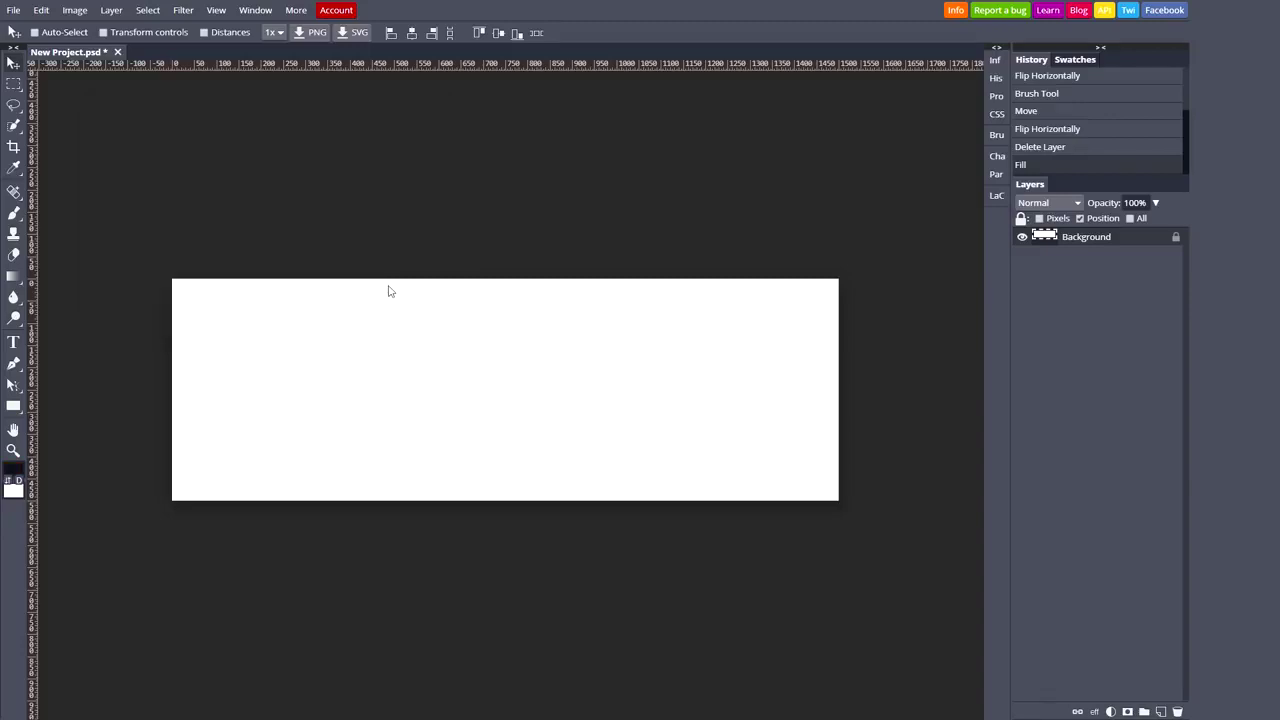
key(alt+BackSpace)
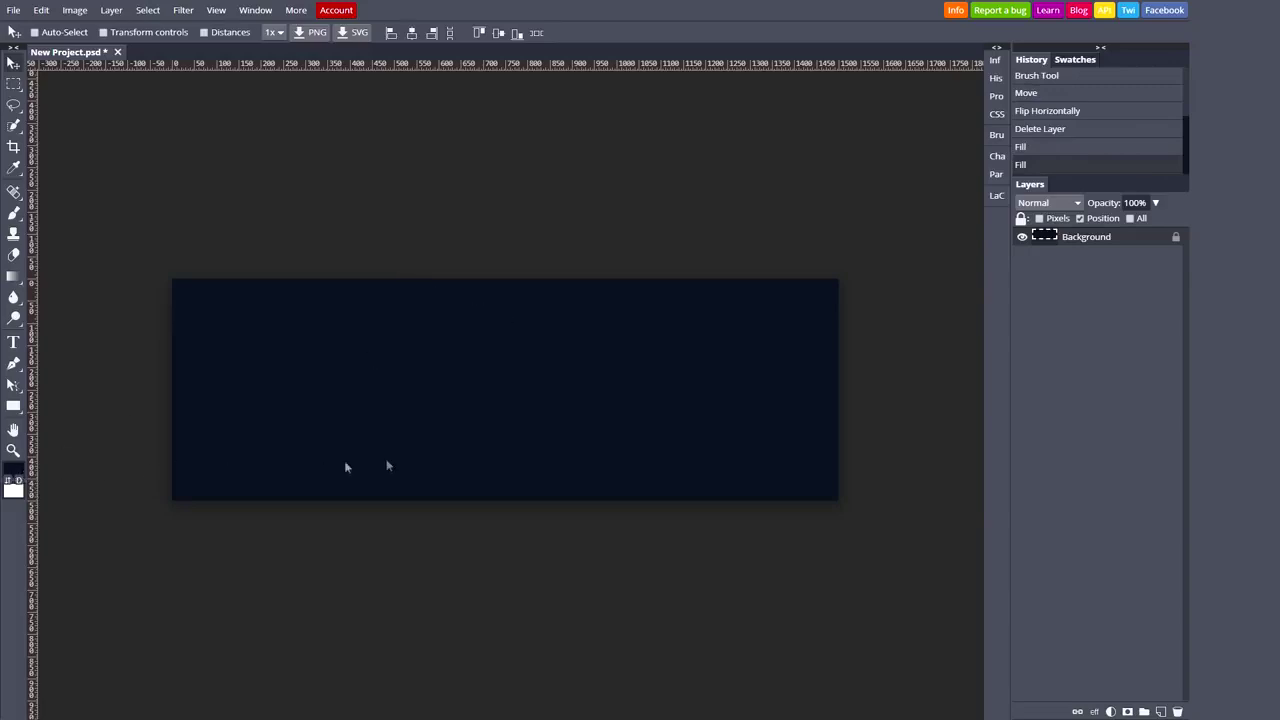
Shift the banner's hue slightly negative (-9) with Hue/Saturation and apply
key(ctrl+u)
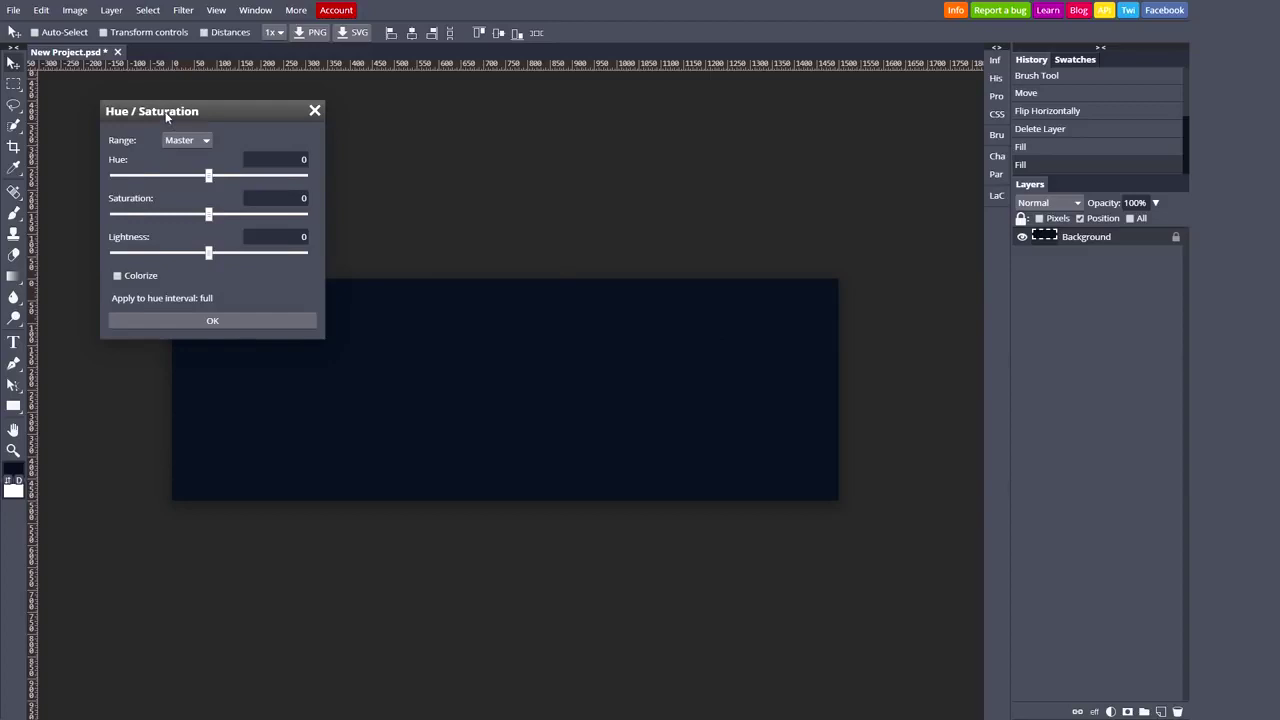
drag(171, 116, 822, 293)
drag(865, 349, 860, 355)
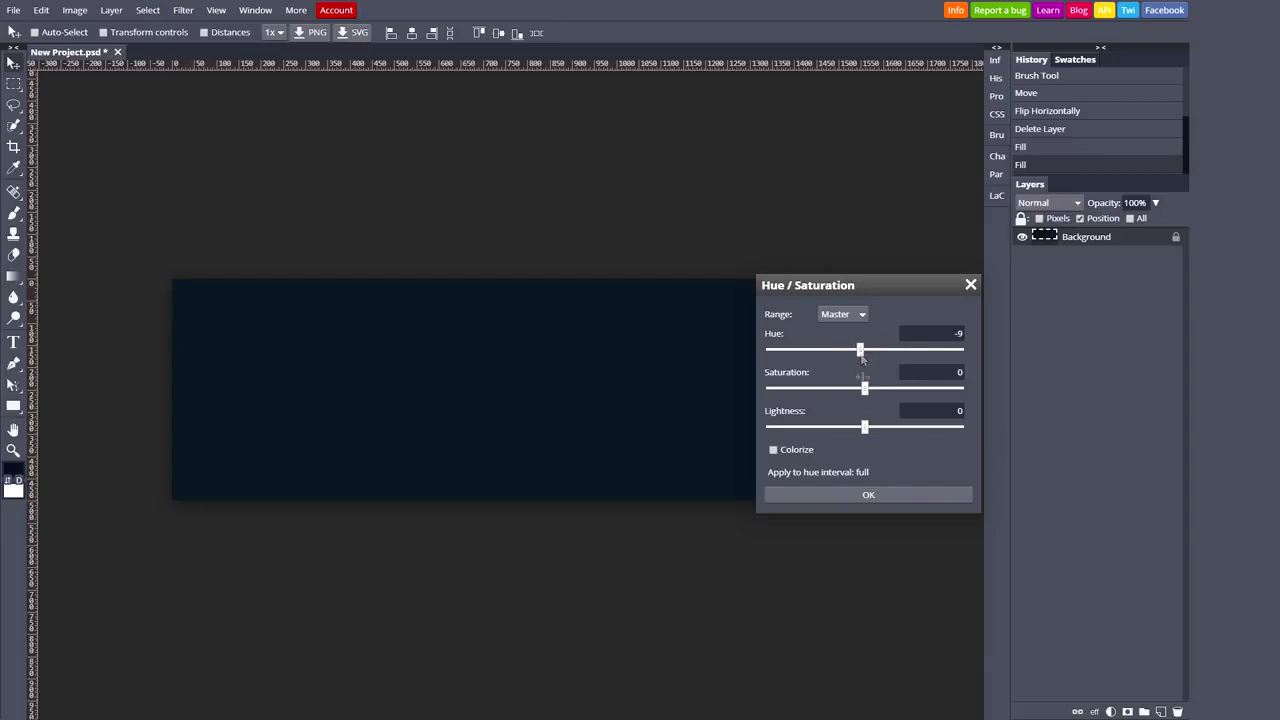
click(870, 491)
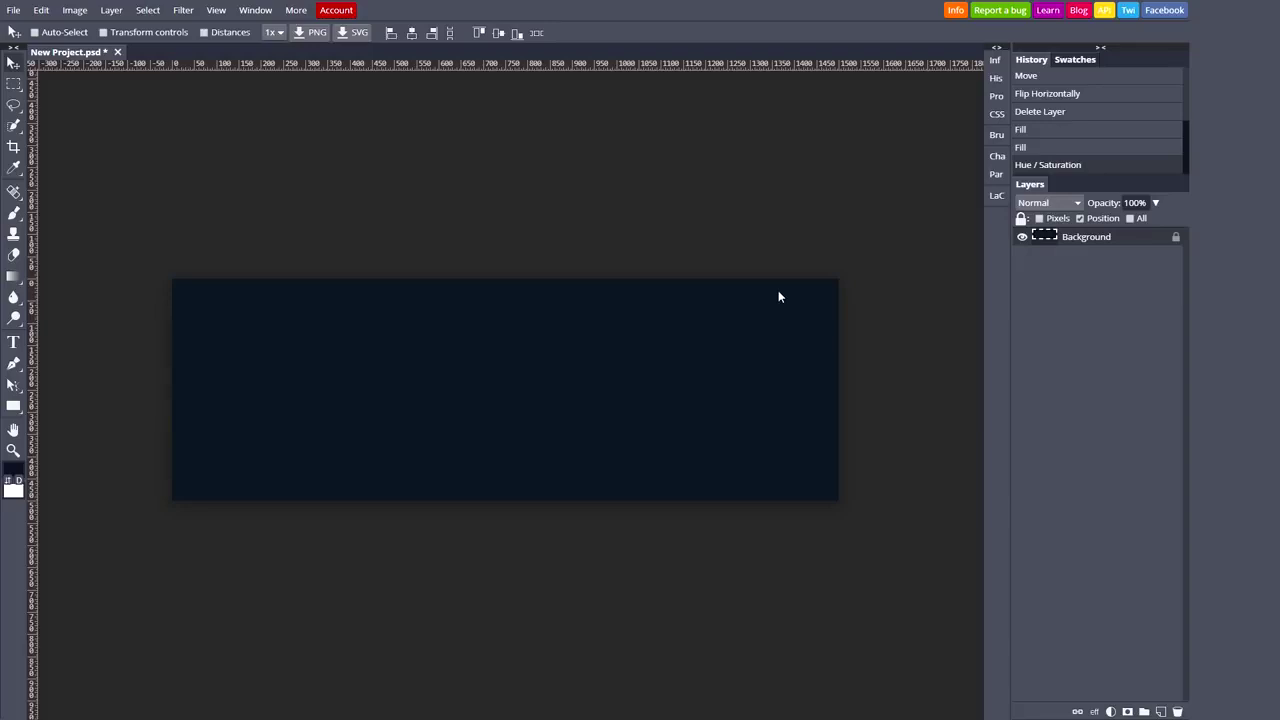
On a new layer, set up a white, fully soft 1000 px brush
click(1160, 711)
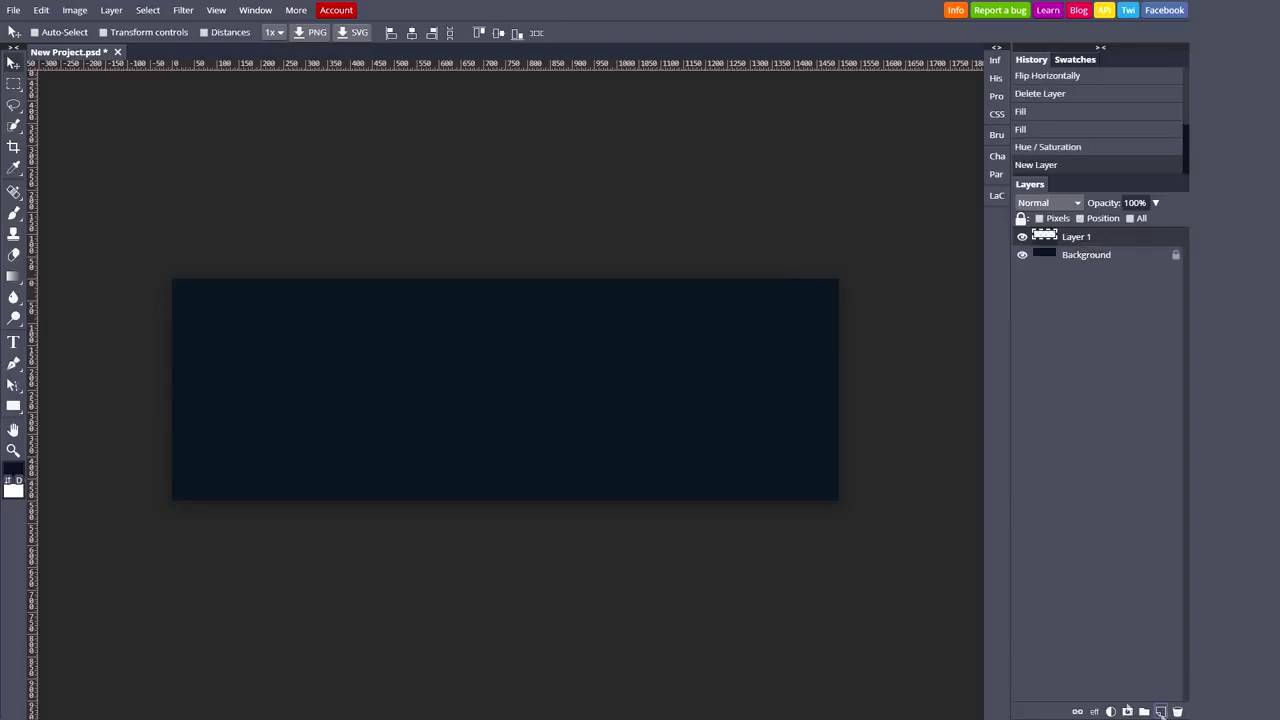
click(13, 489)
drag(120, 290, 60, 115)
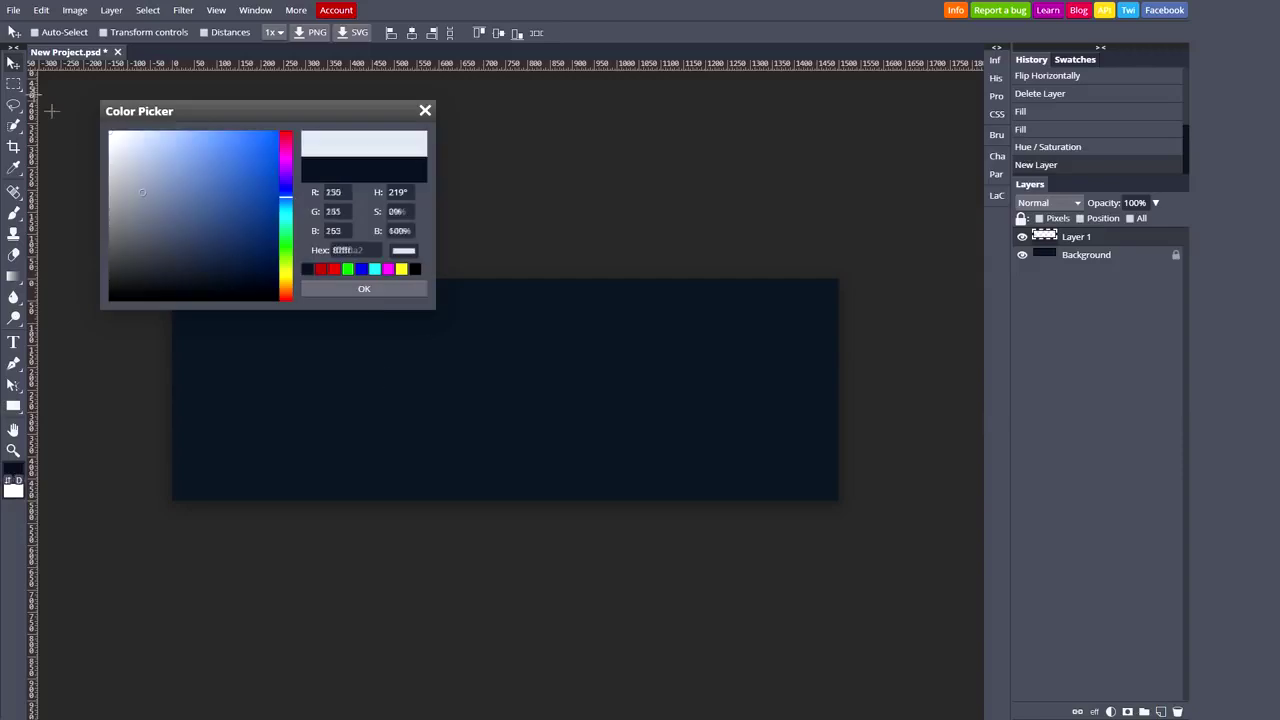
click(364, 289)
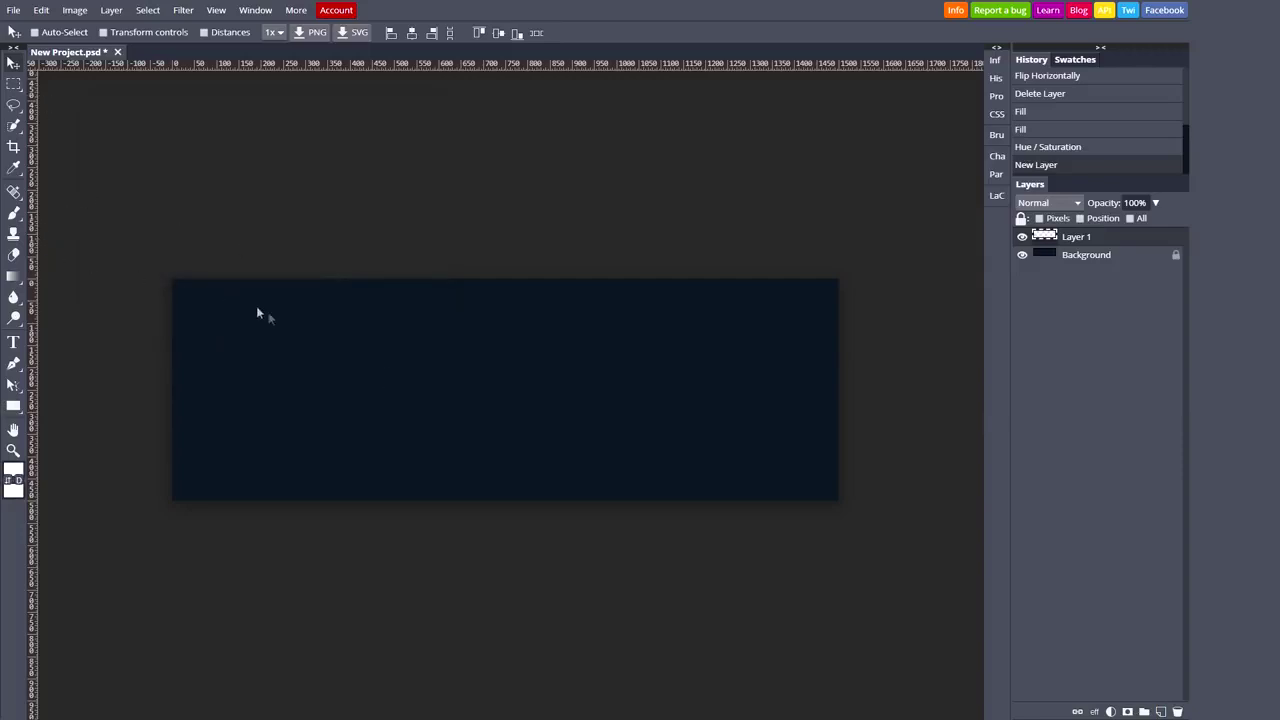
click(14, 214)
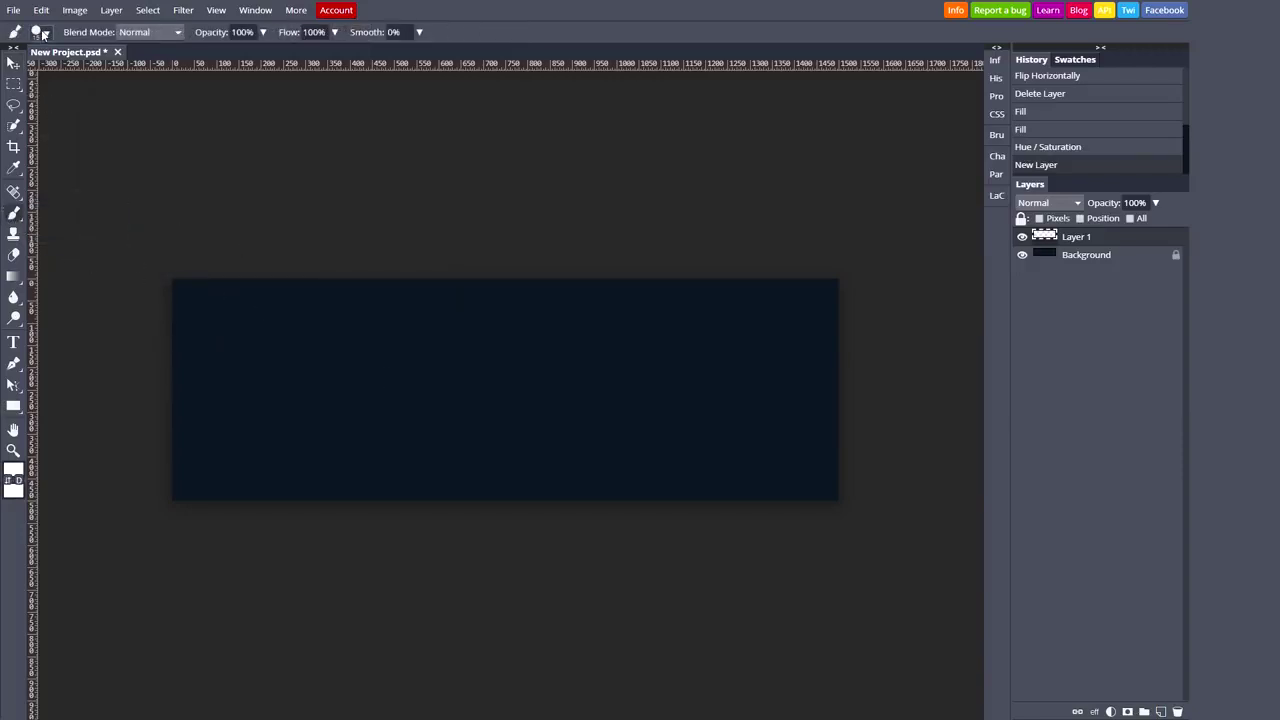
click(40, 32)
mouse_move(73, 72)
mouse_down()
mouse_move(187, 72)
mouse_move(12, 92)
mouse_up()
right_click(12, 90)
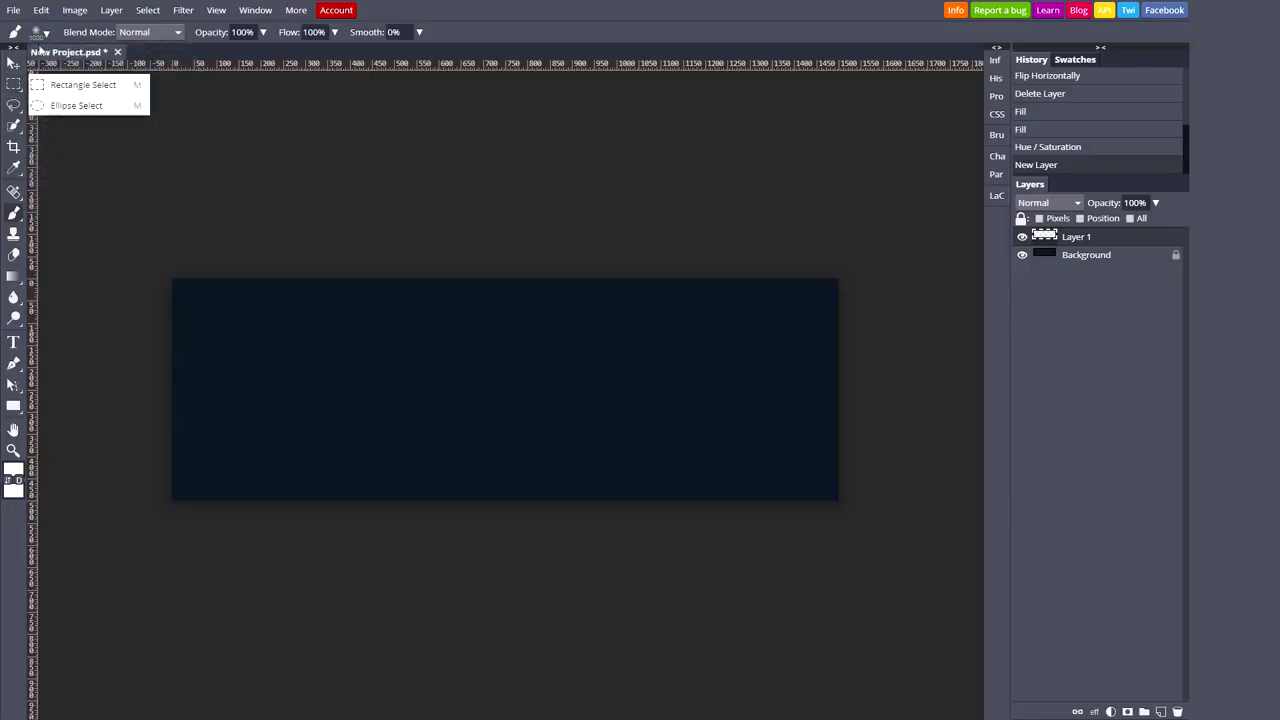
click(40, 32)
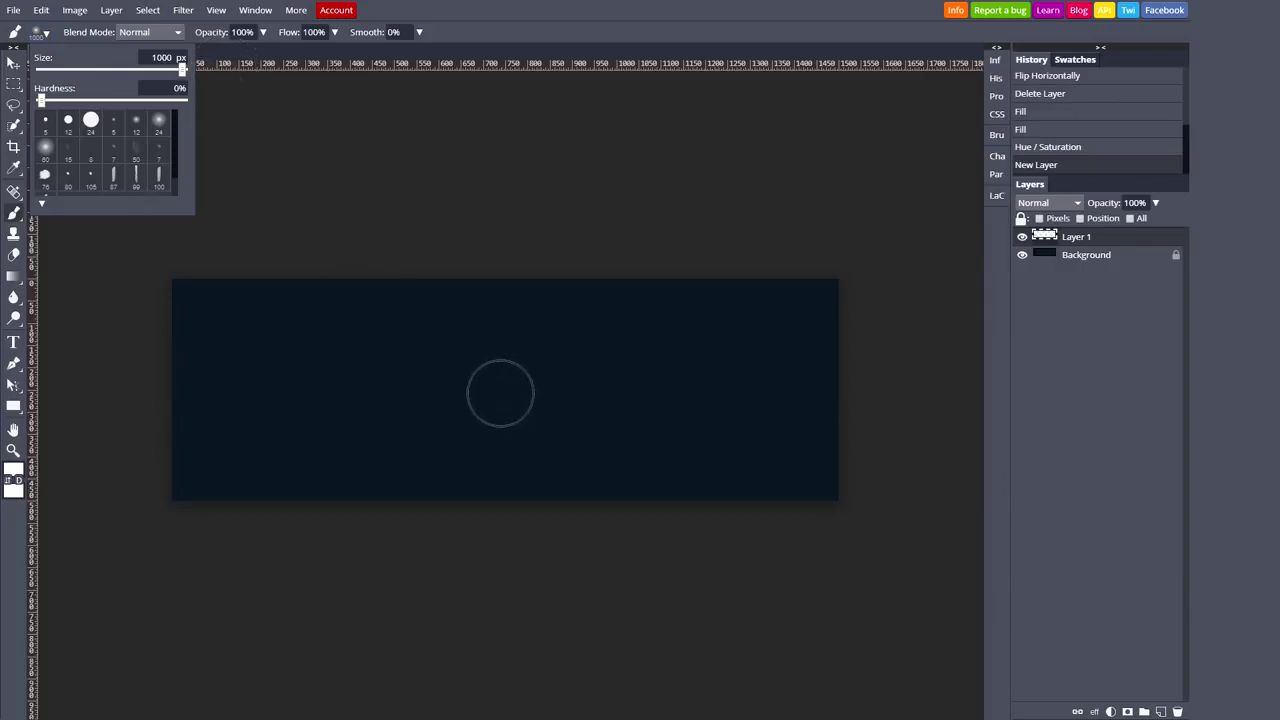
Paint a soft white glow at the banner's bottom centre with a slightly smaller brush
click(500, 392)
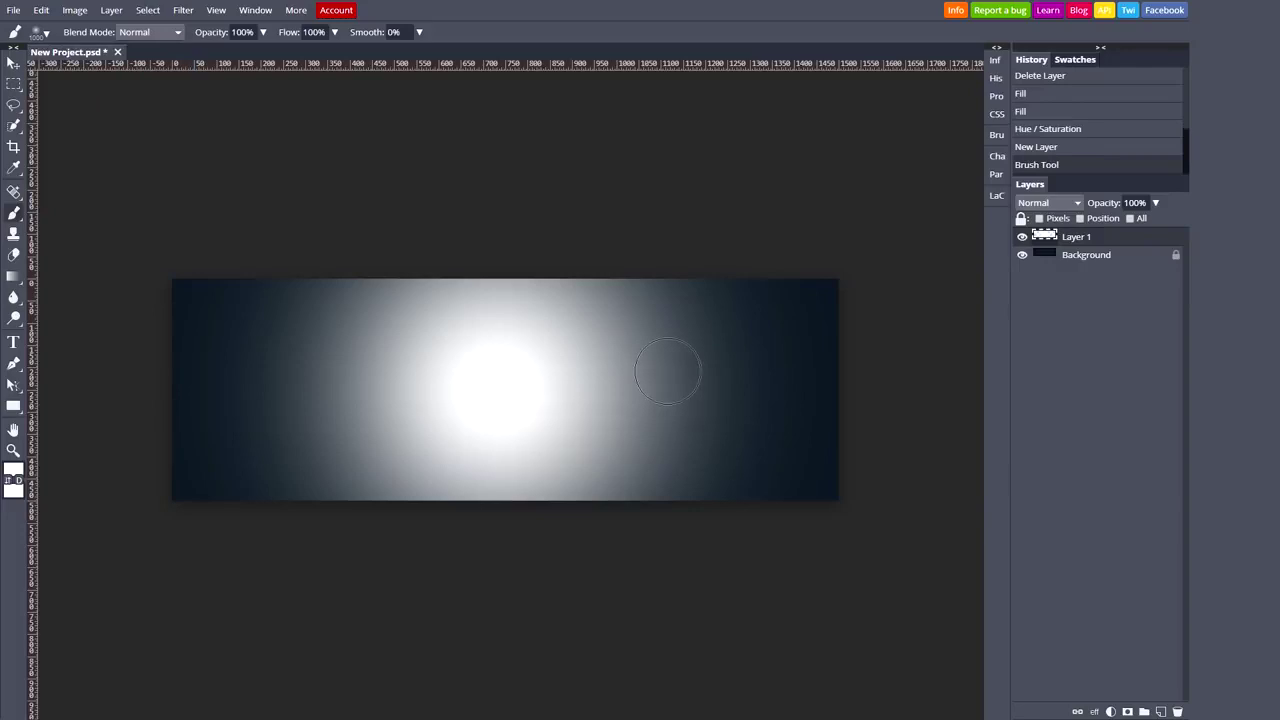
key(ctrl+z)
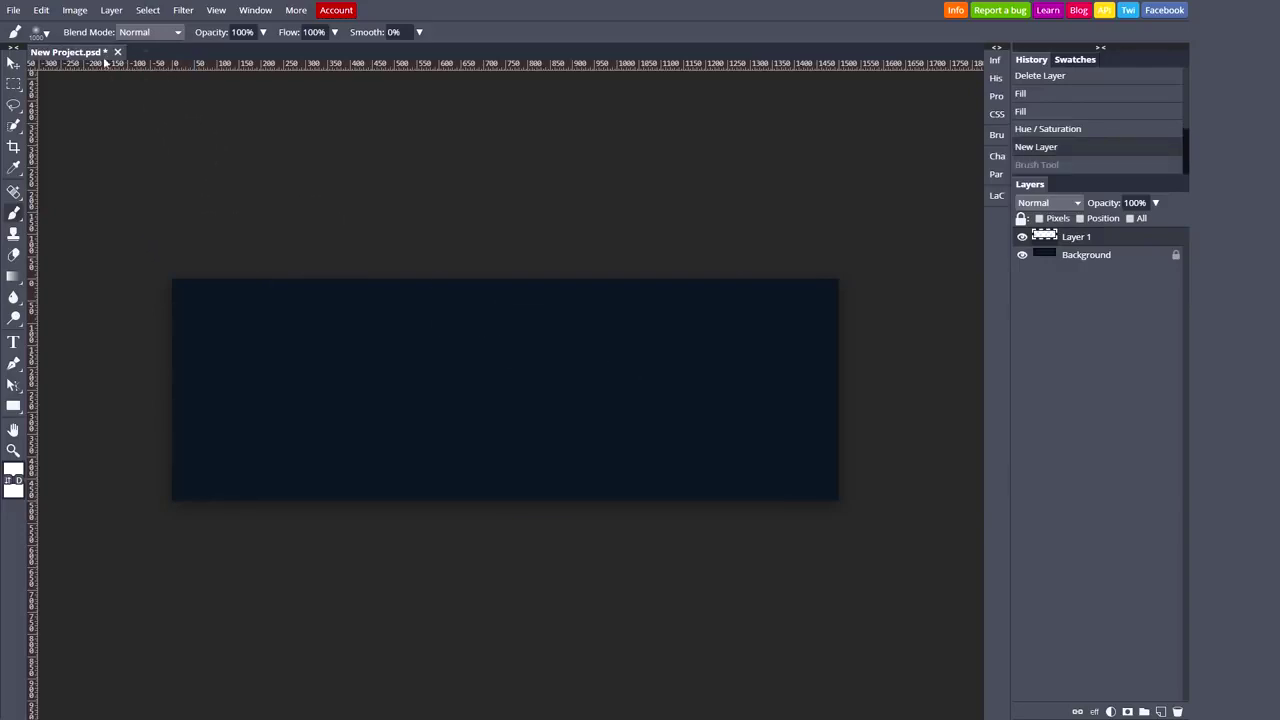
click(40, 32)
drag(180, 70, 174, 70)
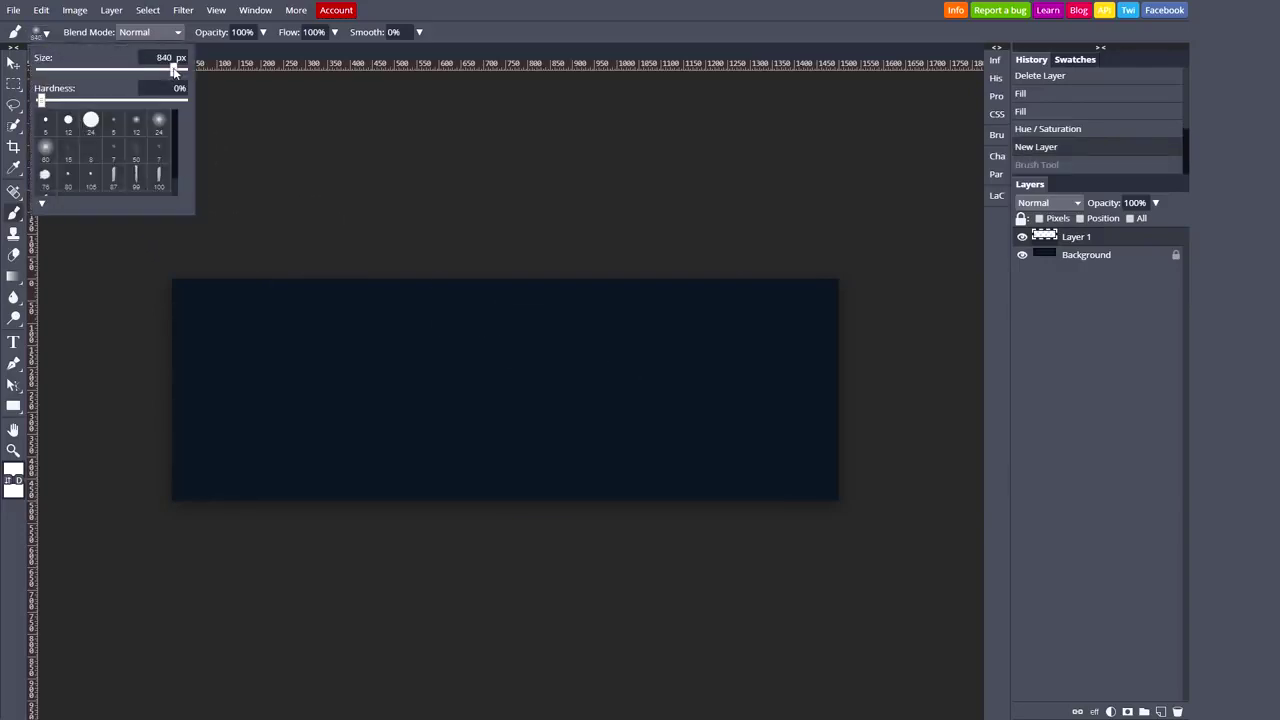
click(172, 88)
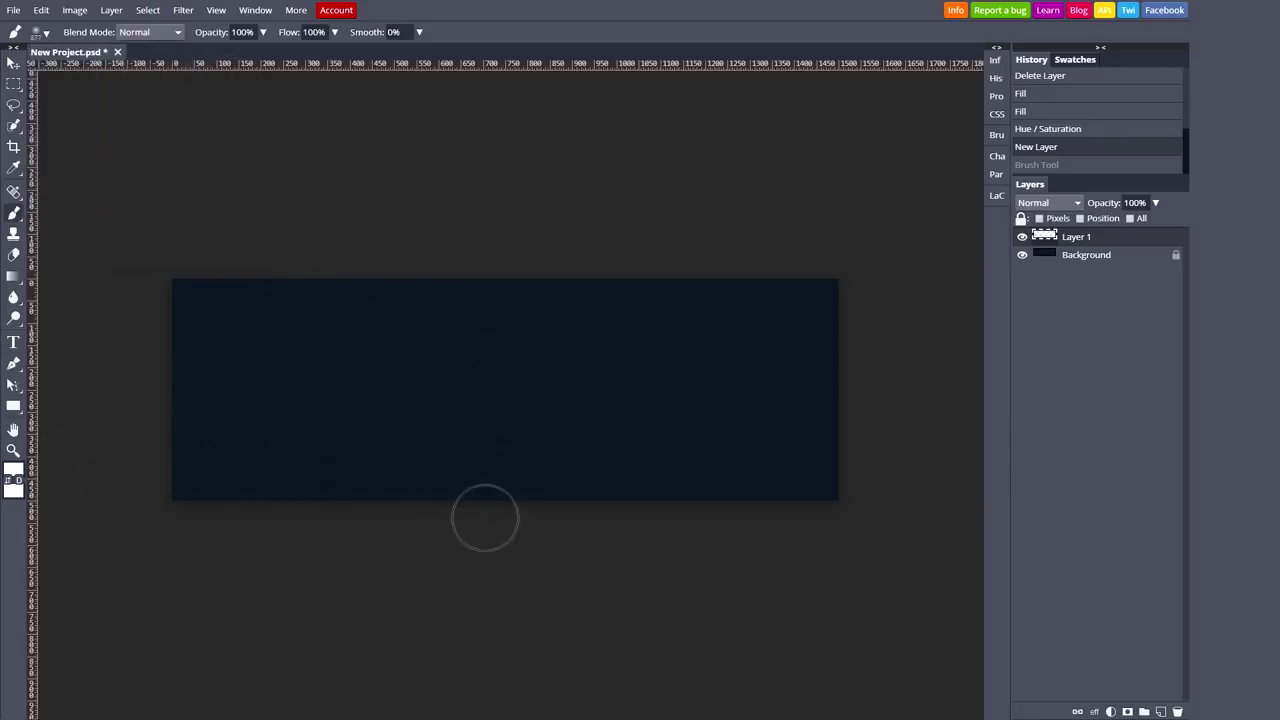
click(490, 522)
key(ctrl+z)
click(509, 522)
key(ctrl+z)
click(503, 530)
Set the glow layer to Overlay and extend the glow left, undoing the final stroke
click(1048, 203)
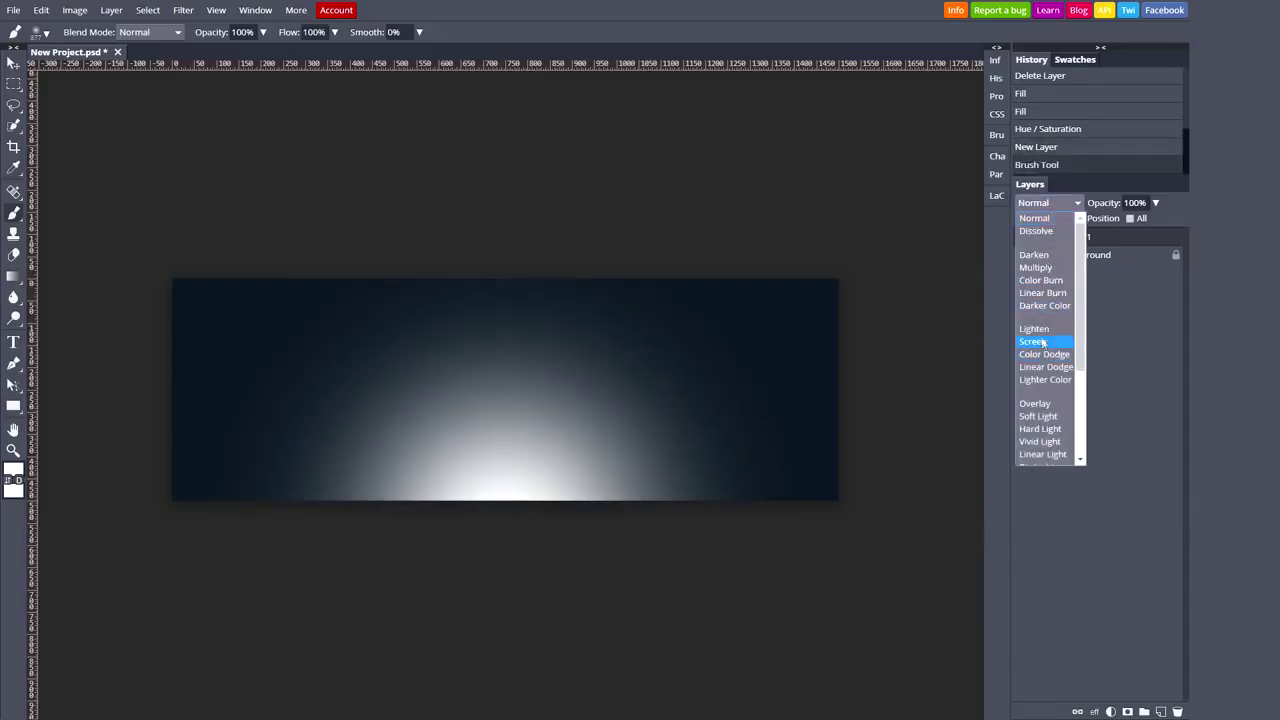
click(1040, 404)
click(357, 563)
click(648, 567)
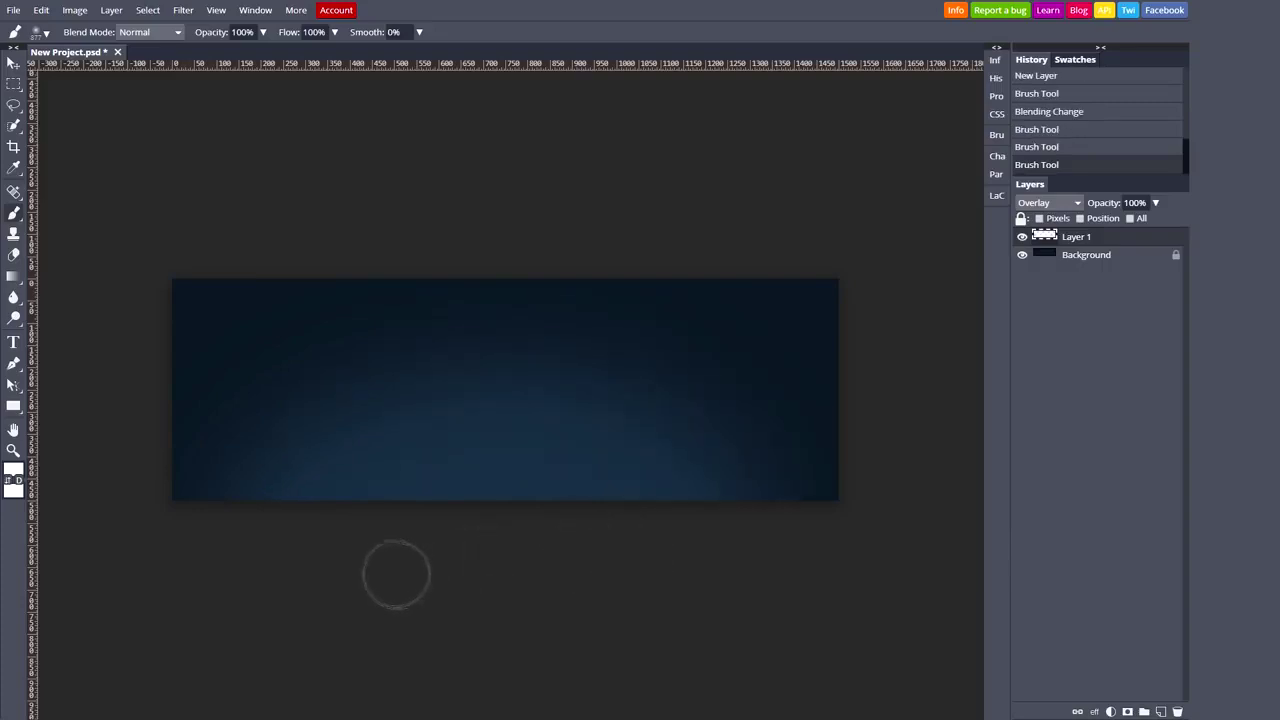
click(394, 571)
click(530, 597)
key(ctrl+z)
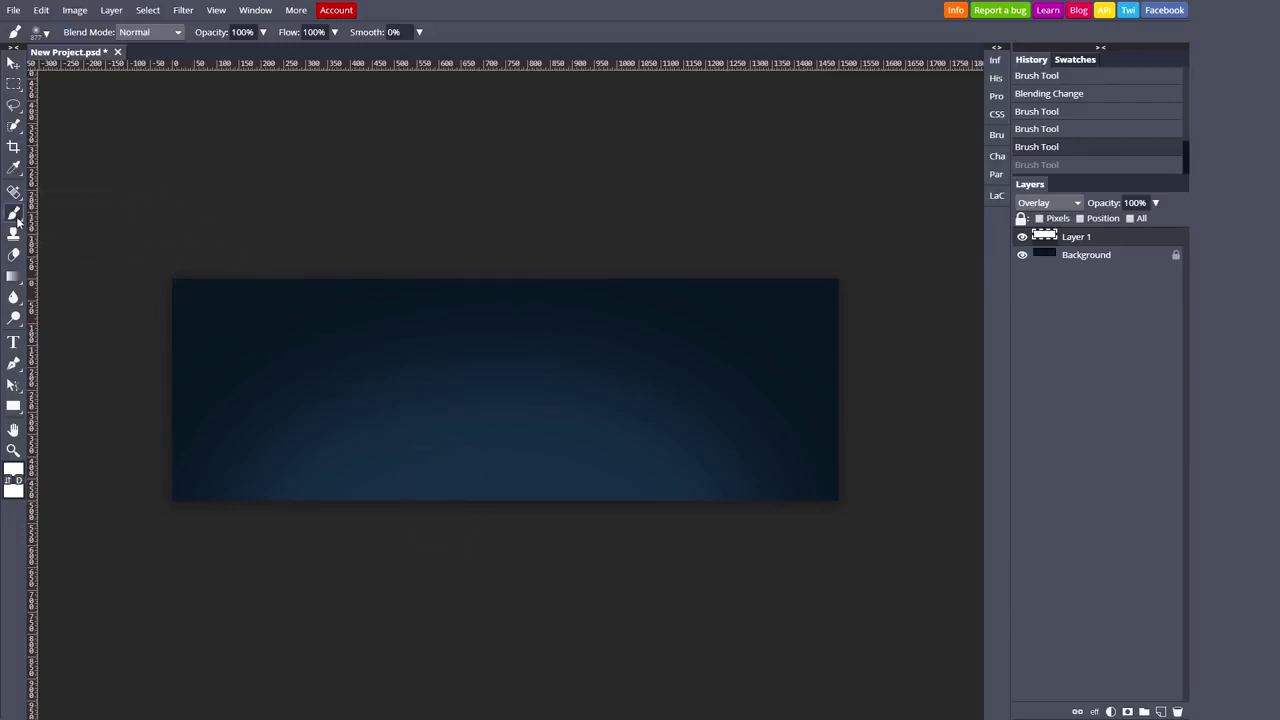
Load the Align Update .ABR brush file into the brush presets
click(40, 32)
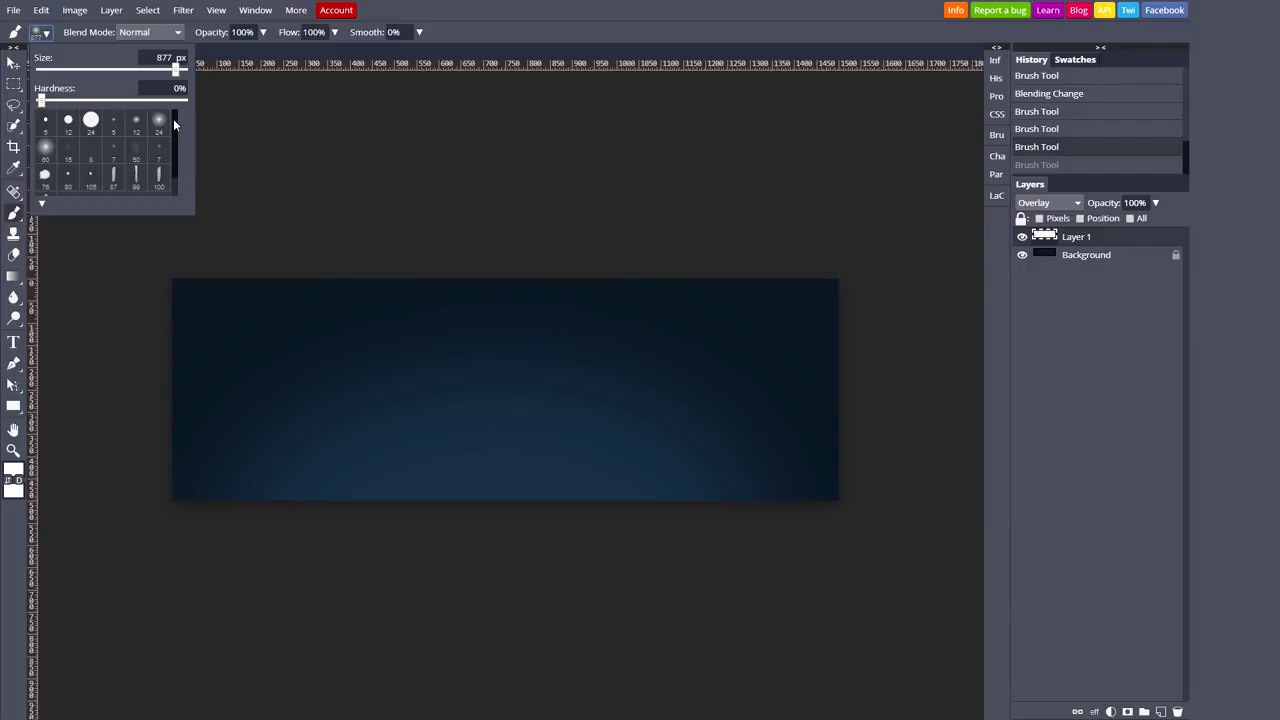
click(42, 204)
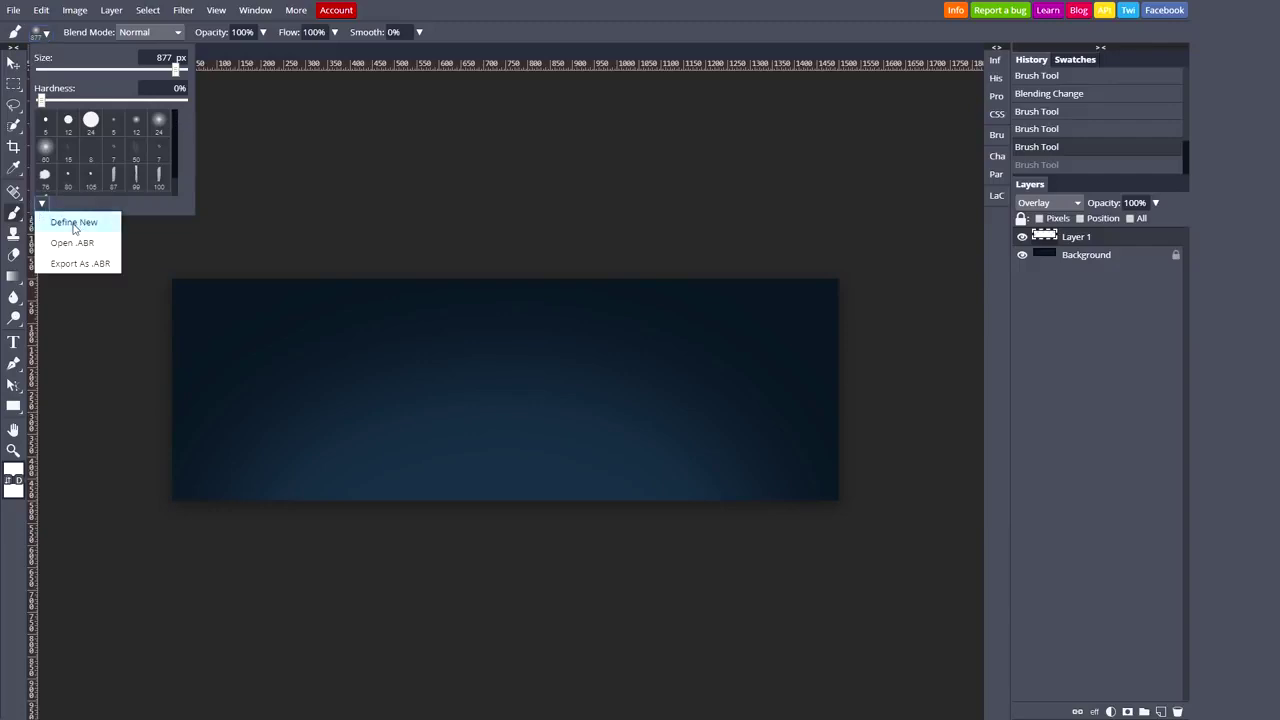
click(104, 247)
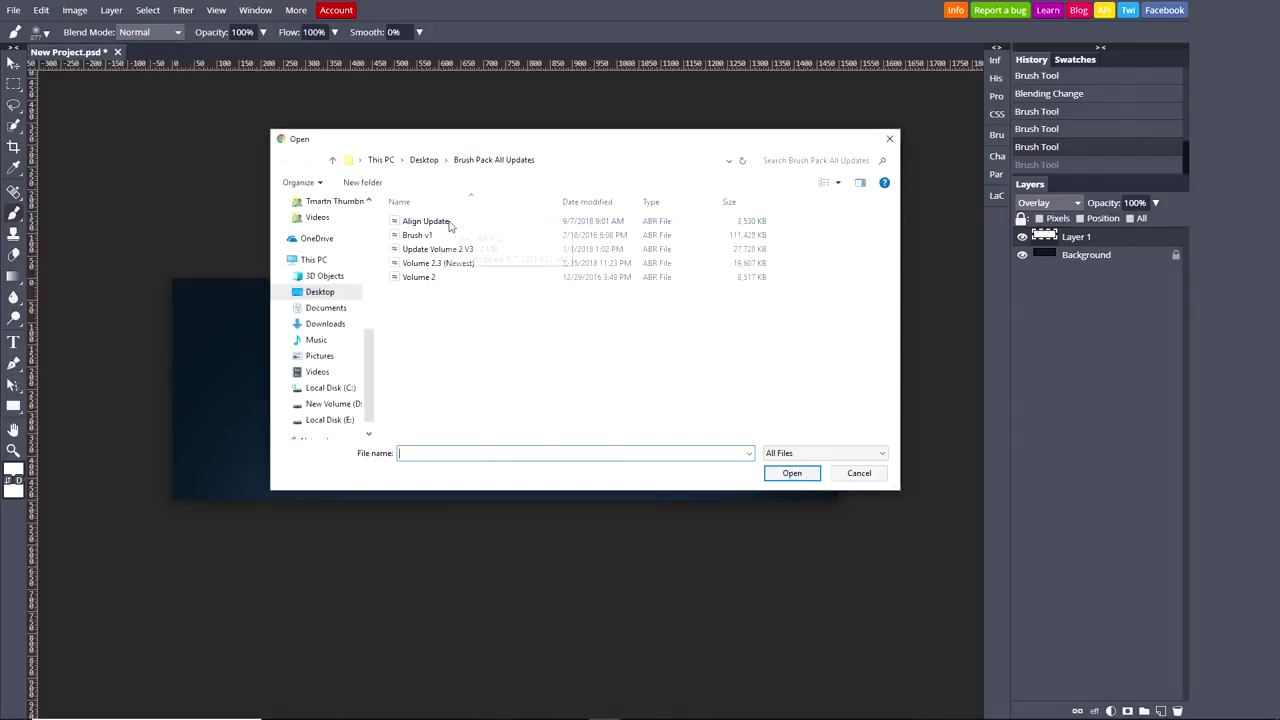
click(449, 222)
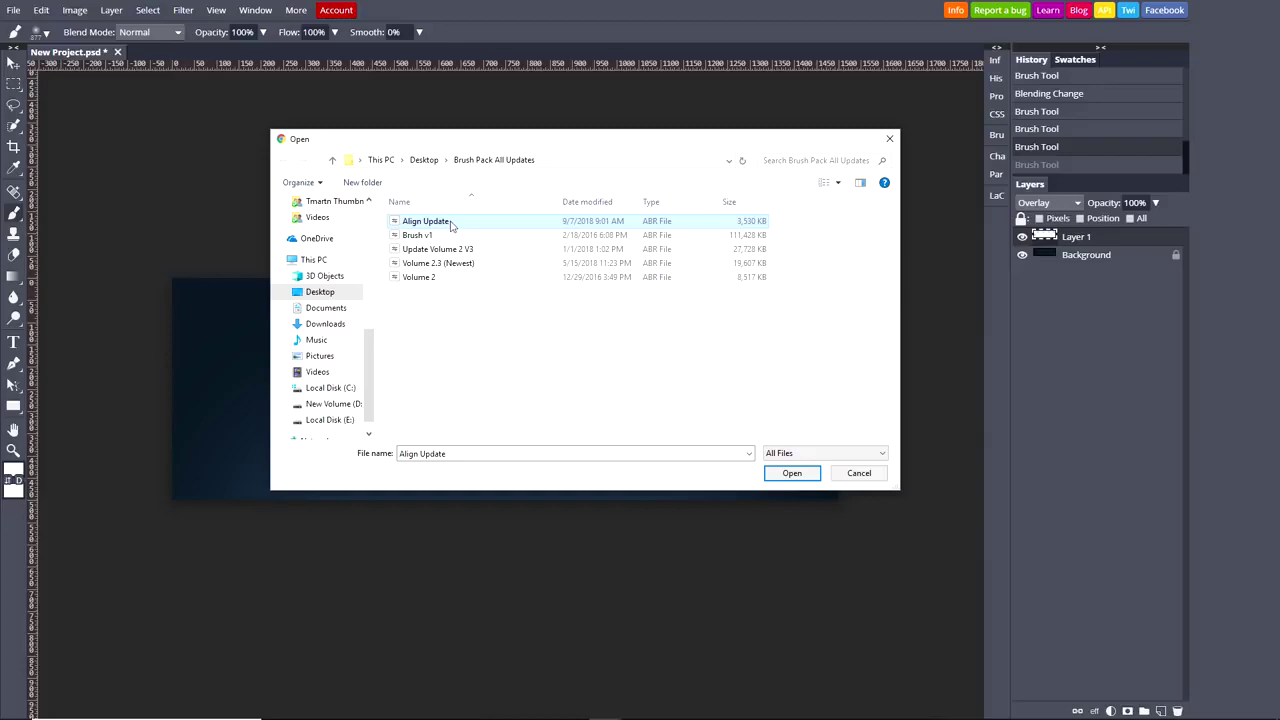
click(452, 221)
click(806, 477)
click(805, 473)
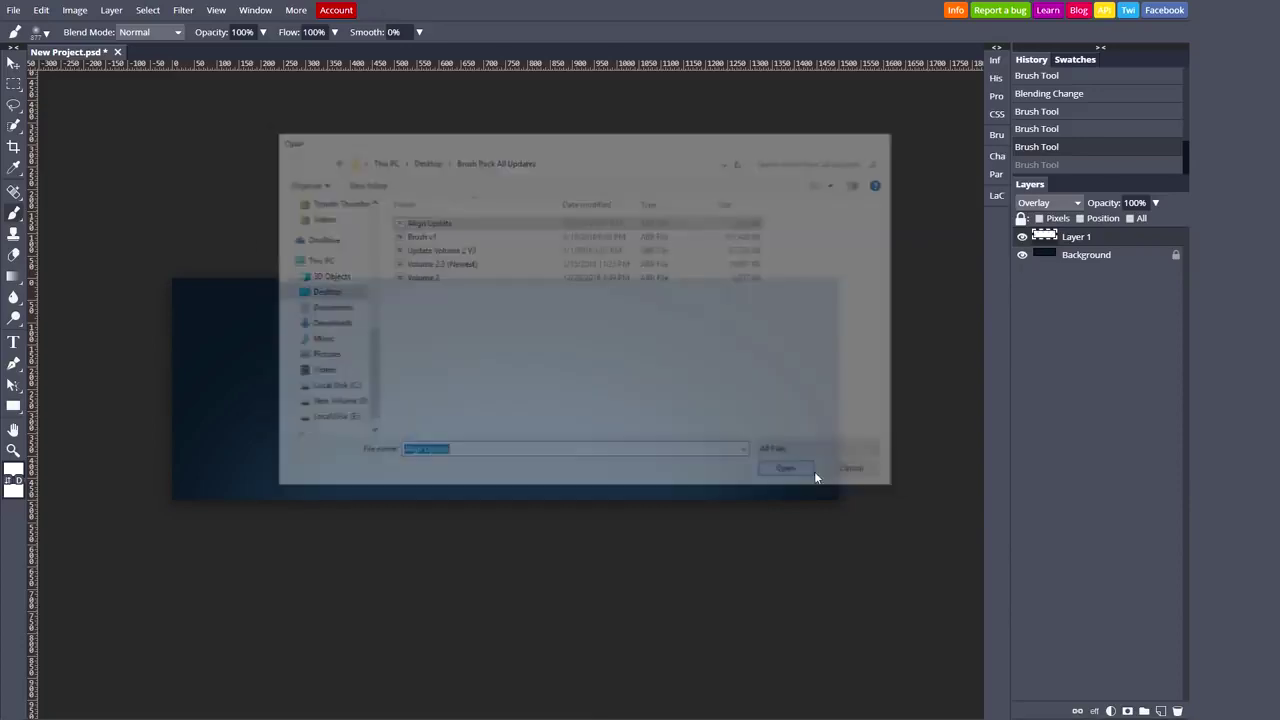
Stamp a 3000 px Align Update brush on a test layer, then delete that layer
click(44, 33)
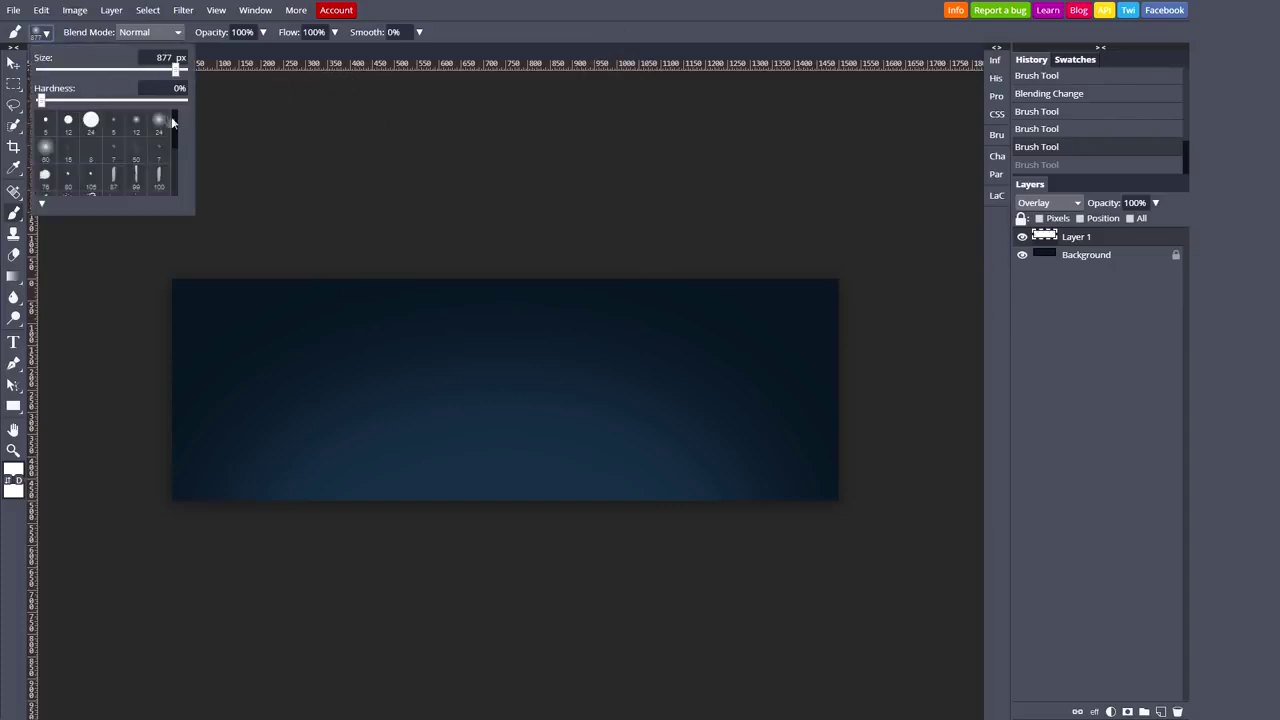
scroll(172, 155, down, 5)
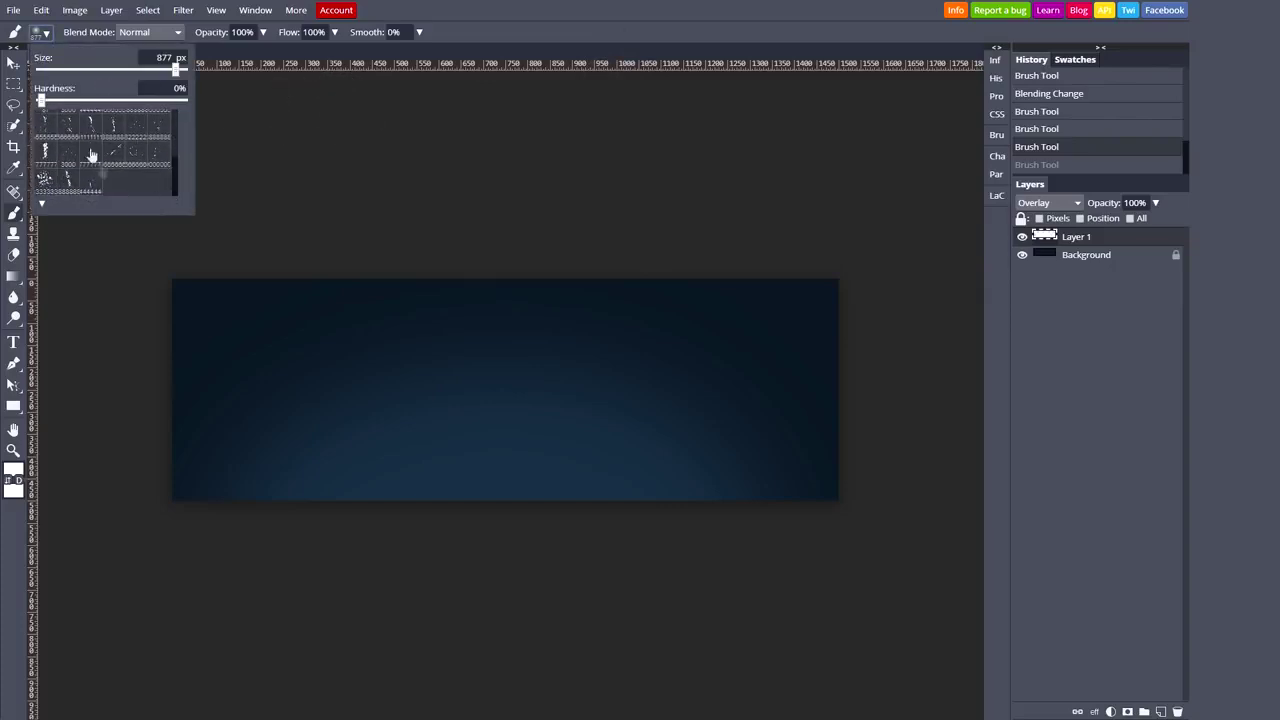
click(45, 181)
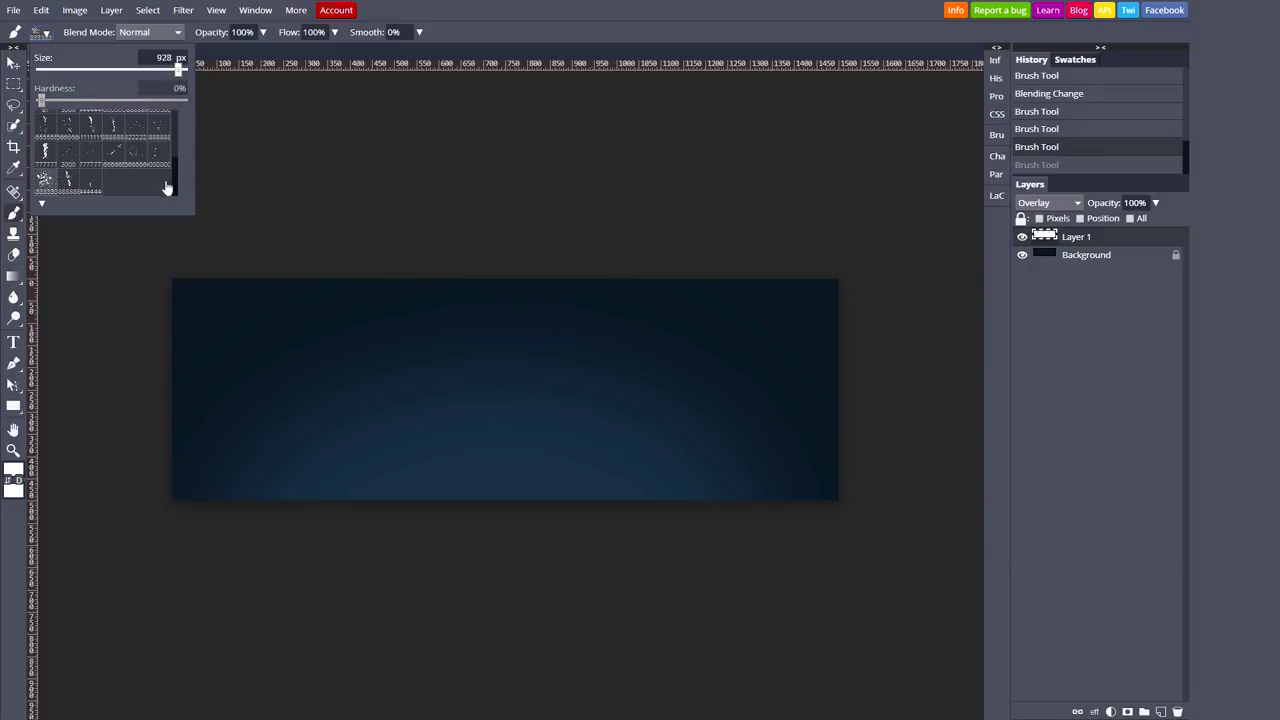
click(67, 160)
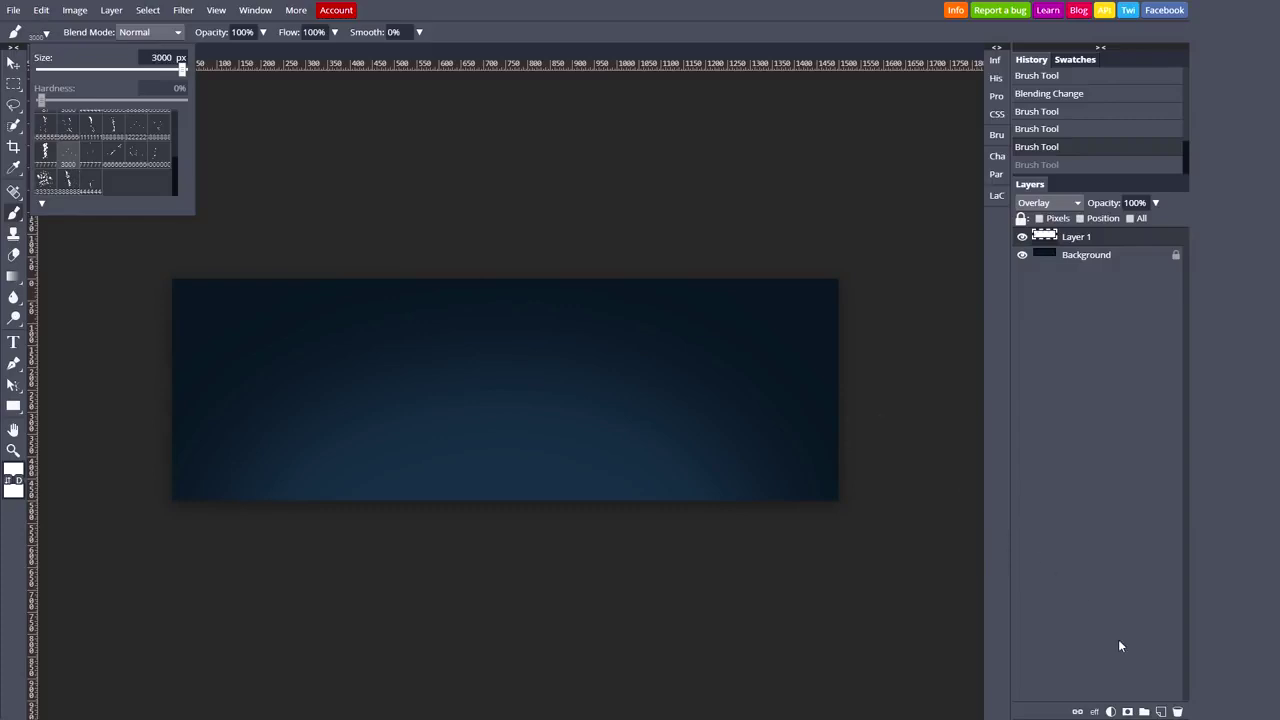
click(1160, 711)
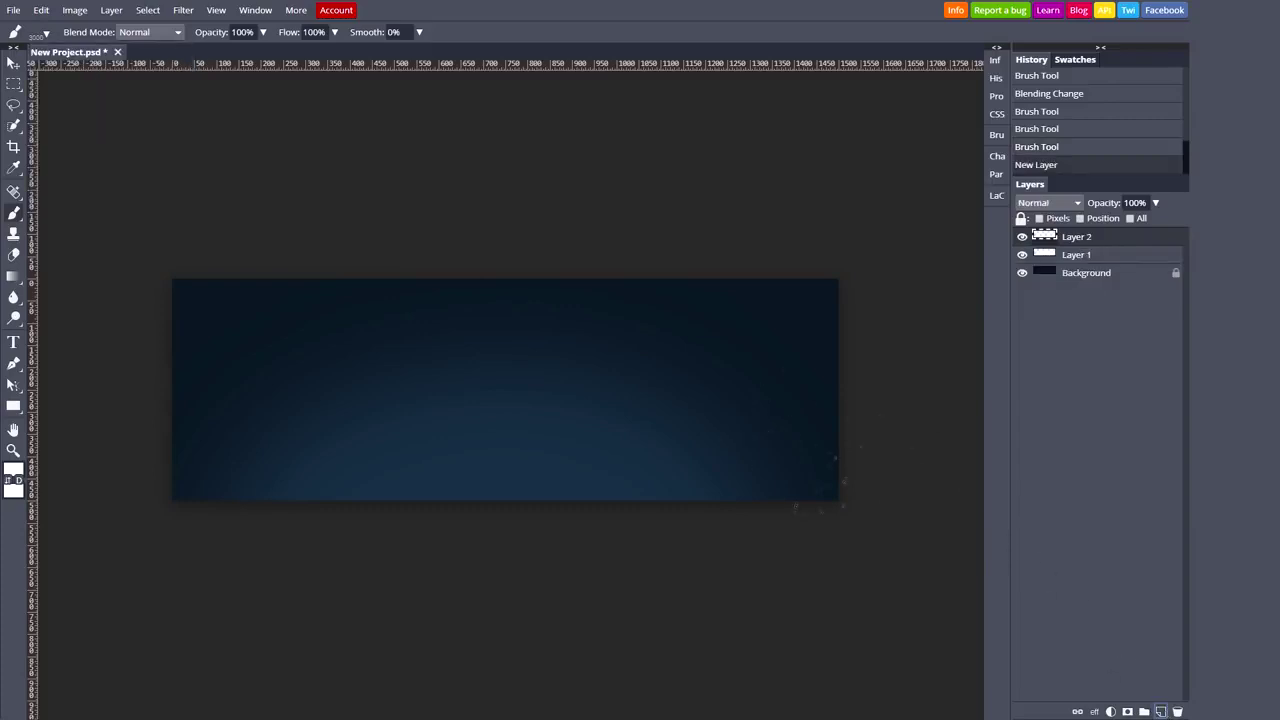
click(505, 390)
click(505, 390)
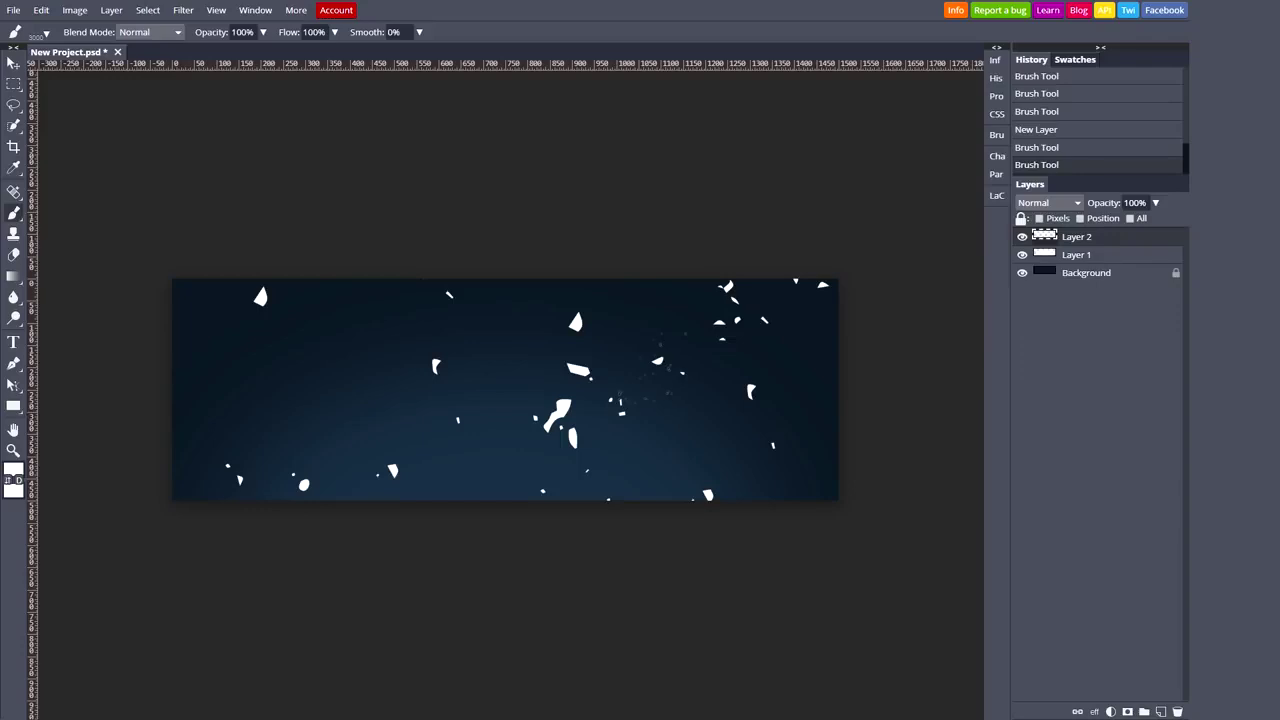
key(Delete)
Open the Character panel and its font list
key(v)
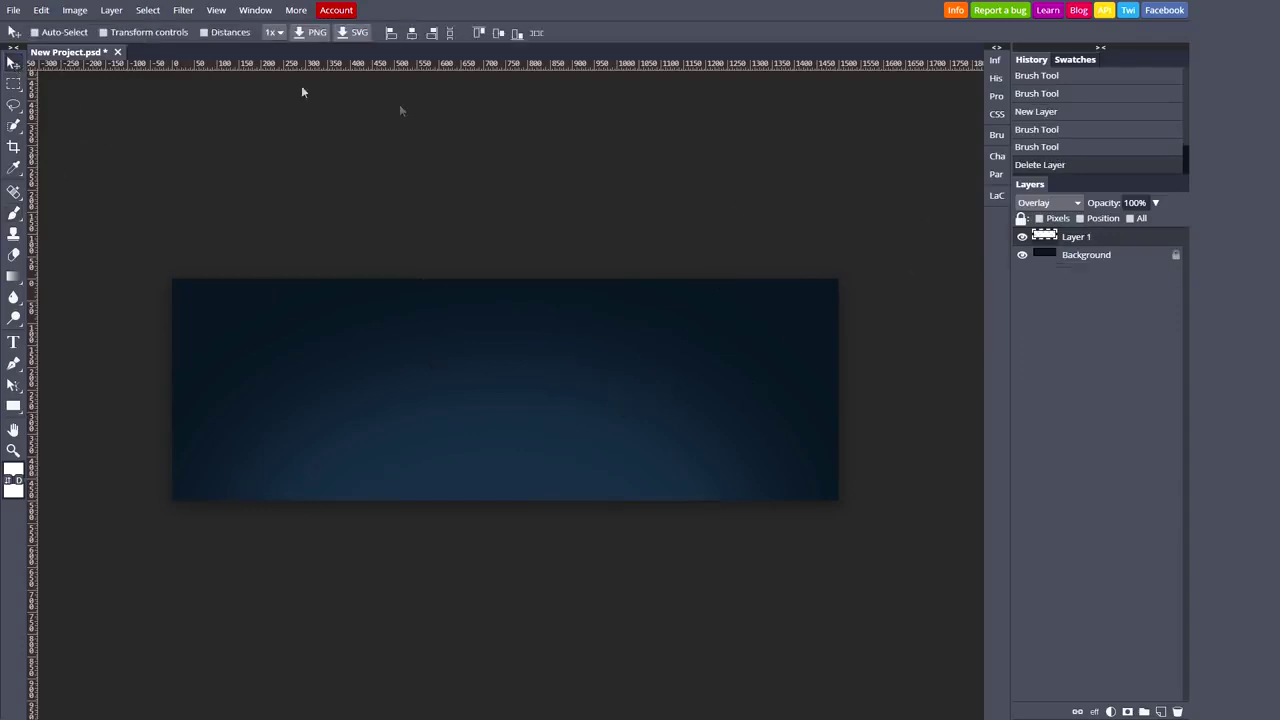
click(997, 135)
click(998, 137)
click(998, 137)
click(998, 137)
click(997, 156)
click(868, 84)
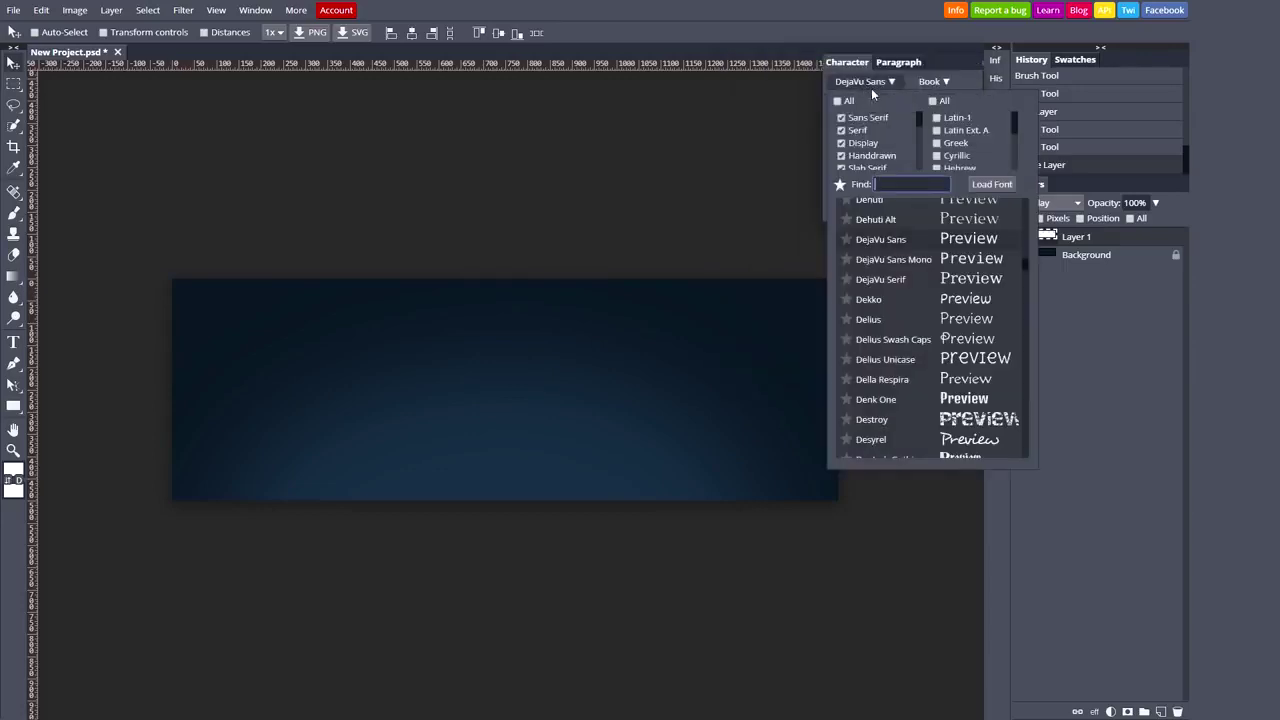
Load the Plateia Bold font file and select Plateia as the font
click(990, 185)
key(Escape)
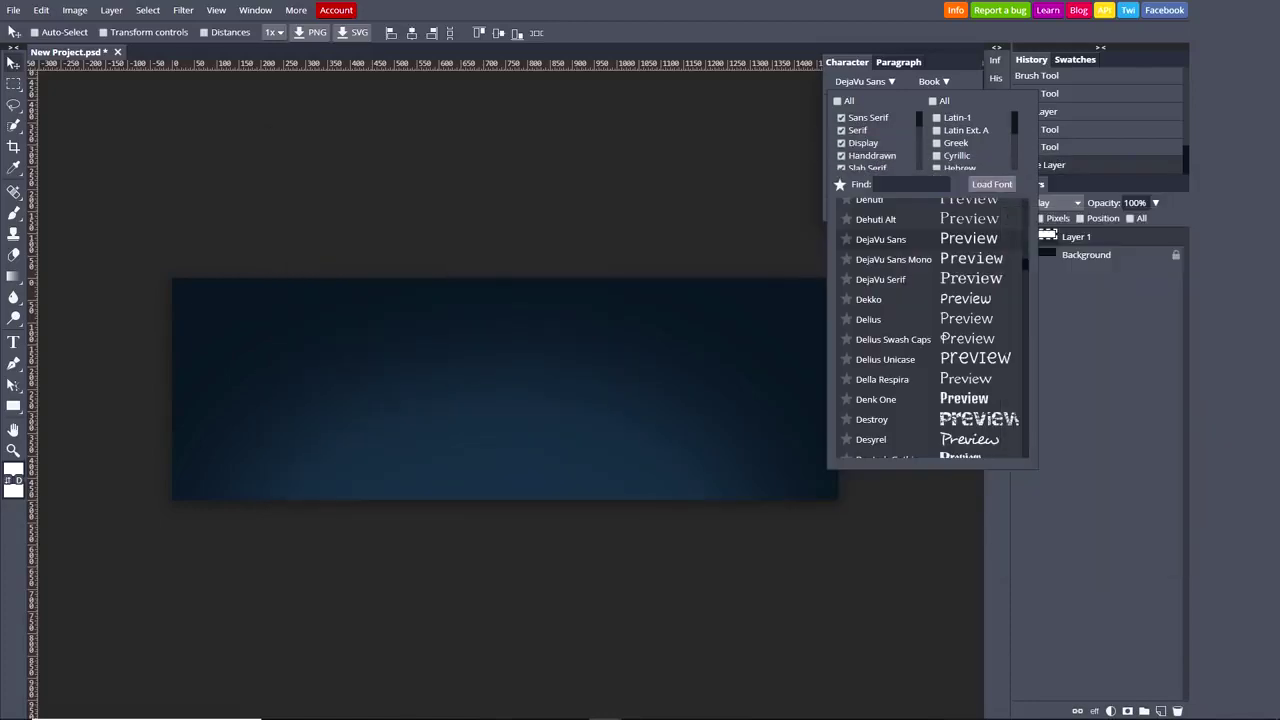
click(991, 184)
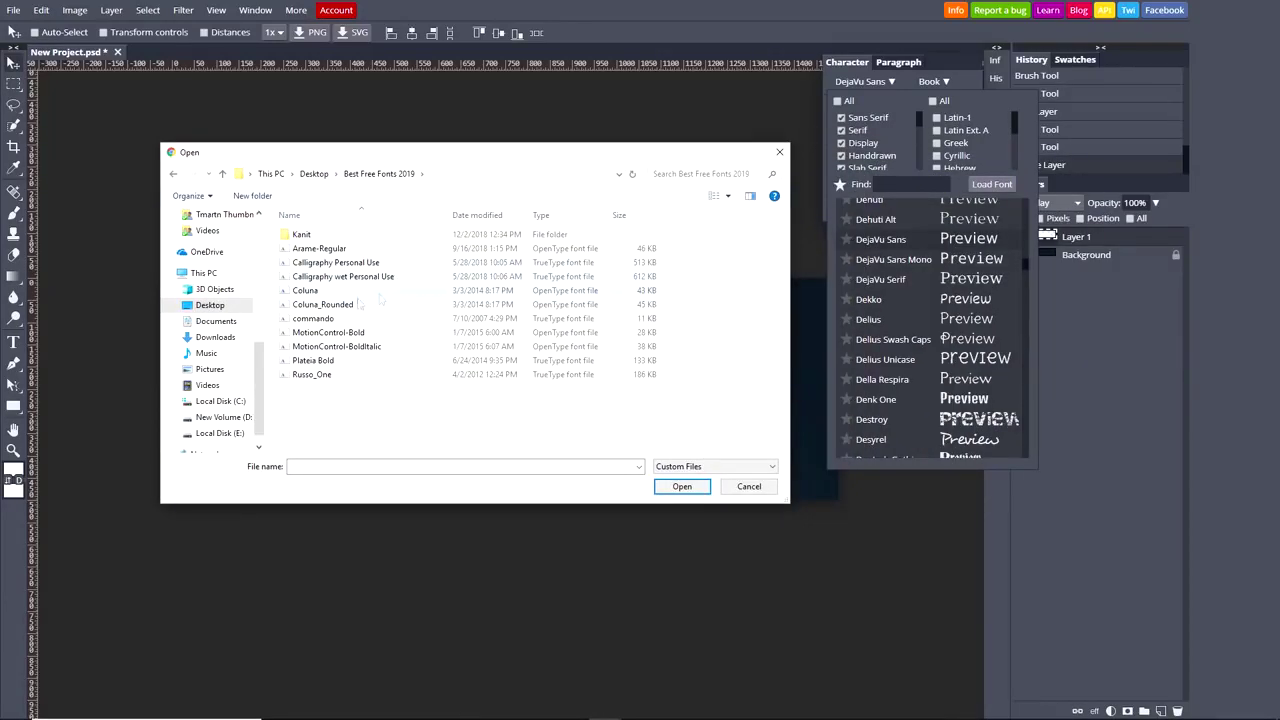
click(338, 360)
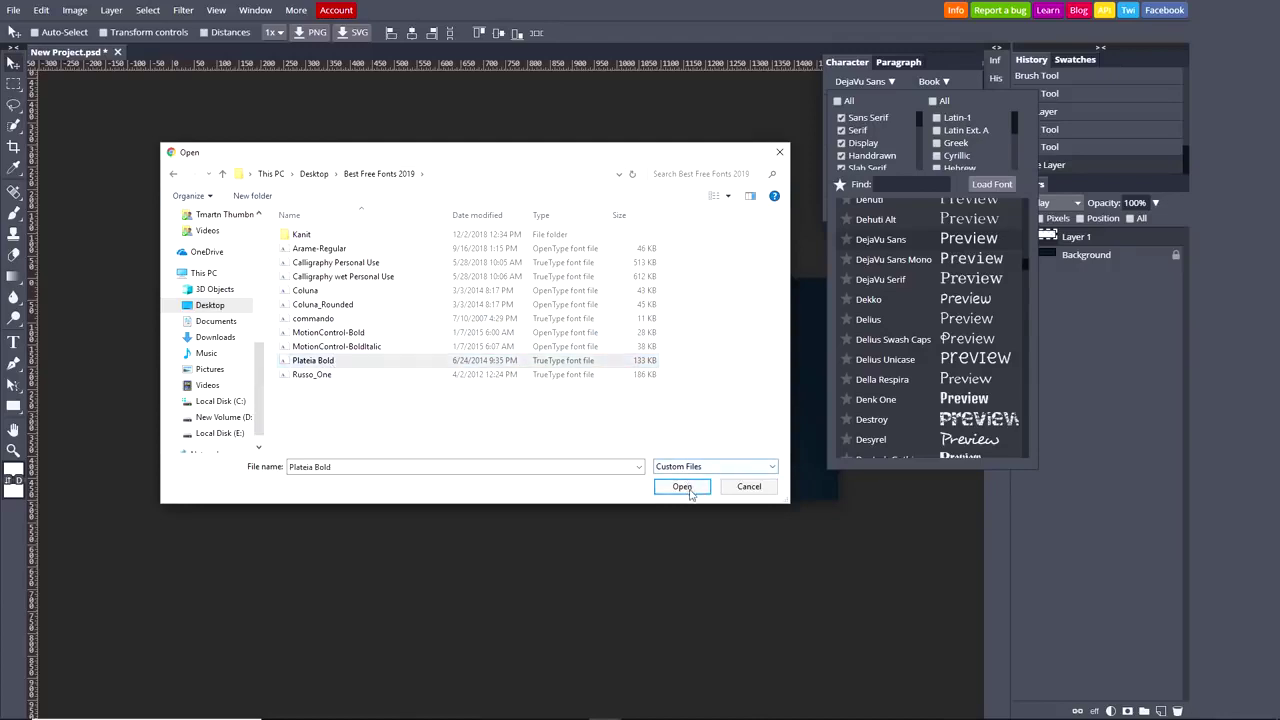
click(682, 487)
click(911, 183)
text(plat)
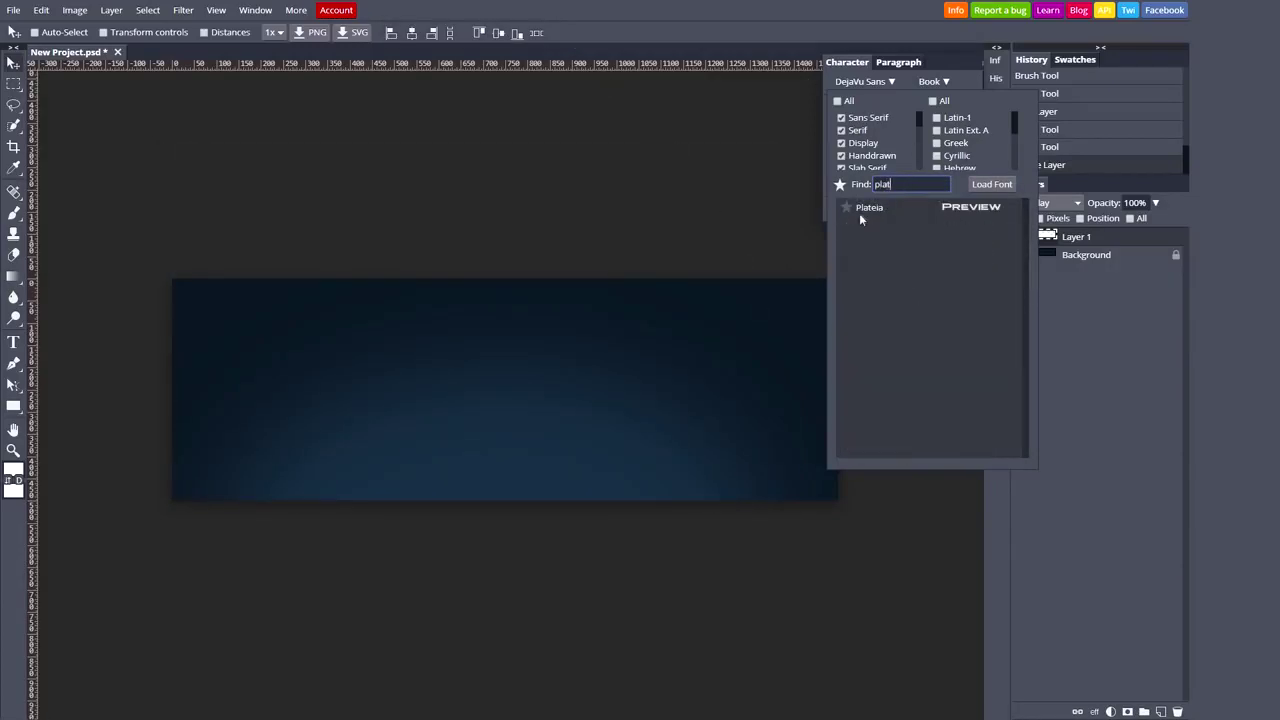
click(870, 207)
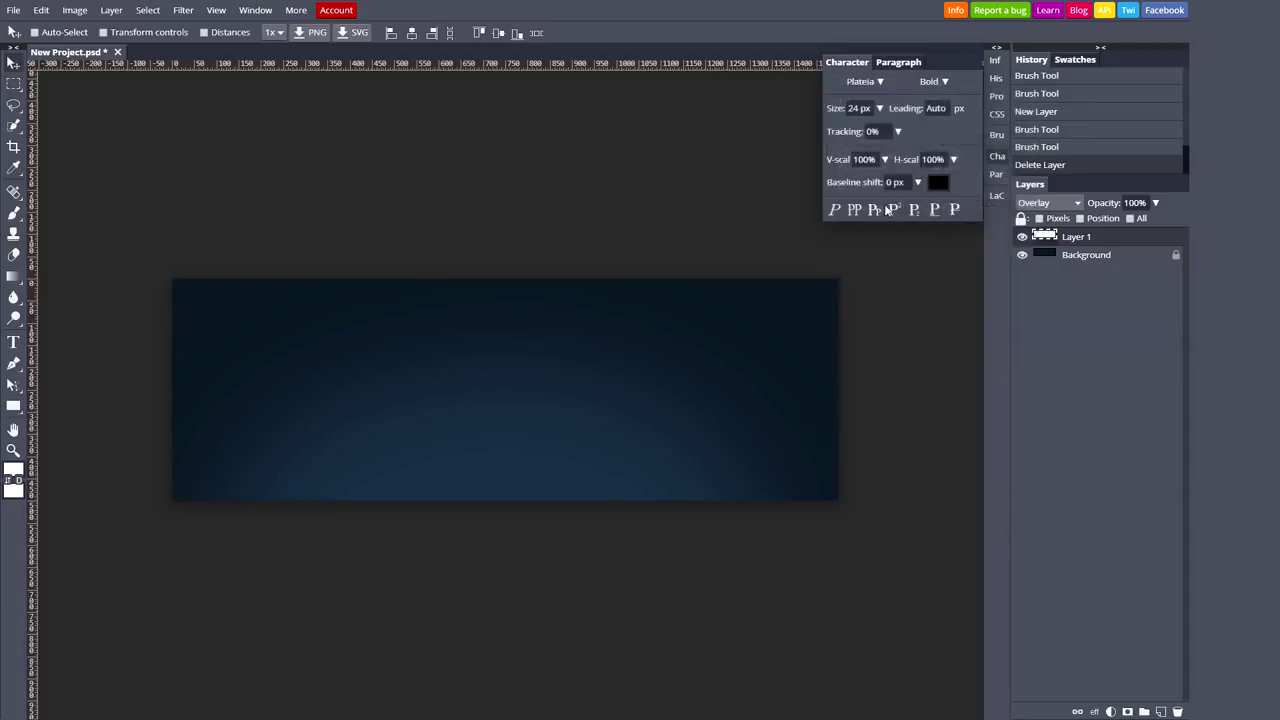
Load Arame-Regular, make Arame the current font, and delete the duplicated glow layer
click(868, 81)
click(991, 184)
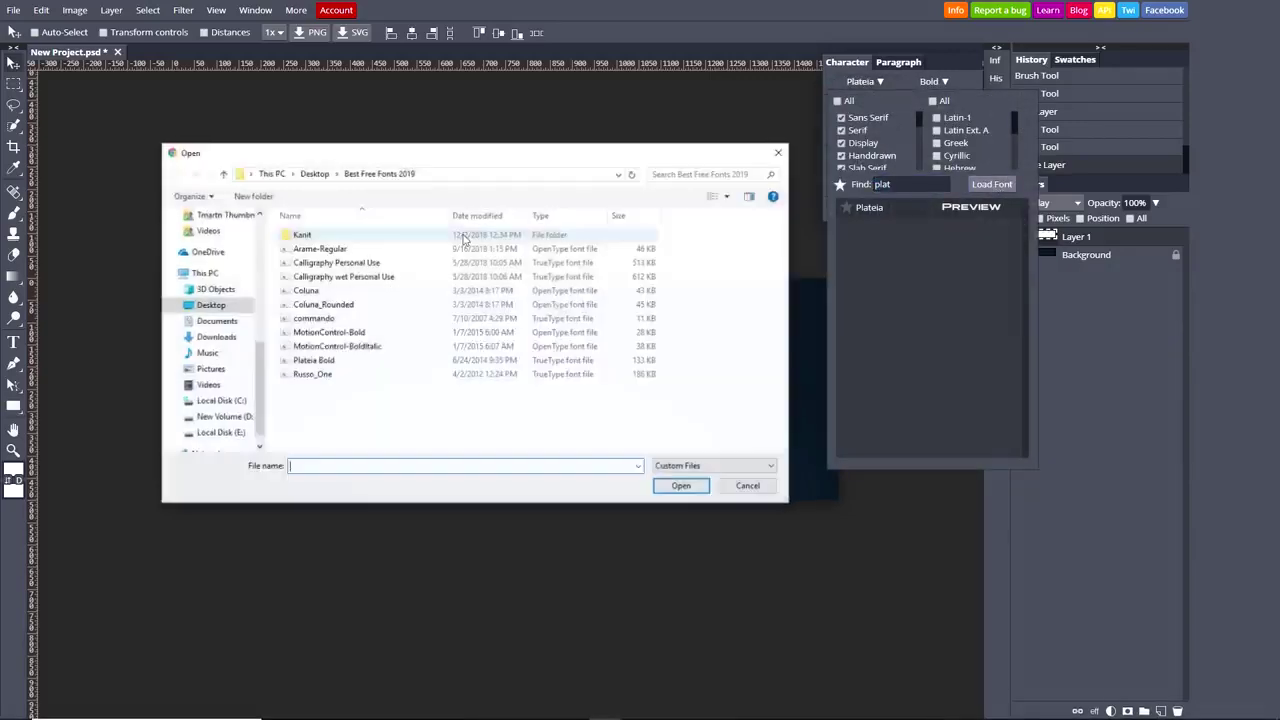
click(320, 248)
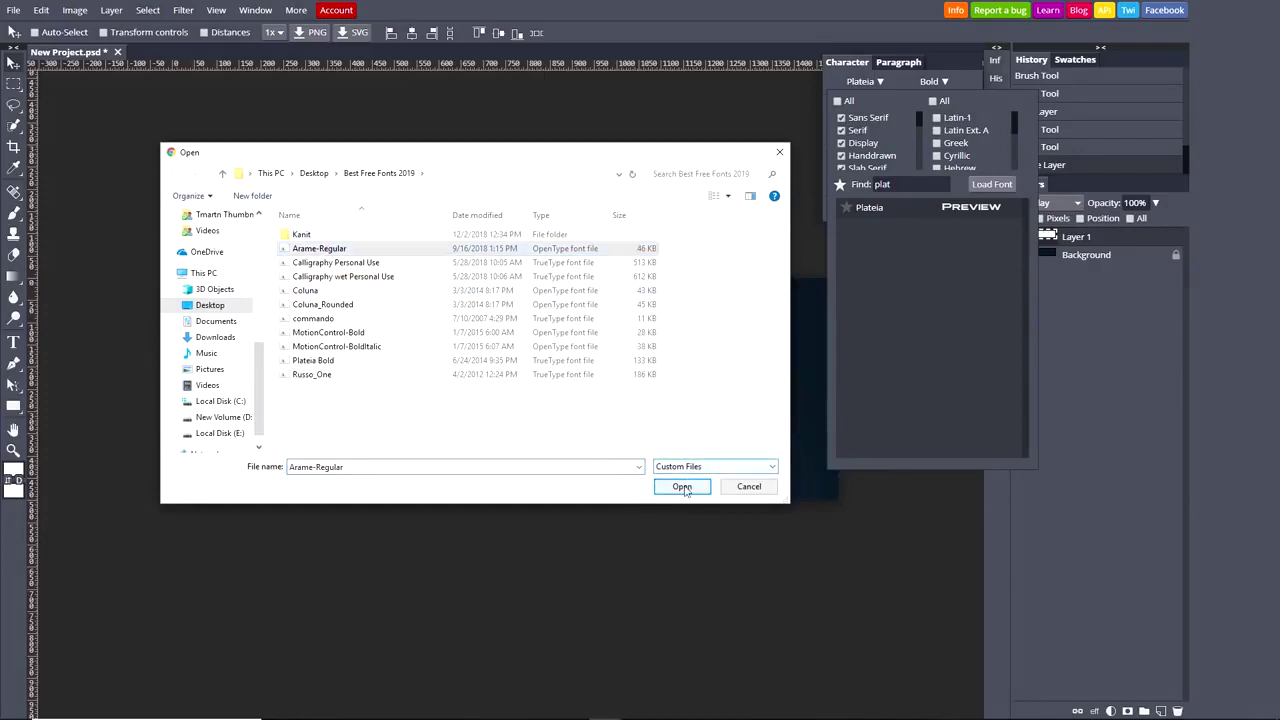
click(682, 487)
text(arm)
key(BackSpace)
text(ame)
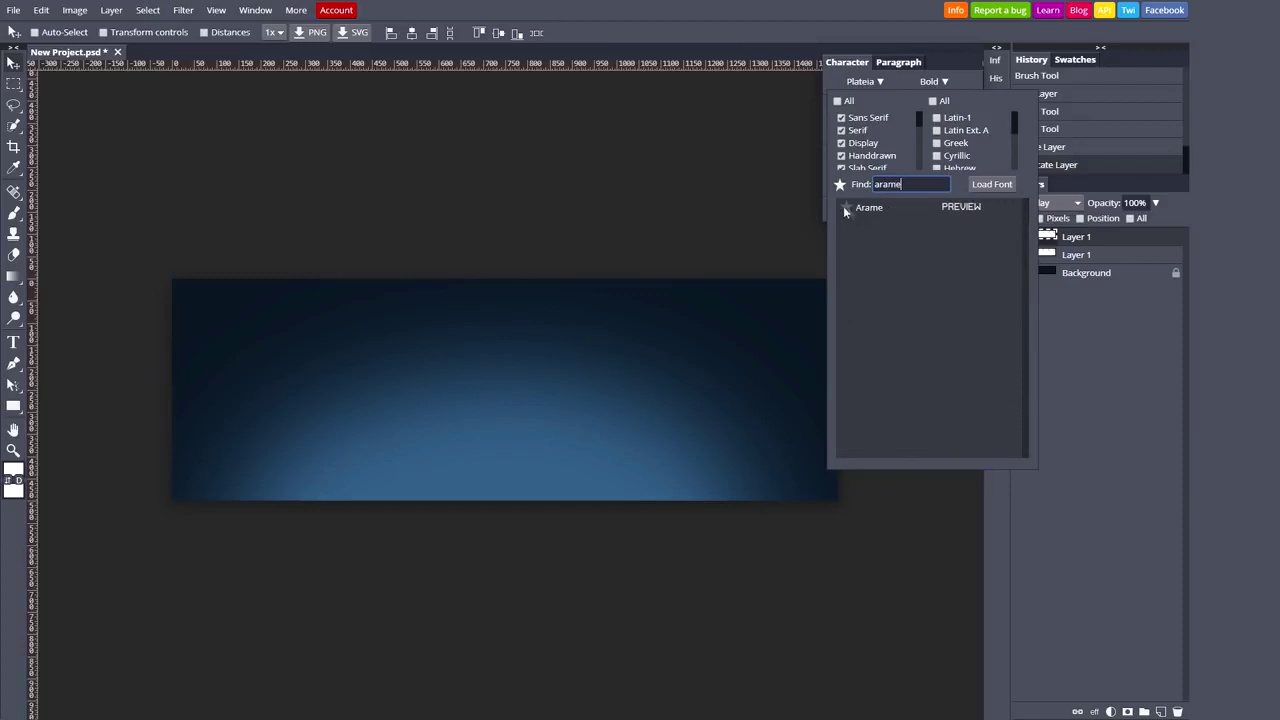
click(886, 208)
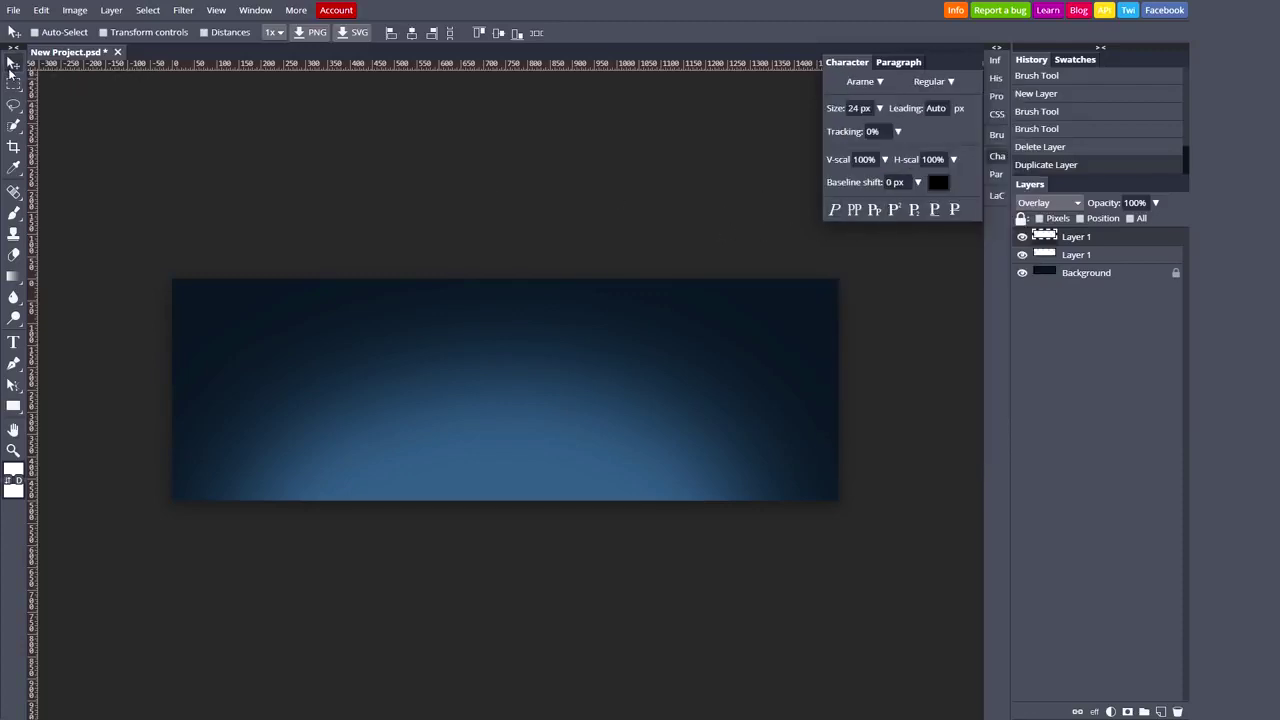
mouse_move(1105, 240)
mouse_down()
mouse_move(1150, 450)
mouse_move(1181, 712)
mouse_up()
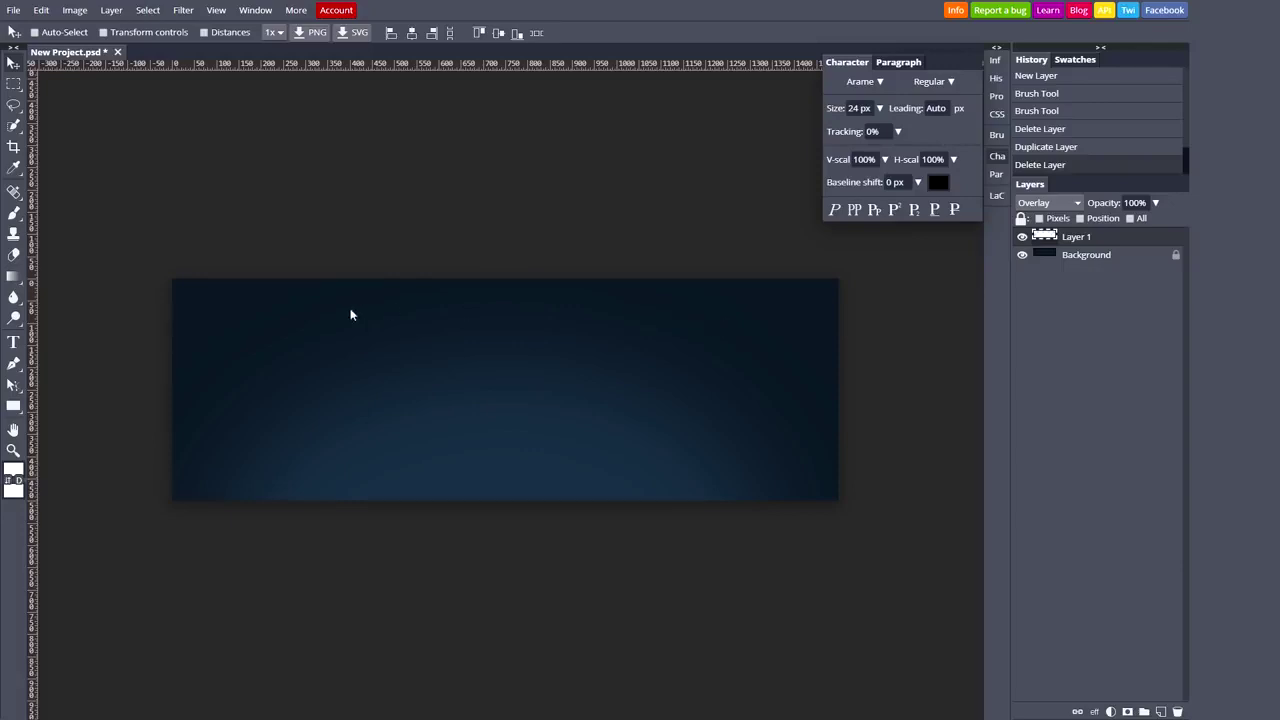
Add SIMPLISTIC near the banner centre, set in Plateia Bold at 68 px
right_click(13, 341)
click(50, 336)
click(502, 392)
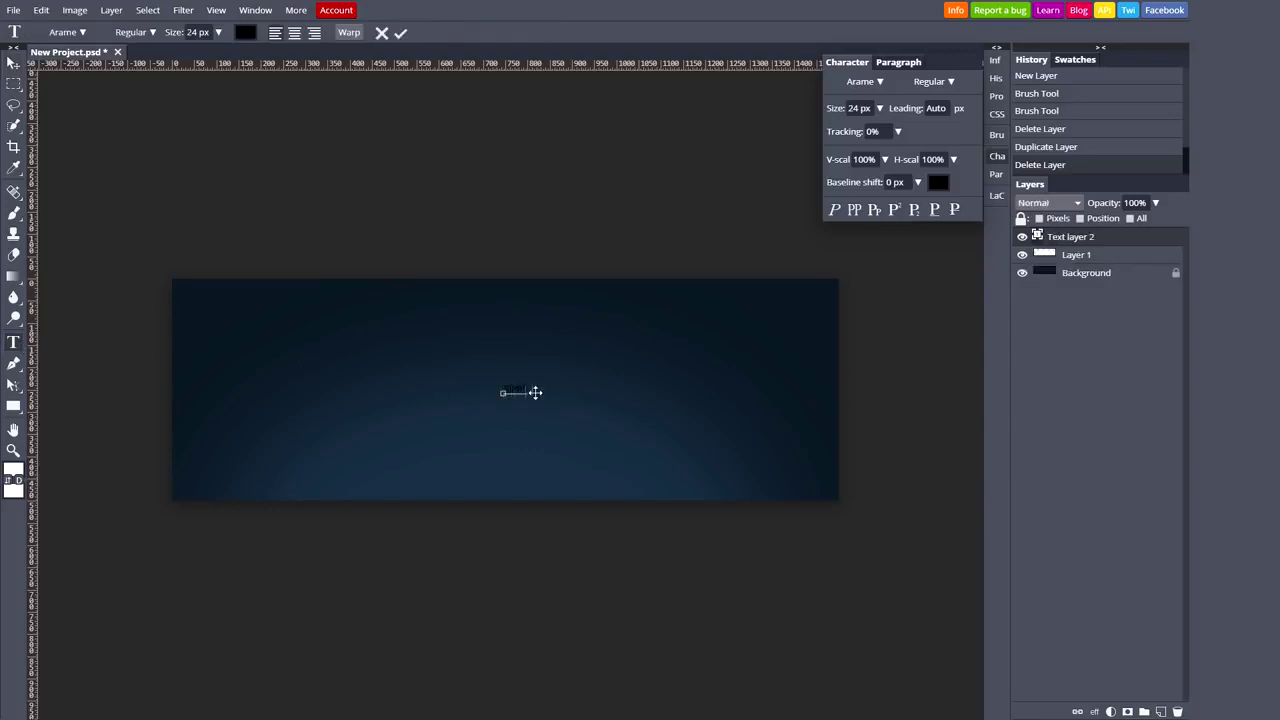
key(ctrl+a)
click(532, 390)
key(ctrl+a)
click(884, 84)
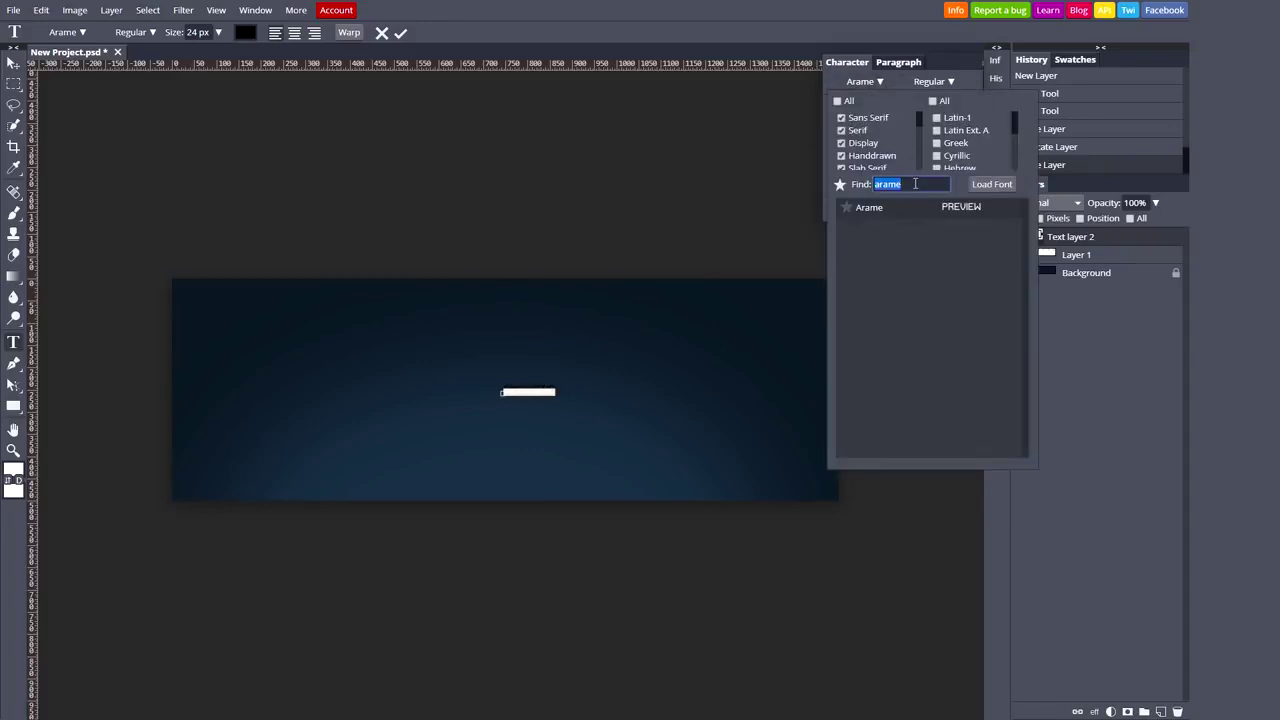
text(PLAT)
click(899, 203)
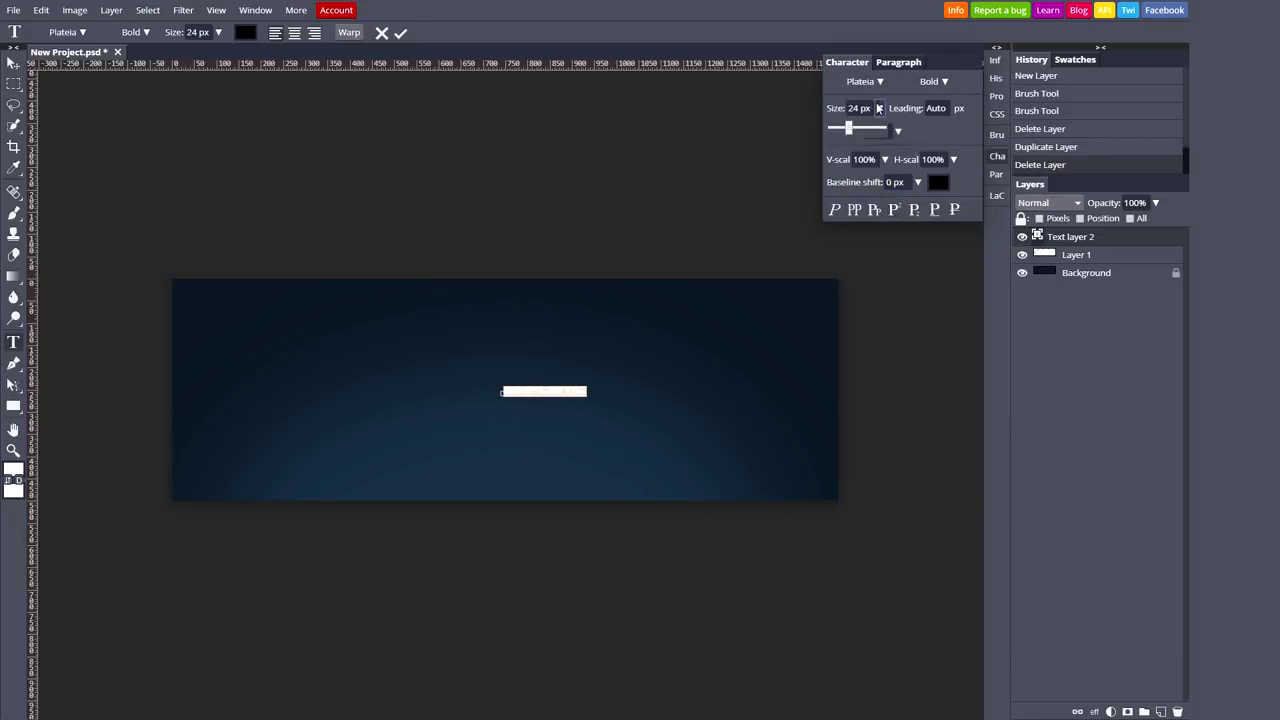
drag(848, 128, 856, 128)
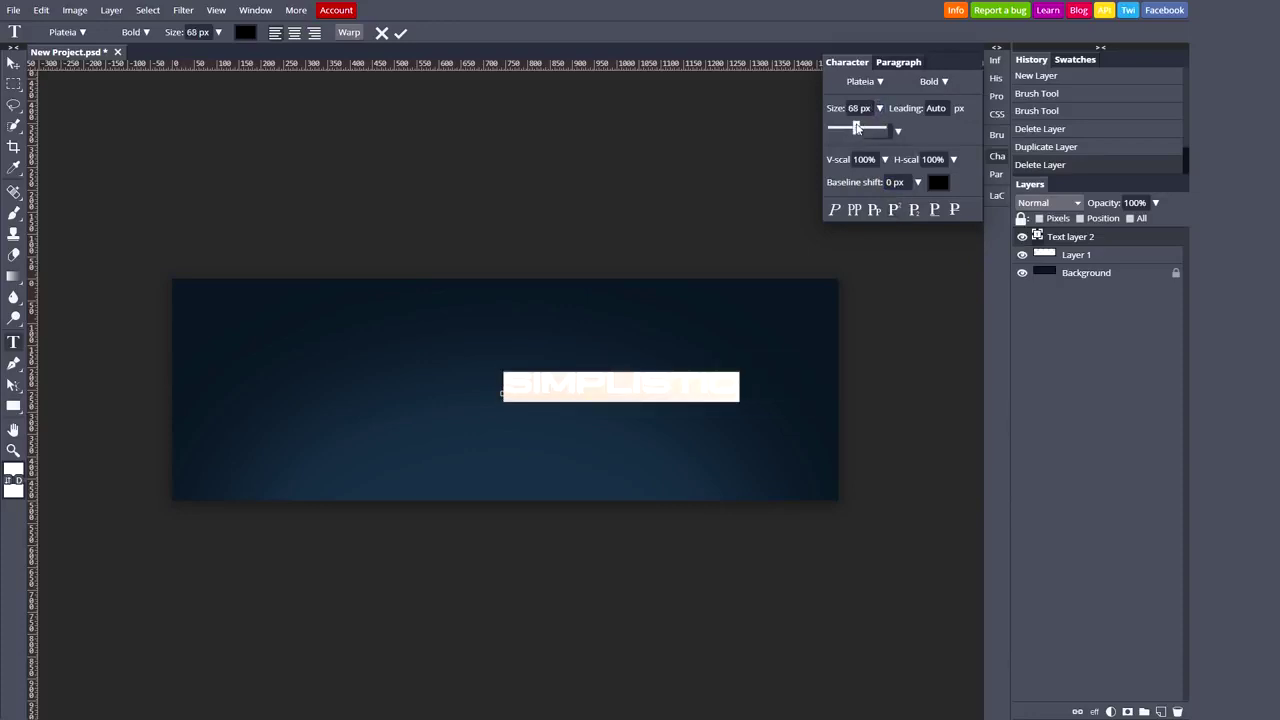
click(13, 62)
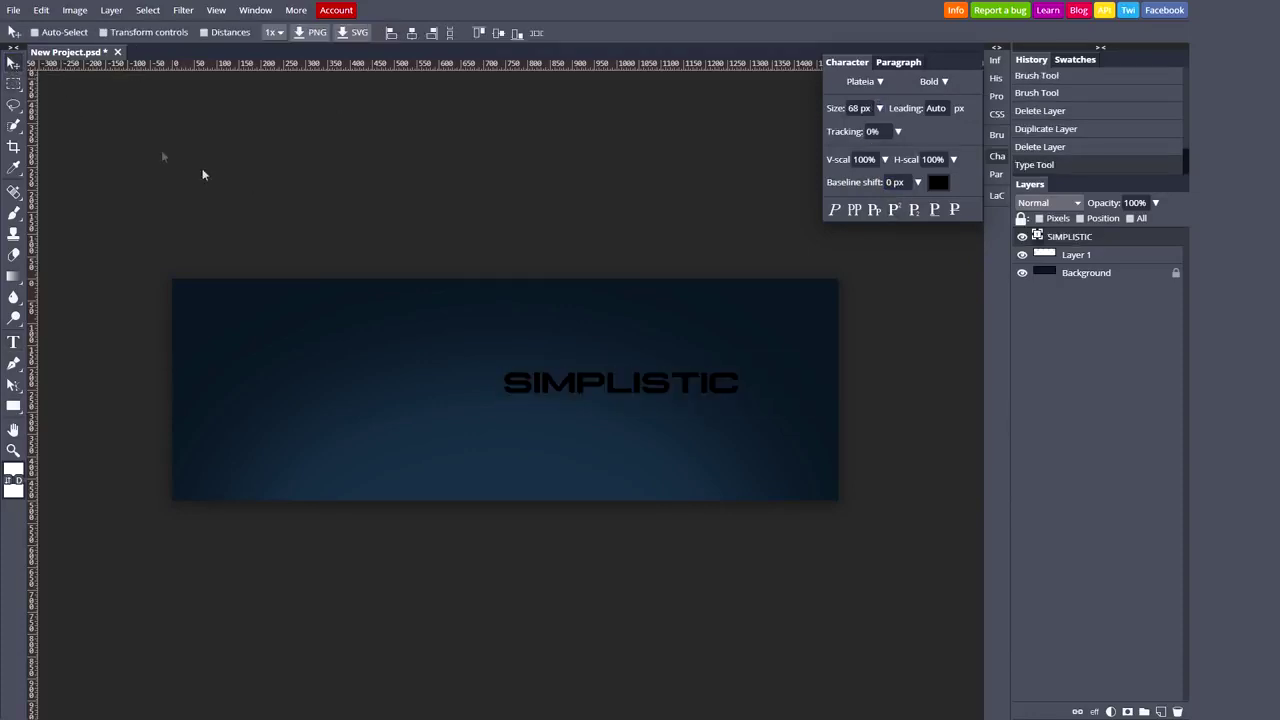
Centre the SIMPLISTIC text on the banner and colour it white
drag(656, 387, 539, 395)
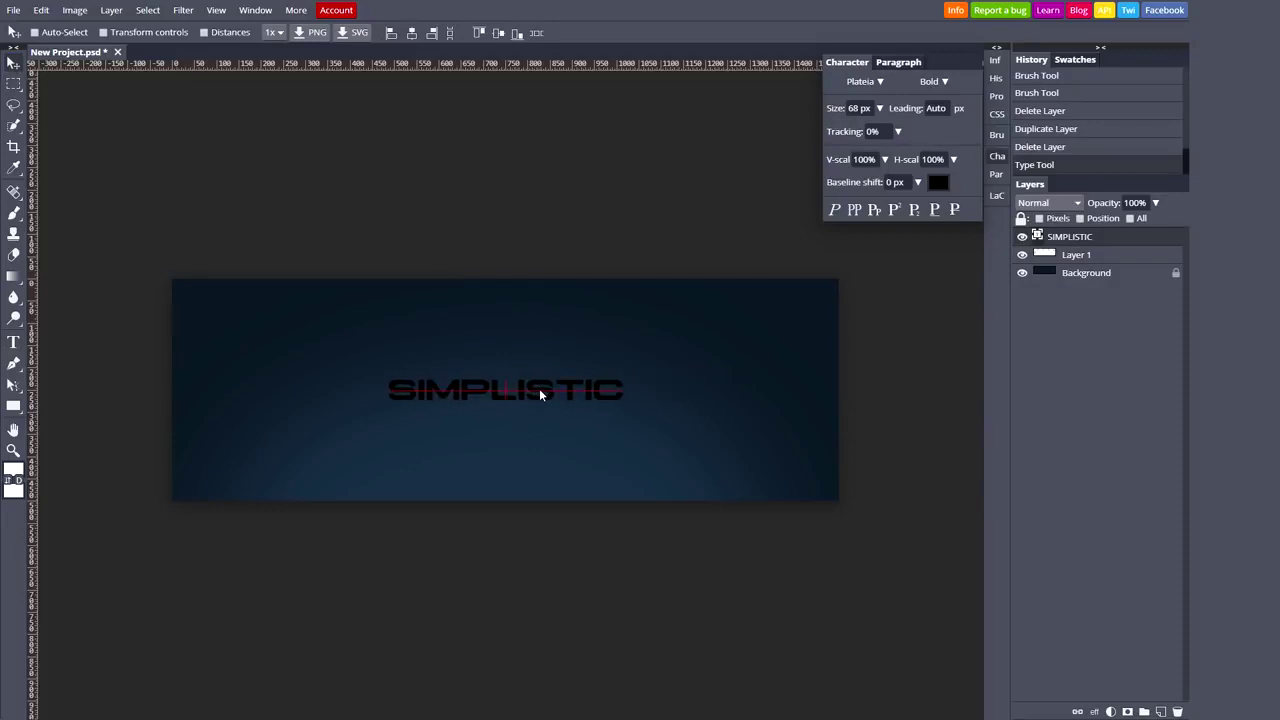
drag(540, 394, 539, 390)
drag(540, 396, 540, 390)
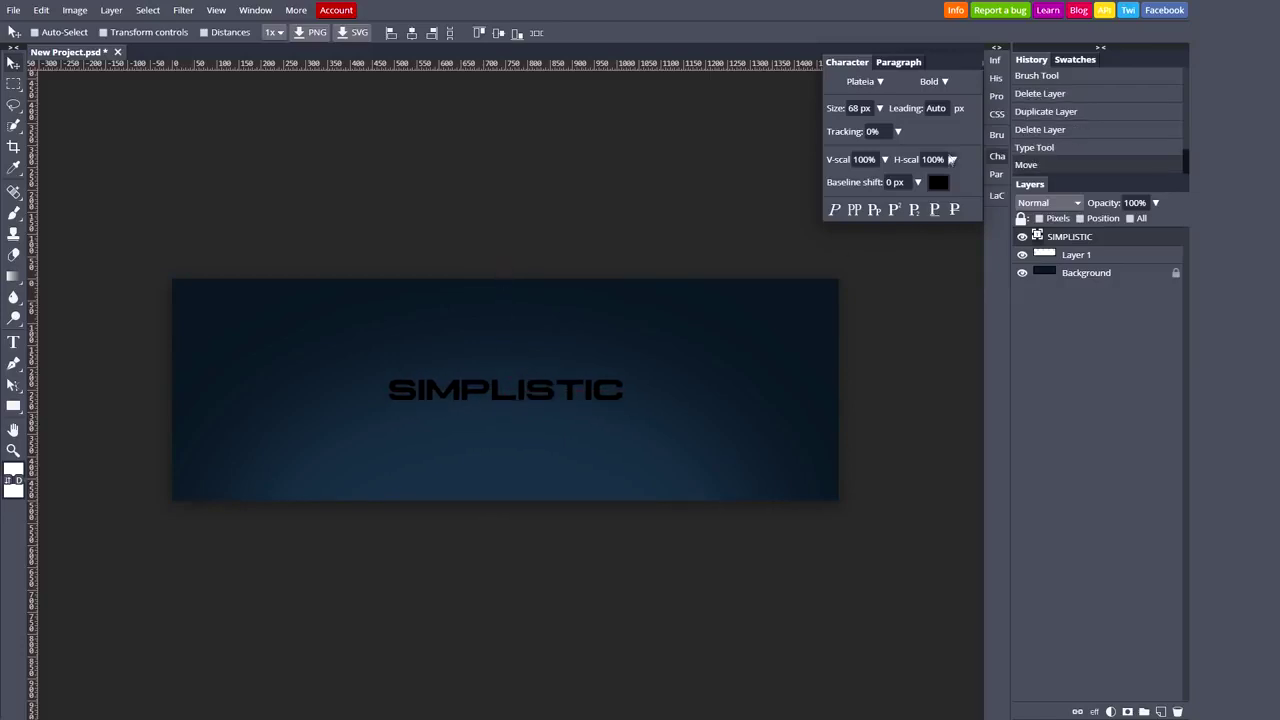
click(937, 182)
drag(191, 175, 92, 122)
click(376, 289)
double_click(516, 390)
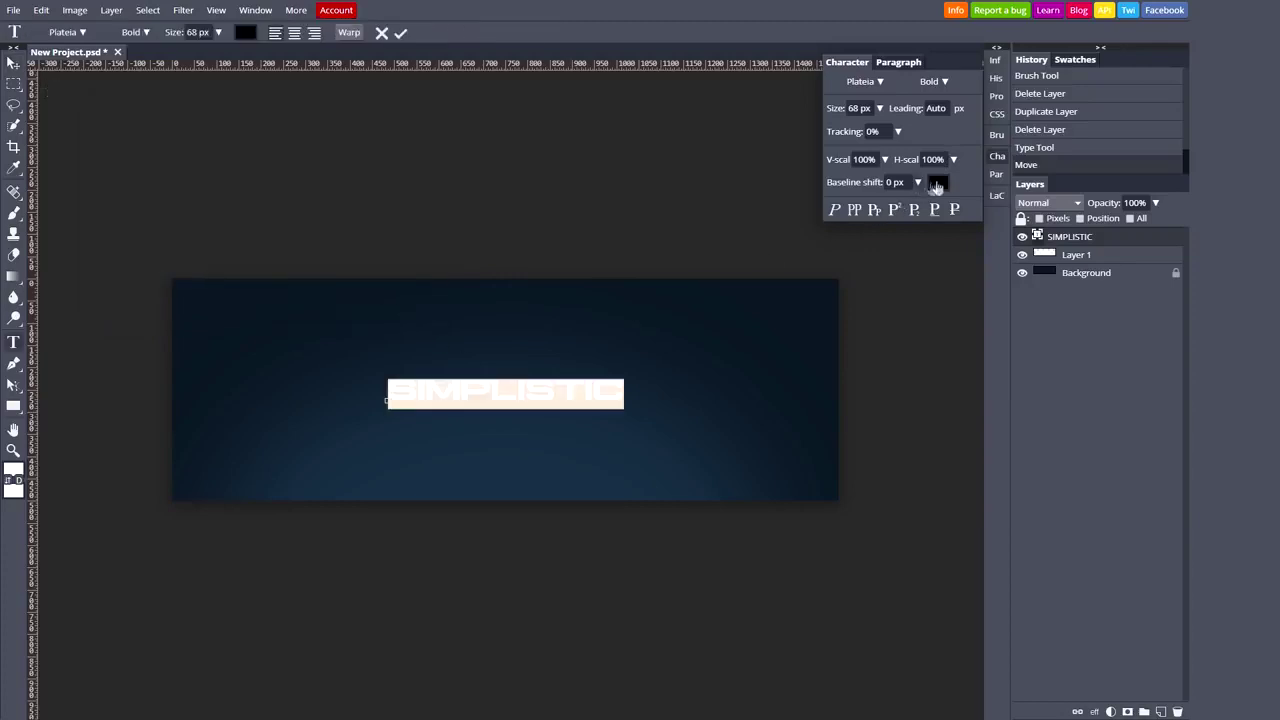
click(937, 182)
drag(150, 160, 57, 120)
click(364, 289)
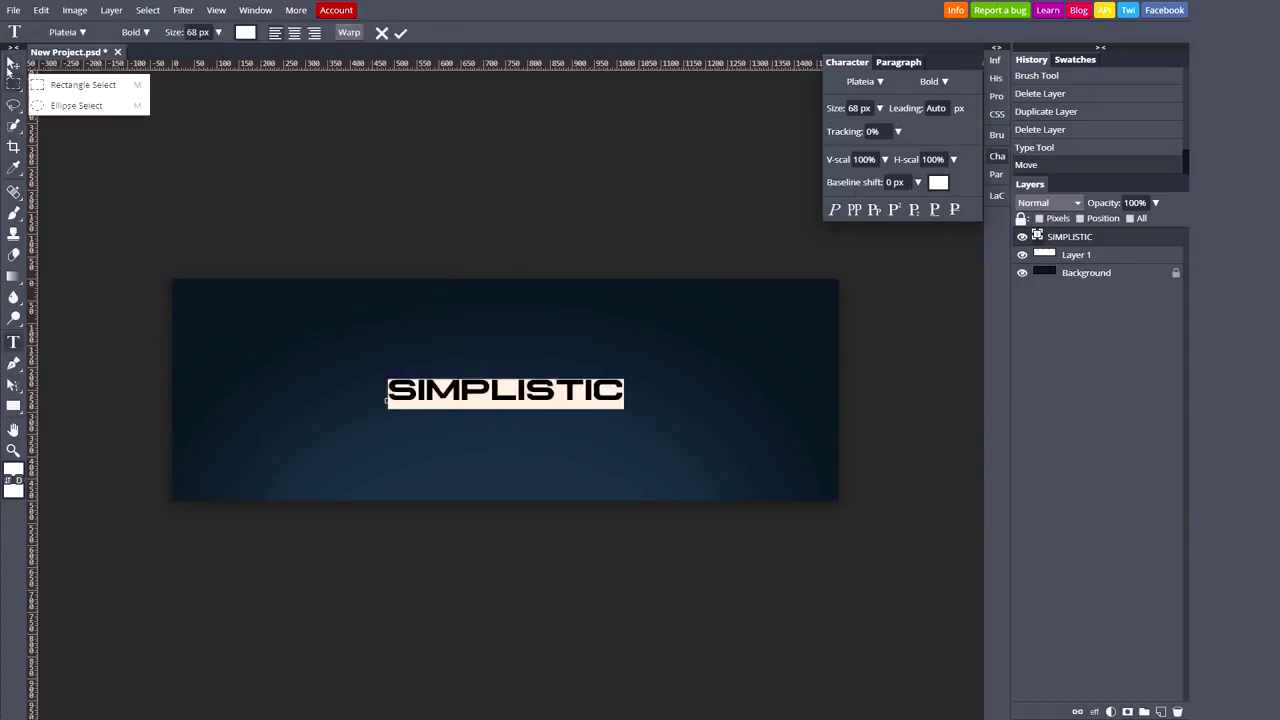
click(13, 63)
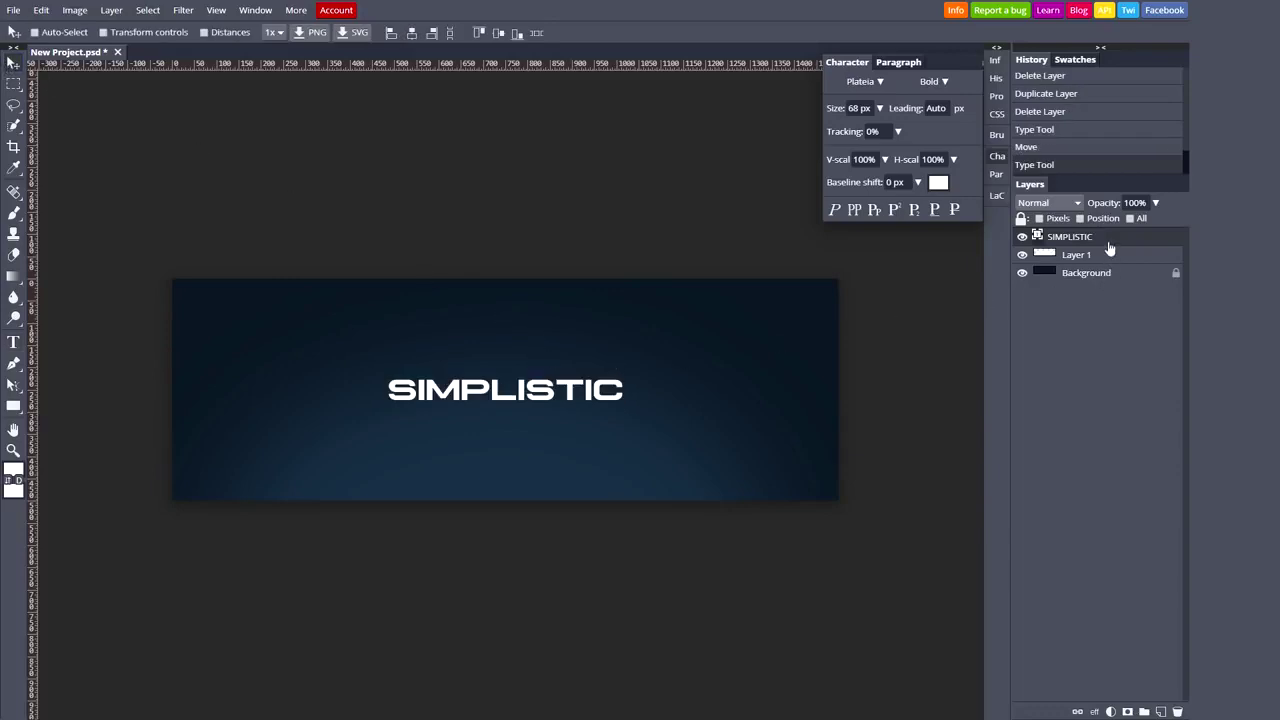
Duplicate the SIMPLISTIC layer and place the copy just beneath the original
drag(608, 352, 610, 362)
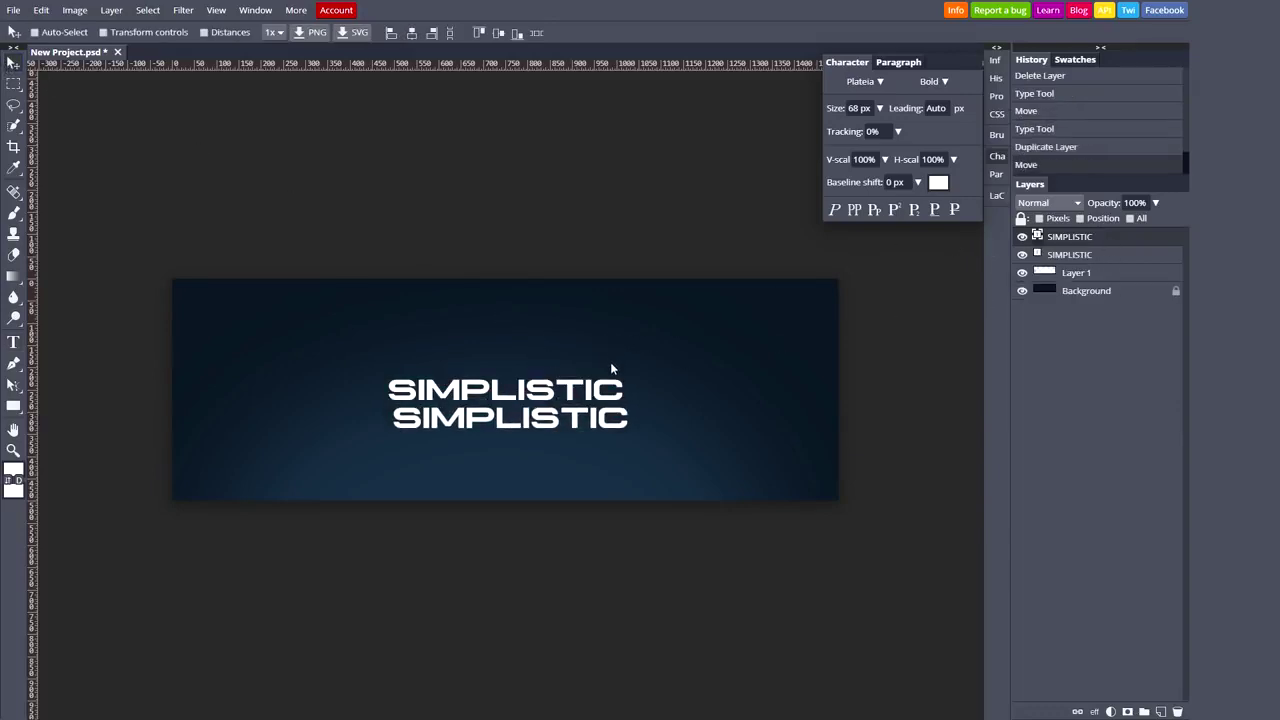
key(ctrl+z)
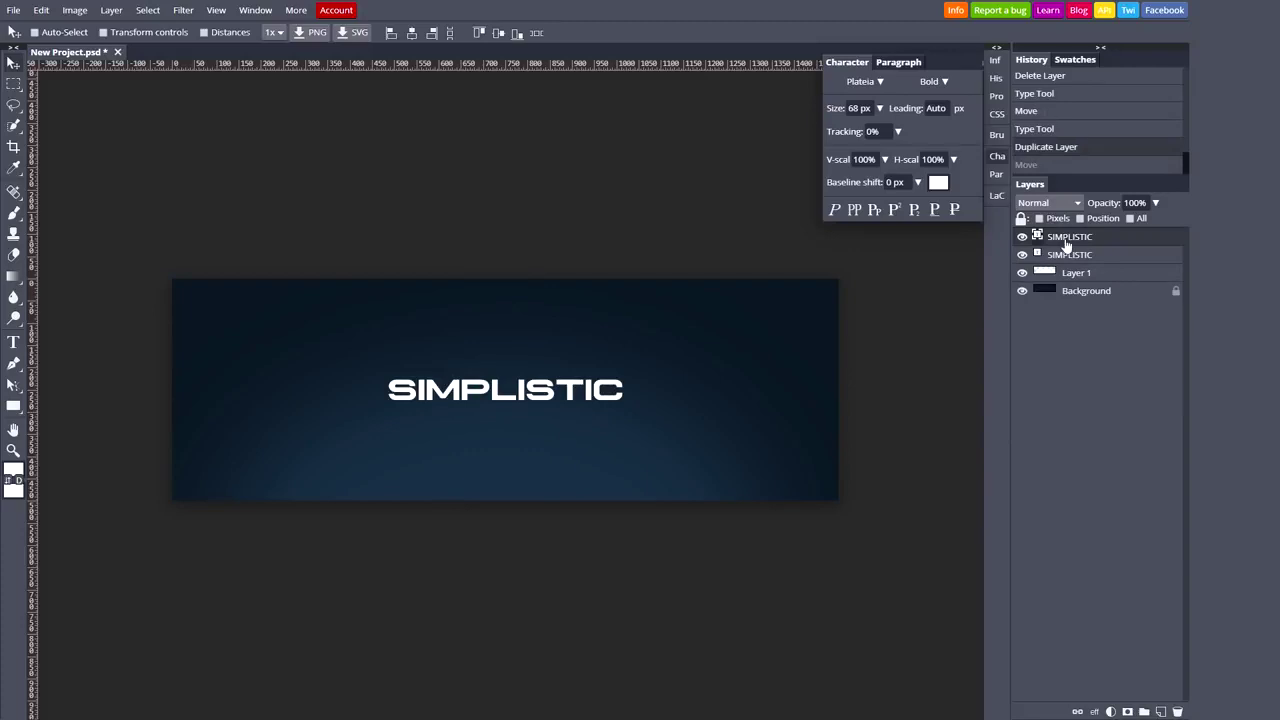
alt+drag(621, 355, 607, 397)
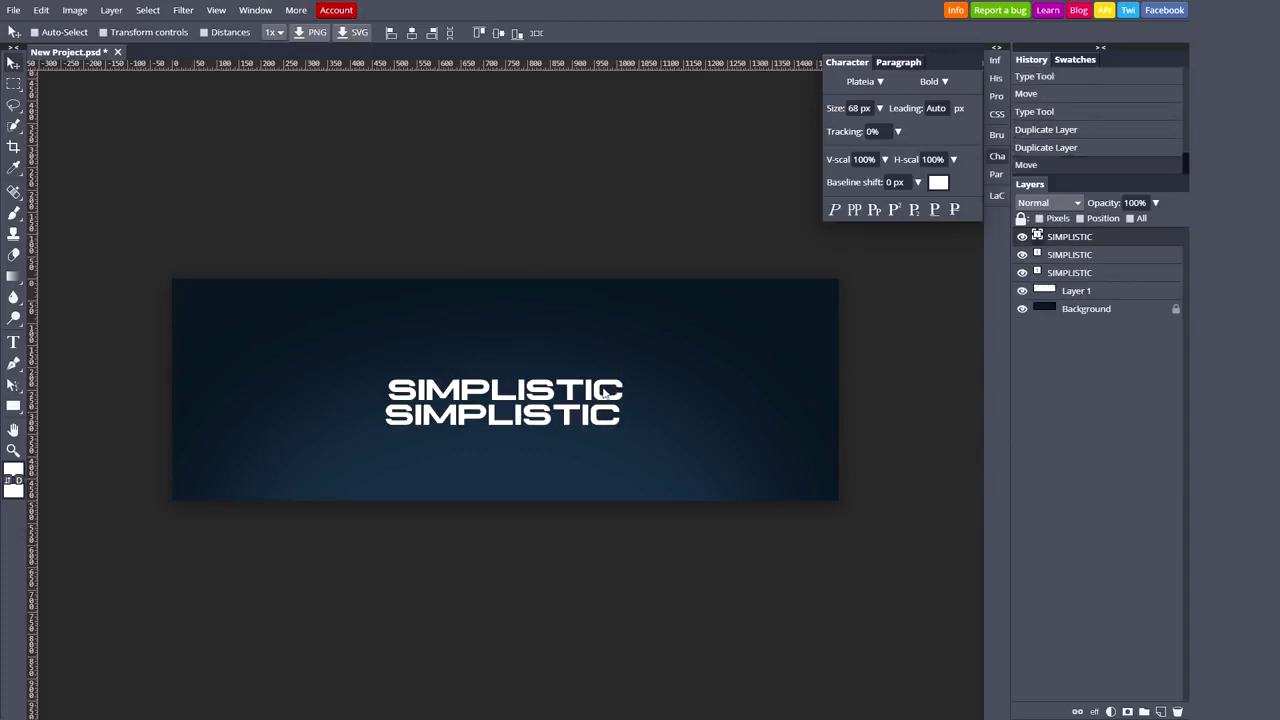
key(ctrl+z)
key(ctrl+z)
key(ctrl+z)
drag(1102, 240, 1155, 706)
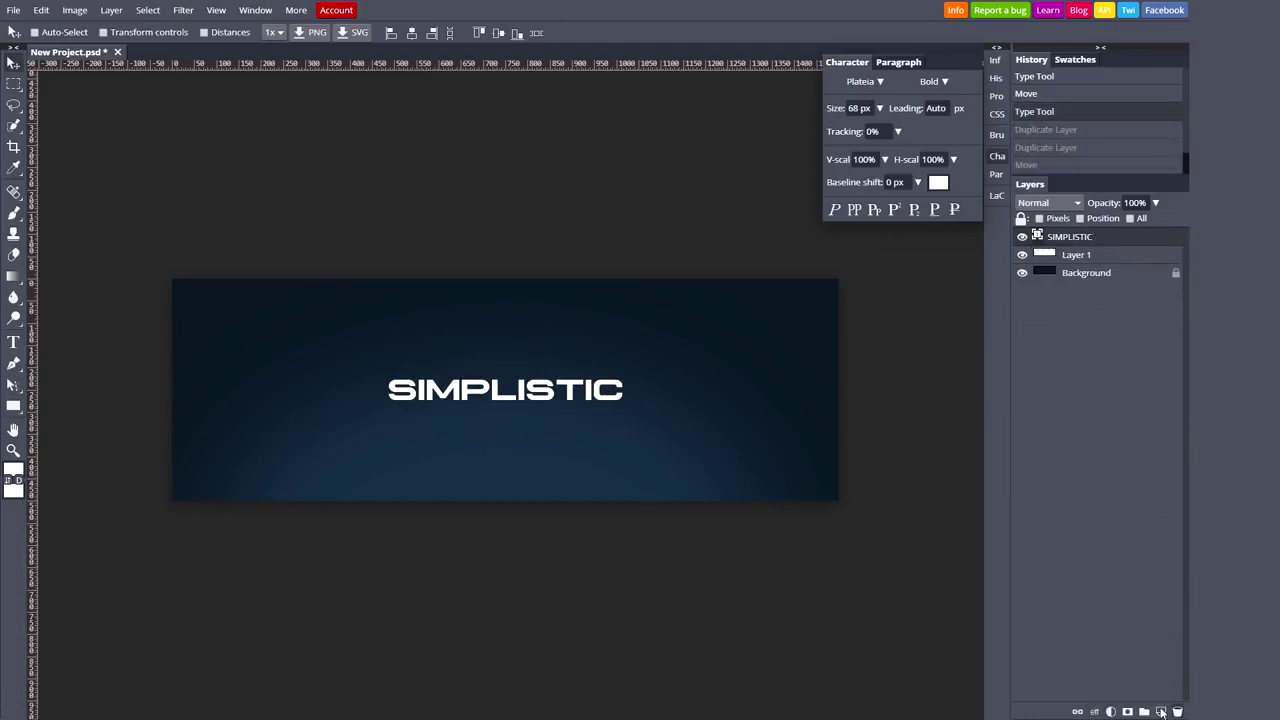
drag(551, 429, 551, 443)
key(ctrl+z)
key(ctrl+z)
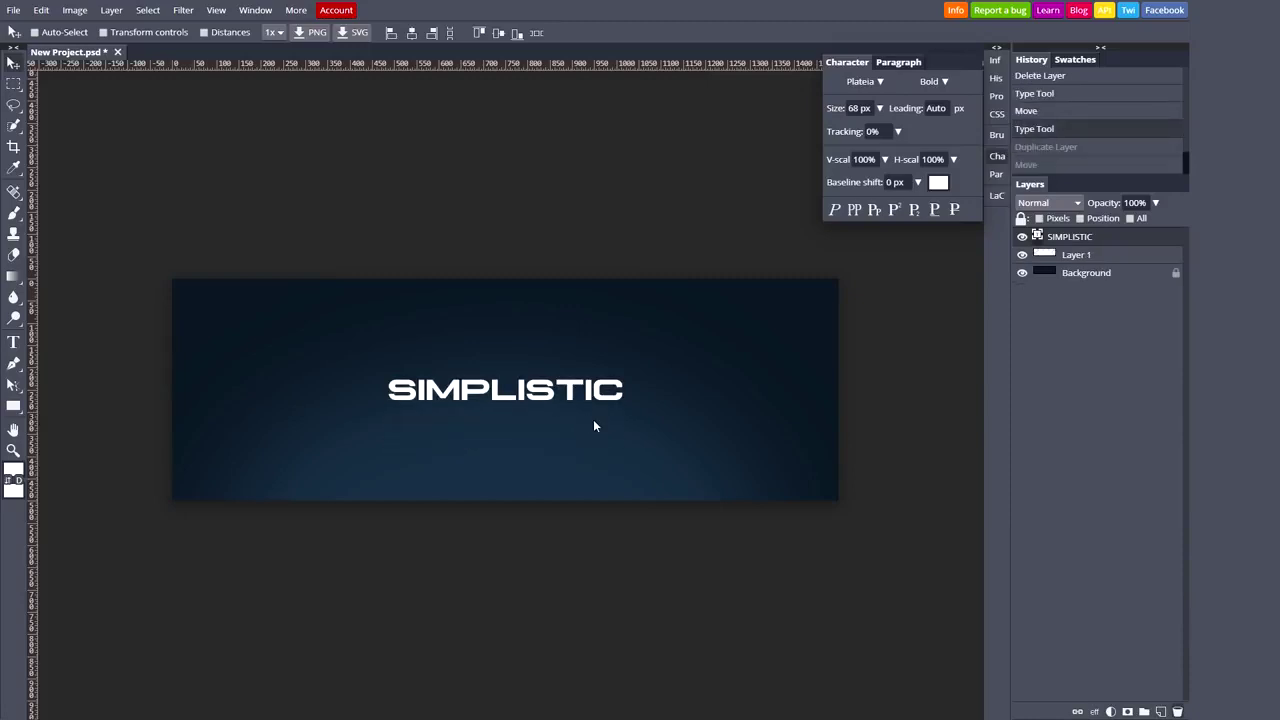
key(ctrl+shift+z)
key(ctrl+shift+z)
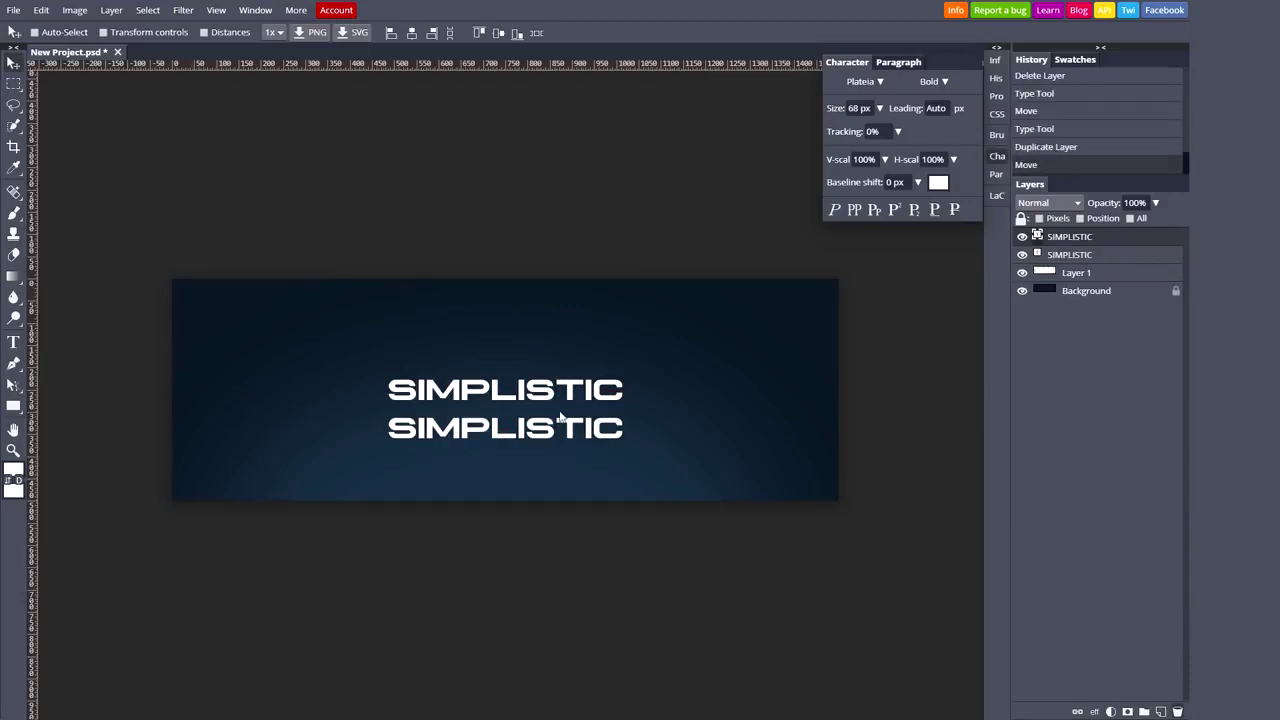
Retype the lower SIMPLISTIC copy as 'FREE PHOTOSHOP ALT'
key(t)
double_click(553, 430)
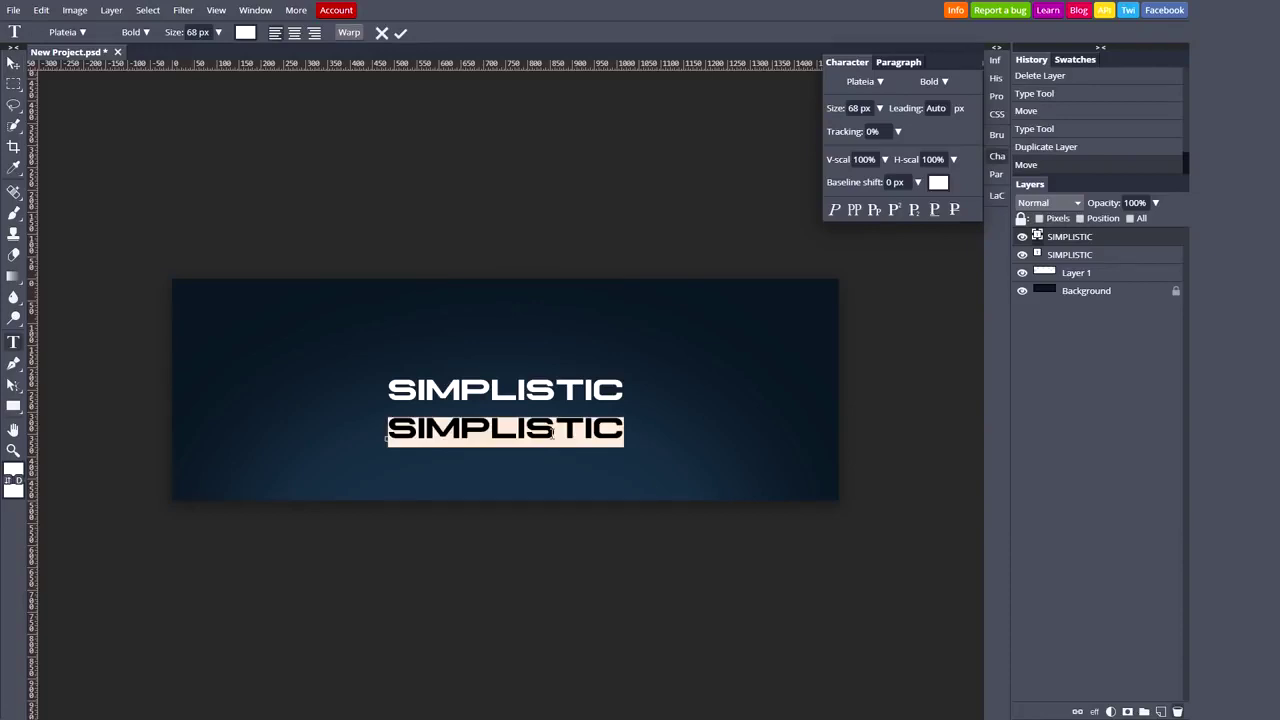
text(FREE PHOTOSH)
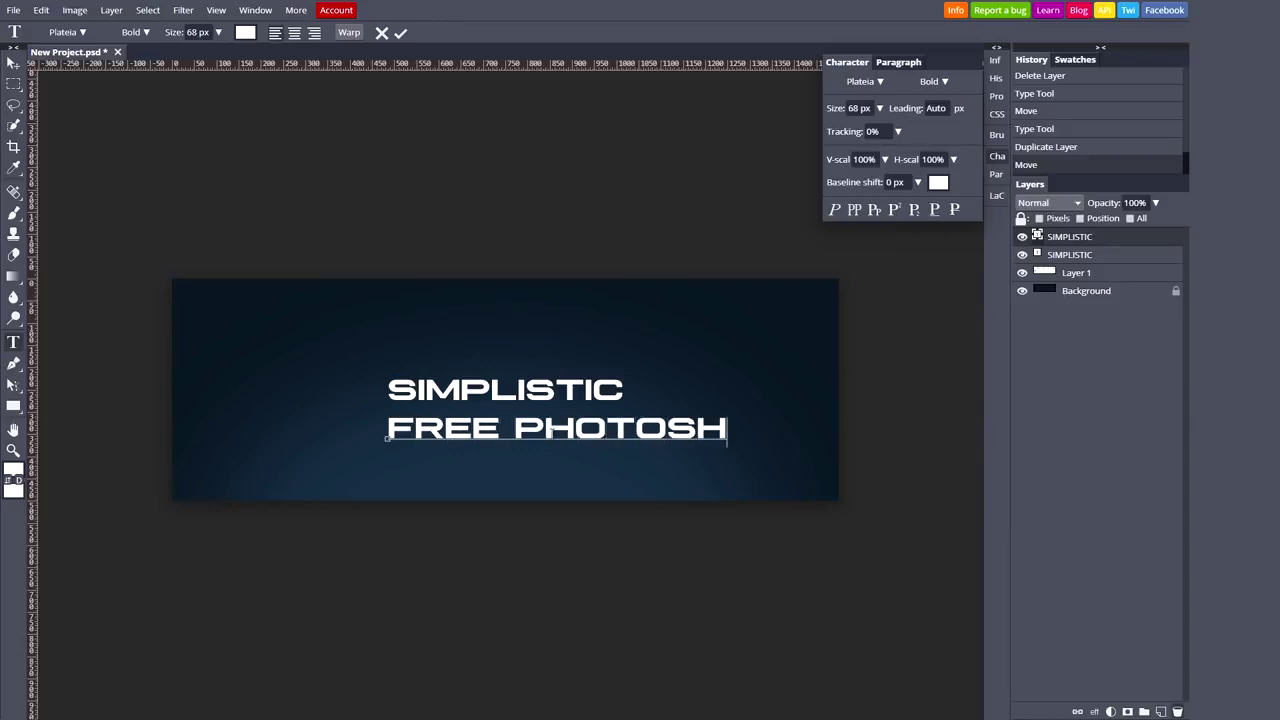
text(OP ALT)
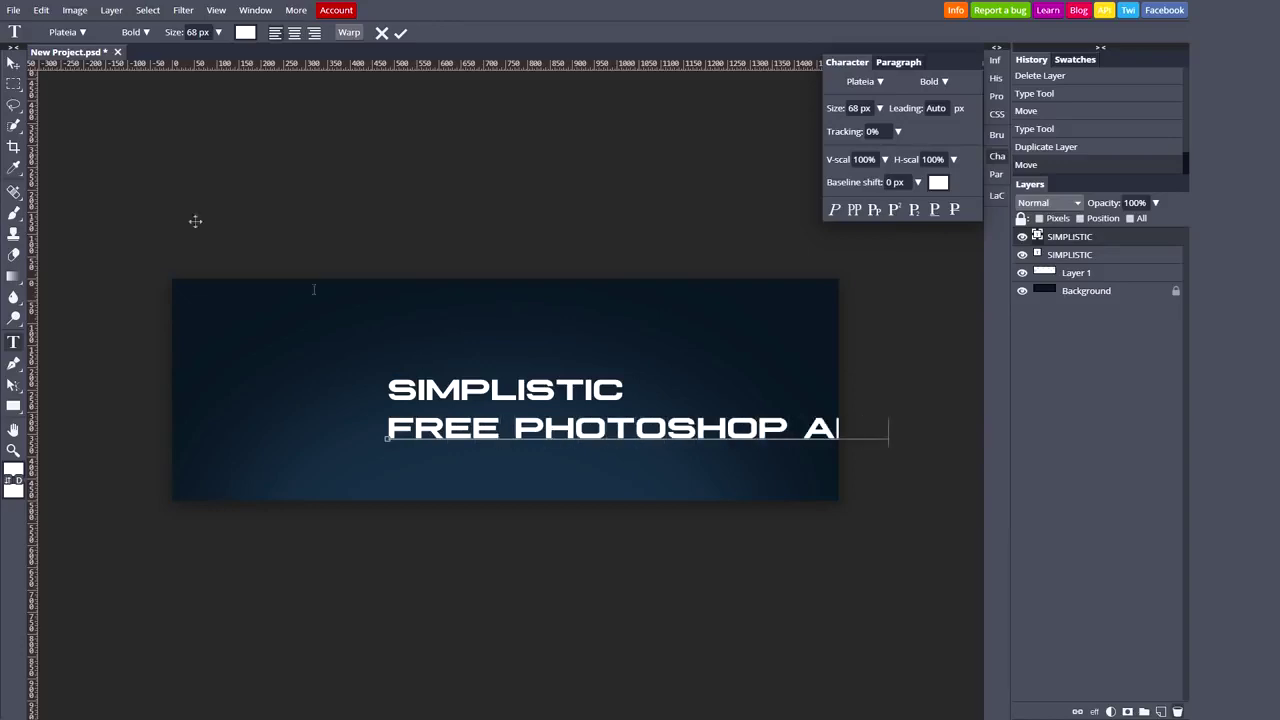
click(13, 63)
Shrink the subtitle to 24 px and centre it beneath SIMPLISTIC
click(878, 108)
drag(857, 130, 851, 132)
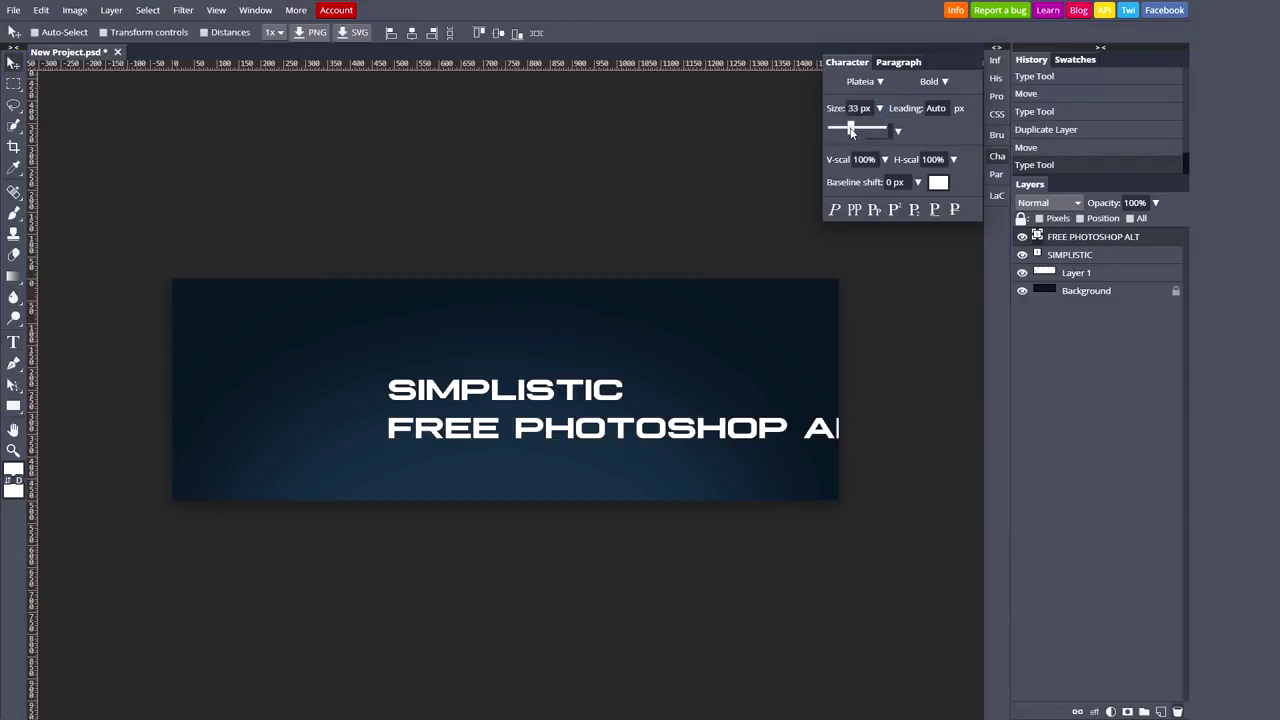
double_click(730, 430)
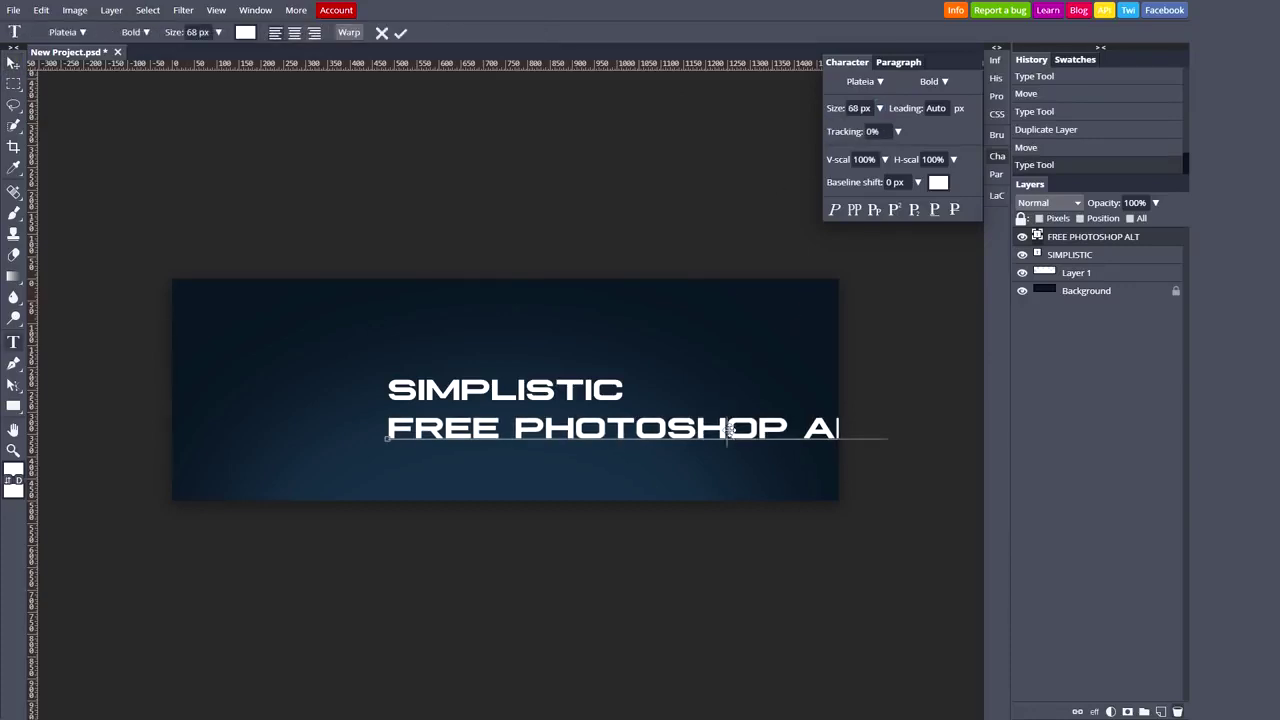
triple_click(730, 430)
click(878, 108)
drag(856, 130, 849, 132)
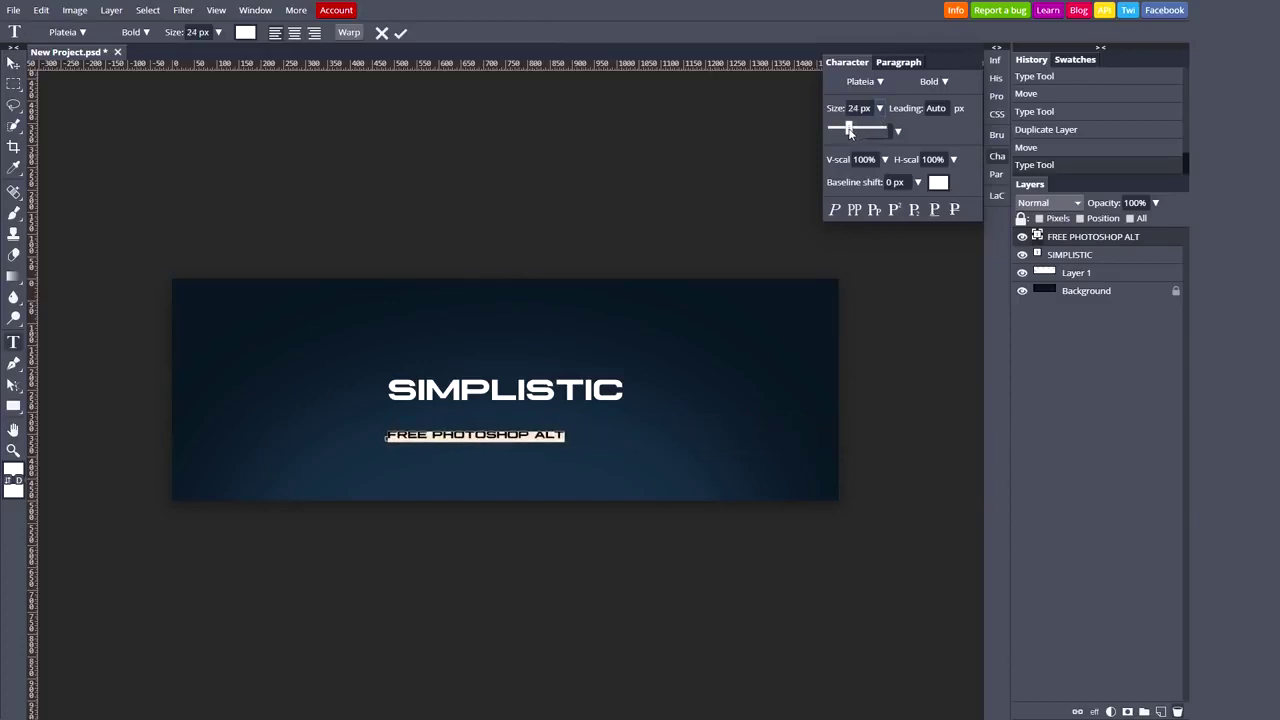
click(13, 62)
drag(496, 405, 524, 382)
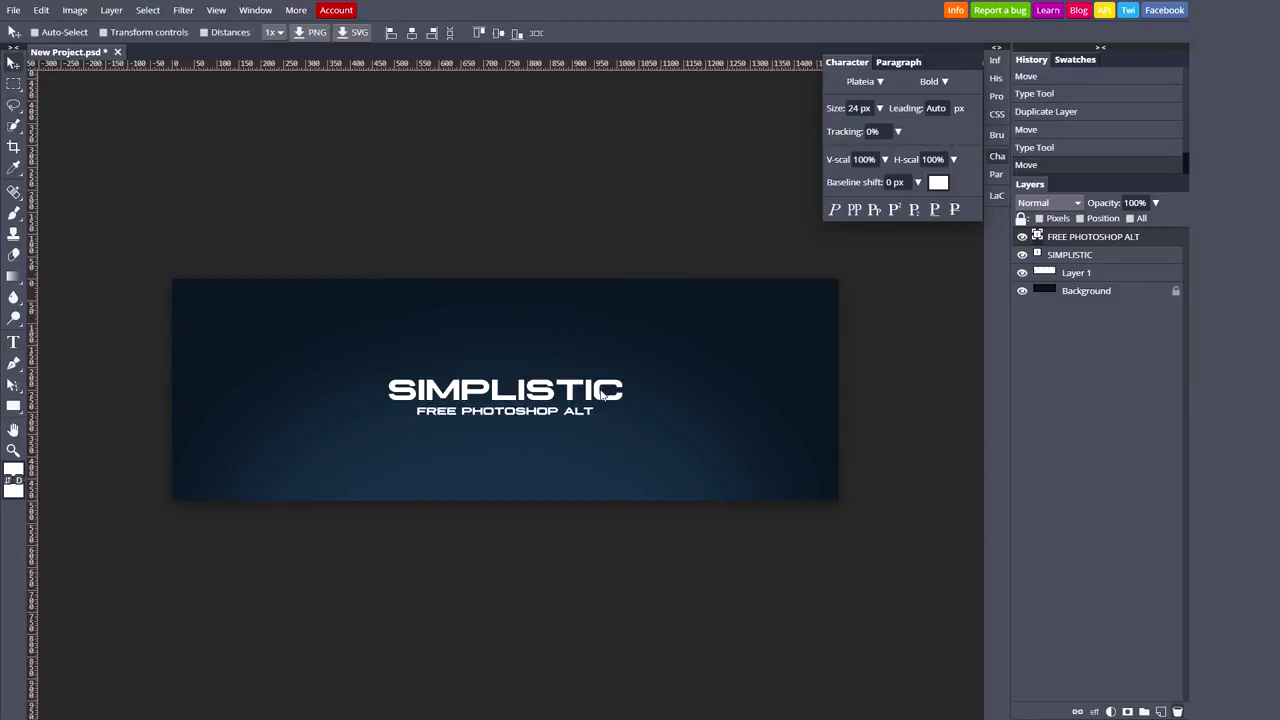
click(1075, 272)
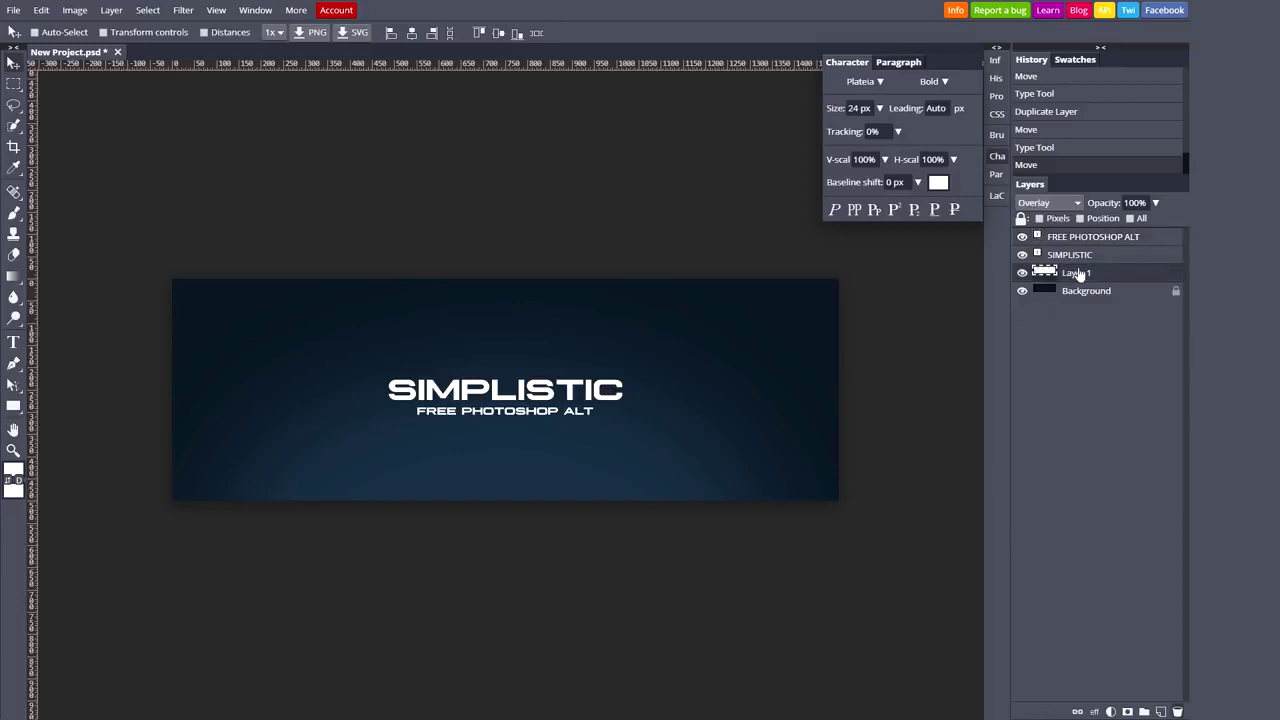
Add a new empty layer above Layer 1 and choose the Ellipse Select tool
click(1160, 711)
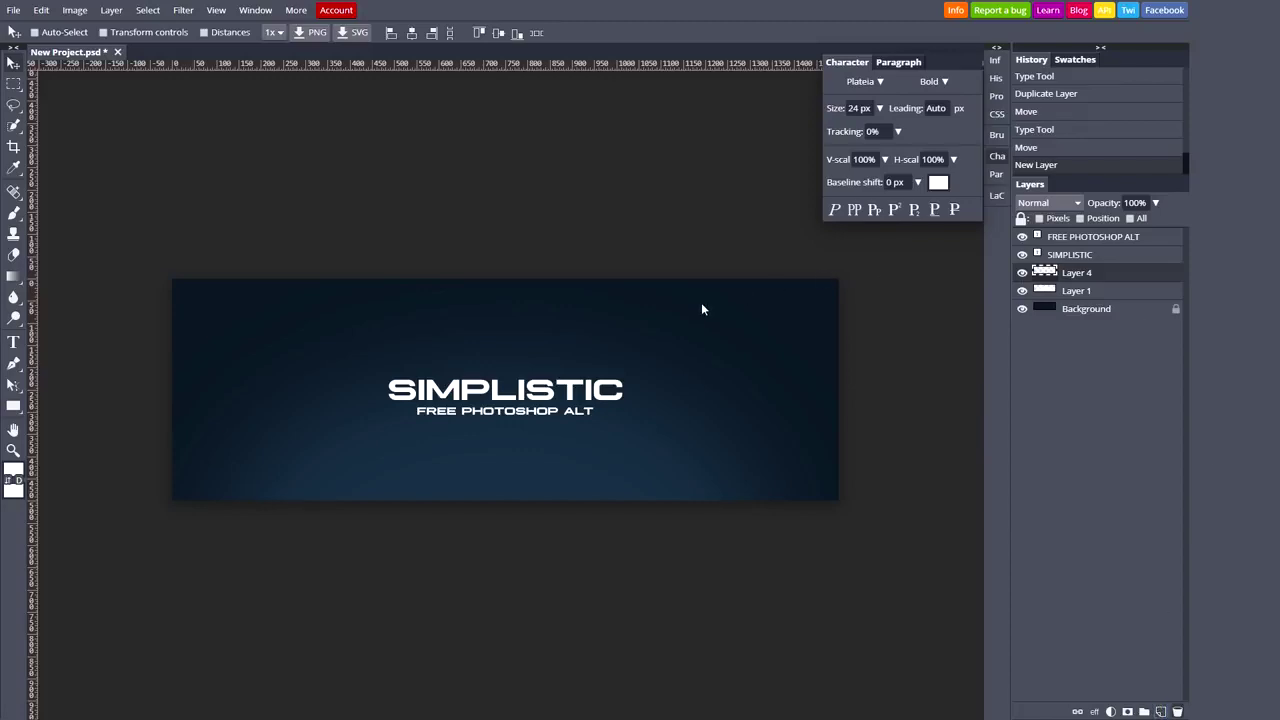
click(13, 84)
click(70, 84)
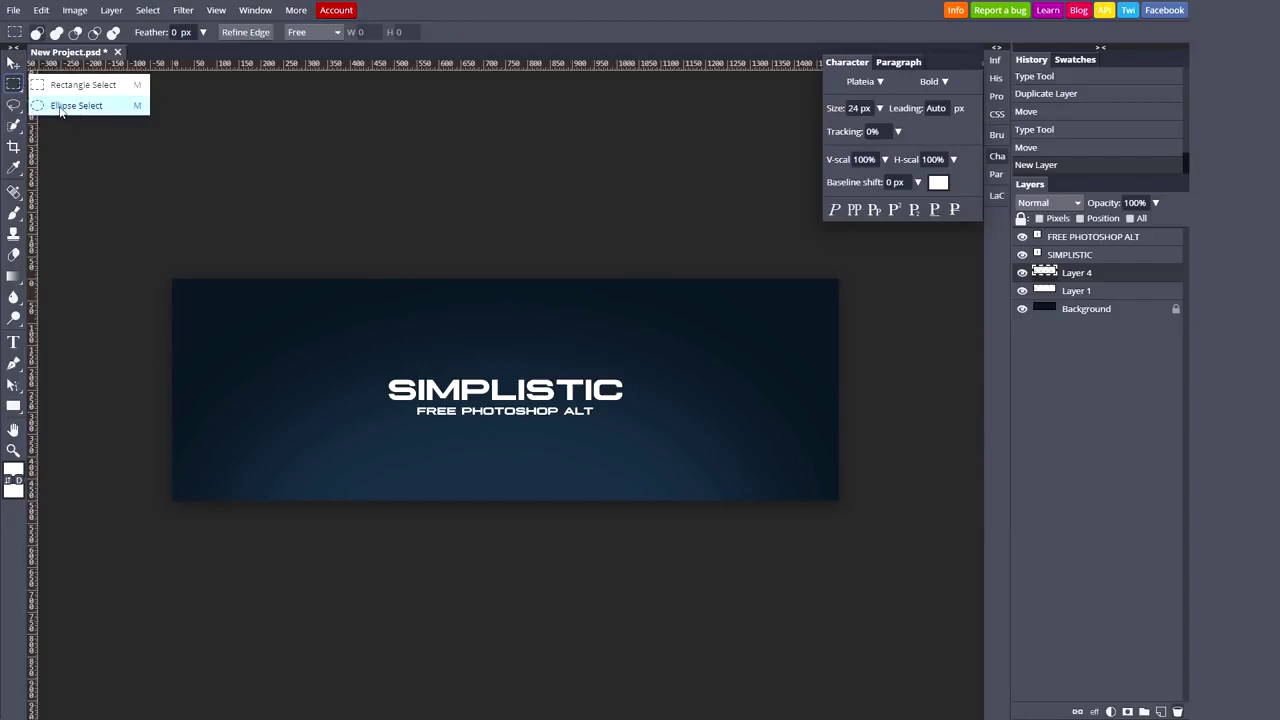
click(75, 105)
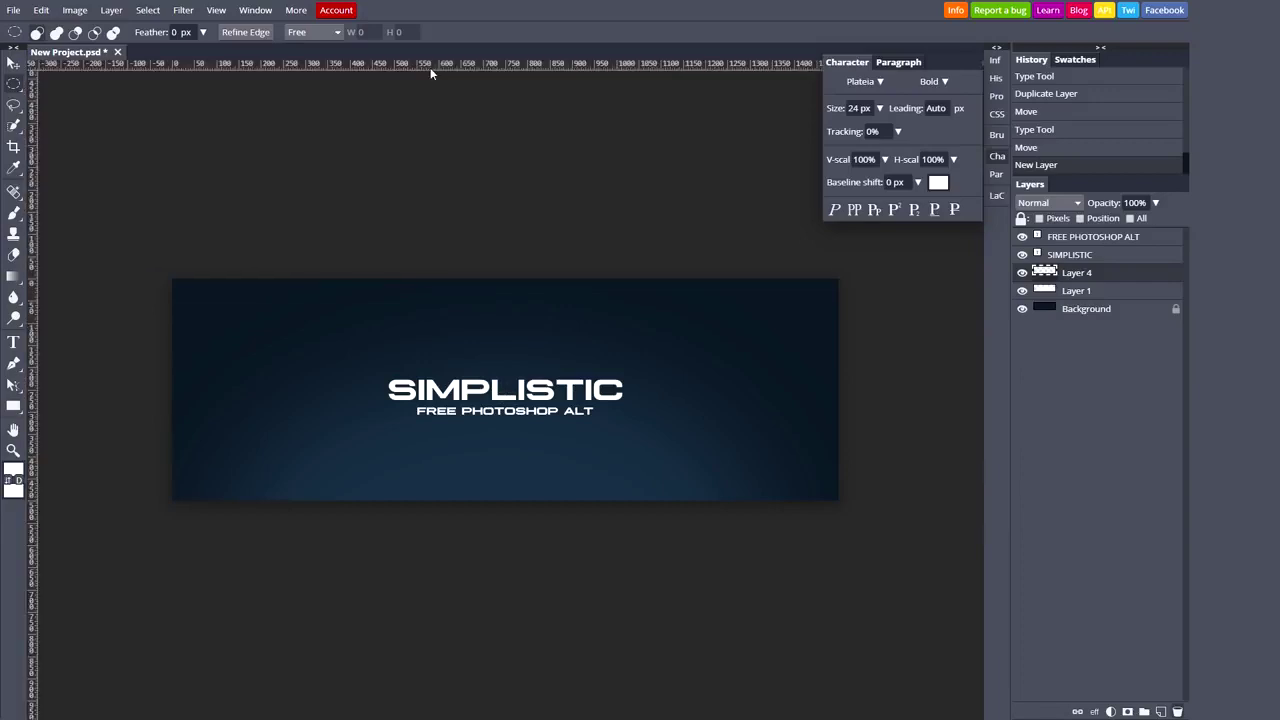
drag(30, 147, 430, 180)
drag(36, 236, 130, 256)
right_click(13, 125)
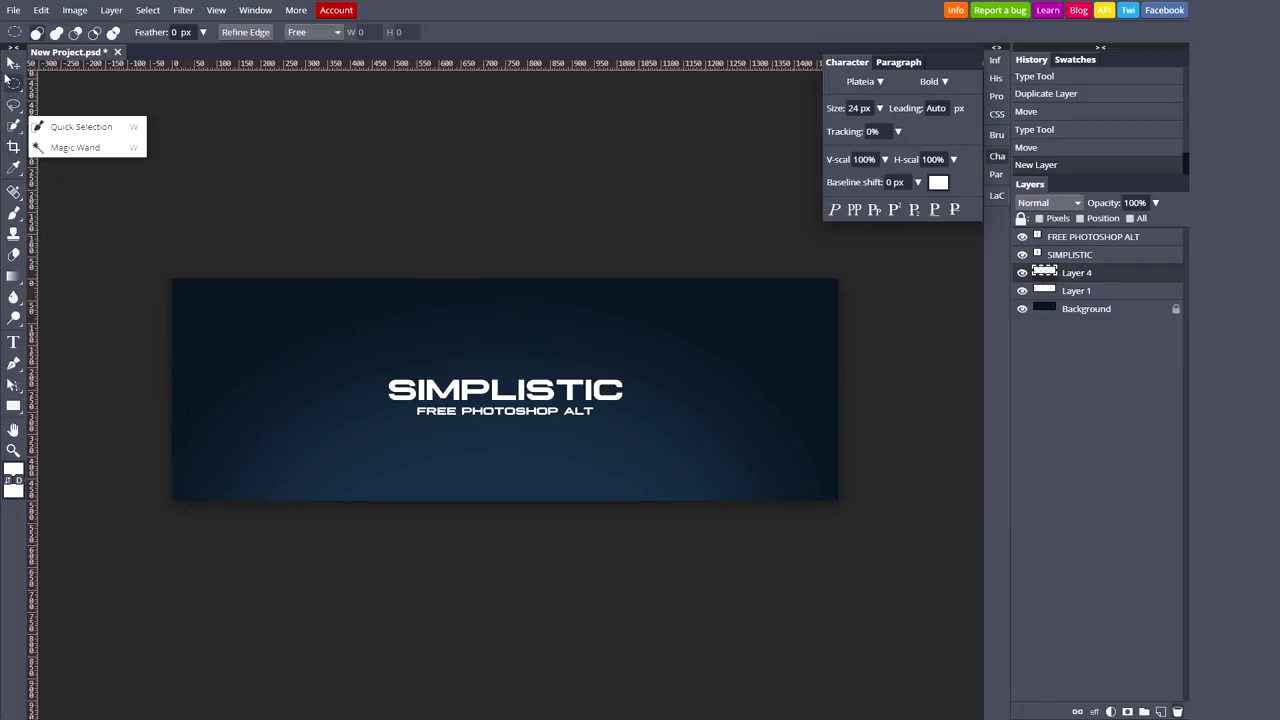
right_click(13, 104)
Place vertical and horizontal centre guides crossing through the title
mouse_move(32, 205)
mouse_down()
mouse_move(511, 286)
mouse_move(500, 290)
mouse_up()
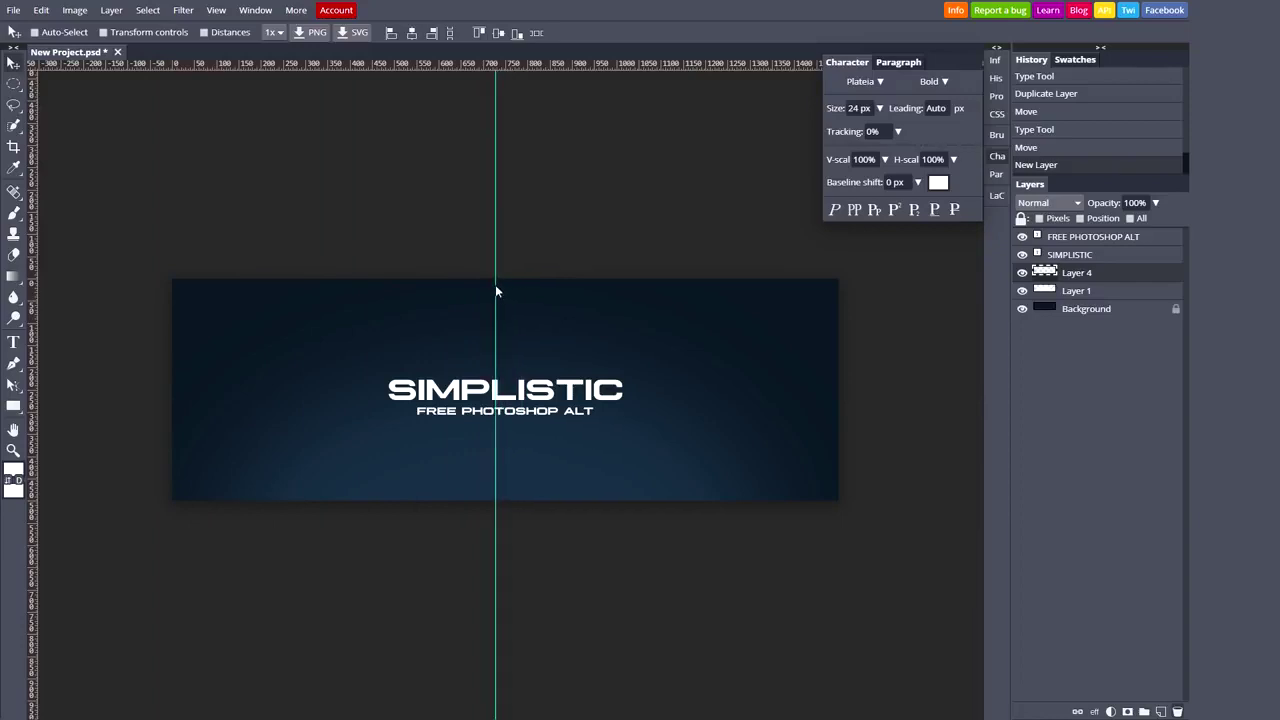
drag(500, 290, 501, 288)
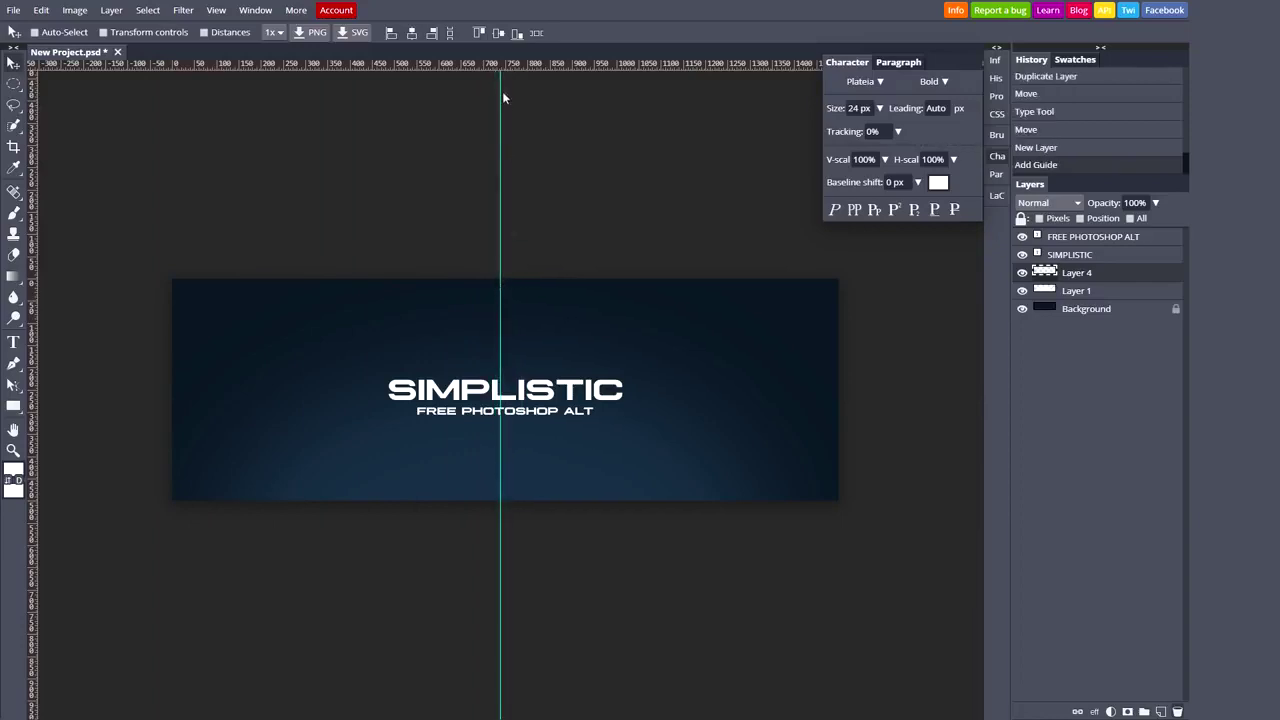
drag(497, 65, 570, 393)
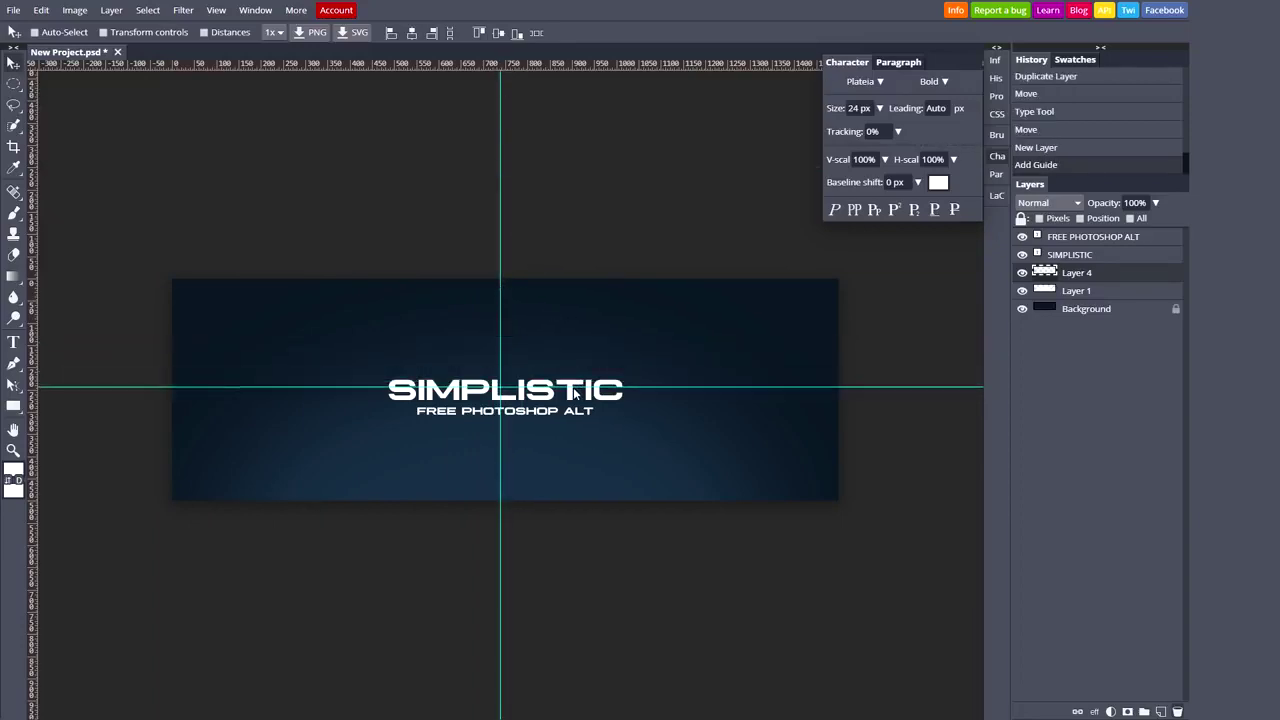
drag(571, 395, 571, 392)
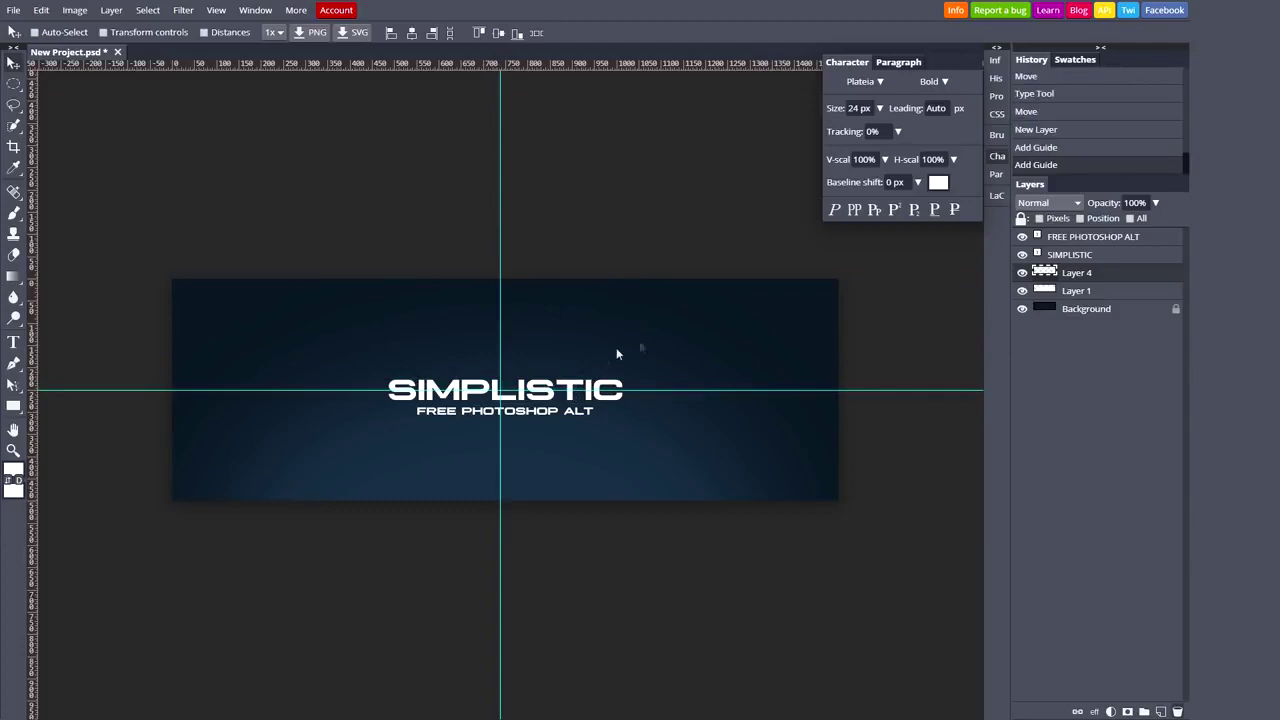
key(ctrl+semicolon)
key(ctrl+semicolon)
key(ctrl+semicolon)
key(ctrl+semicolon)
key(ctrl+semicolon)
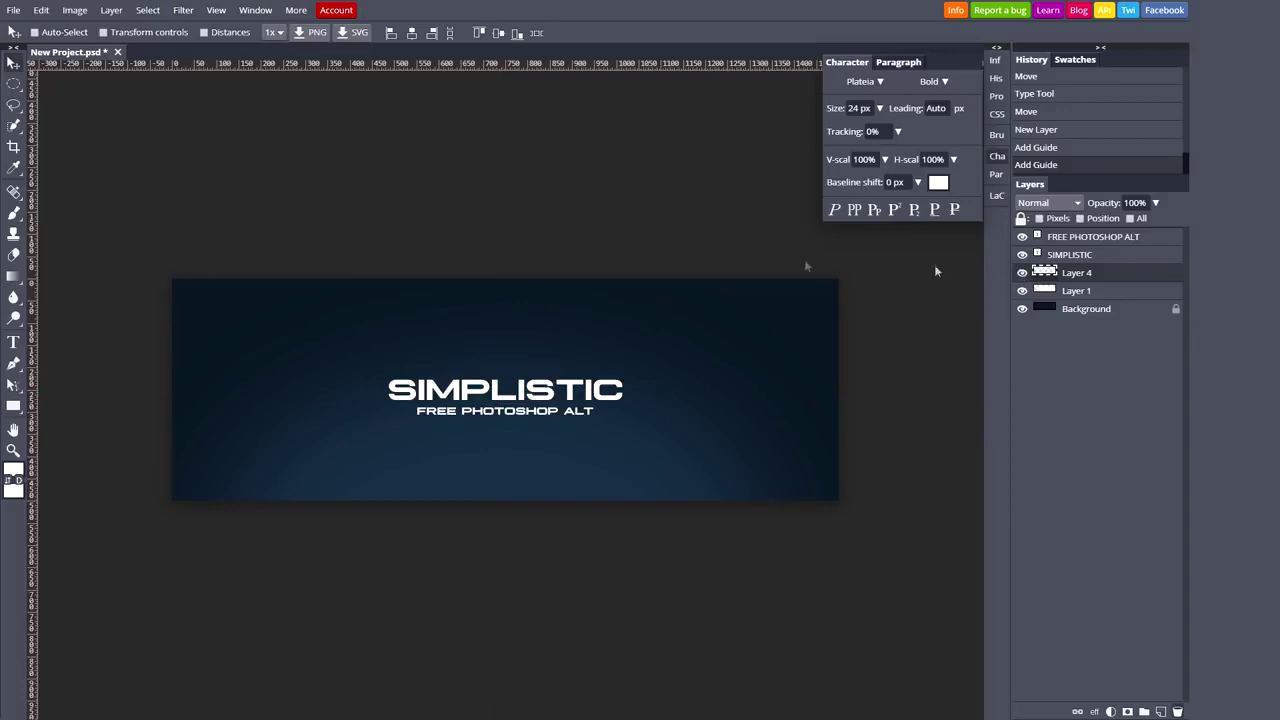
click(13, 83)
key(ctrl+semicolon)
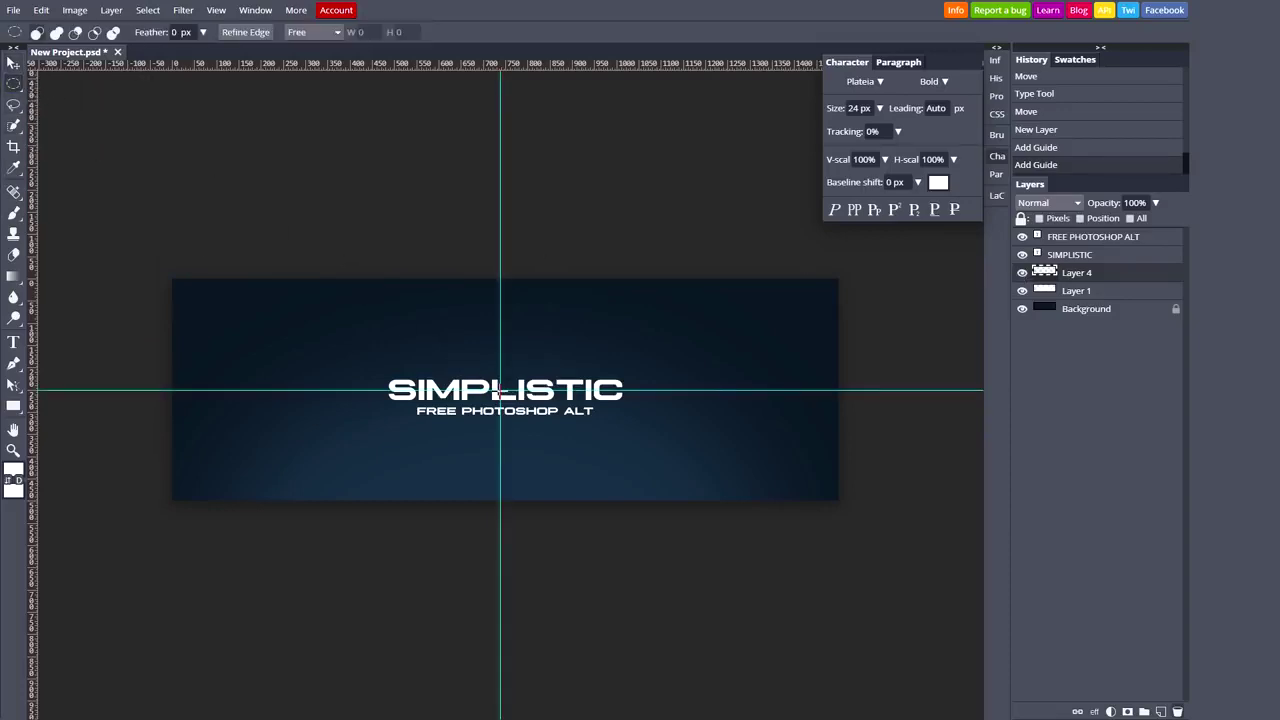
Draw and shift trial elliptical selections from the guide crossing, then deselect
mouse_move(500, 390)
mouse_down()
mouse_move(869, 474)
mouse_move(869, 500)
mouse_move(748, 508)
mouse_up()
mouse_move(576, 477)
mouse_down()
mouse_move(394, 283)
mouse_move(738, 408)
mouse_move(526, 345)
mouse_up()
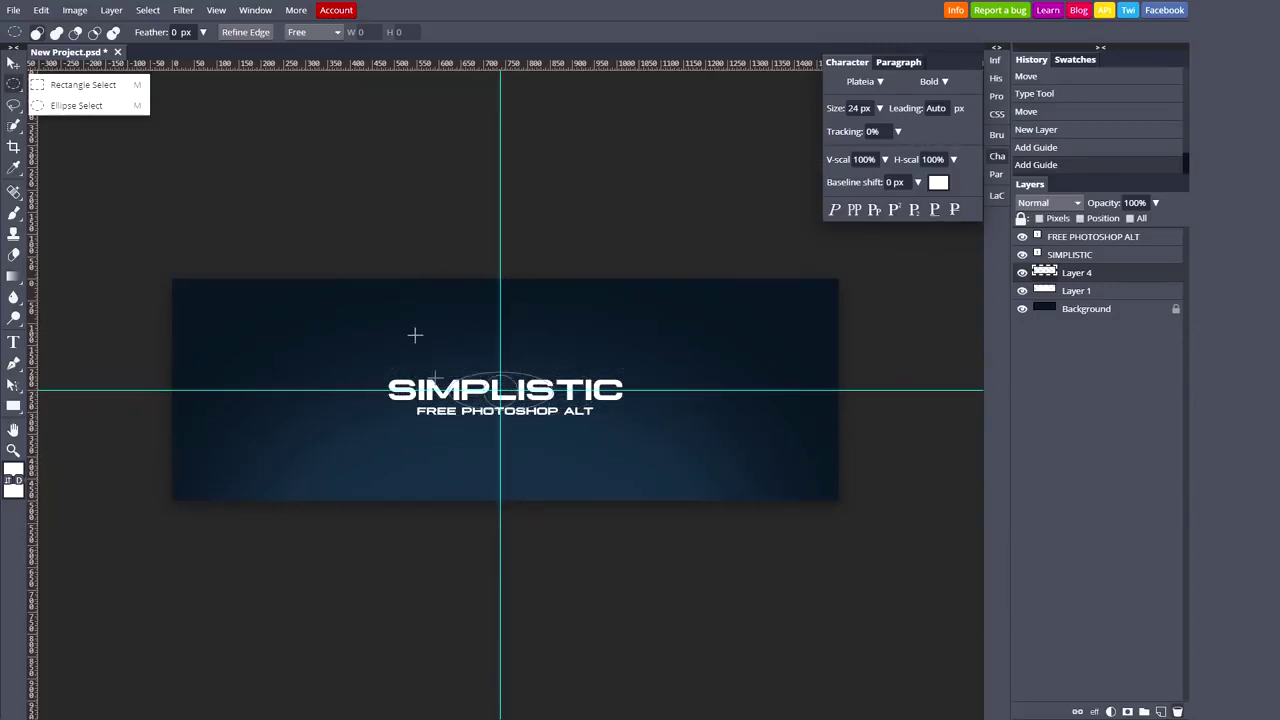
mouse_move(500, 390)
mouse_down()
mouse_move(862, 495)
mouse_move(840, 542)
mouse_up()
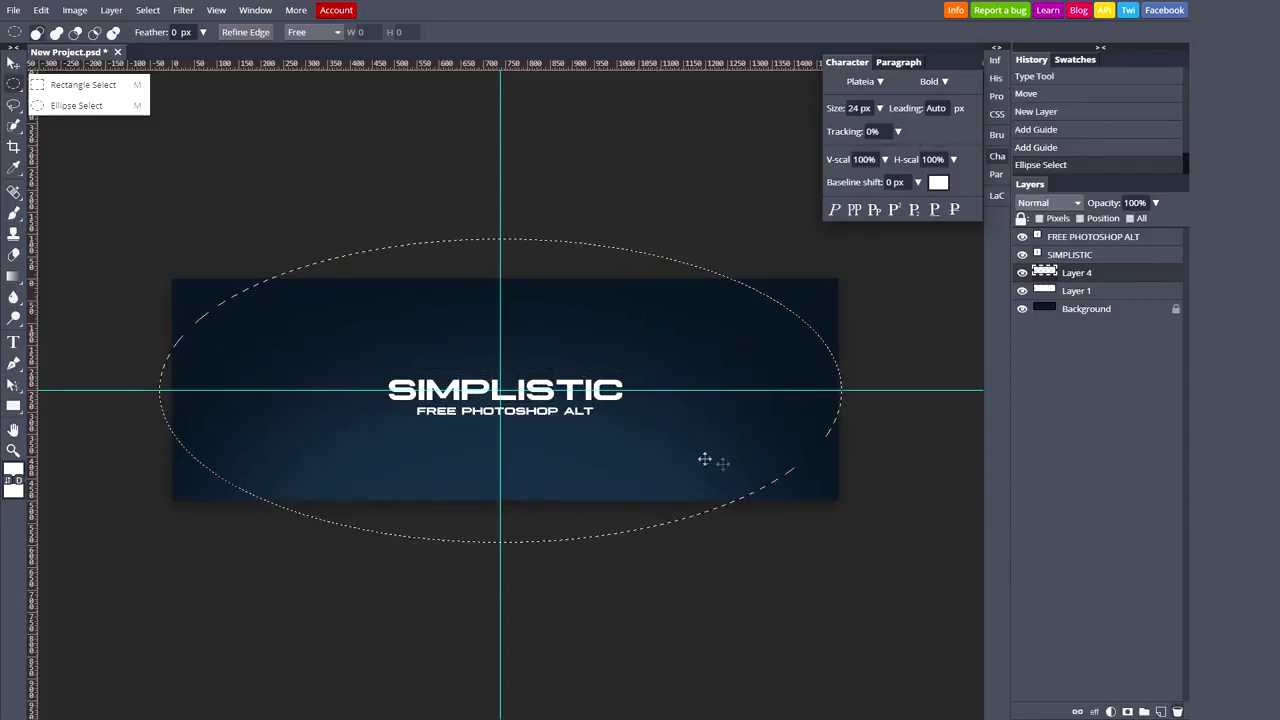
mouse_move(675, 452)
mouse_down()
mouse_move(684, 376)
mouse_move(674, 389)
mouse_up()
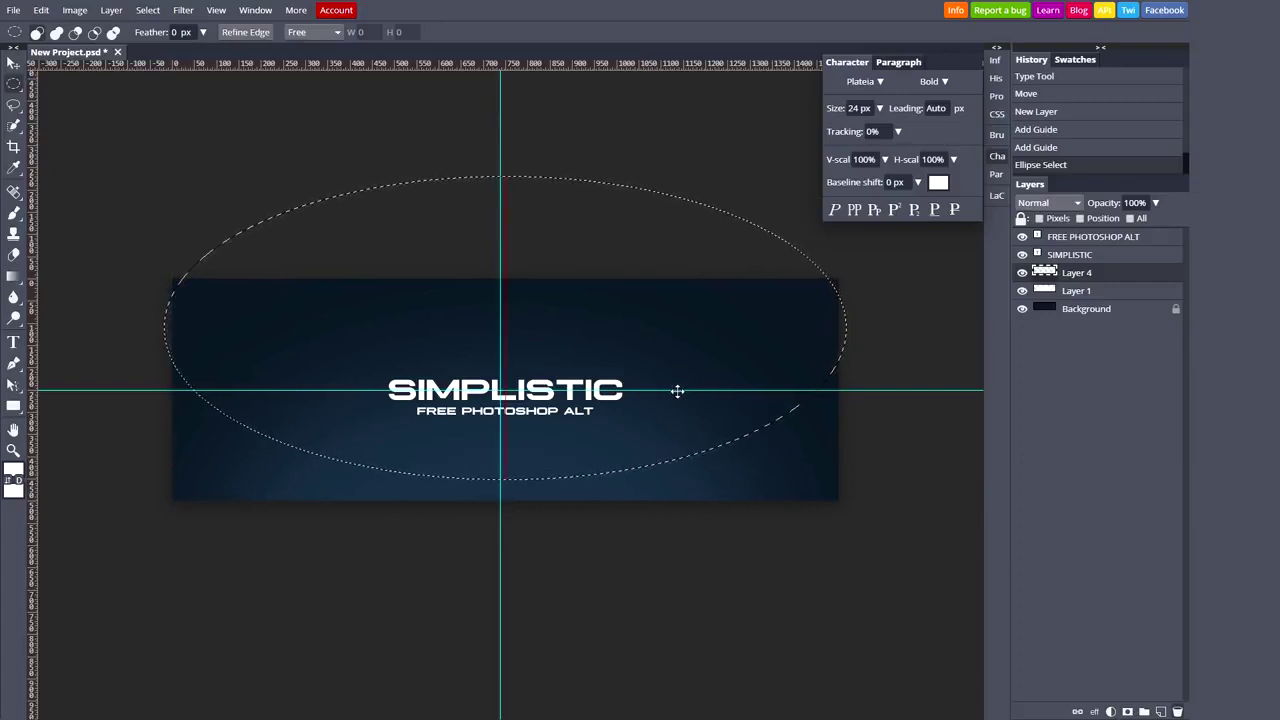
drag(630, 355, 624, 324)
key(ctrl+d)
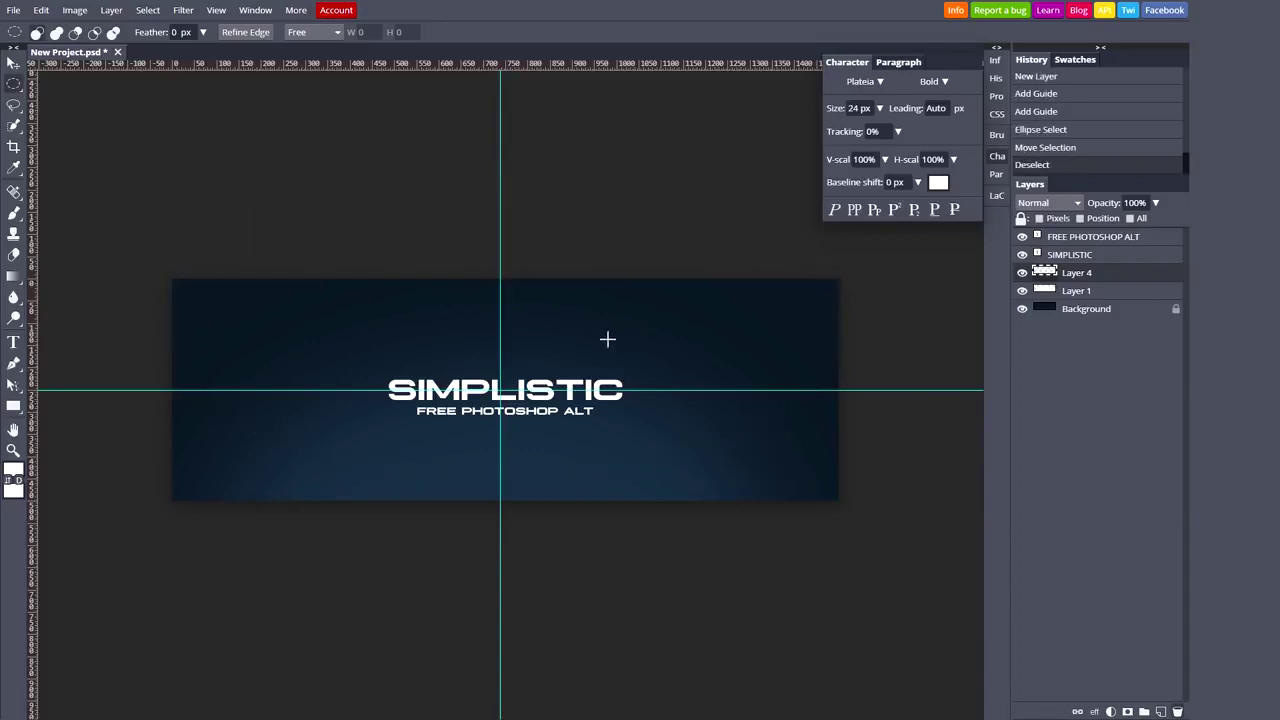
Draw a wide ellipse from the guide crossing and raise it above the text
click(14, 88)
right_click(14, 86)
click(60, 106)
drag(500, 390, 895, 538)
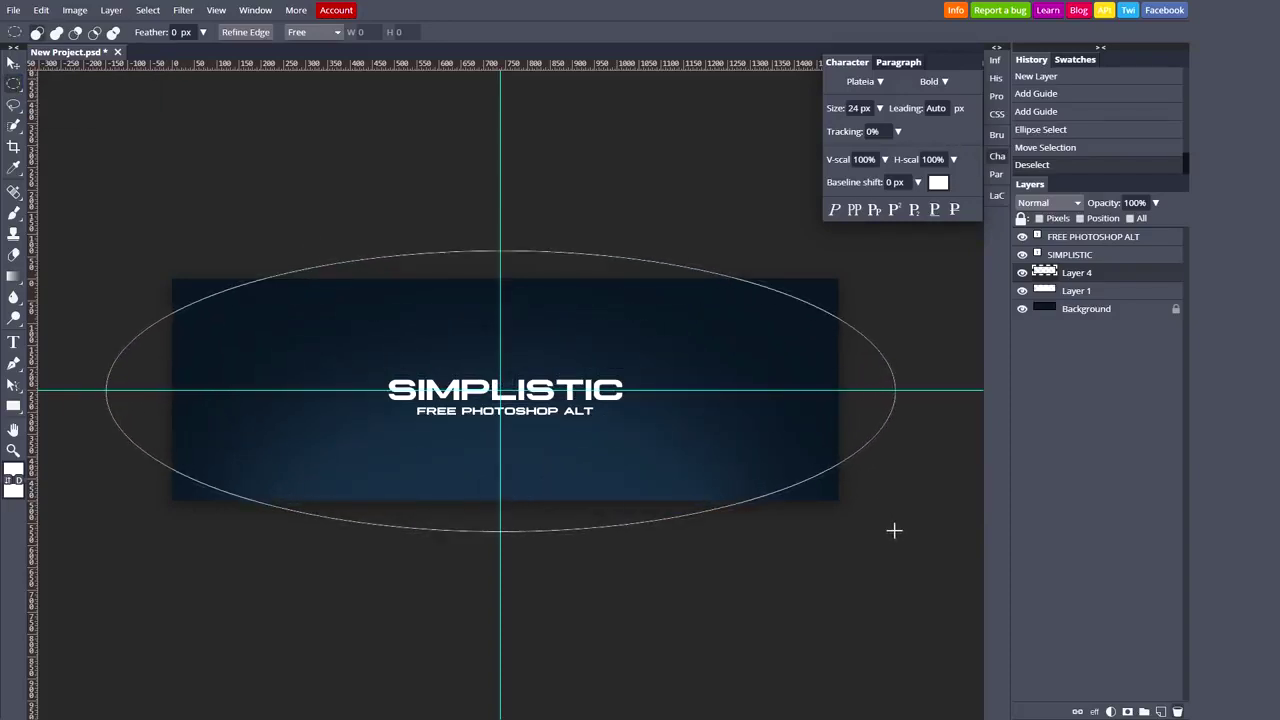
drag(691, 420, 693, 348)
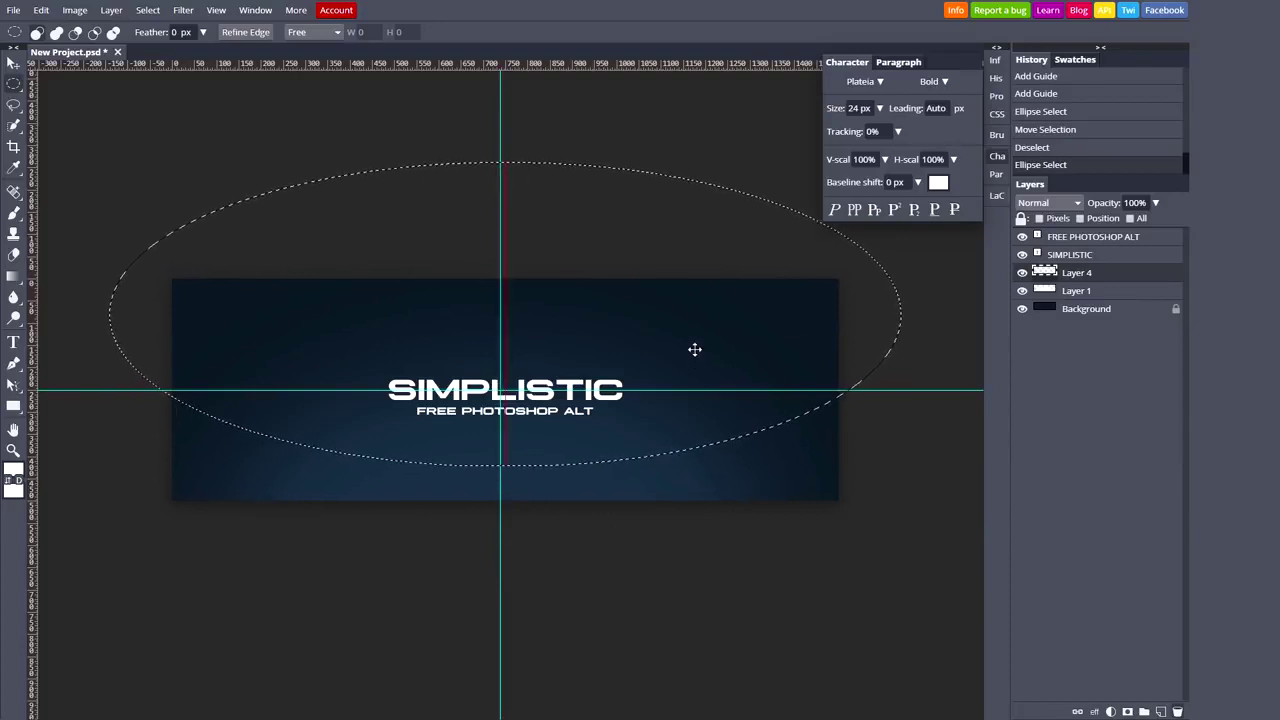
drag(693, 349, 694, 349)
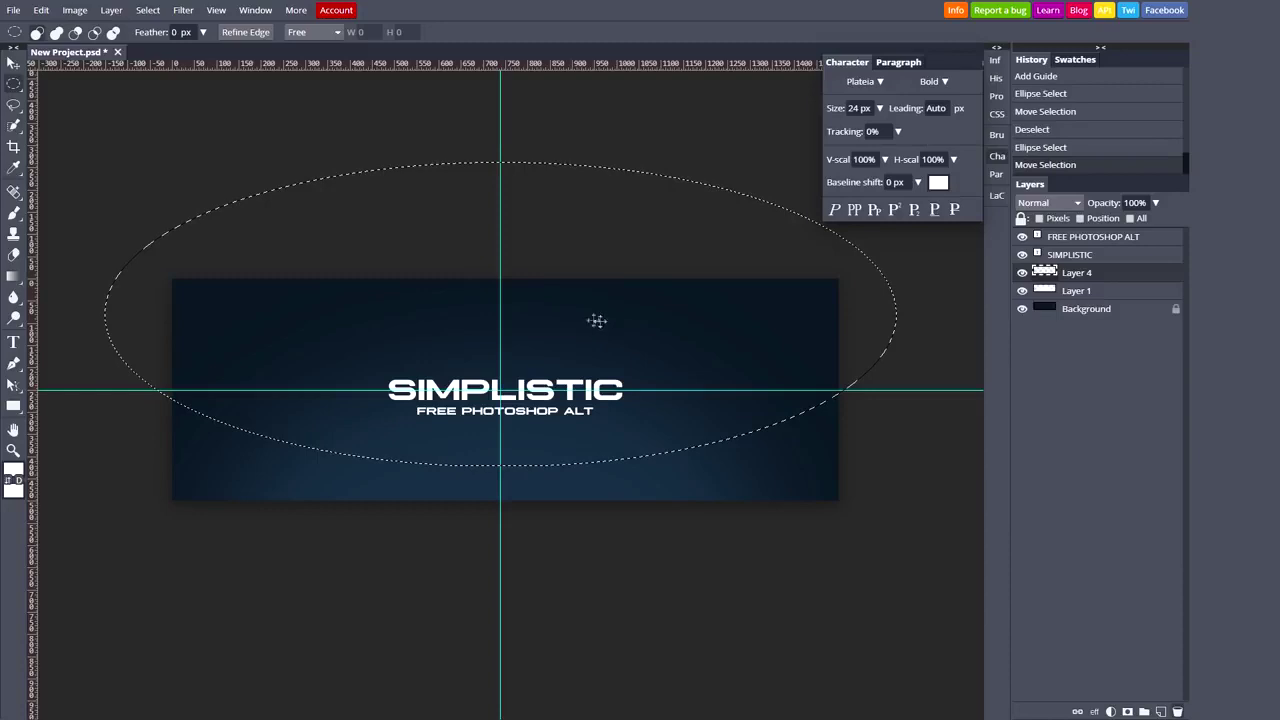
click(76, 10)
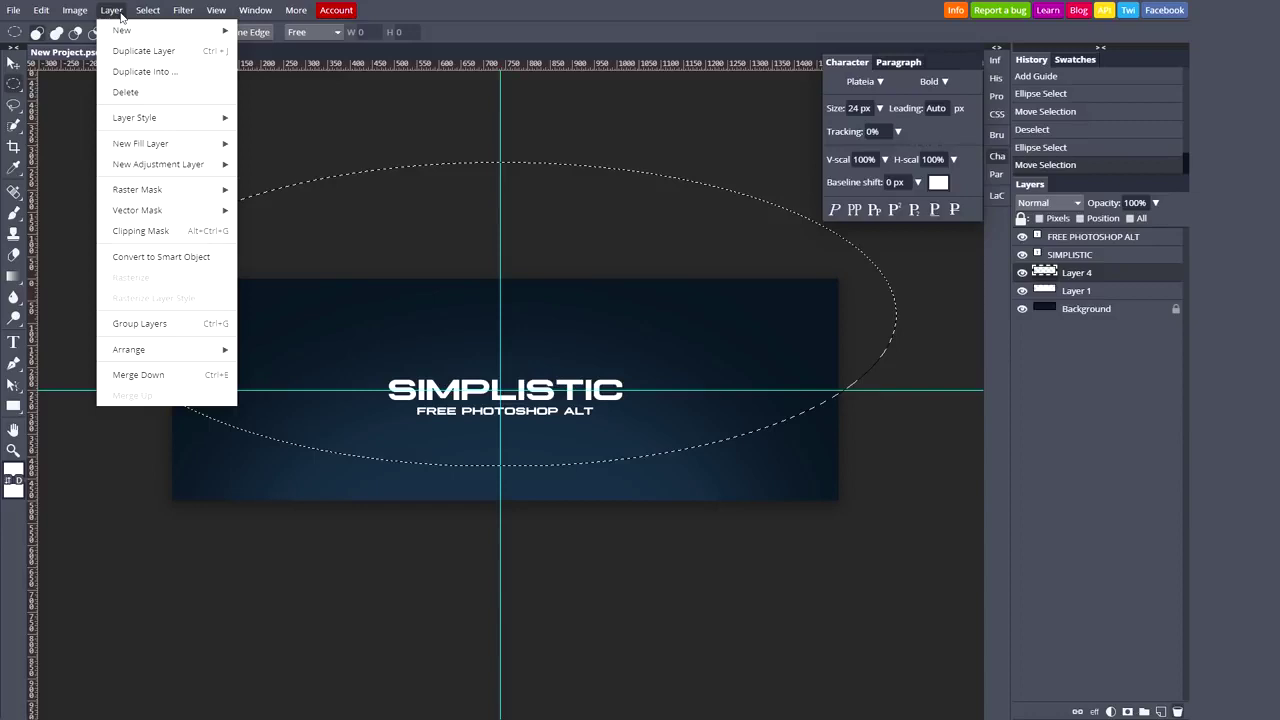
mouse_move(147, 10)
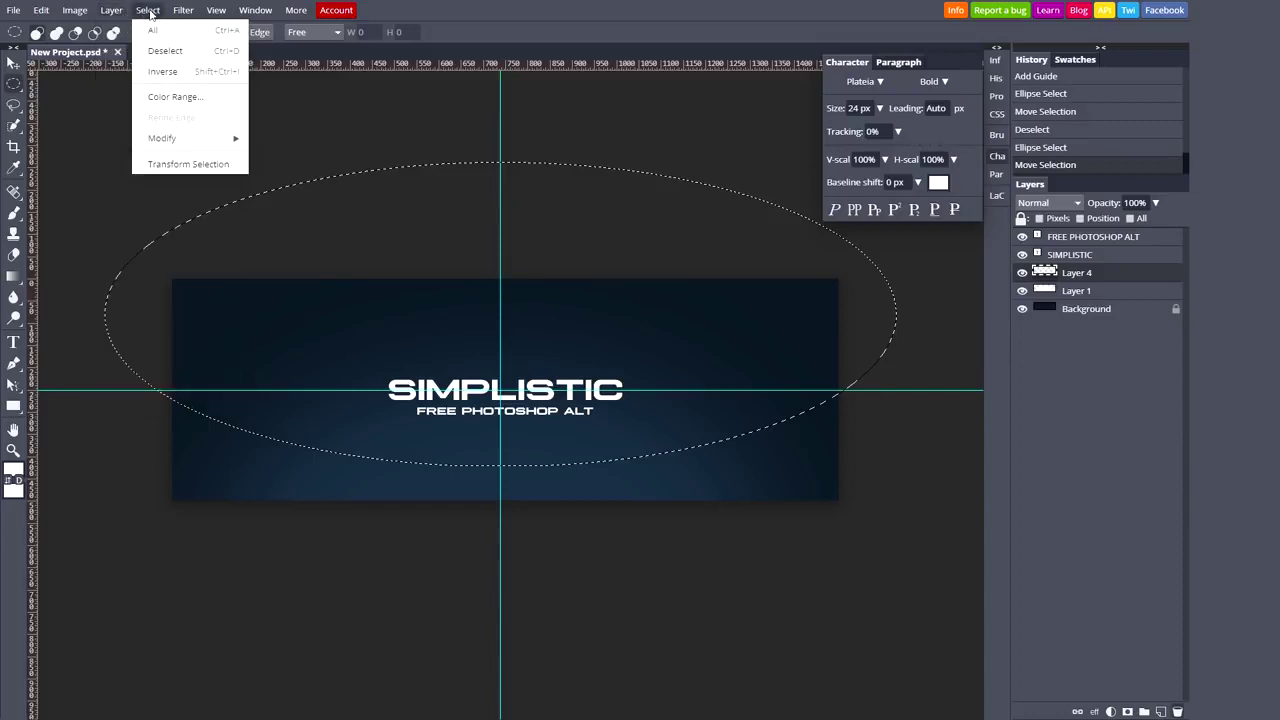
Invert the selection to below the curve and set the foreground colour to 0f151a
click(162, 72)
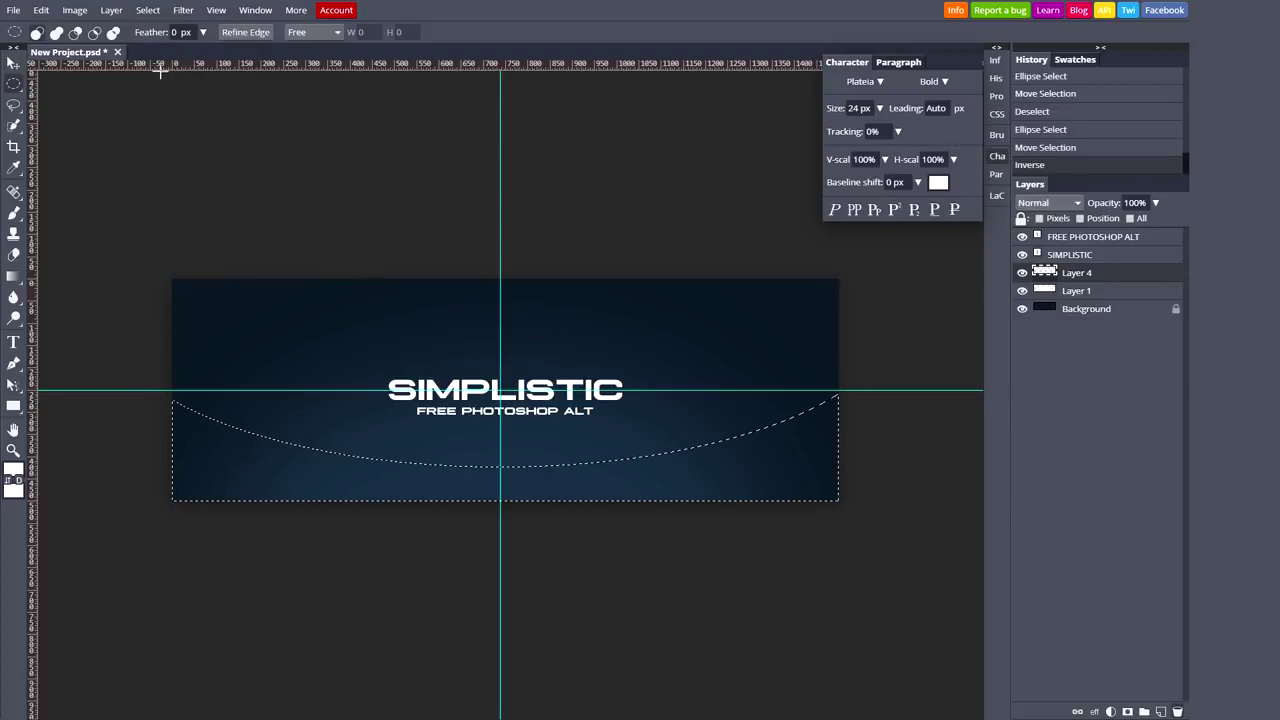
click(148, 10)
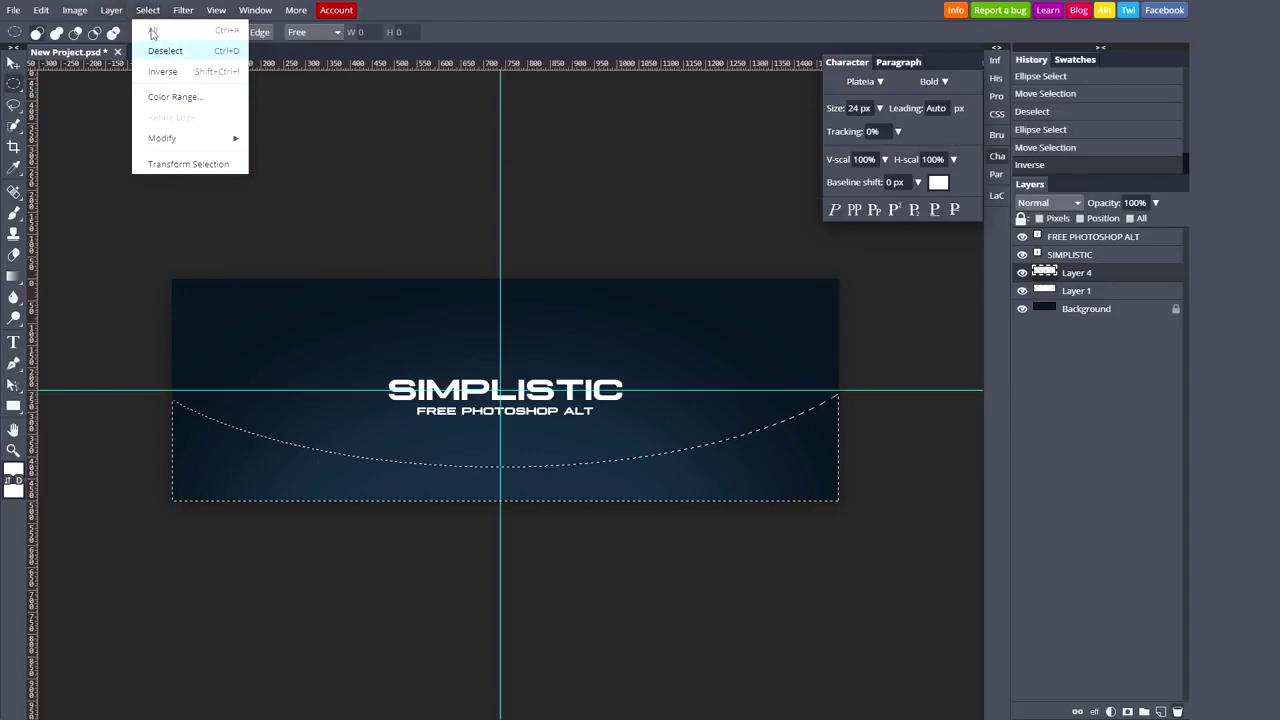
click(16, 470)
drag(198, 227, 178, 278)
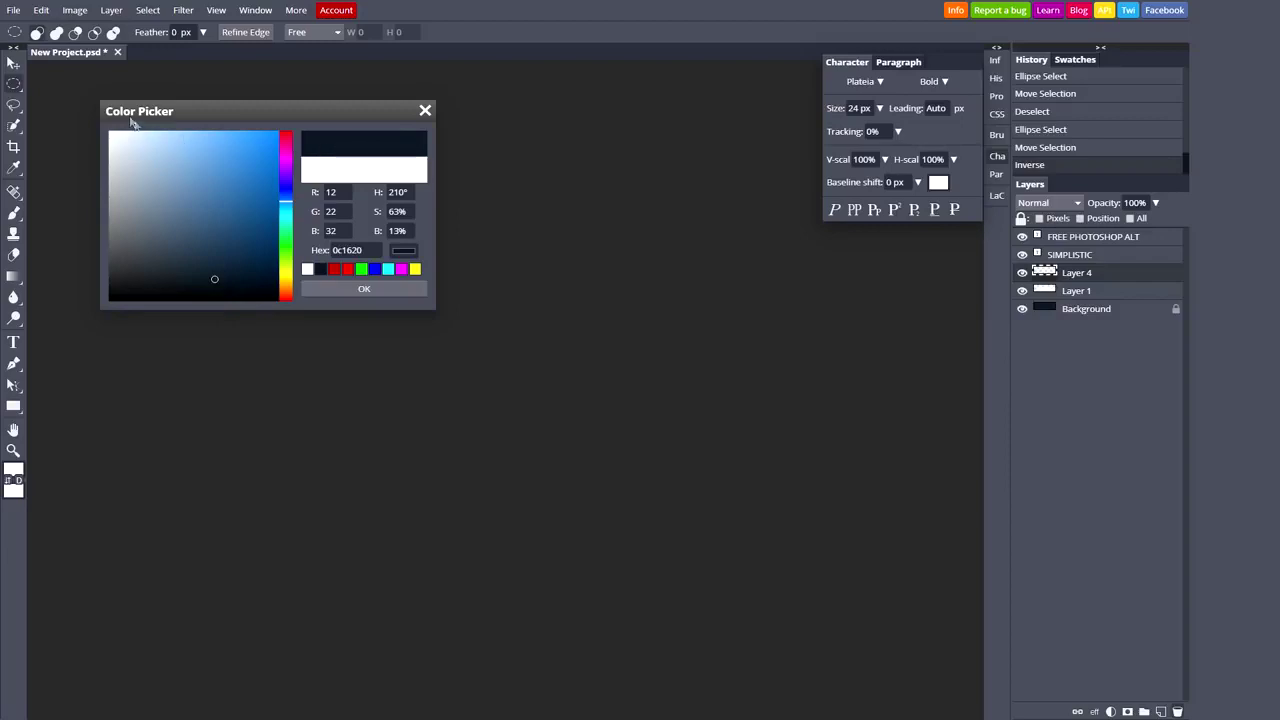
click(194, 282)
drag(192, 287, 180, 287)
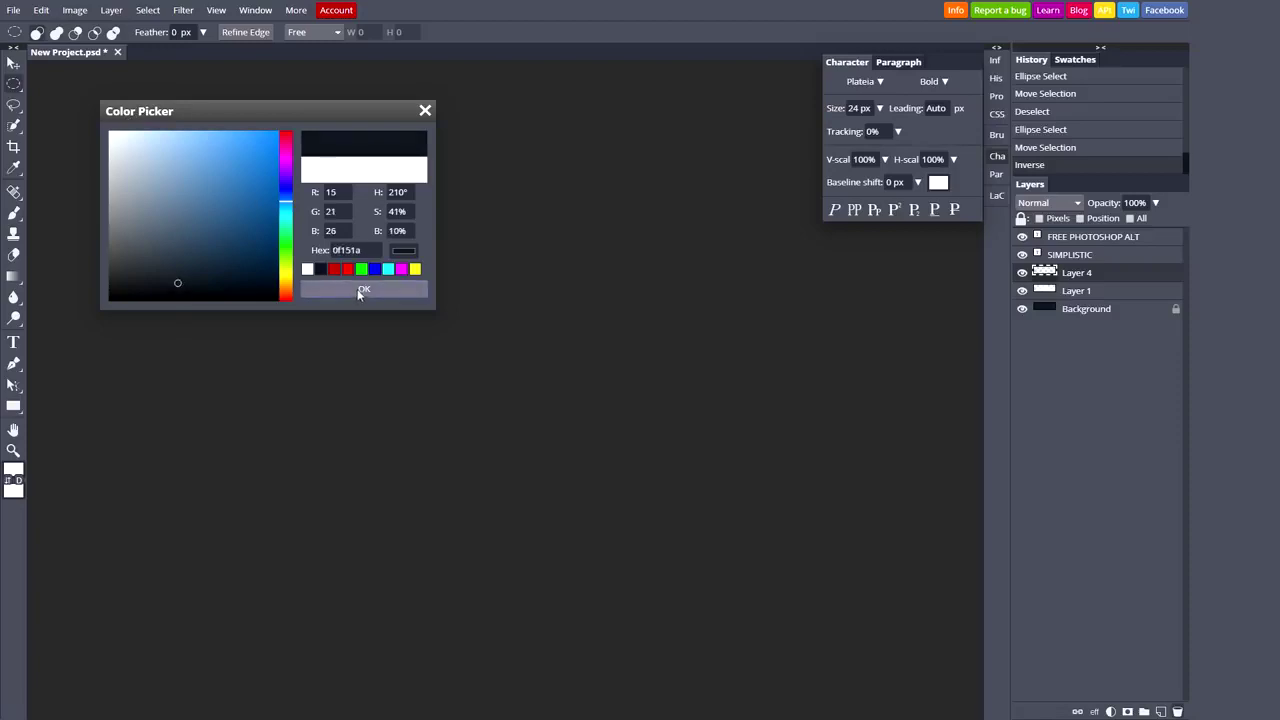
click(364, 289)
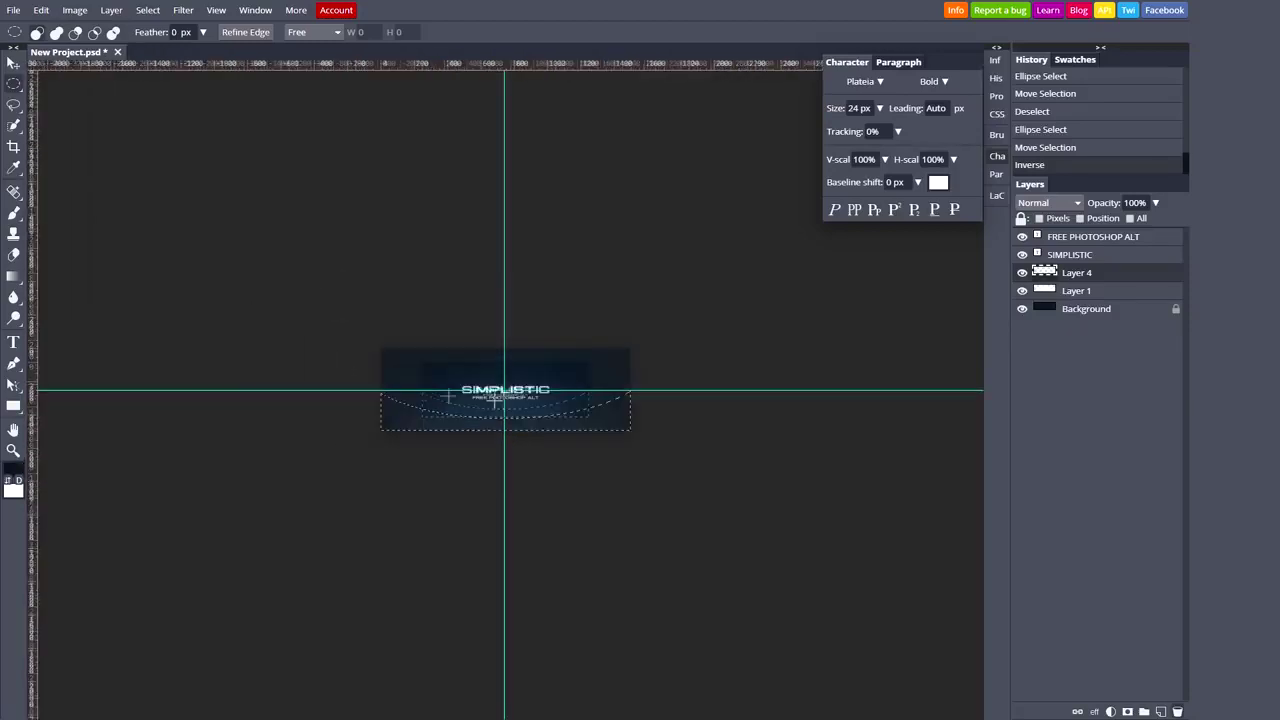
scroll(508, 403, up, 5)
scroll(420, 408, up, 3)
scroll(420, 408, down, 3)
scroll(424, 410, down, 2)
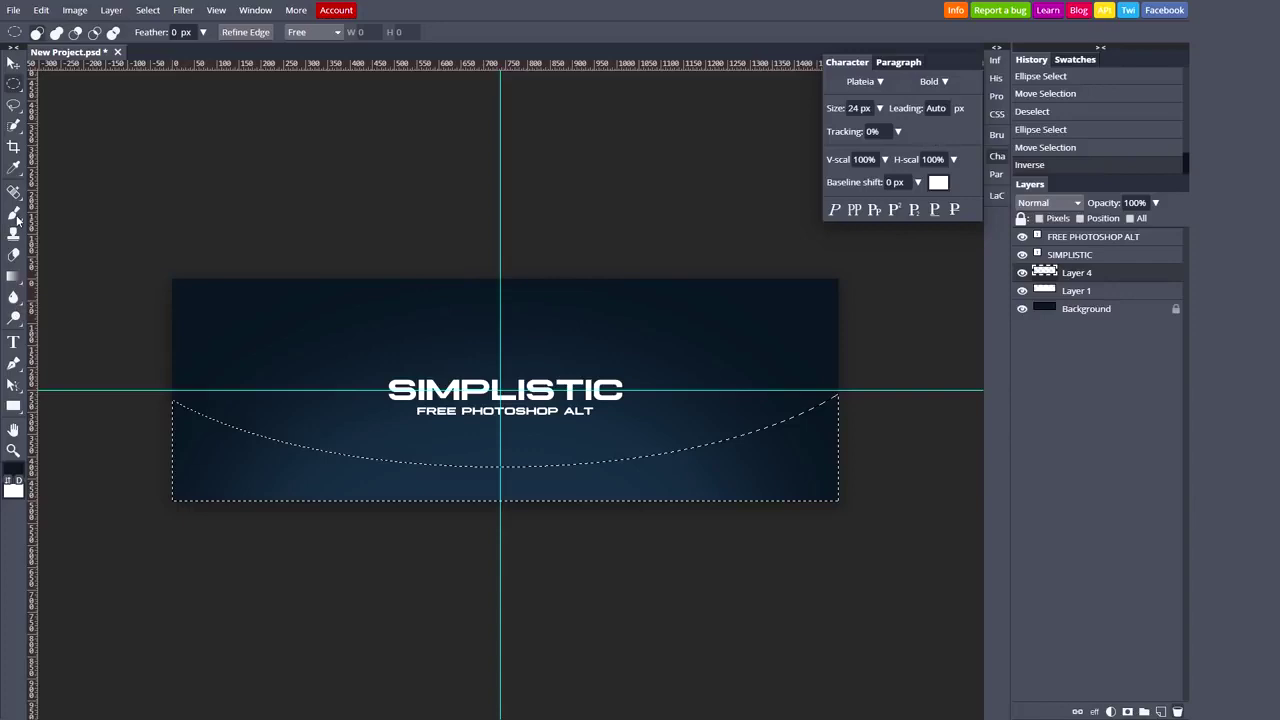
Set up a soft brush about 610 px wide with 0% hardness
click(15, 215)
click(40, 32)
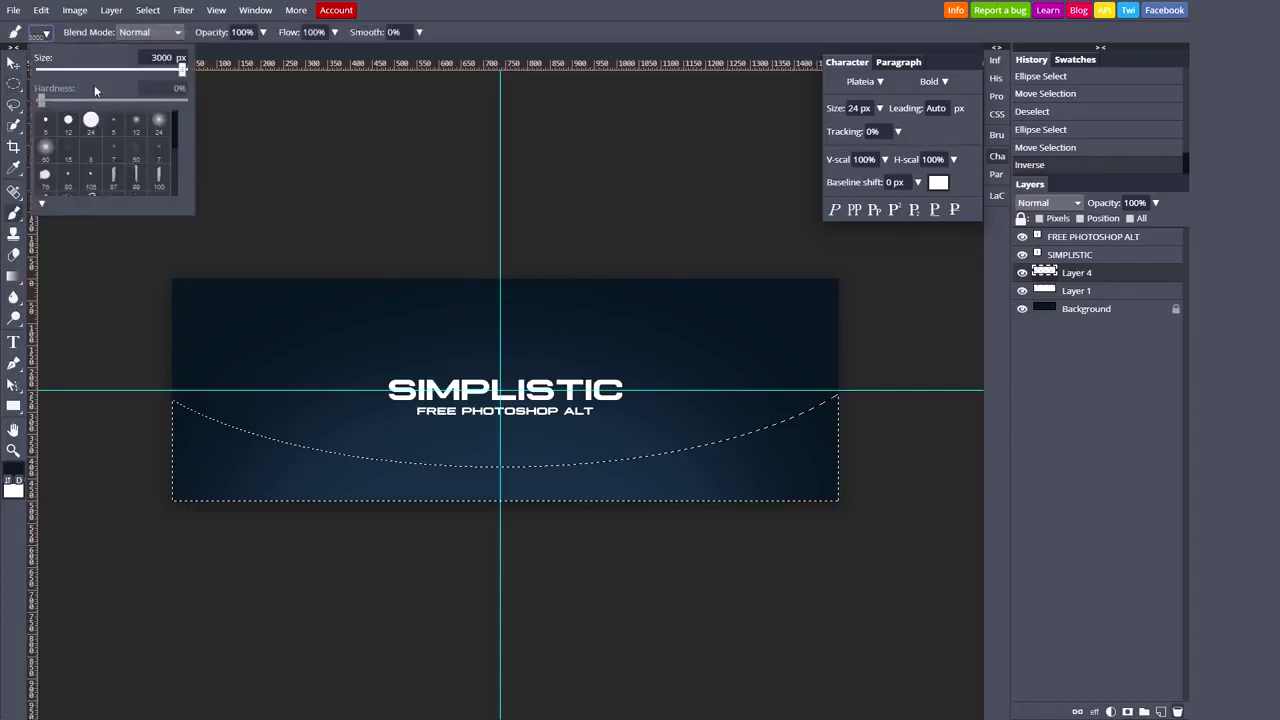
drag(76, 68, 170, 68)
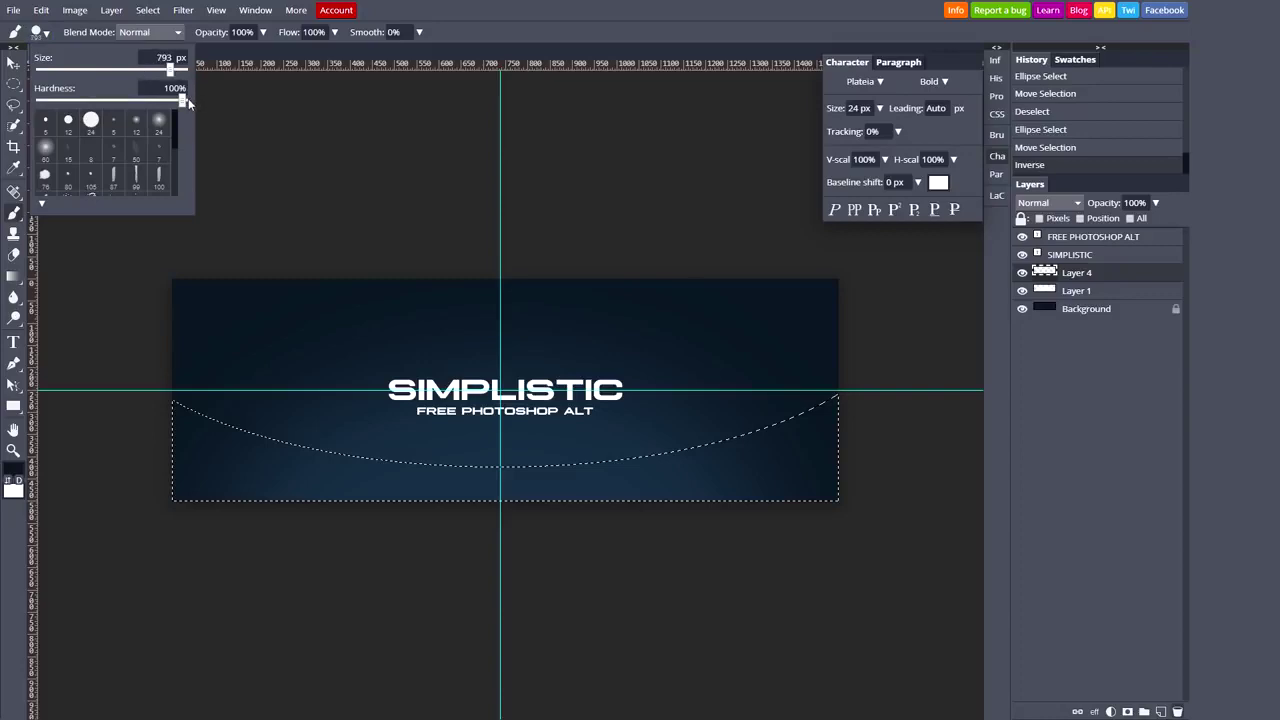
drag(183, 101, 40, 101)
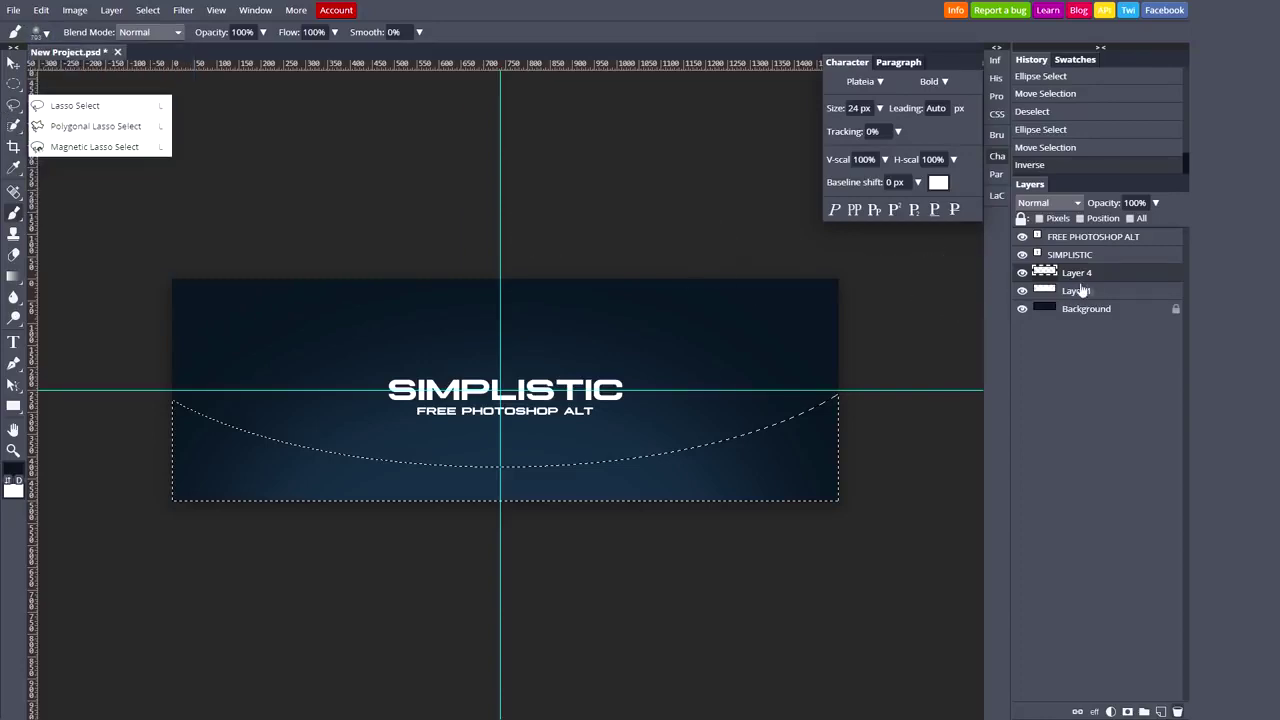
click(350, 355)
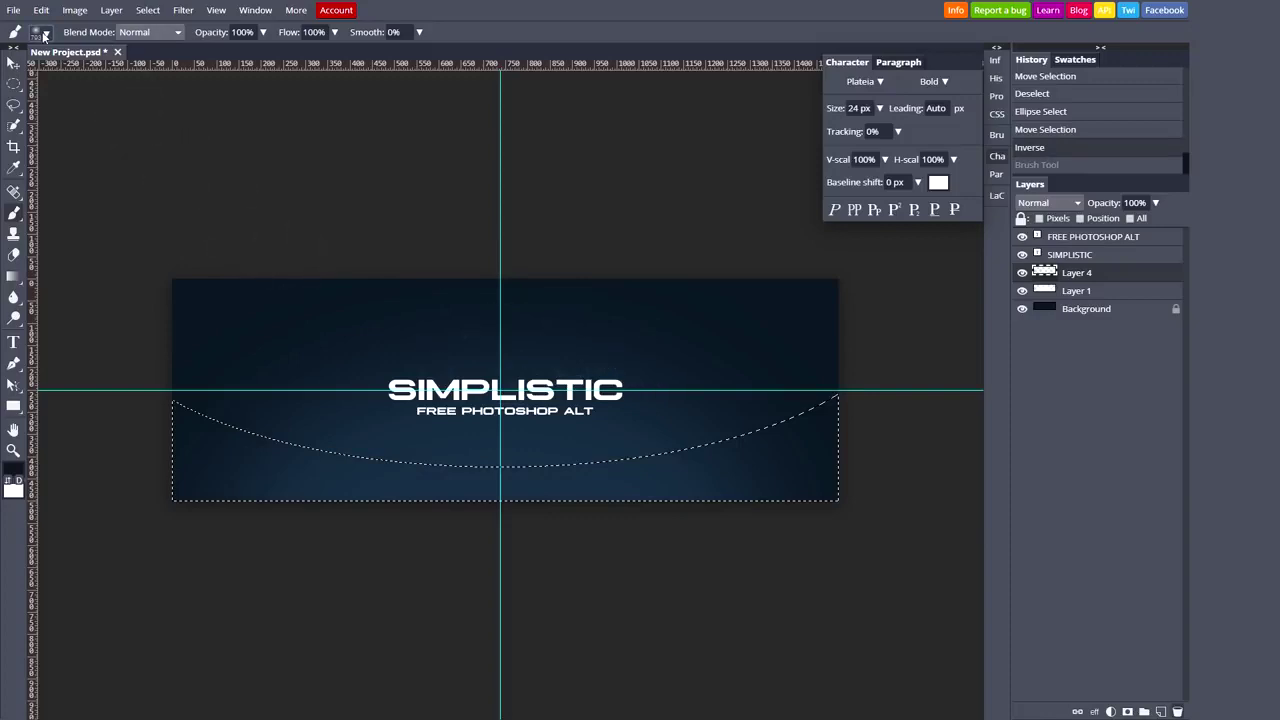
click(41, 32)
drag(170, 69, 157, 70)
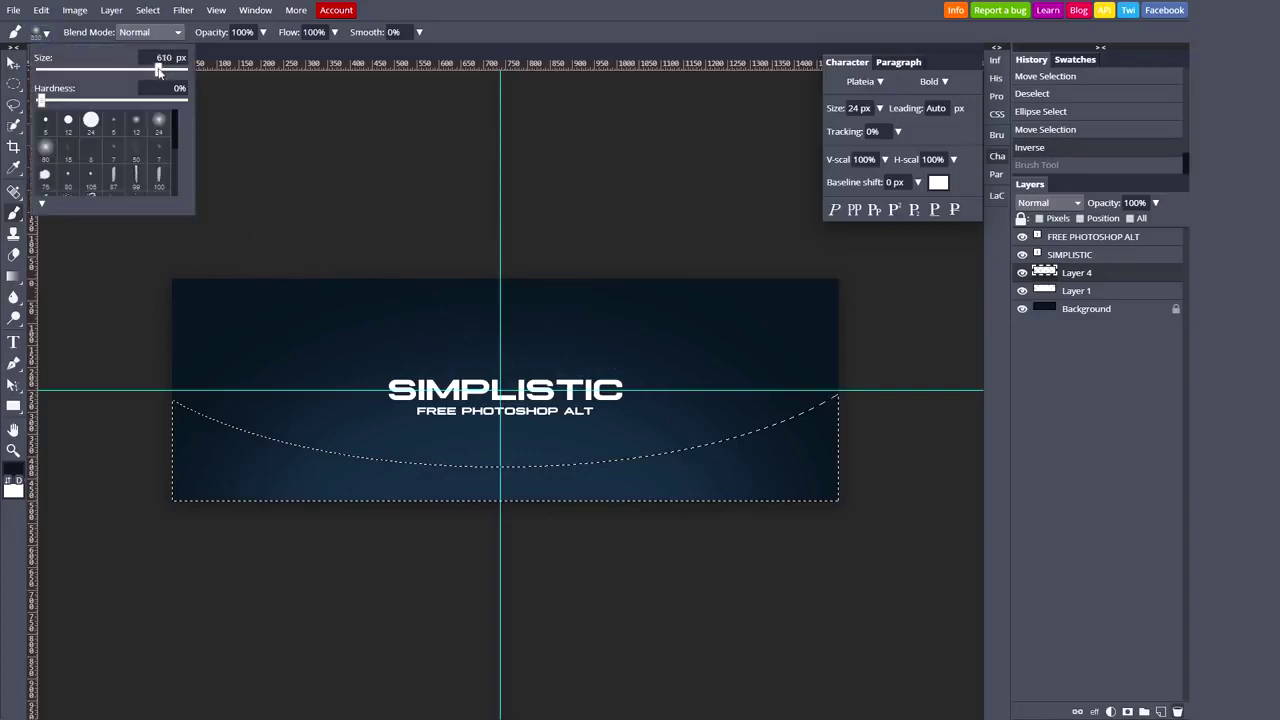
click(180, 396)
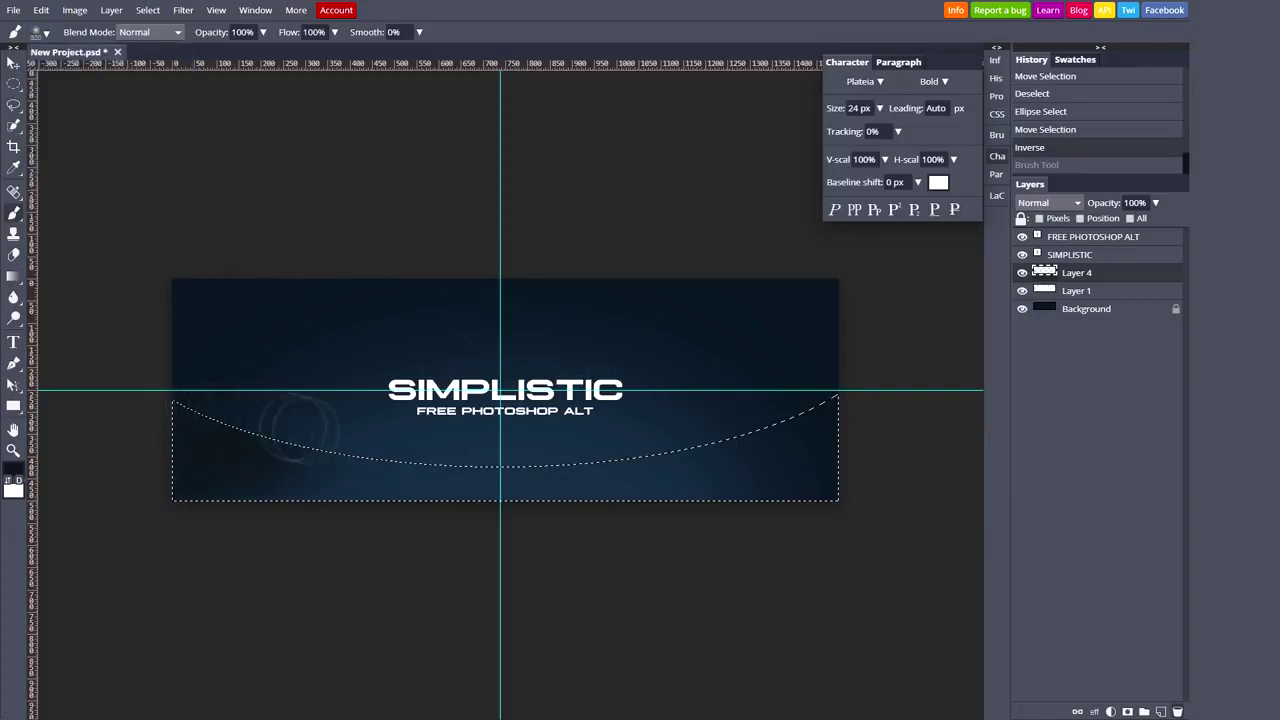
Dab dark paint along the lower band, then clear the selection and hide guides
drag(466, 444, 822, 378)
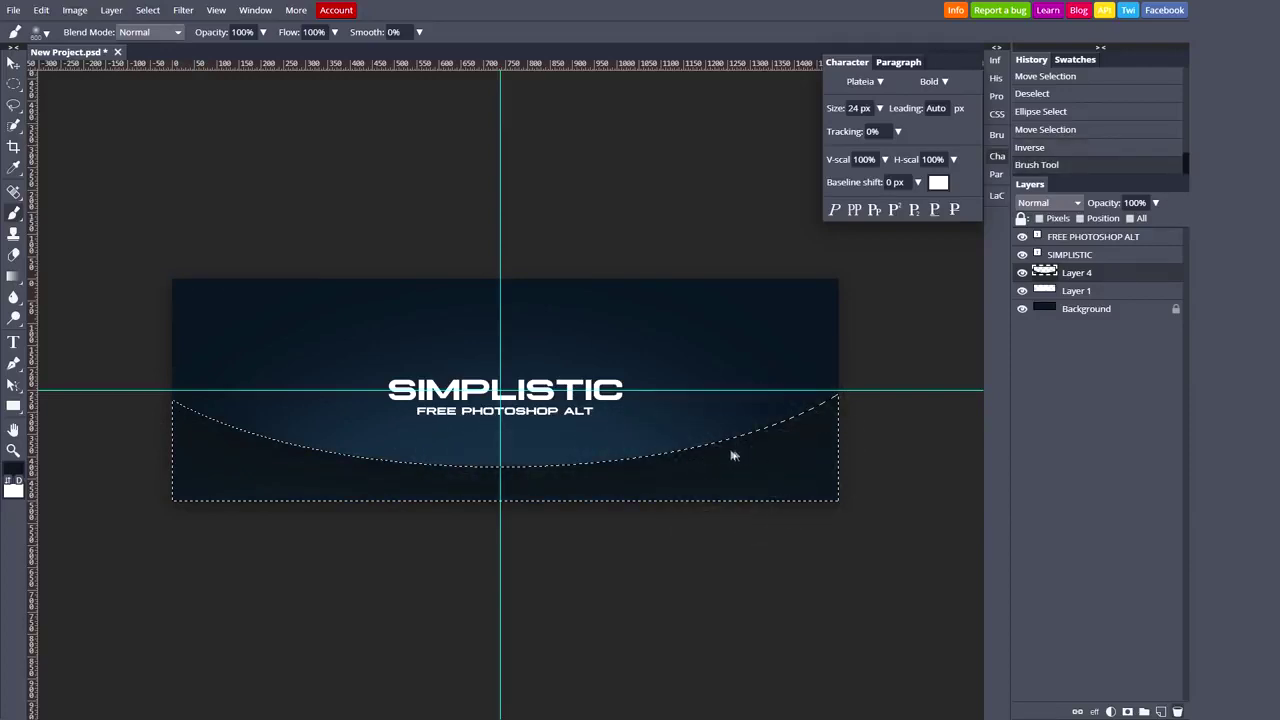
key(ctrl+z)
click(295, 308)
click(300, 300)
click(340, 312)
click(597, 305)
click(541, 325)
click(611, 315)
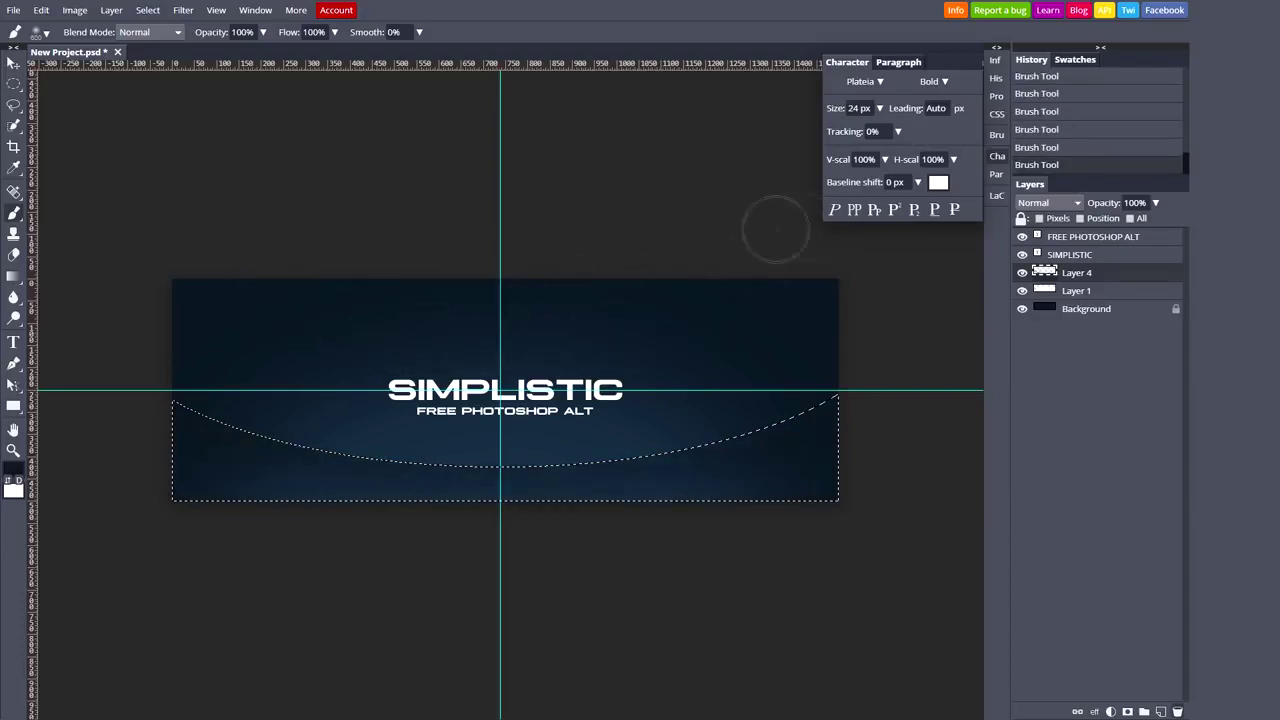
key(ctrl+d)
key(v)
key(ctrl+semicolon)
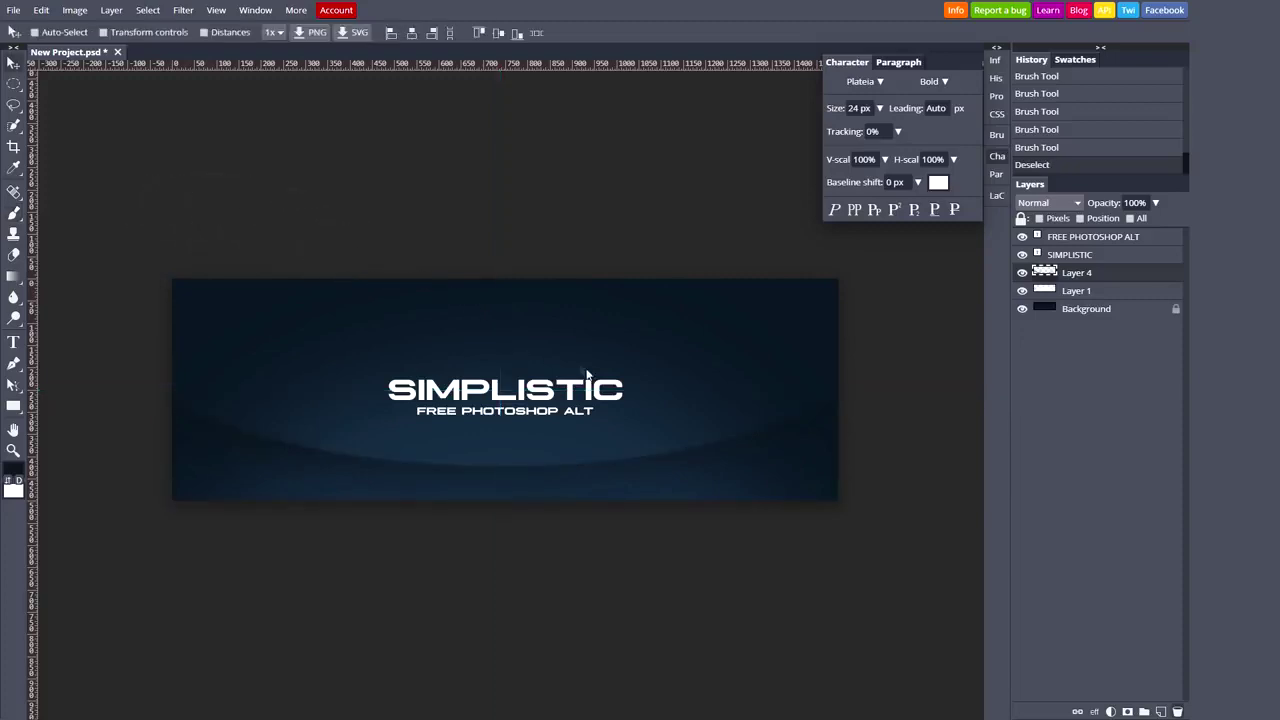
Darken the curved band with Hue/Saturation lightness -77
drag(650, 407, 652, 335)
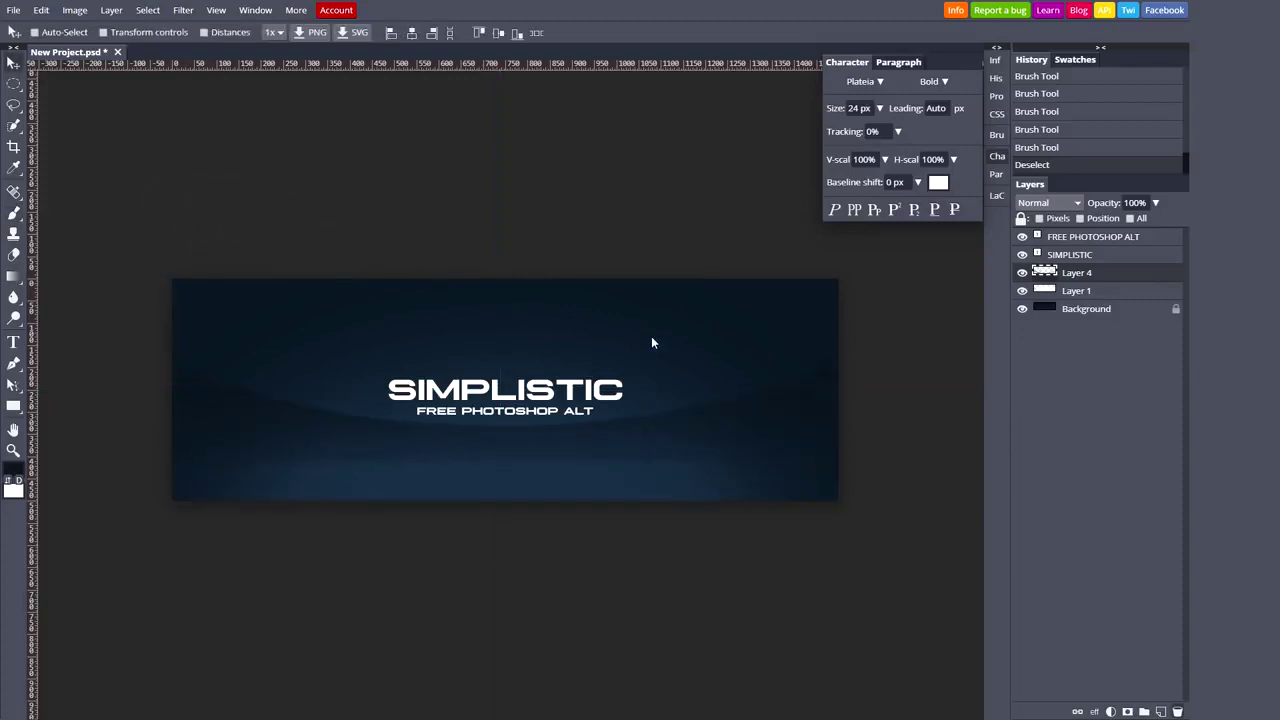
key(ctrl+shift+z)
key(ctrl+z)
key(ctrl+u)
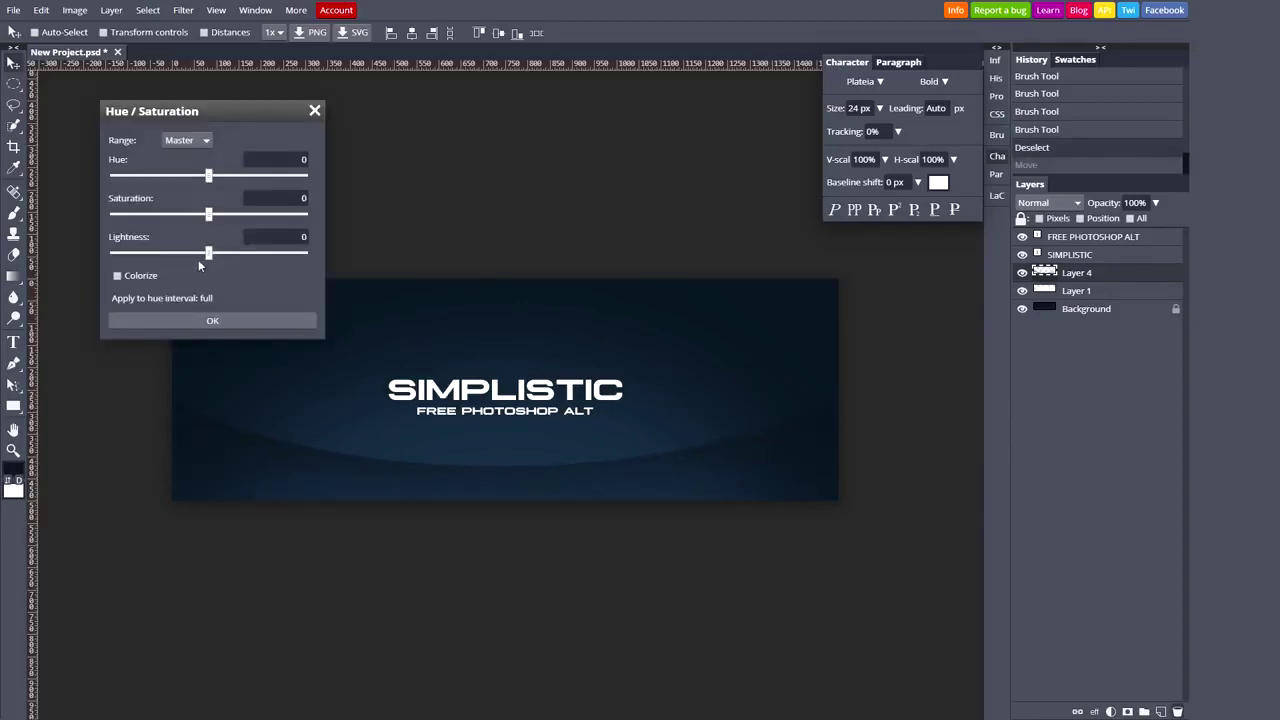
drag(208, 255, 36, 257)
drag(115, 253, 137, 255)
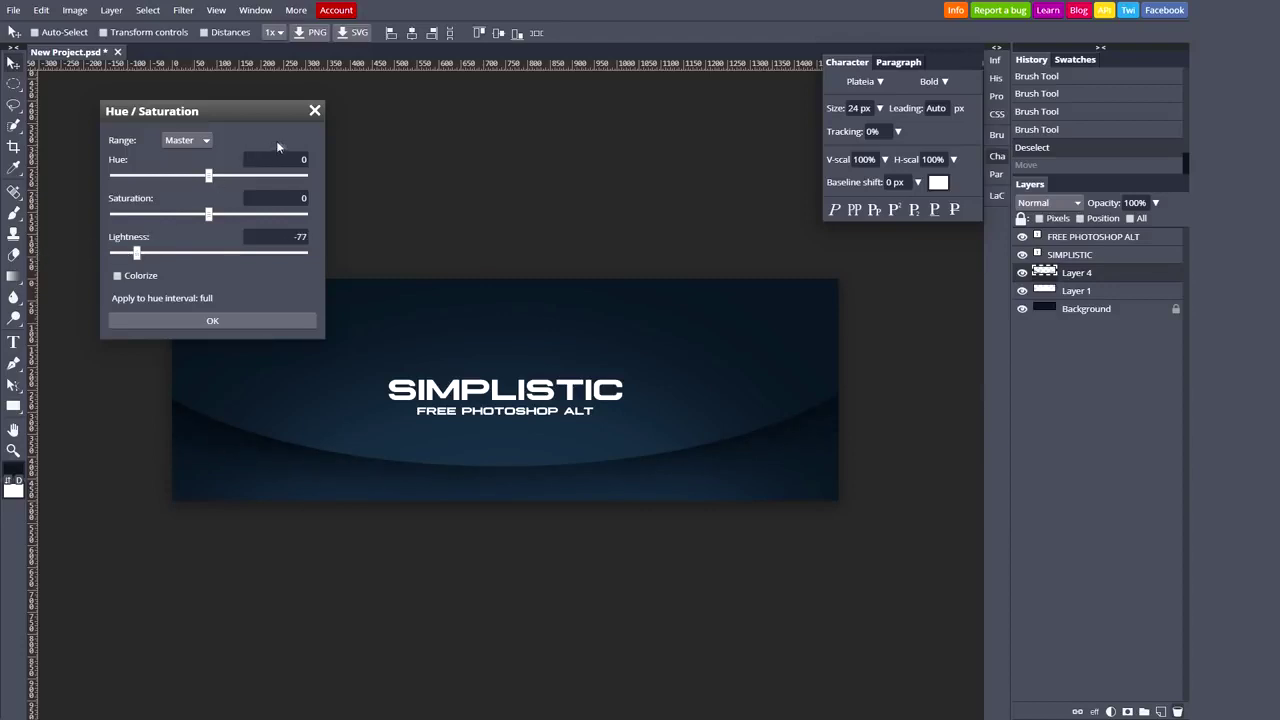
click(228, 320)
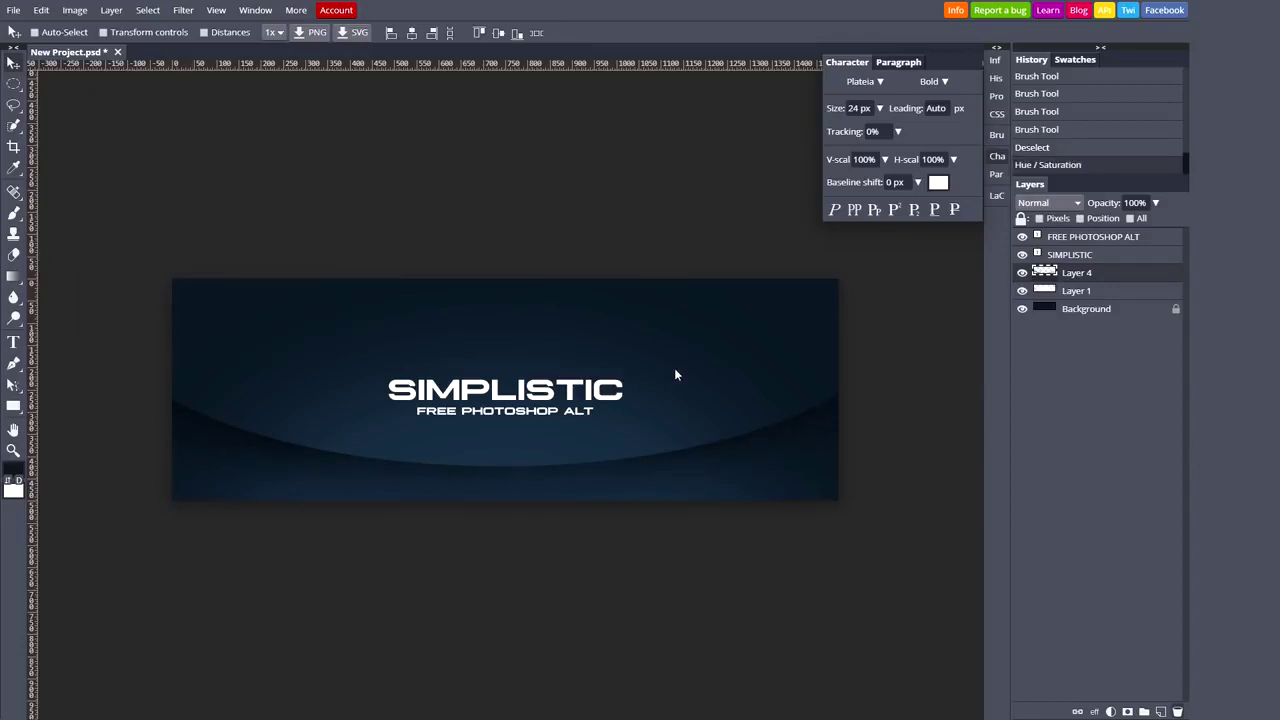
Add an offset duplicate of the curved band as a second band
mouse_move(675, 371)
mouse_down()
mouse_move(686, 340)
mouse_move(687, 375)
mouse_move(684, 365)
mouse_up()
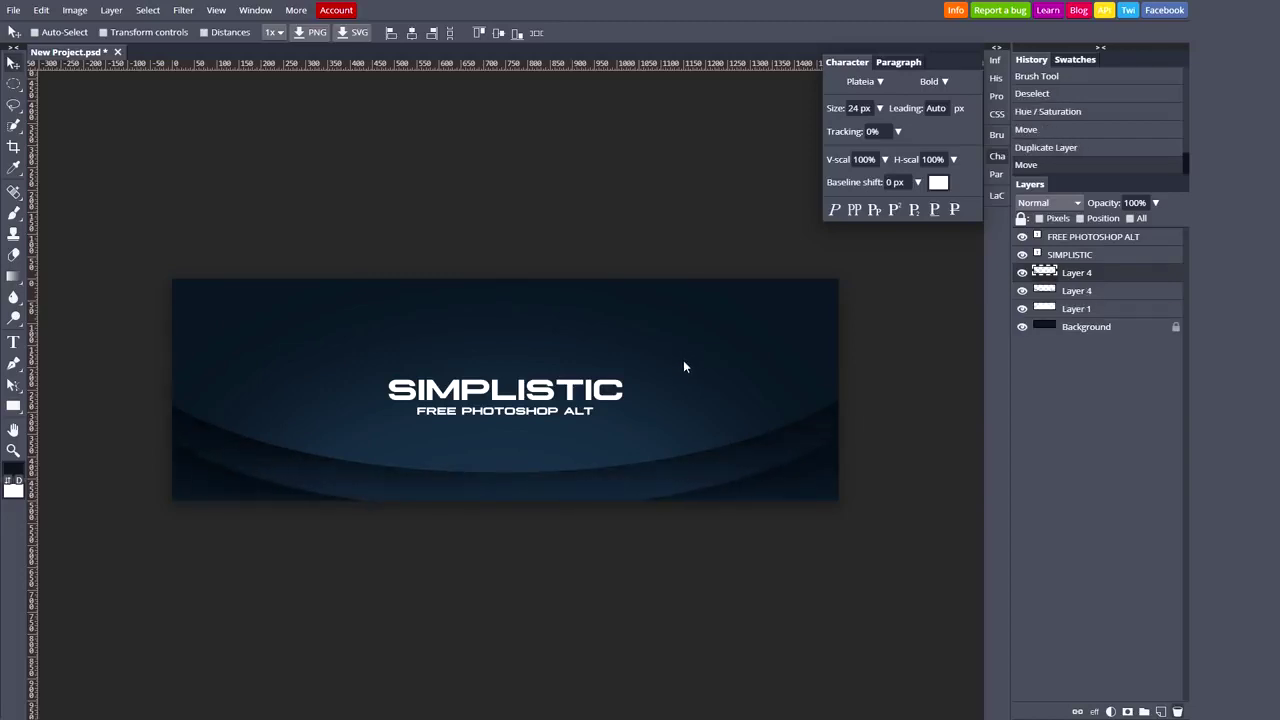
click(1075, 290)
drag(711, 379, 737, 418)
key(ctrl+z)
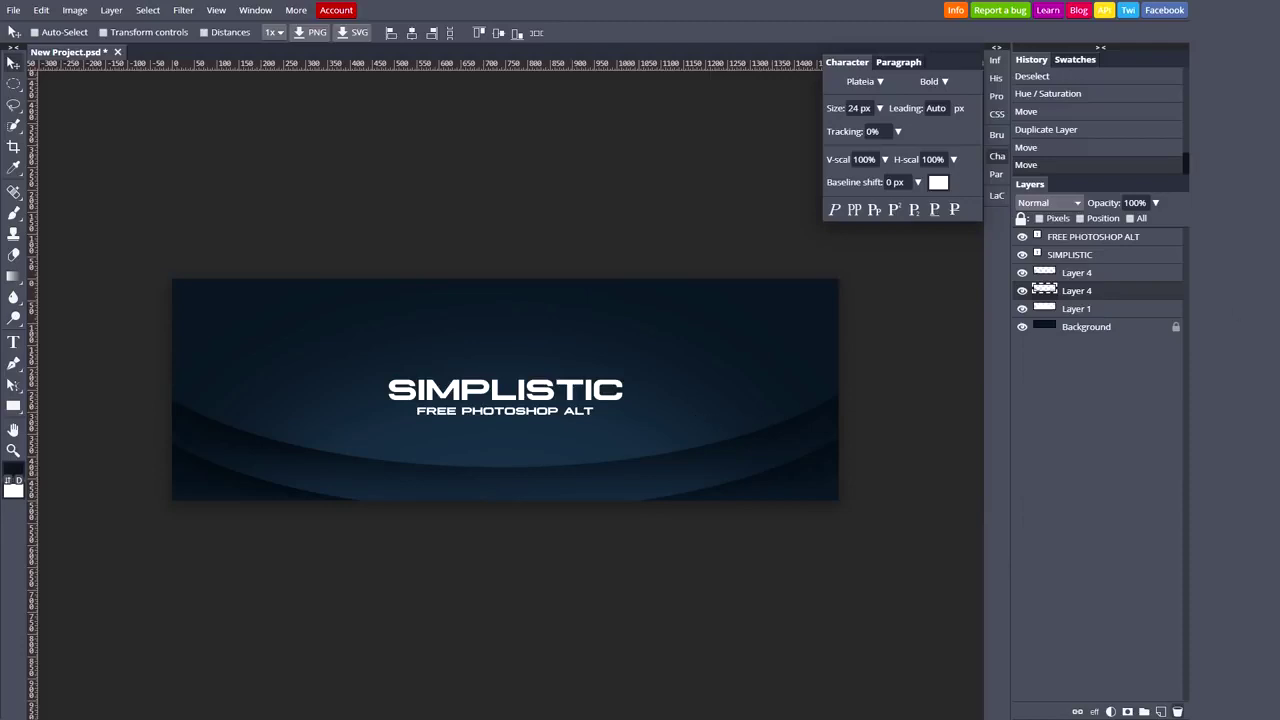
key(alt+Tab)
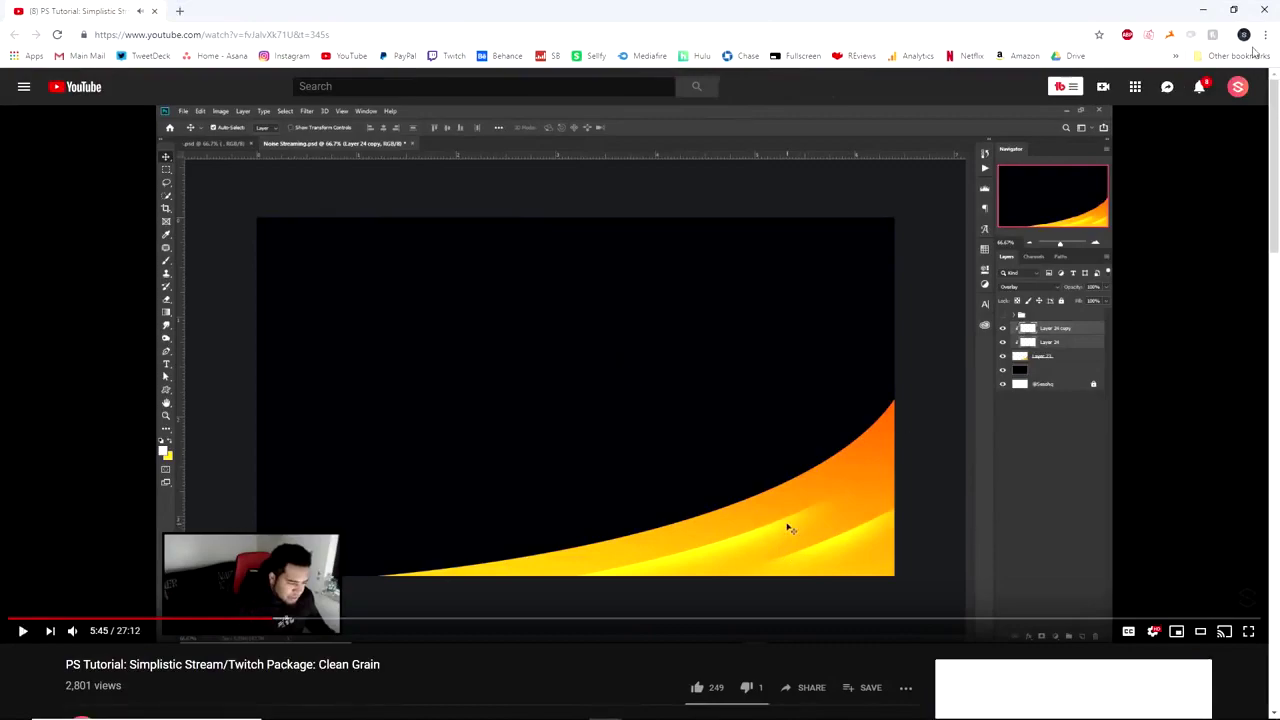
Close the YouTube tutorial browser to return to the Photopea banner
click(1263, 14)
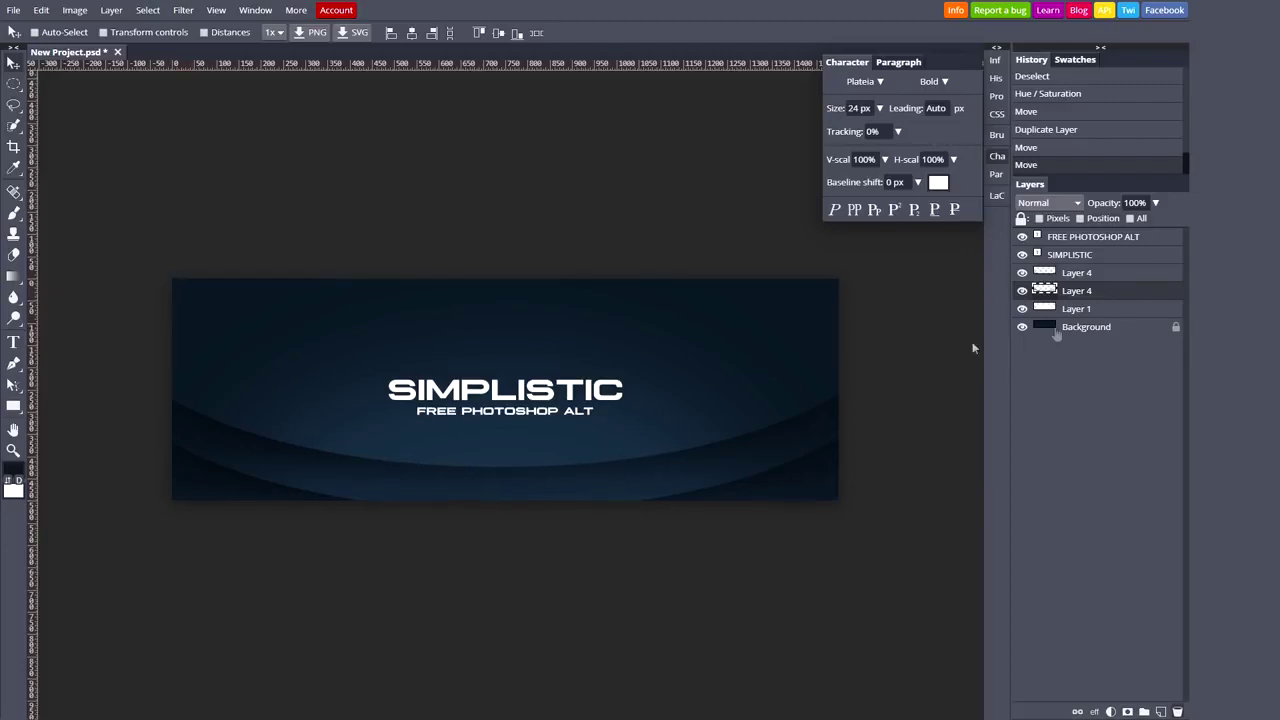
Move the lower Layer 4 curved band above the other Layer 4 in the layer stack
right_click(14, 85)
click(147, 10)
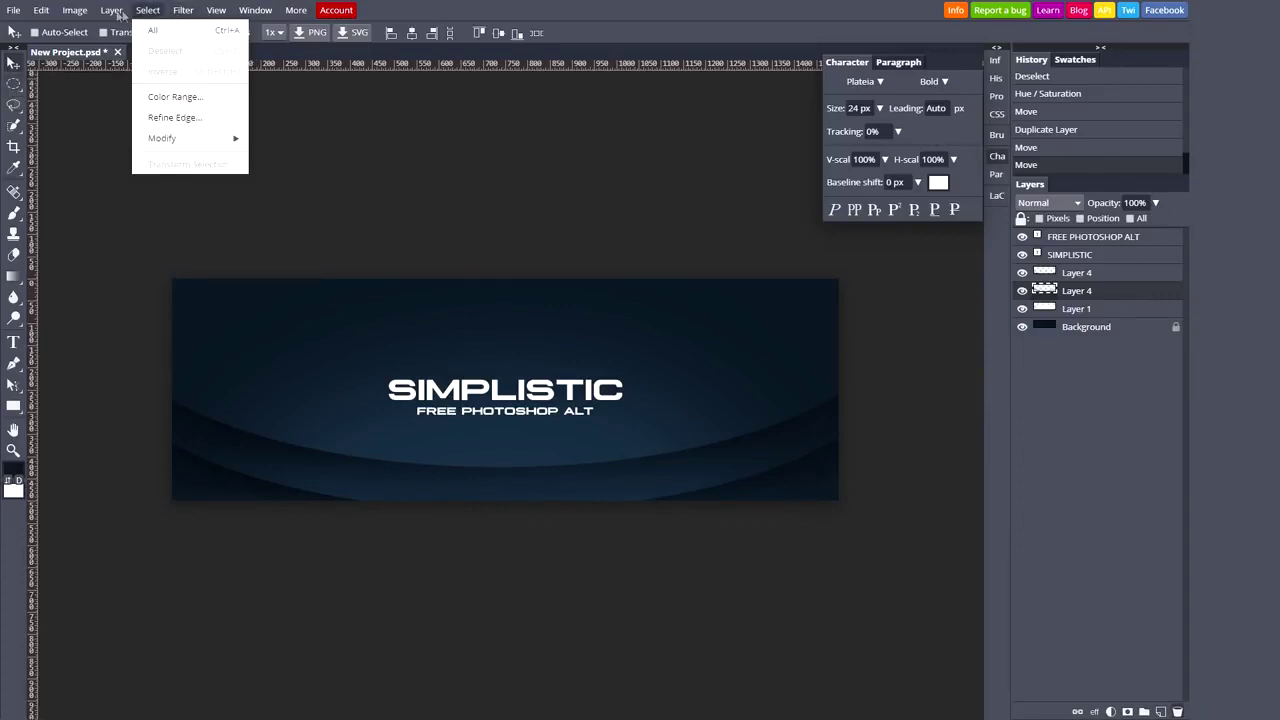
click(111, 10)
mouse_move(140, 143)
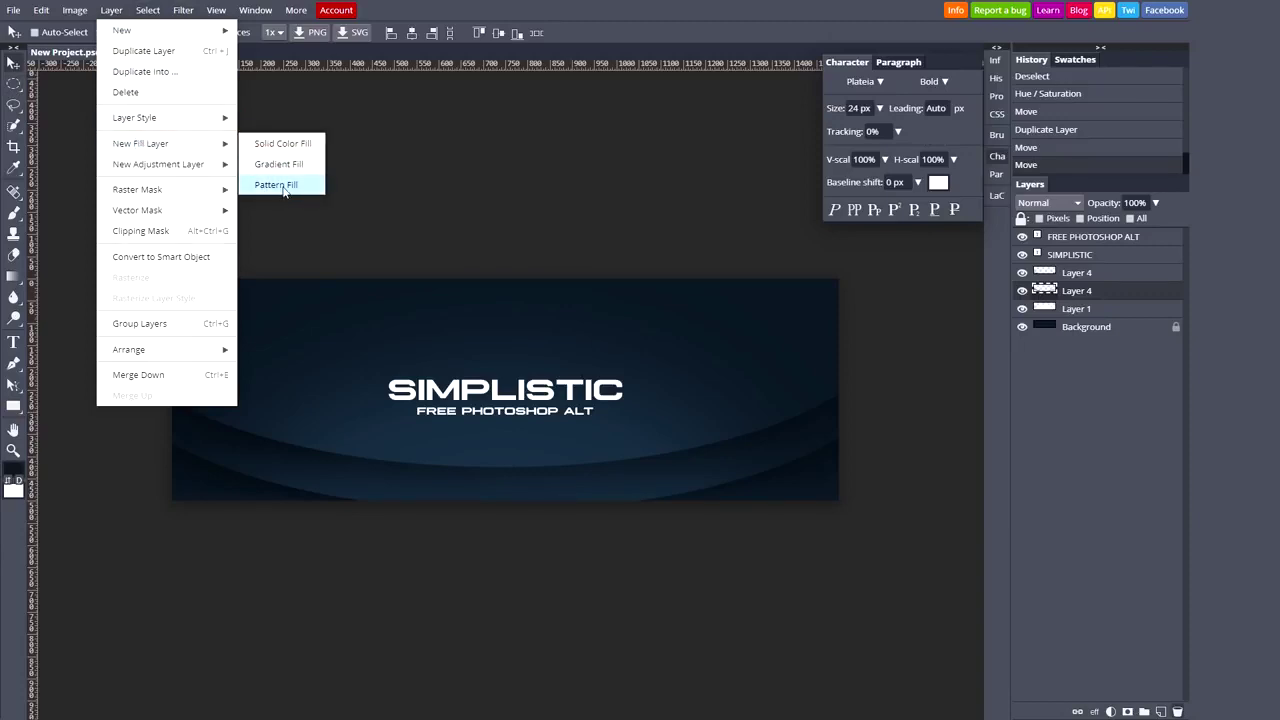
click(506, 363)
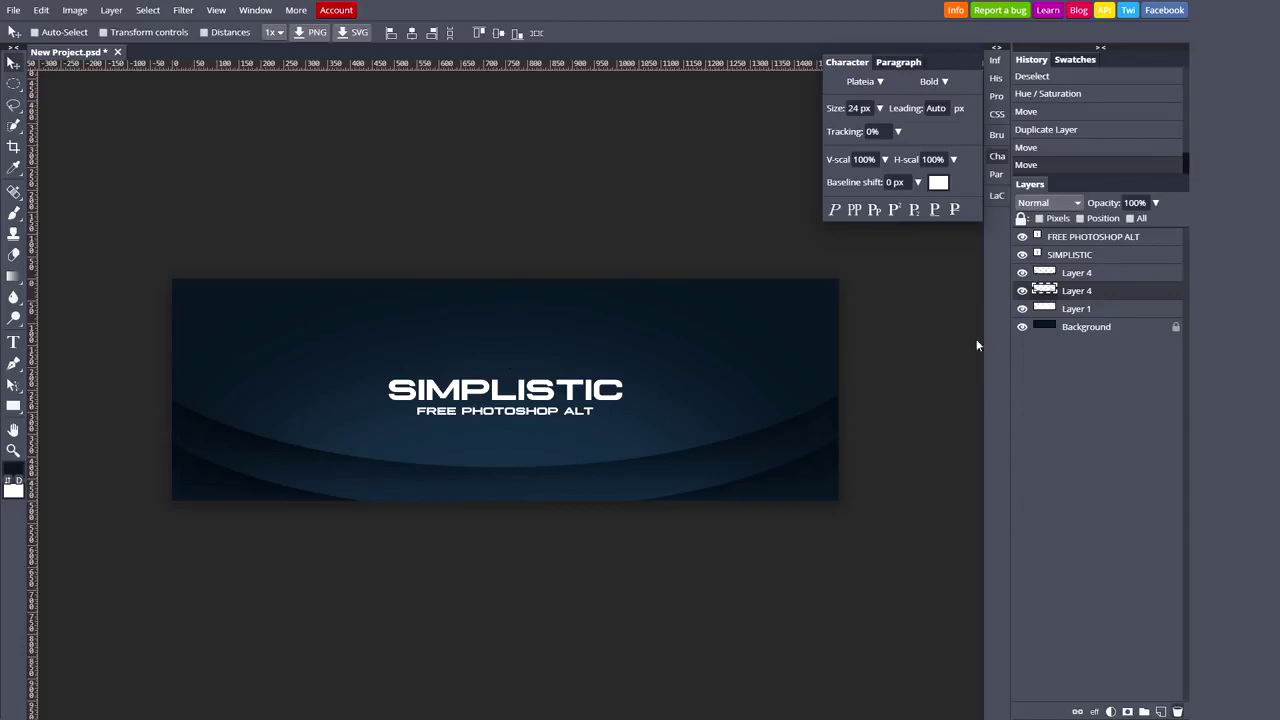
drag(1080, 290, 1085, 273)
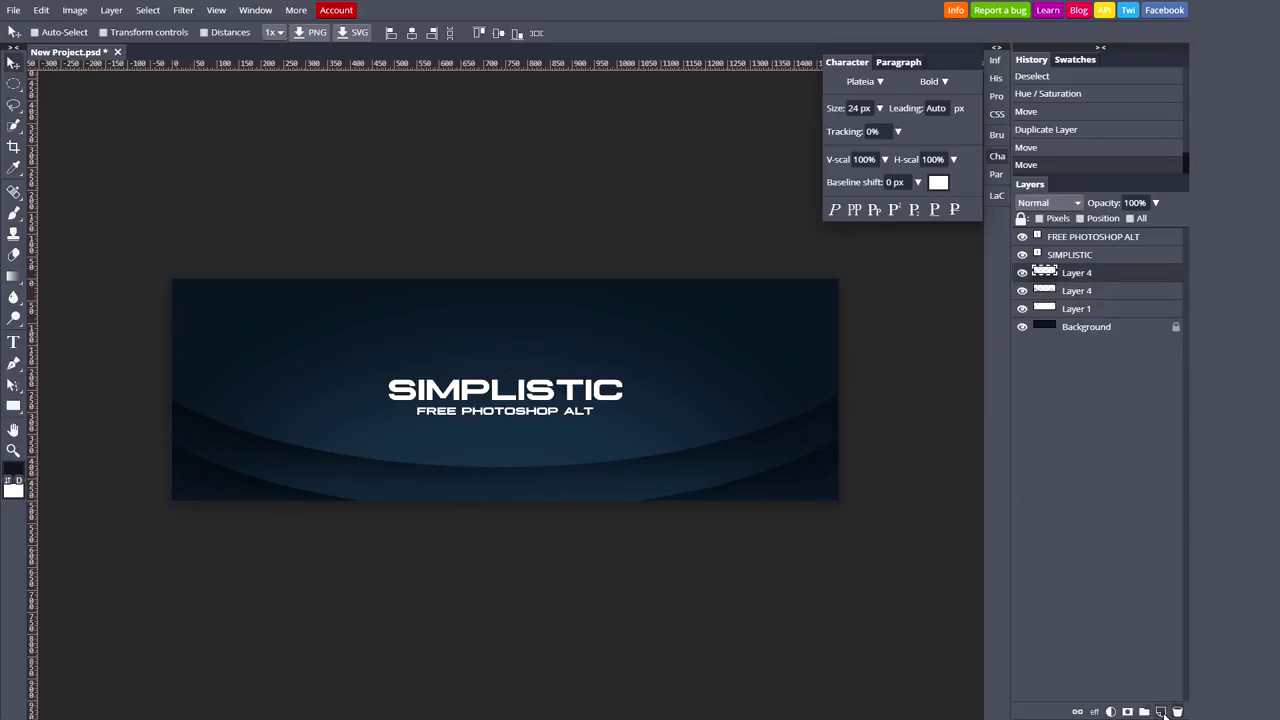
Try out filled pen shapes on the canvas, then delete the two trial shape layers
click(1161, 711)
key(p)
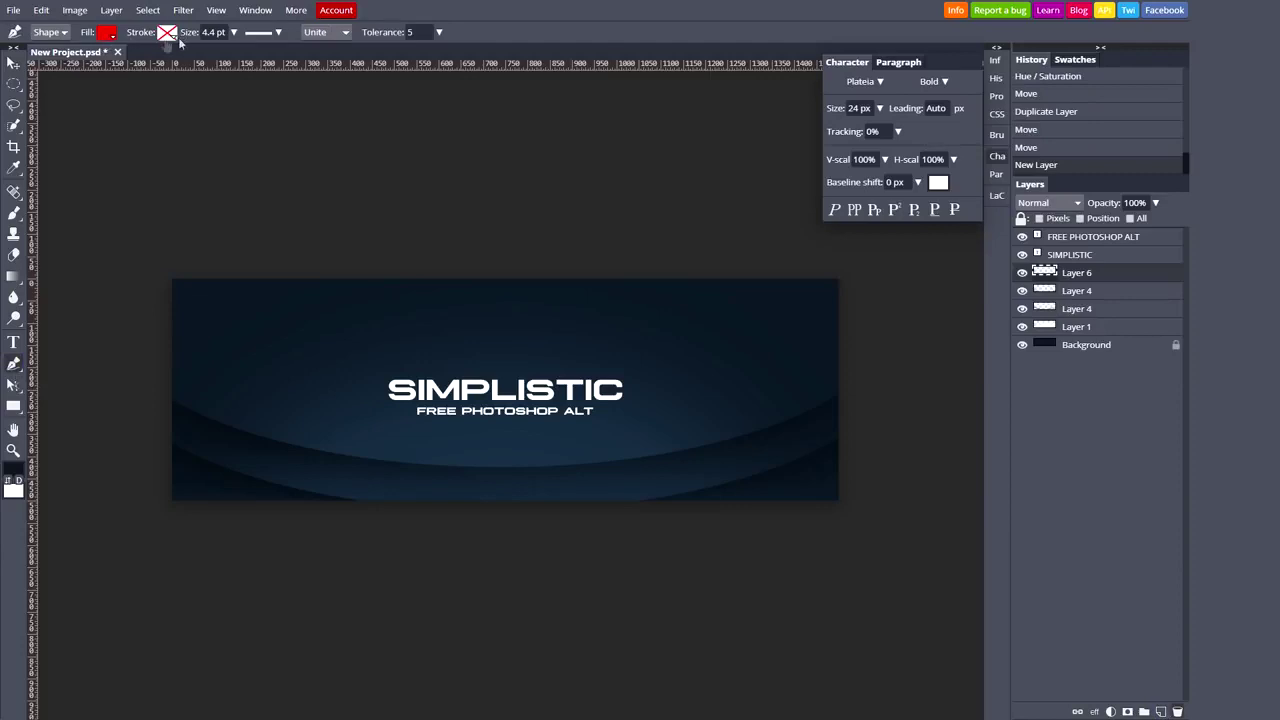
click(279, 33)
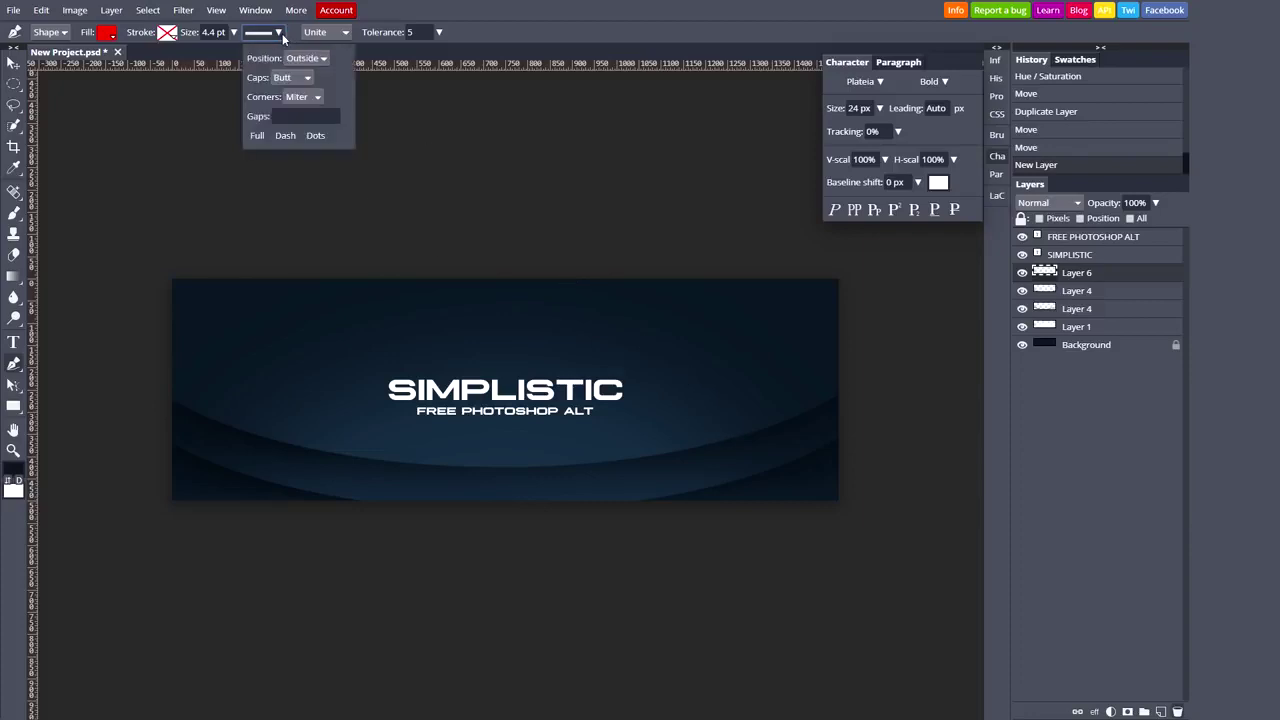
click(805, 489)
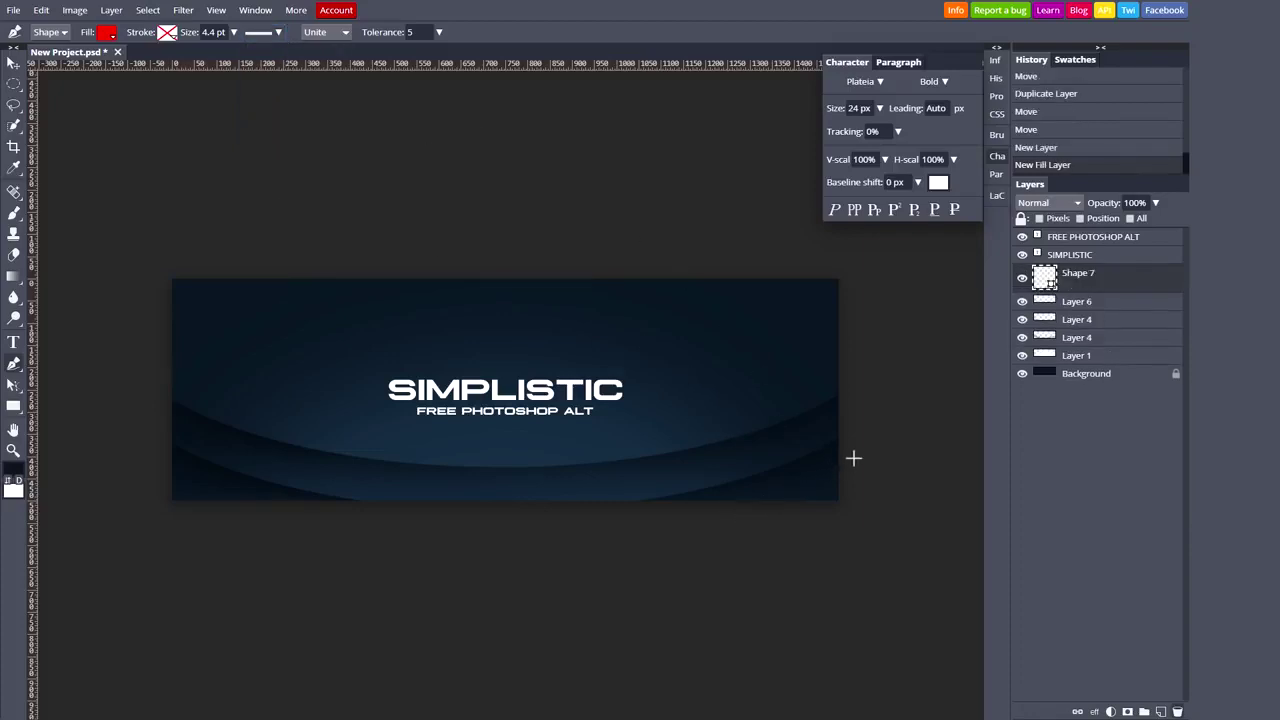
click(853, 458)
click(50, 33)
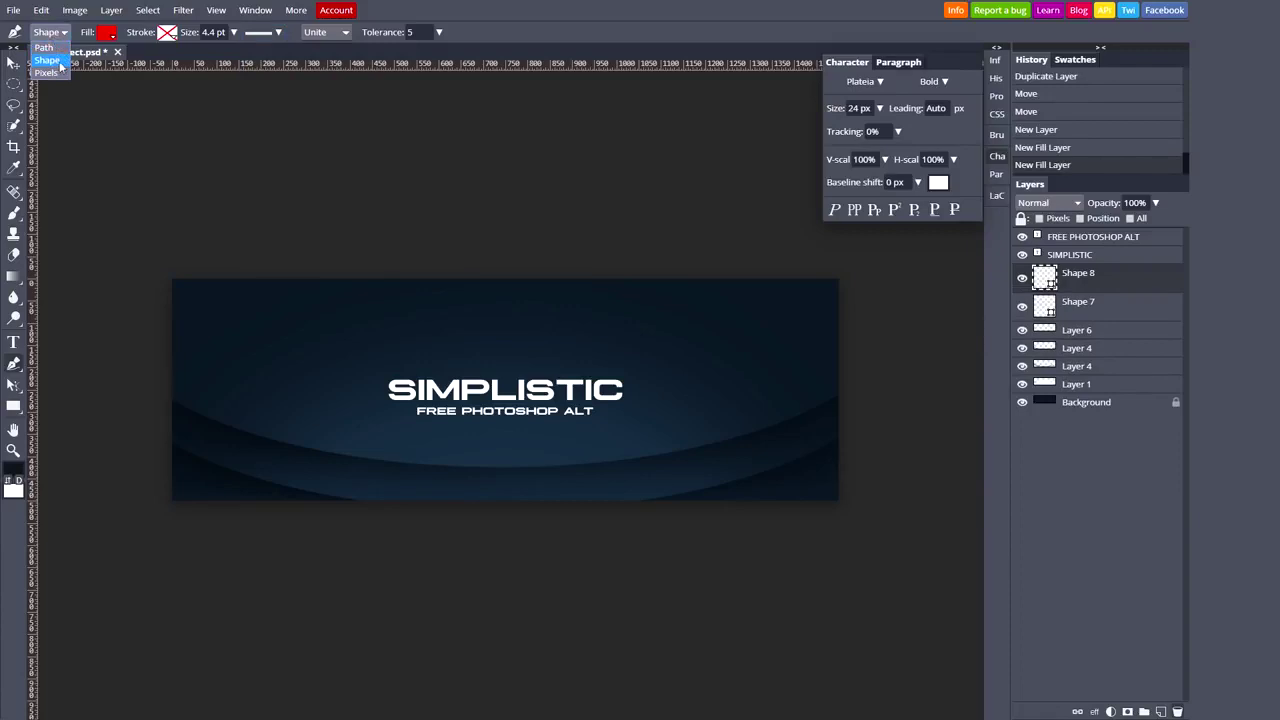
click(47, 60)
shift+click(1080, 302)
drag(1080, 302, 1177, 711)
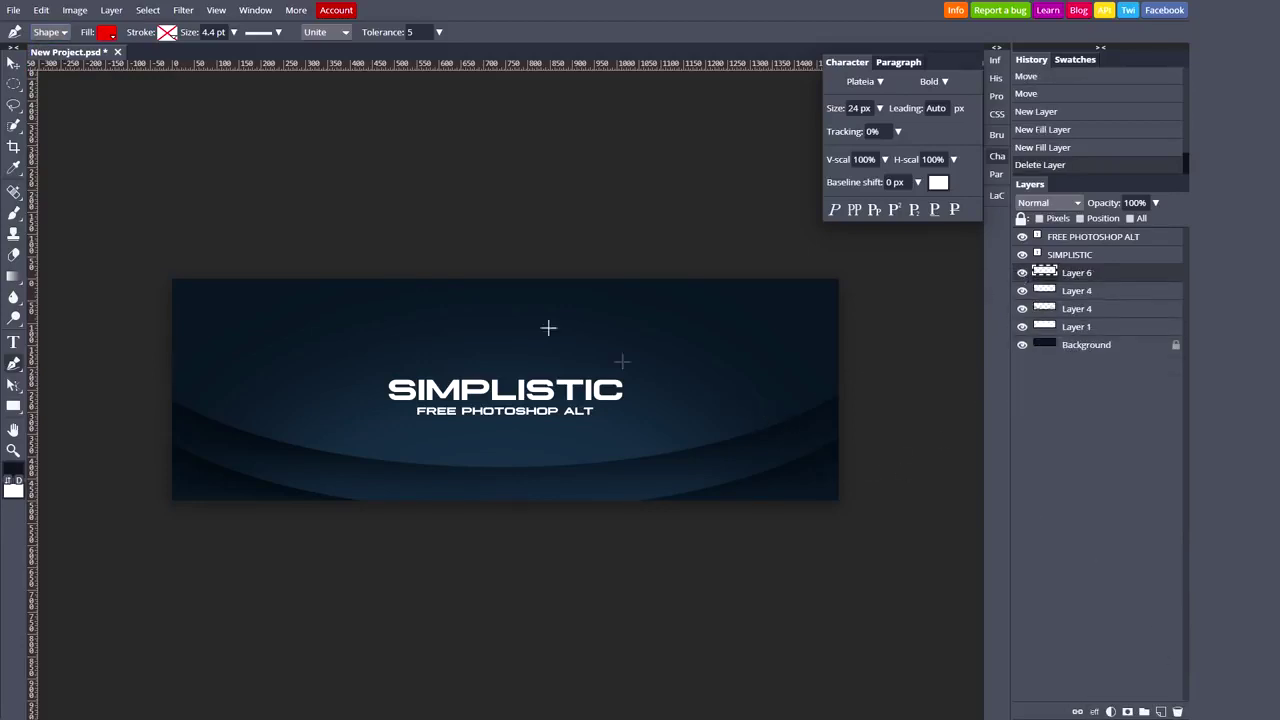
Discard an unfinished red swoosh path and its empty Shape 7 layer, adding empty Layer 7
right_click(14, 365)
click(60, 372)
click(726, 511)
click(846, 459)
click(862, 427)
key(ctrl+z)
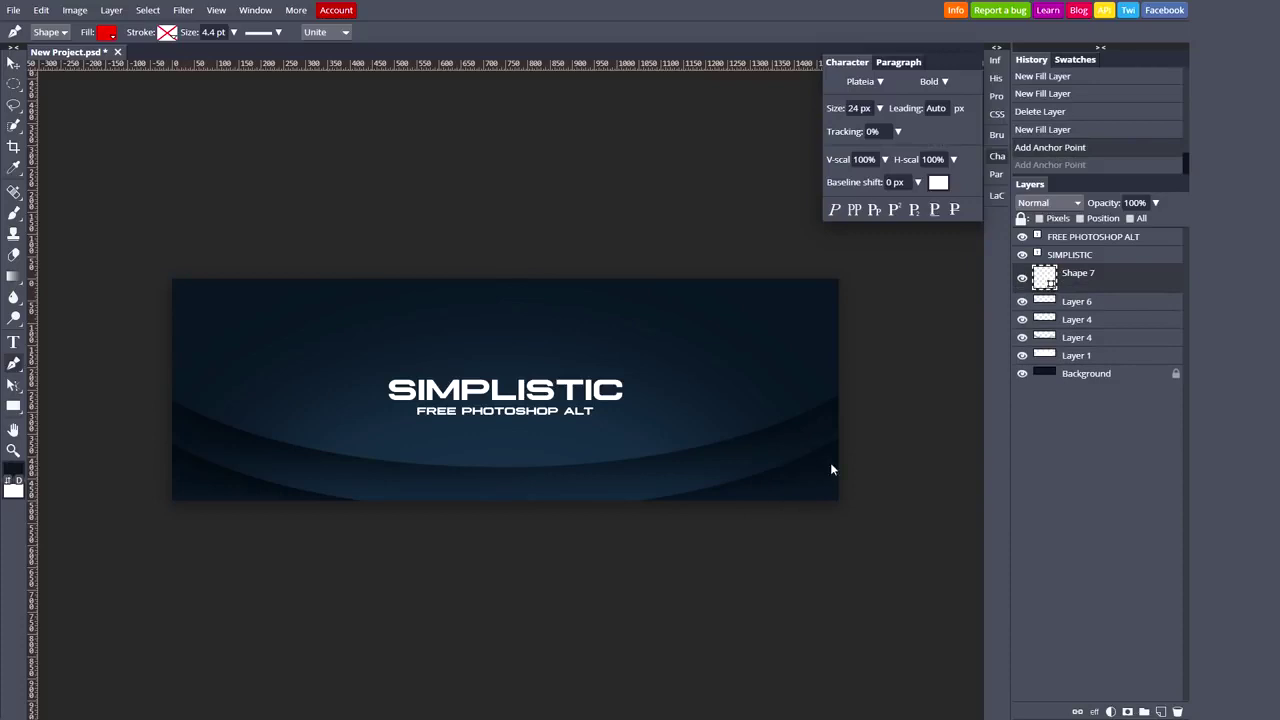
click(880, 373)
key(ctrl+z)
click(894, 389)
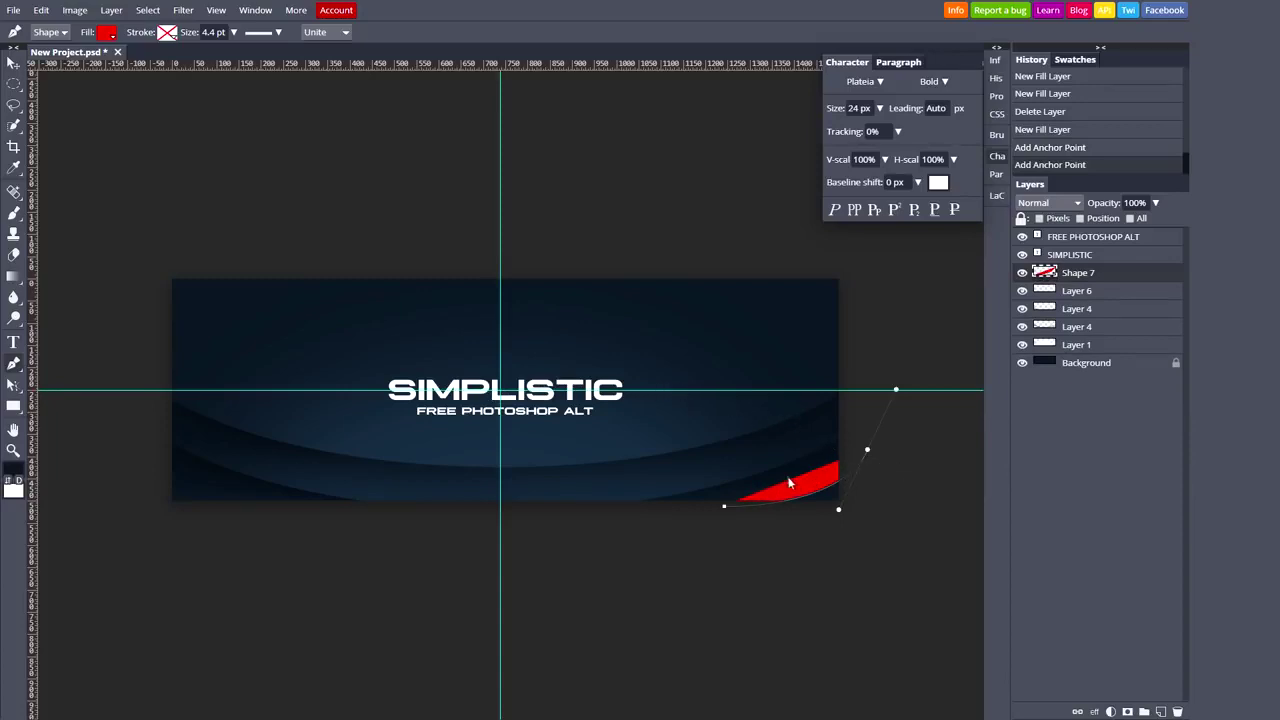
key(Delete)
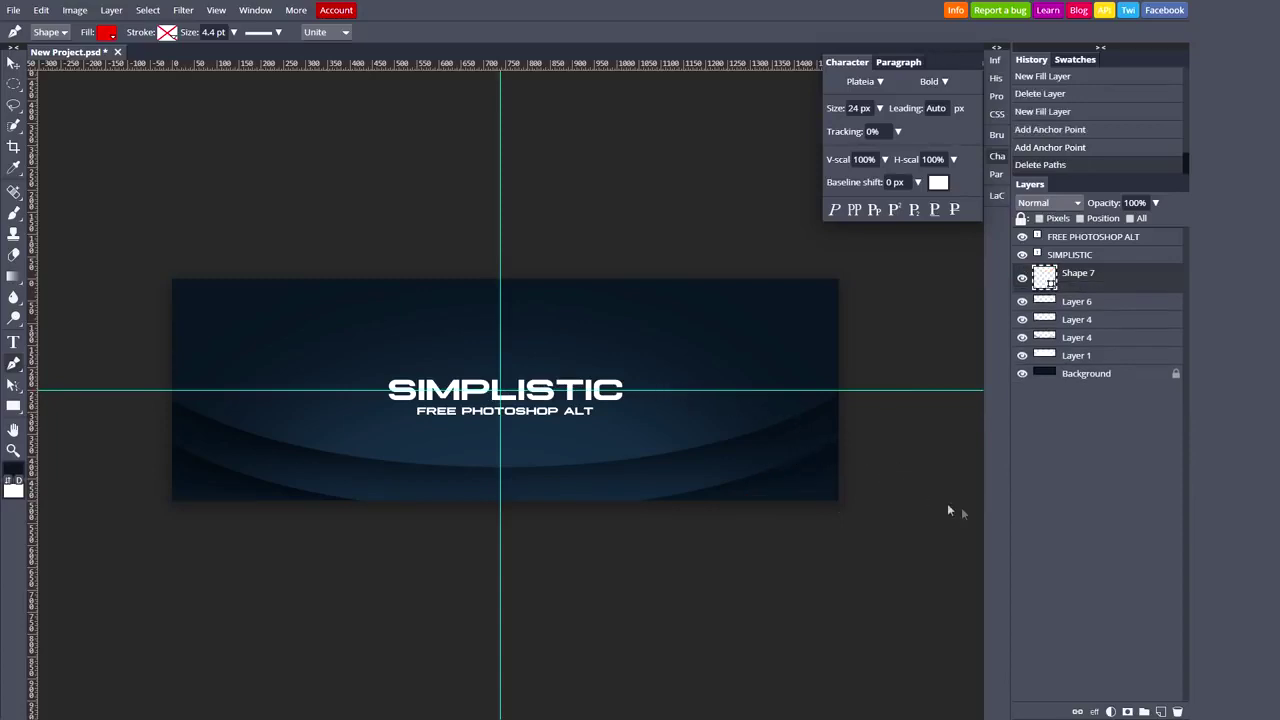
drag(1127, 288, 1177, 712)
click(1160, 712)
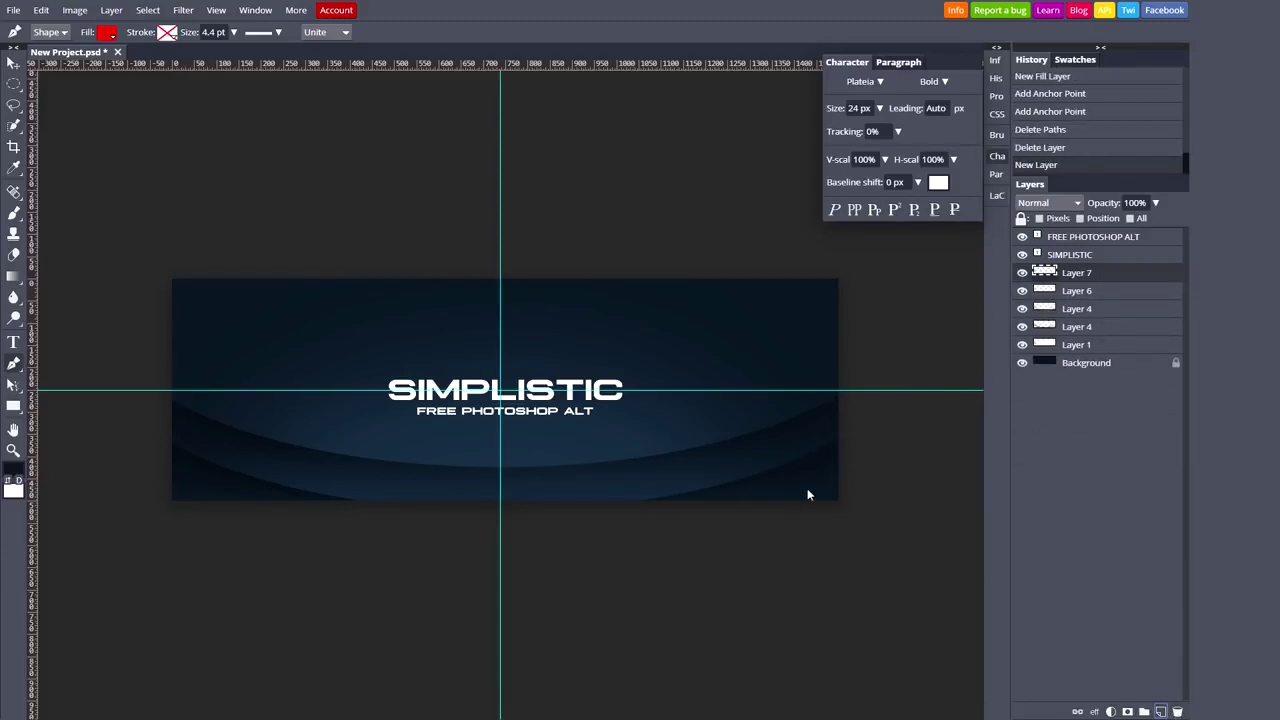
Draw a closed, curved red swoosh path around the banner's bottom-right corner as Shape 8
scroll(808, 494, up, 2)
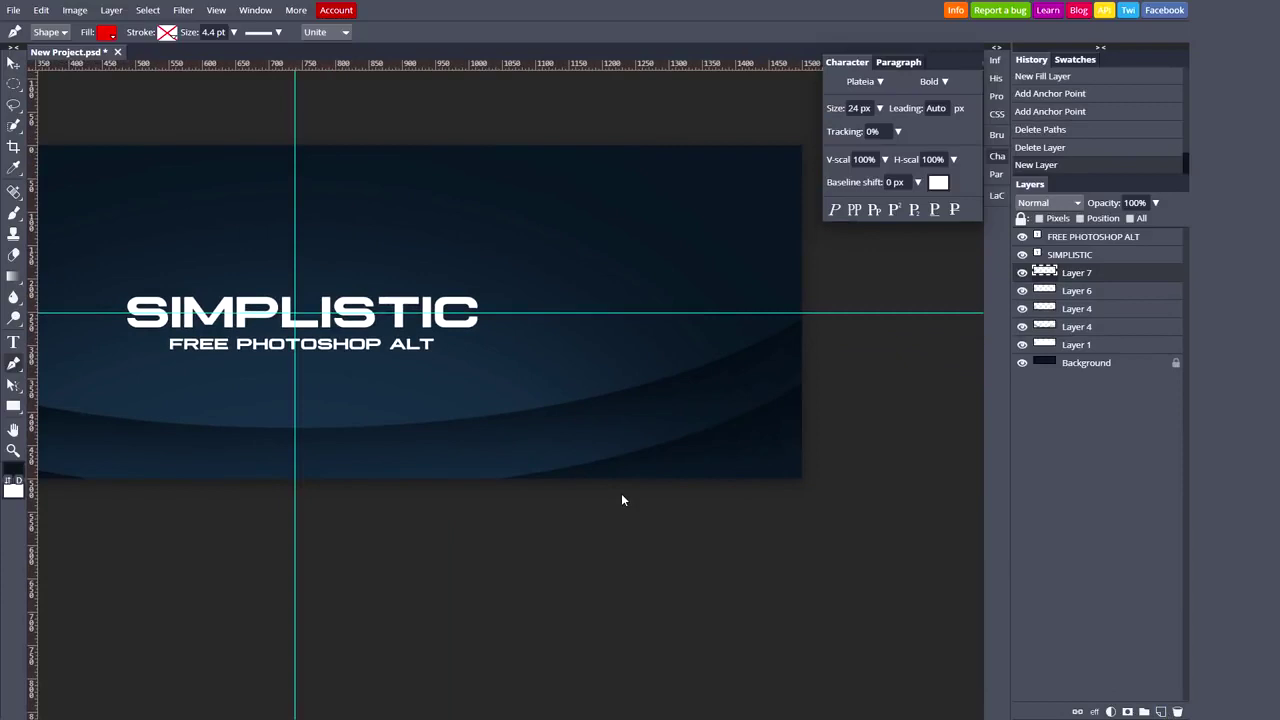
click(621, 494)
drag(826, 394, 866, 327)
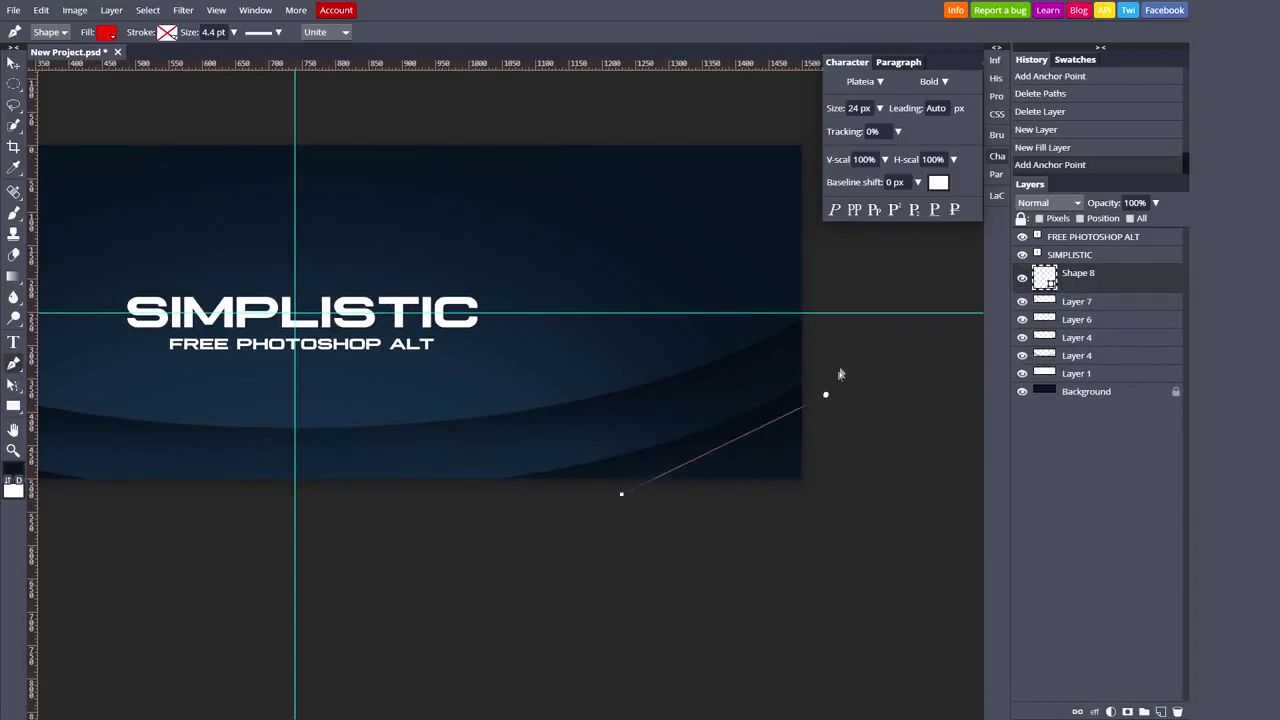
click(871, 449)
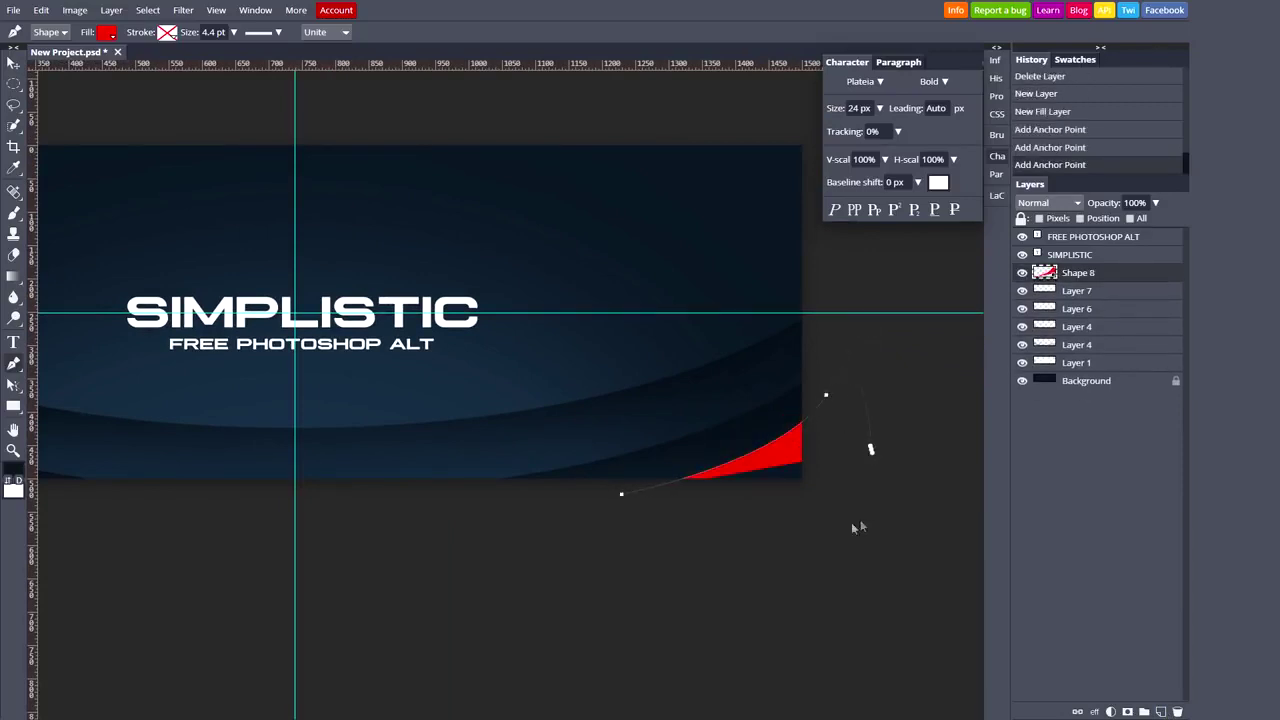
click(862, 518)
click(789, 529)
click(621, 493)
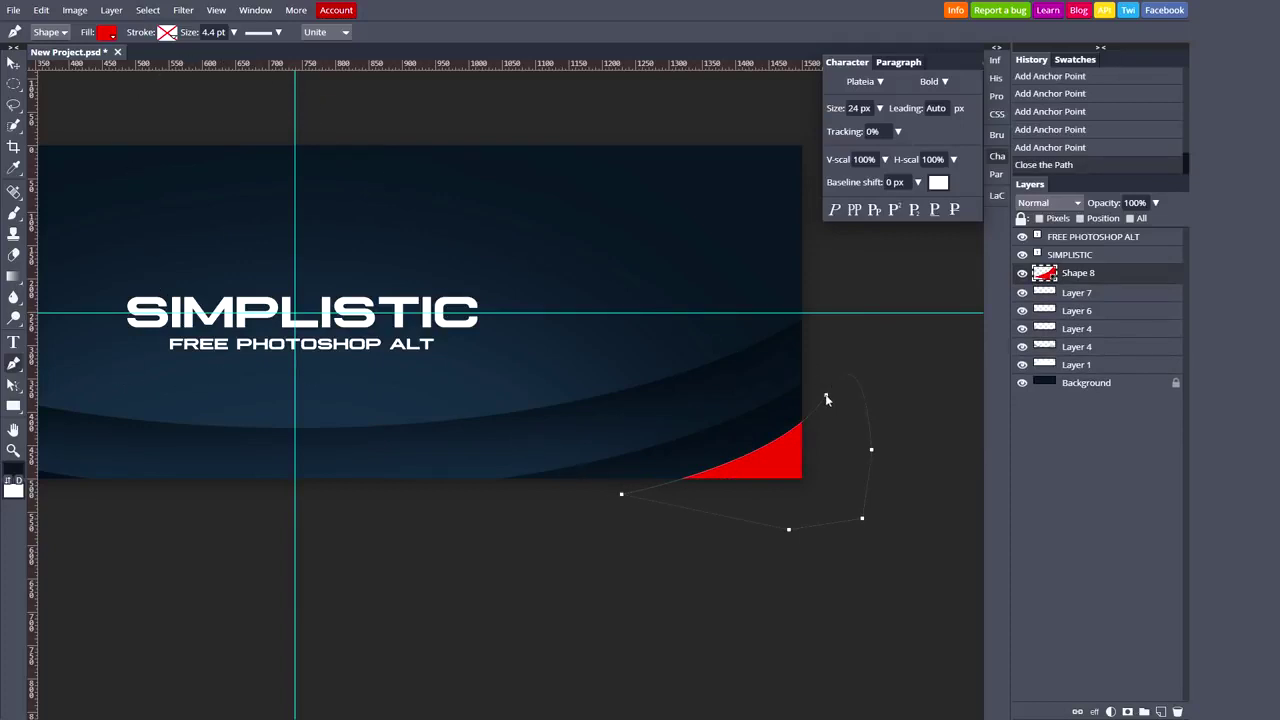
drag(826, 399, 833, 476)
key(ctrl+z)
click(12, 64)
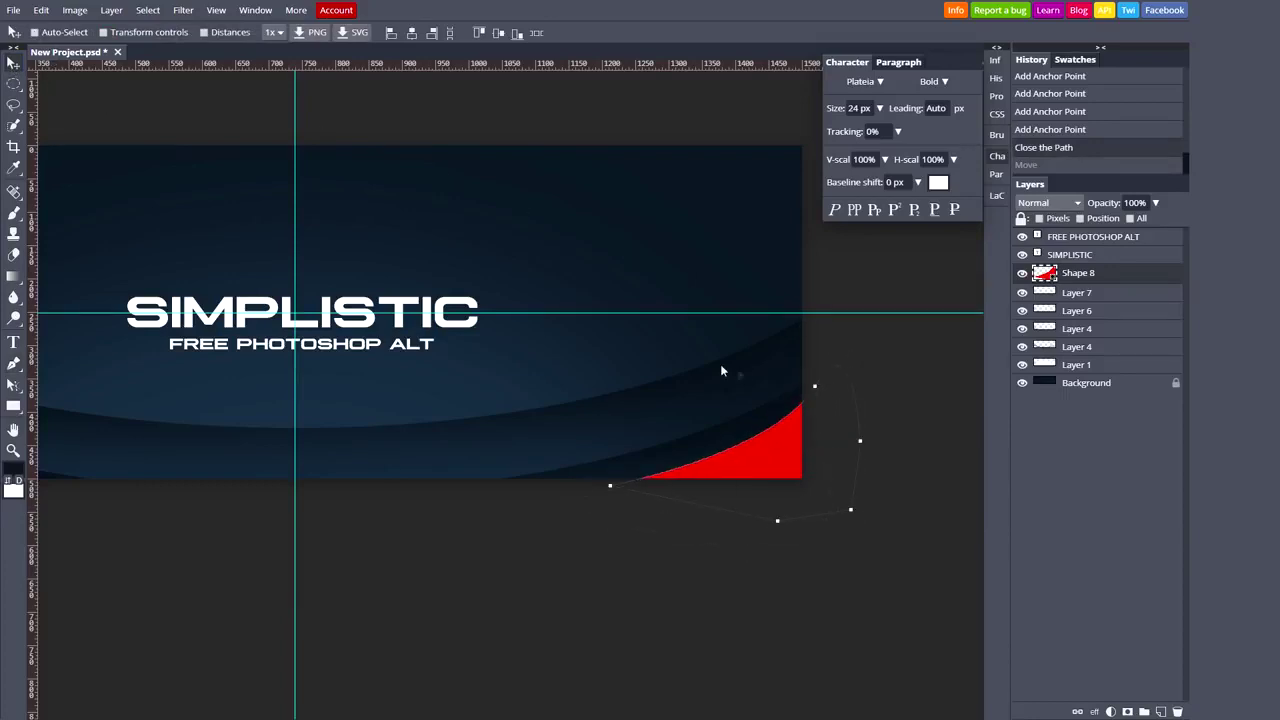
Select the whole swoosh path with path selection, undoing a trial move
right_click(13, 385)
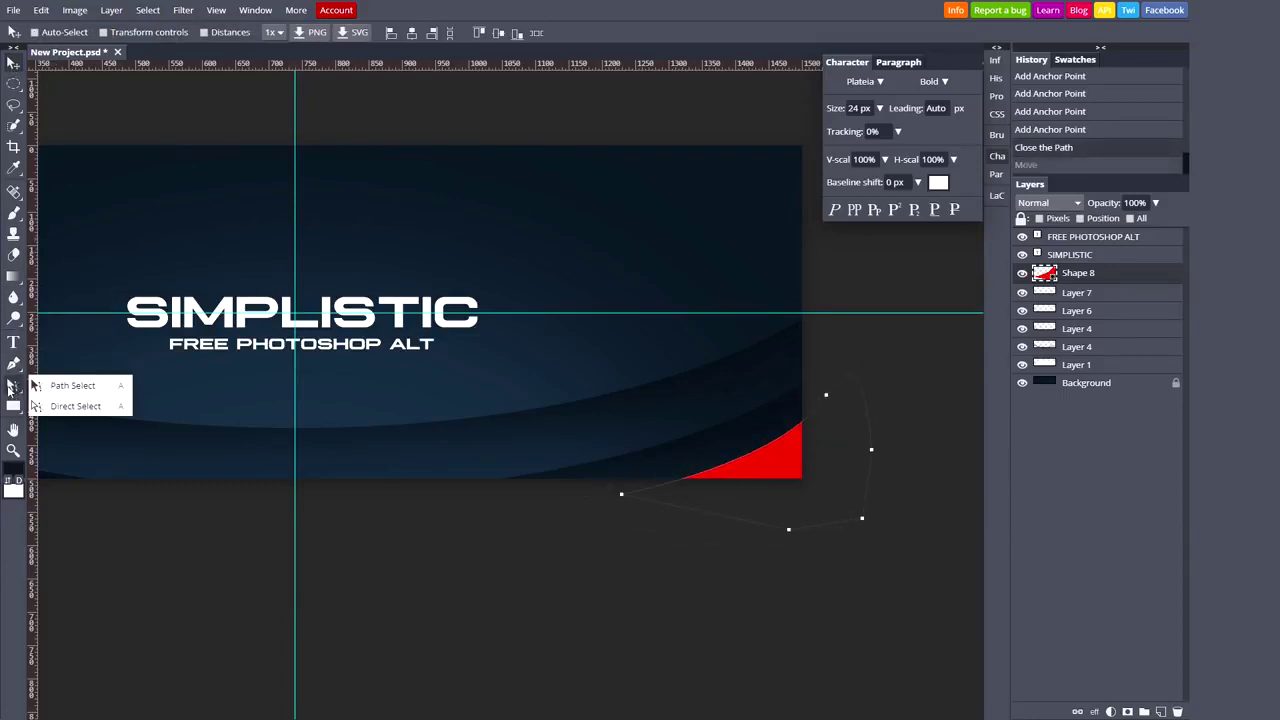
click(86, 395)
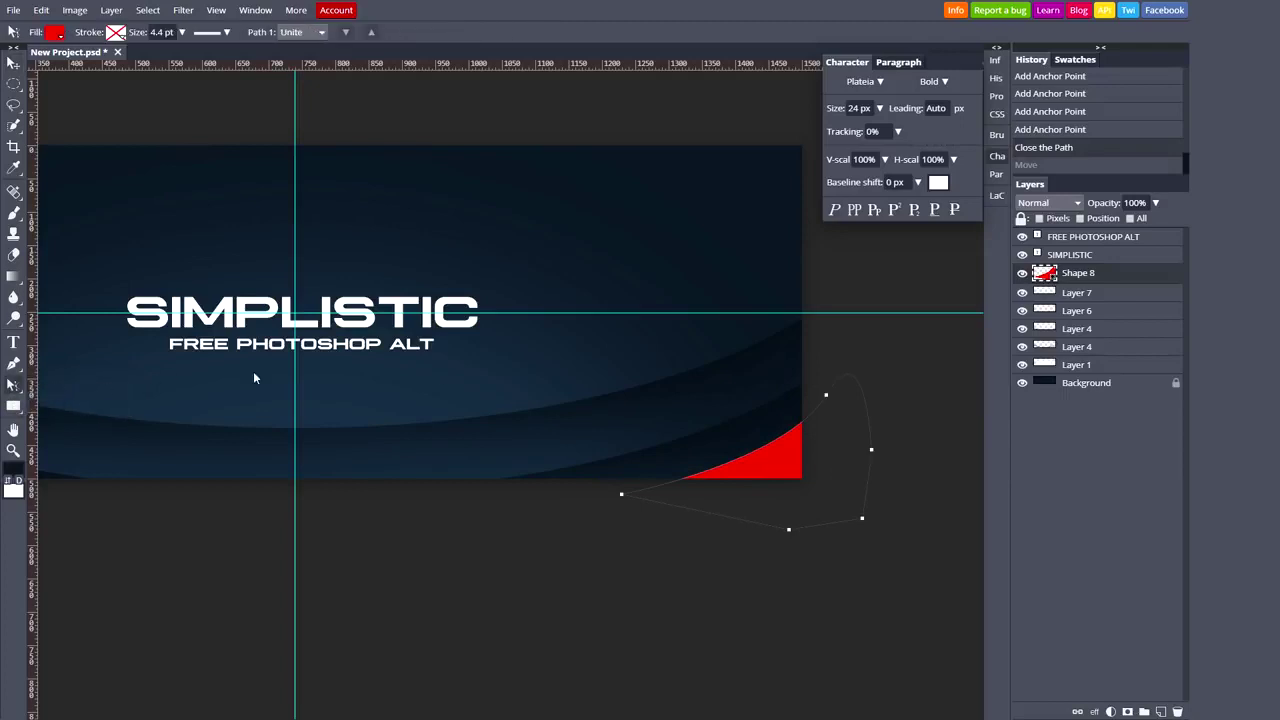
click(827, 398)
drag(838, 428, 826, 392)
click(826, 400)
click(827, 395)
drag(827, 395, 810, 381)
key(ctrl+z)
Reshape the swoosh's anchors, pulling one up-right and shifting the lower-left point further left
right_click(13, 385)
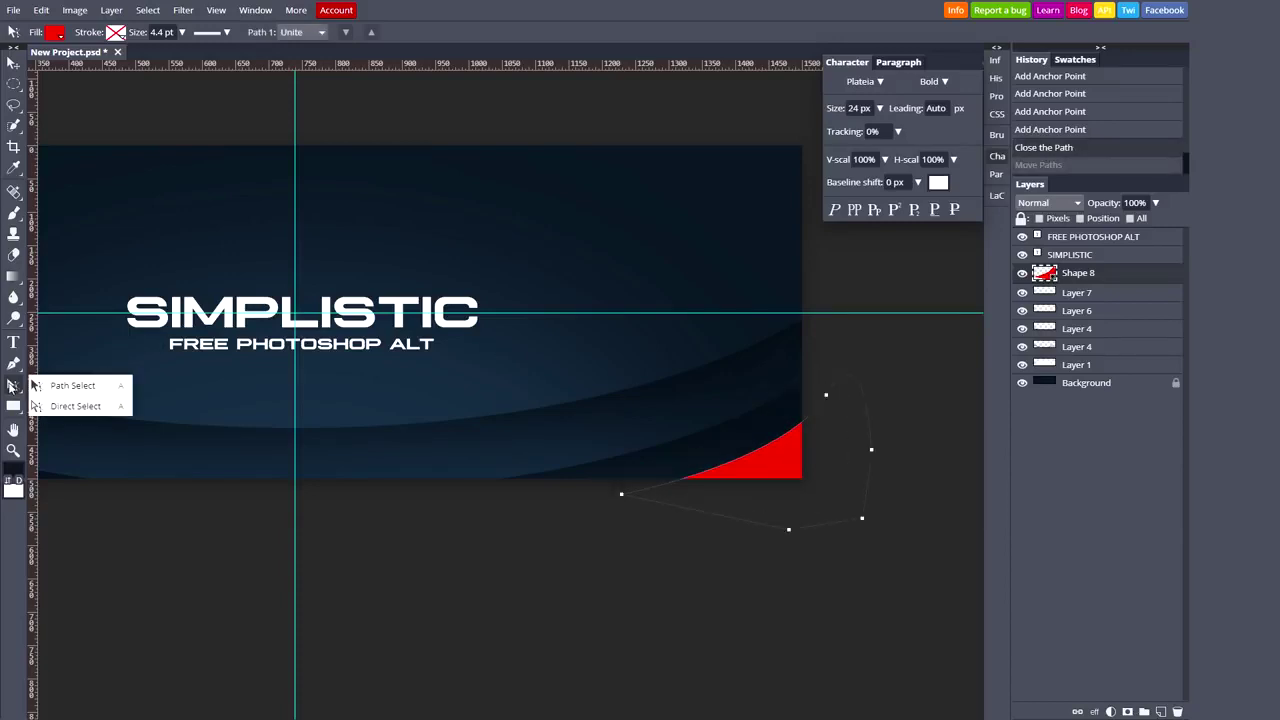
click(60, 404)
click(826, 396)
drag(826, 399, 861, 381)
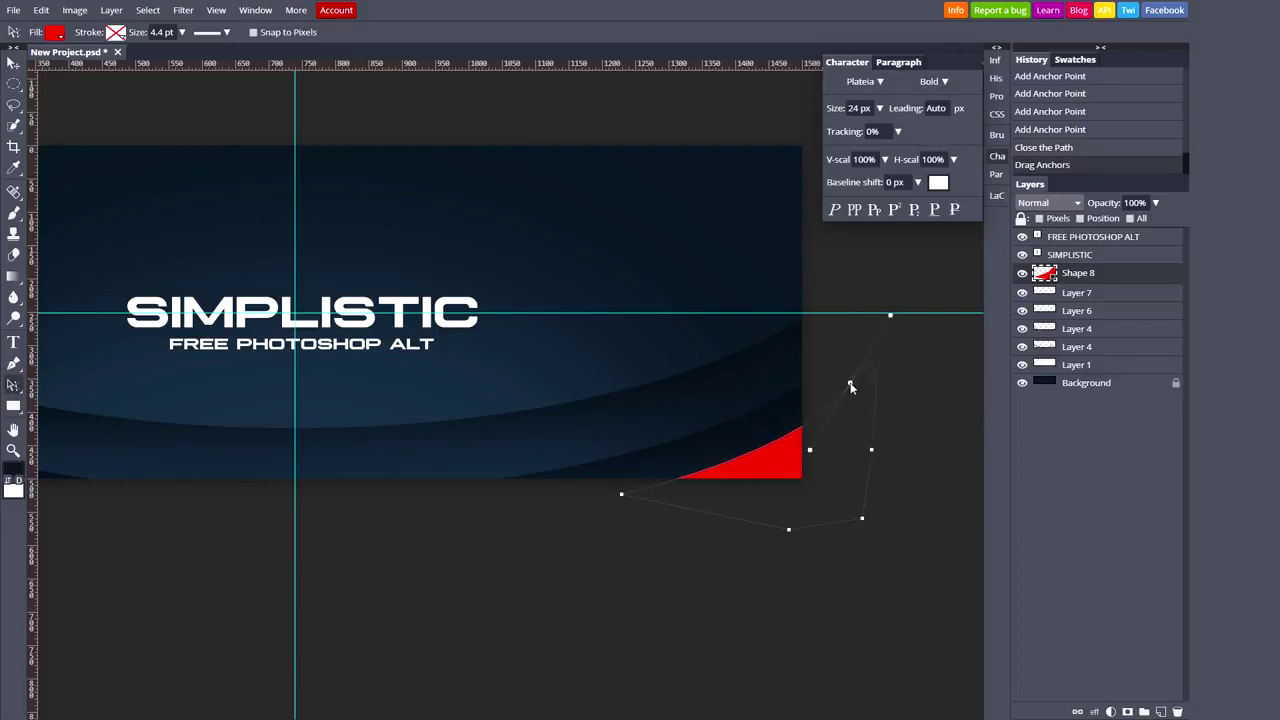
drag(861, 381, 851, 389)
key(ctrl+z)
drag(620, 497, 611, 497)
key(ctrl+z)
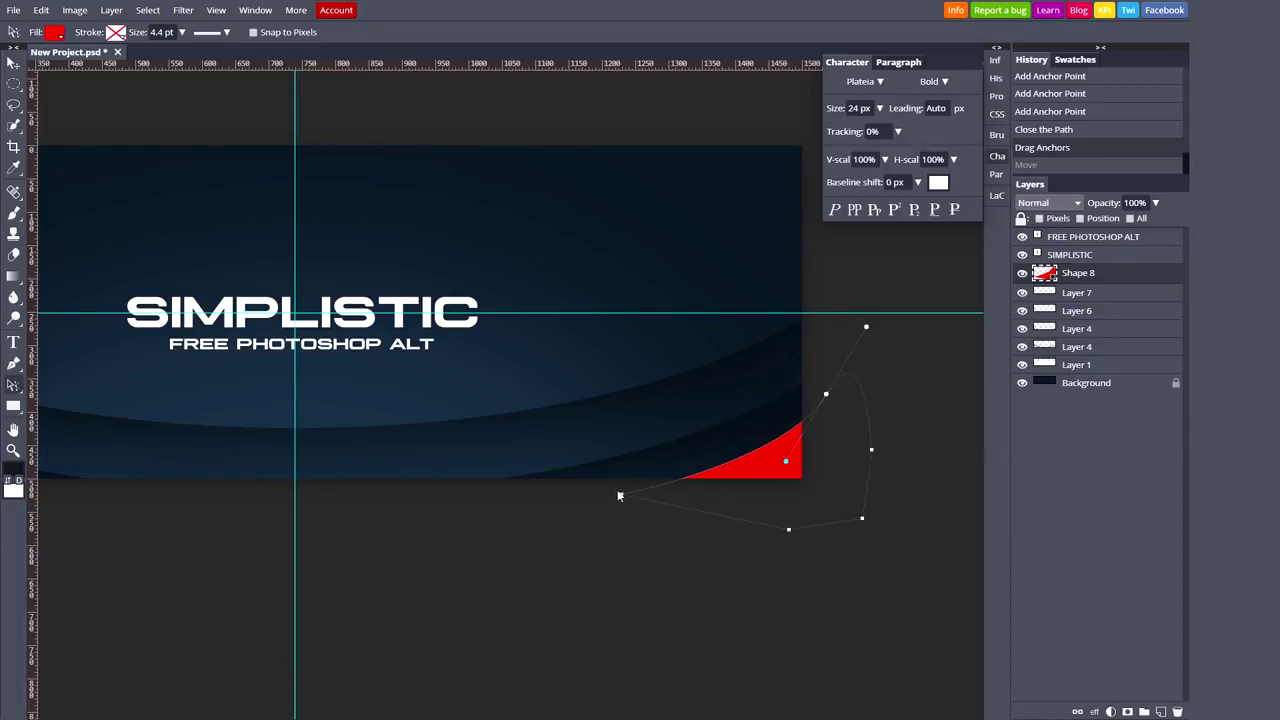
drag(621, 497, 600, 499)
Rasterize the Shape 8 swoosh layer into pixels
click(8, 64)
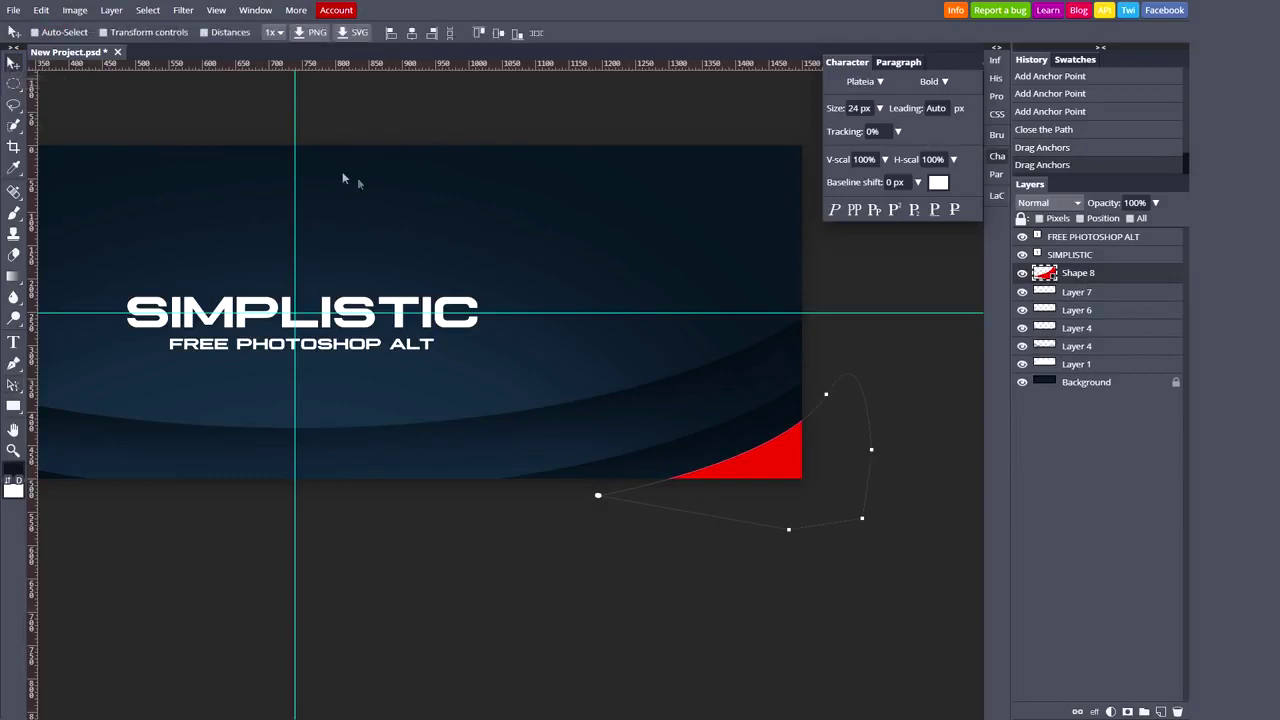
right_click(1110, 287)
click(1087, 423)
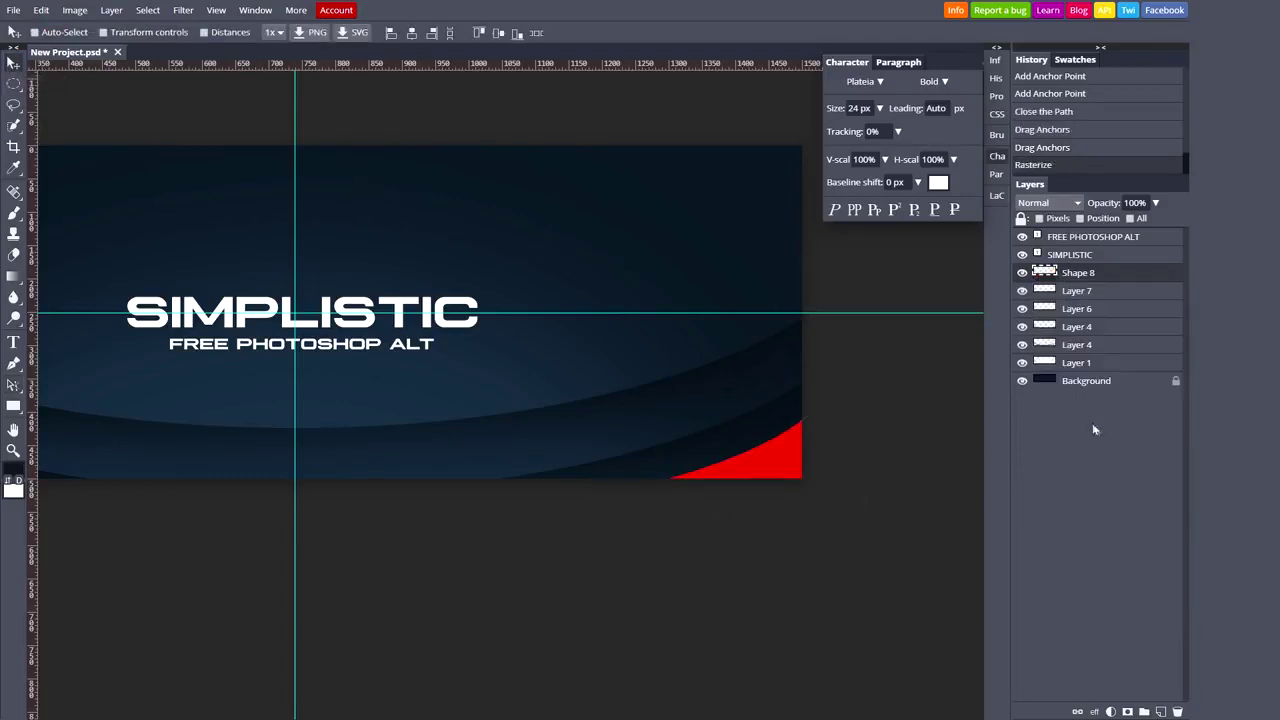
Add a Gradient Overlay to Shape 8 and set its first stop to a light red-orange
double_click(1141, 281)
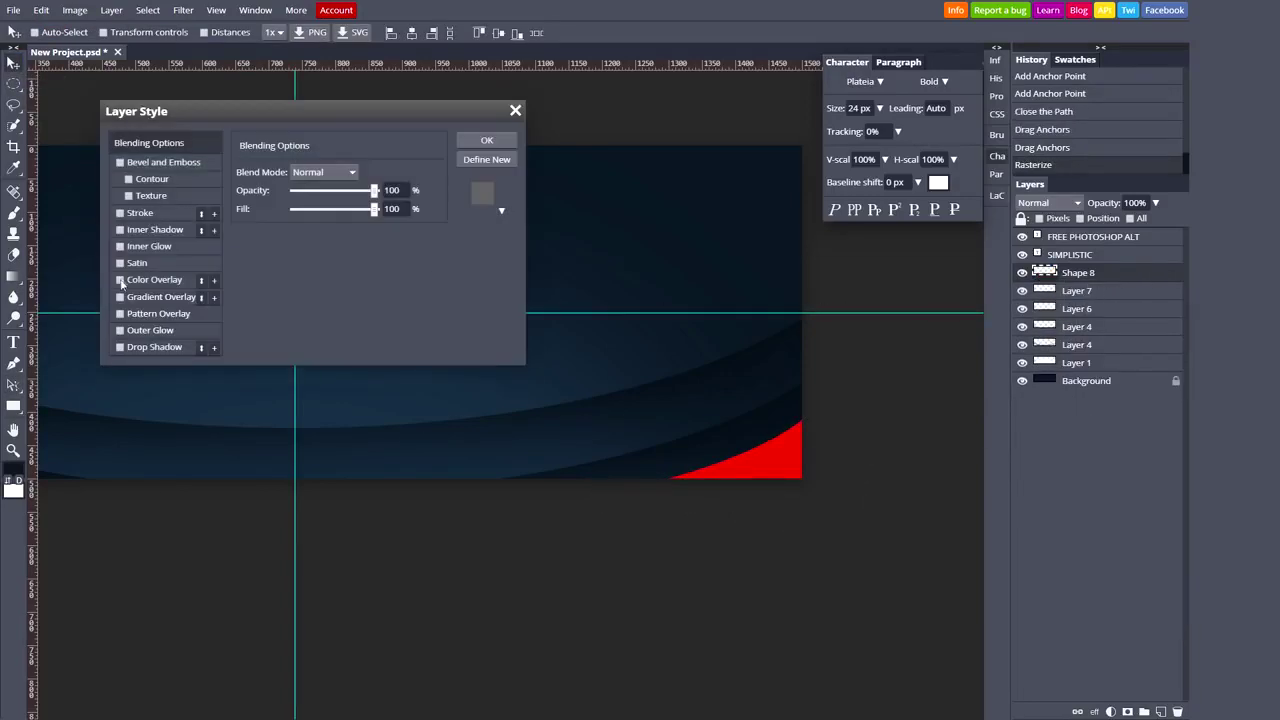
click(155, 301)
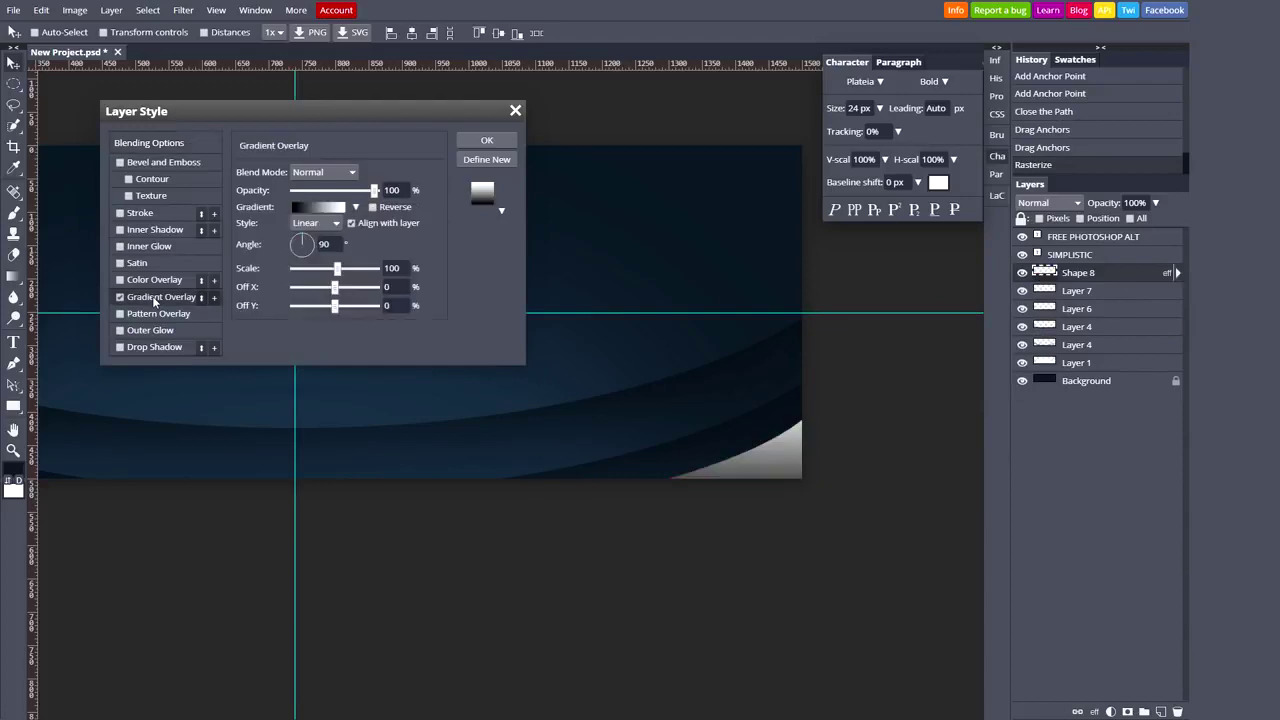
click(309, 208)
click(118, 252)
click(219, 313)
click(278, 276)
click(285, 293)
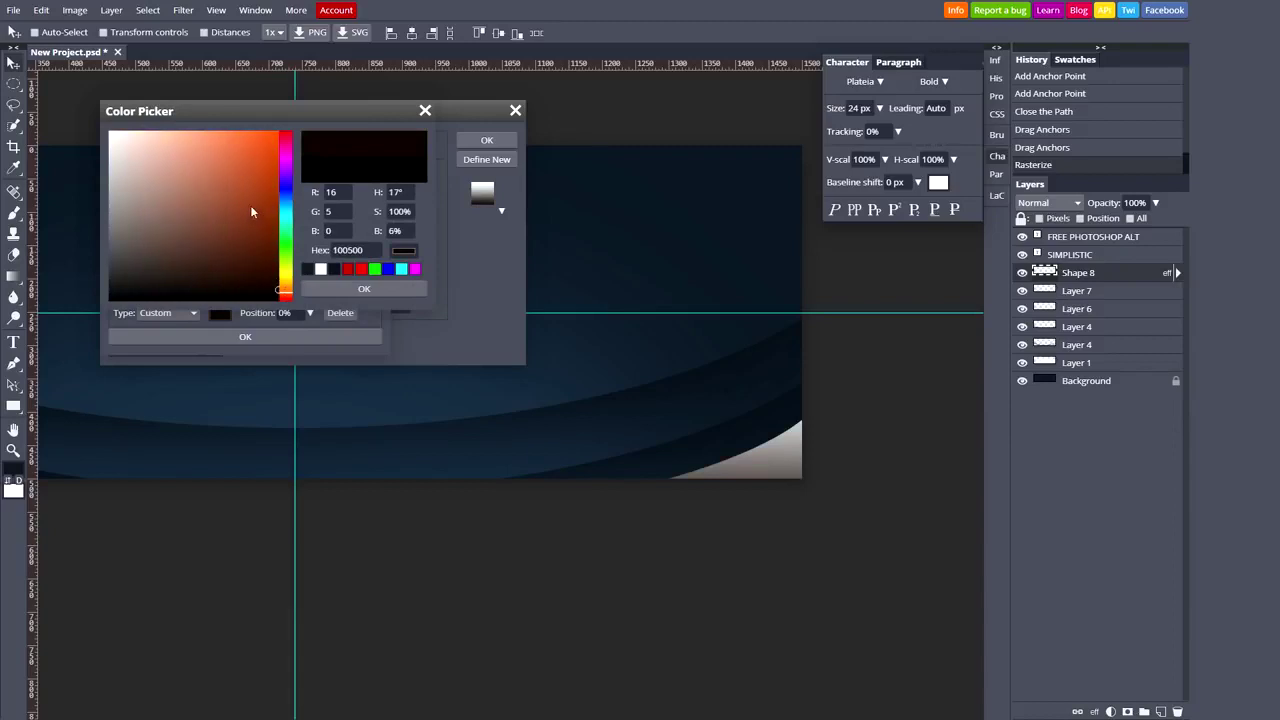
click(251, 162)
click(285, 295)
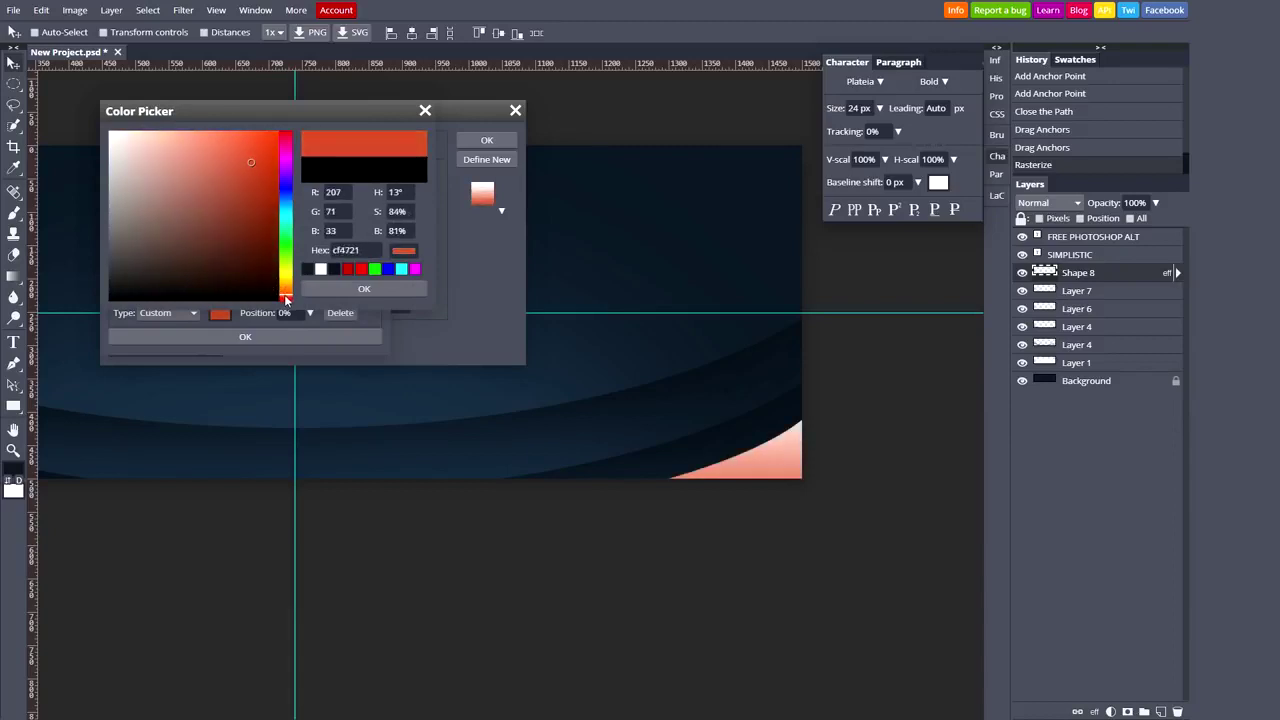
click(248, 148)
click(285, 286)
click(286, 289)
click(350, 289)
Set the second gradient stop to bright orange, apply the style, and add empty Layer 9
double_click(370, 254)
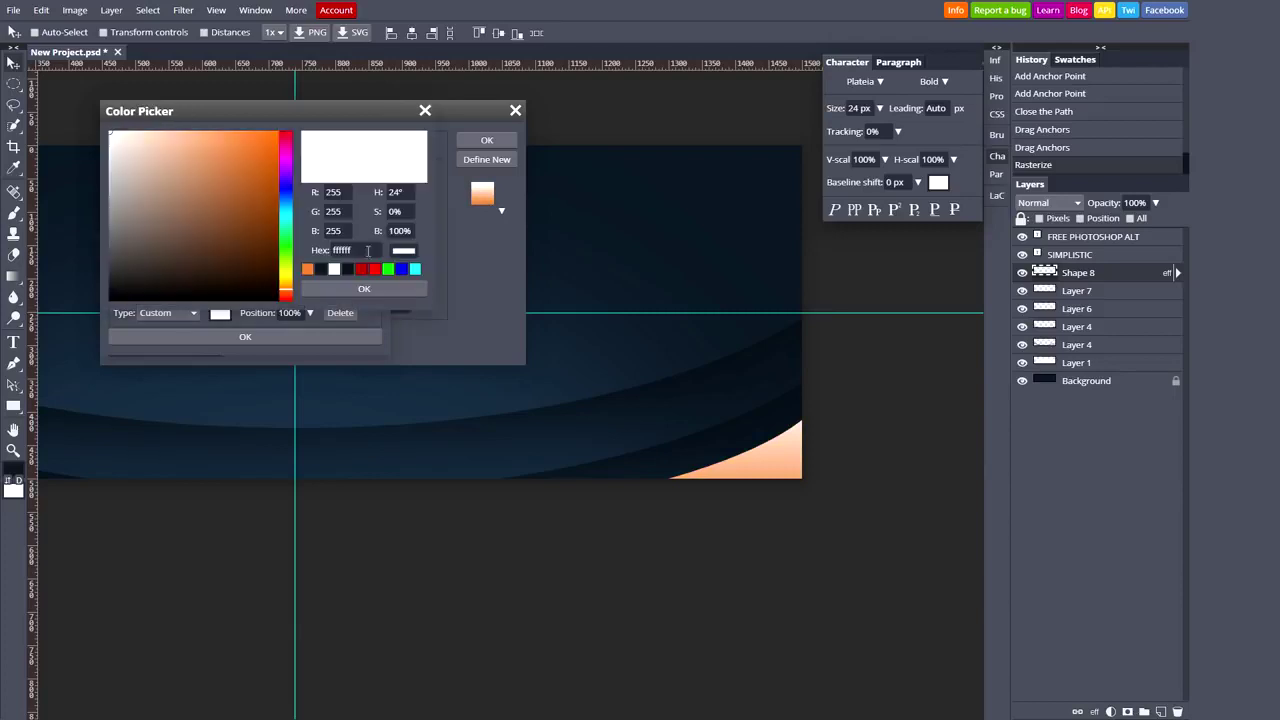
click(258, 137)
click(287, 297)
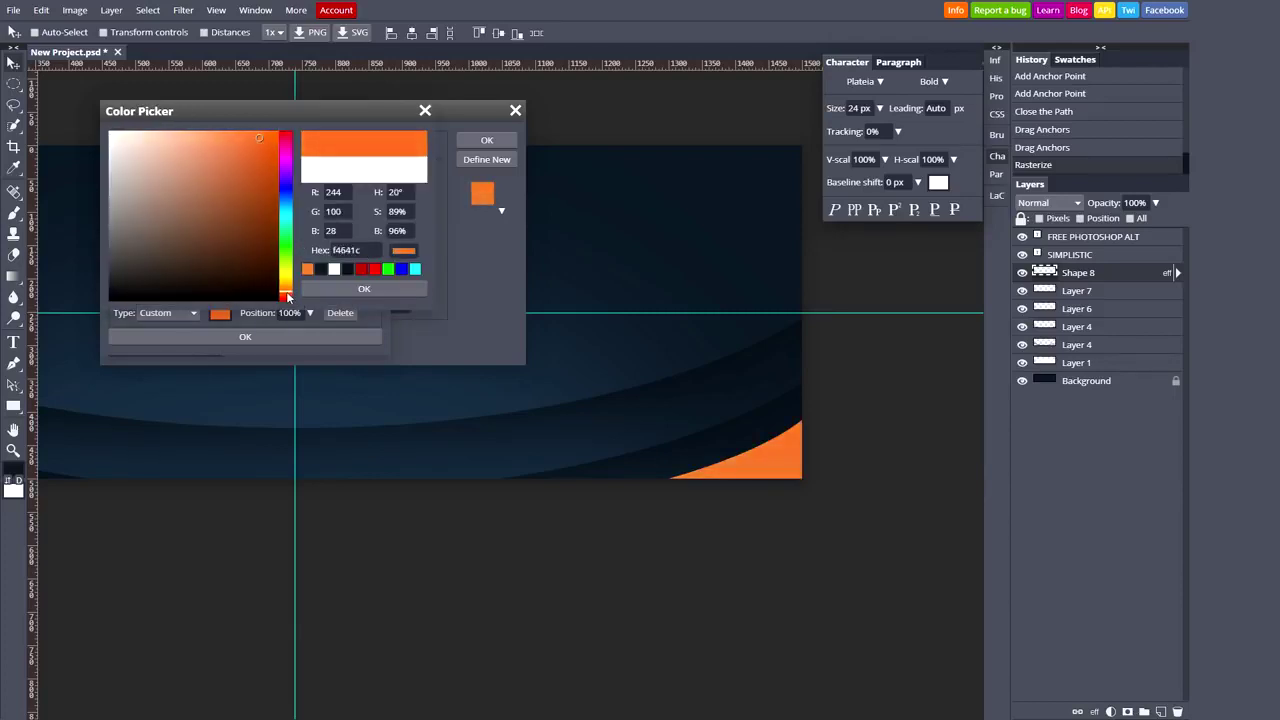
click(286, 299)
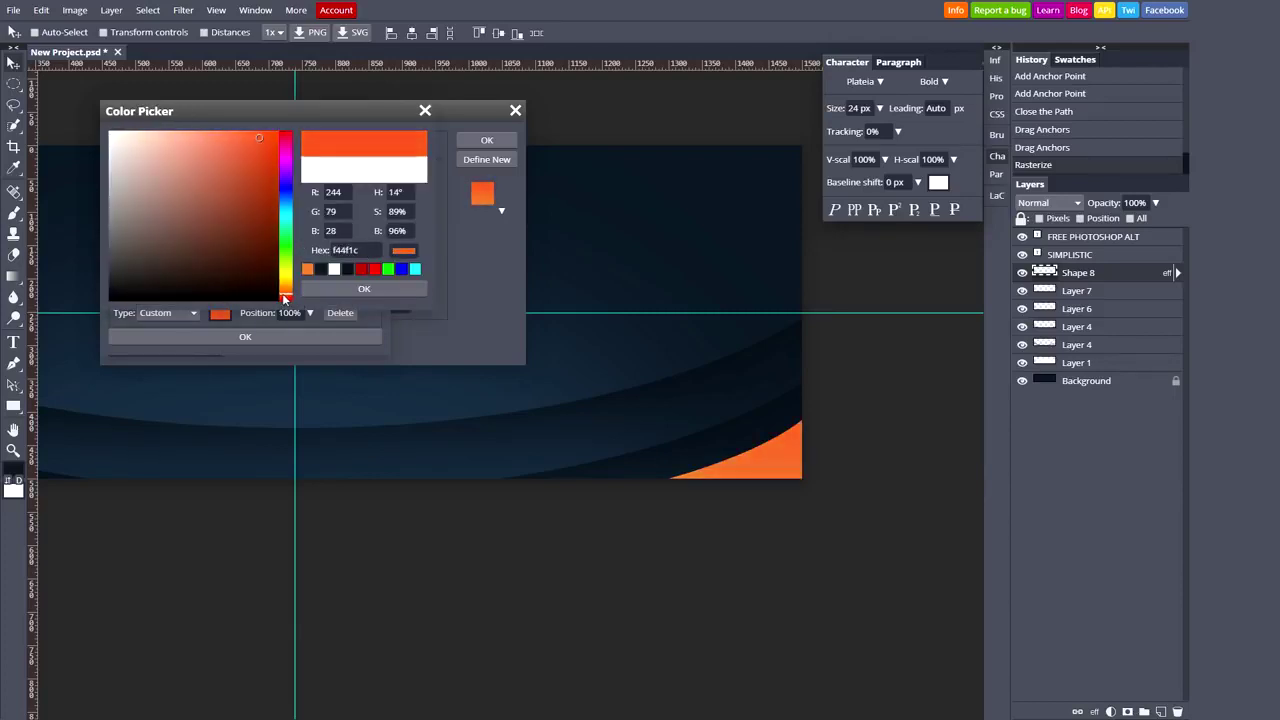
click(364, 290)
click(245, 336)
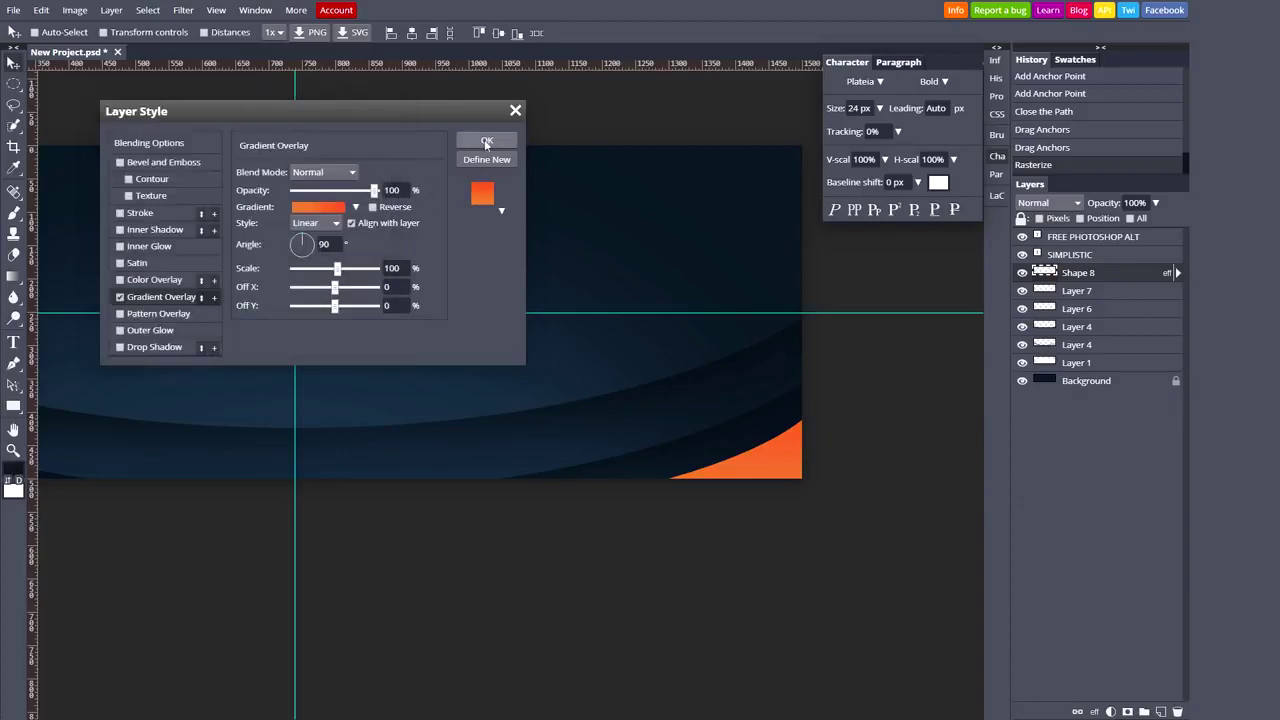
click(487, 139)
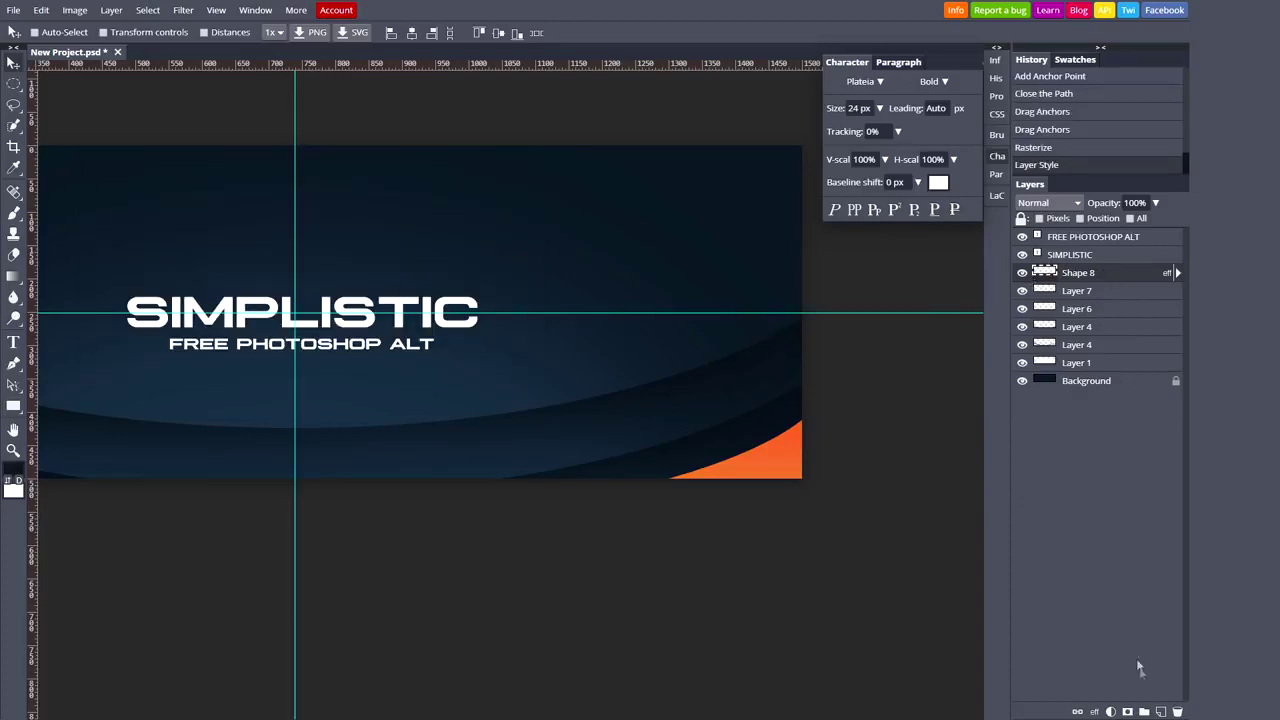
click(1163, 710)
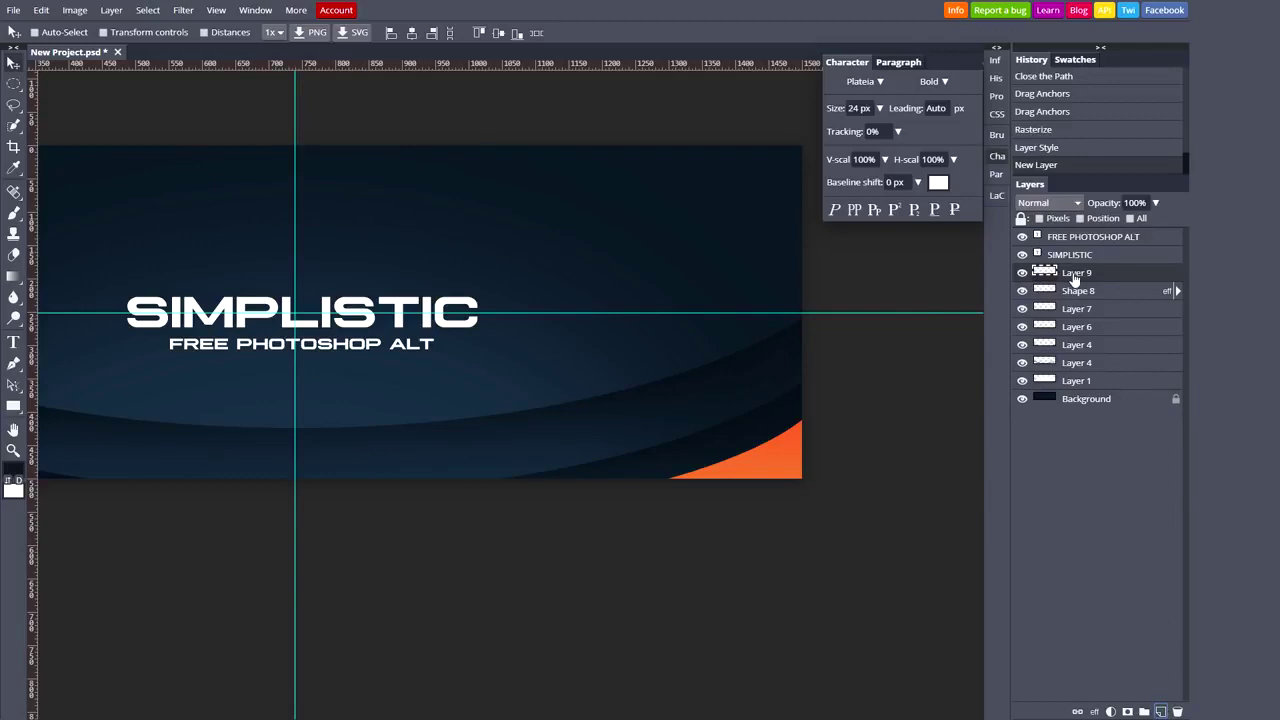
Clip Layer 9 to the orange Shape 8 swoosh, then place a new pen shape's first anchor
alt+click(1074, 280)
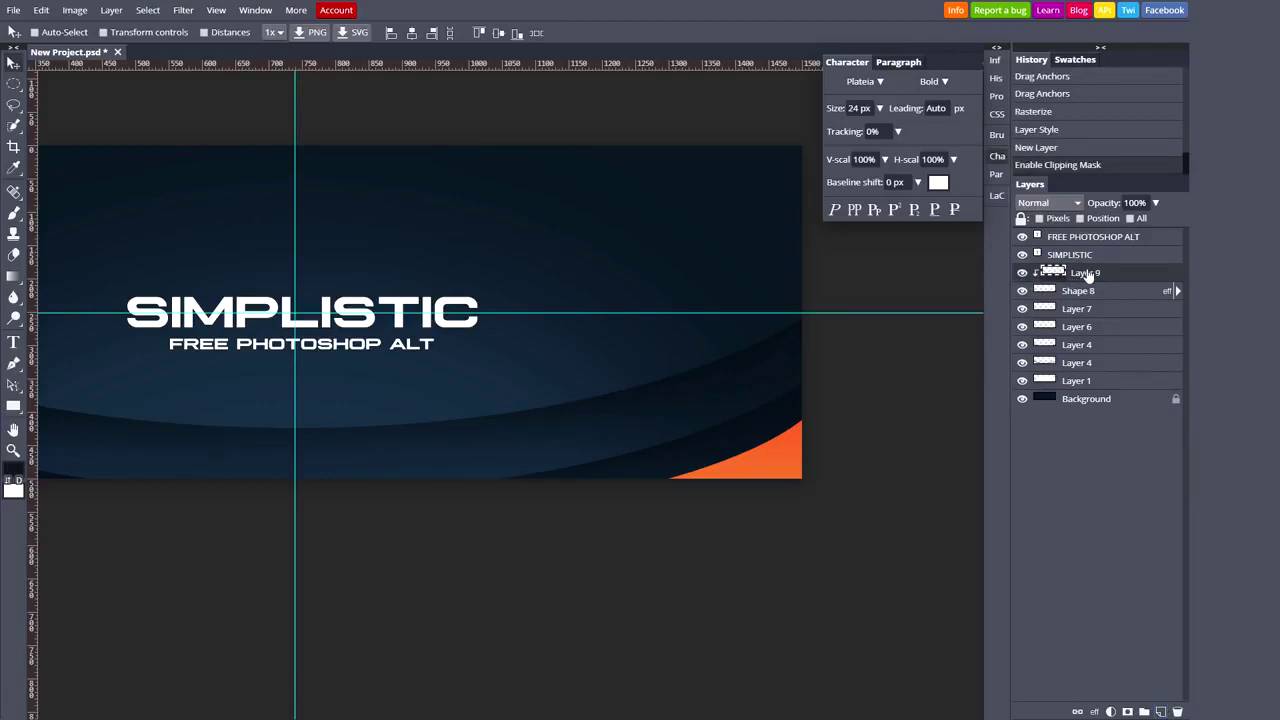
right_click(1088, 274)
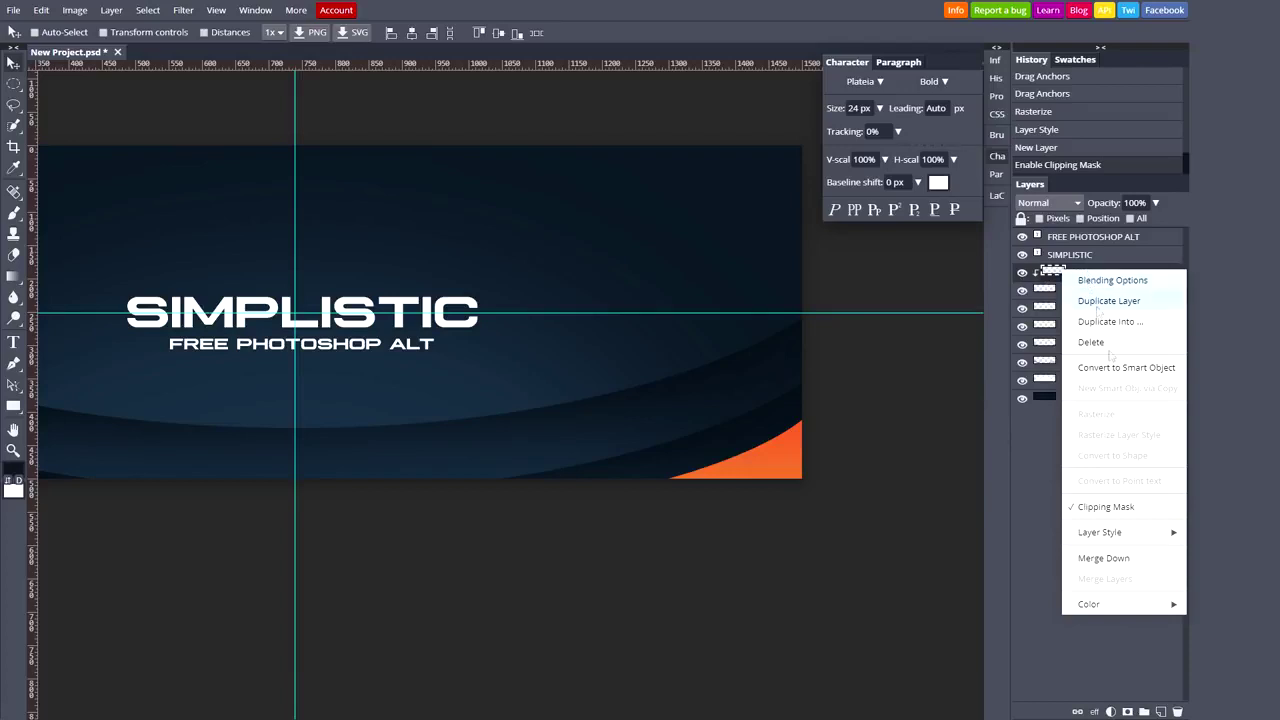
click(1104, 507)
right_click(1082, 268)
click(1112, 507)
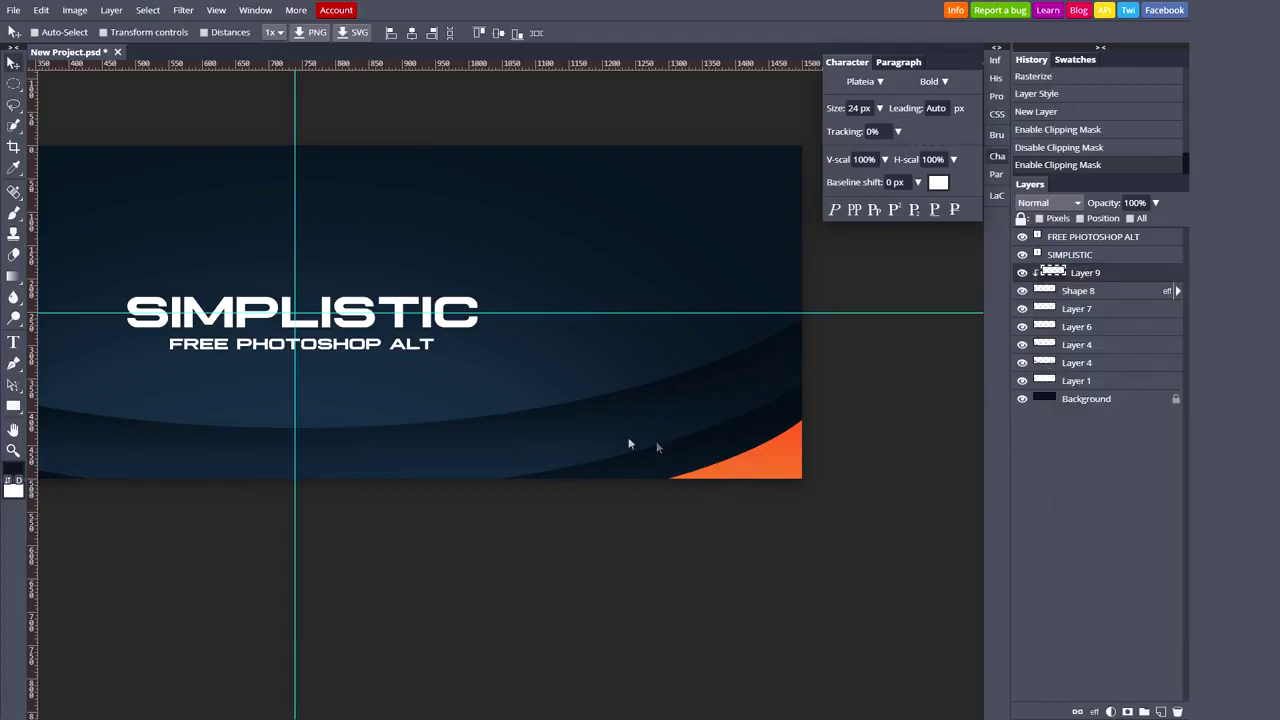
key(p)
click(705, 488)
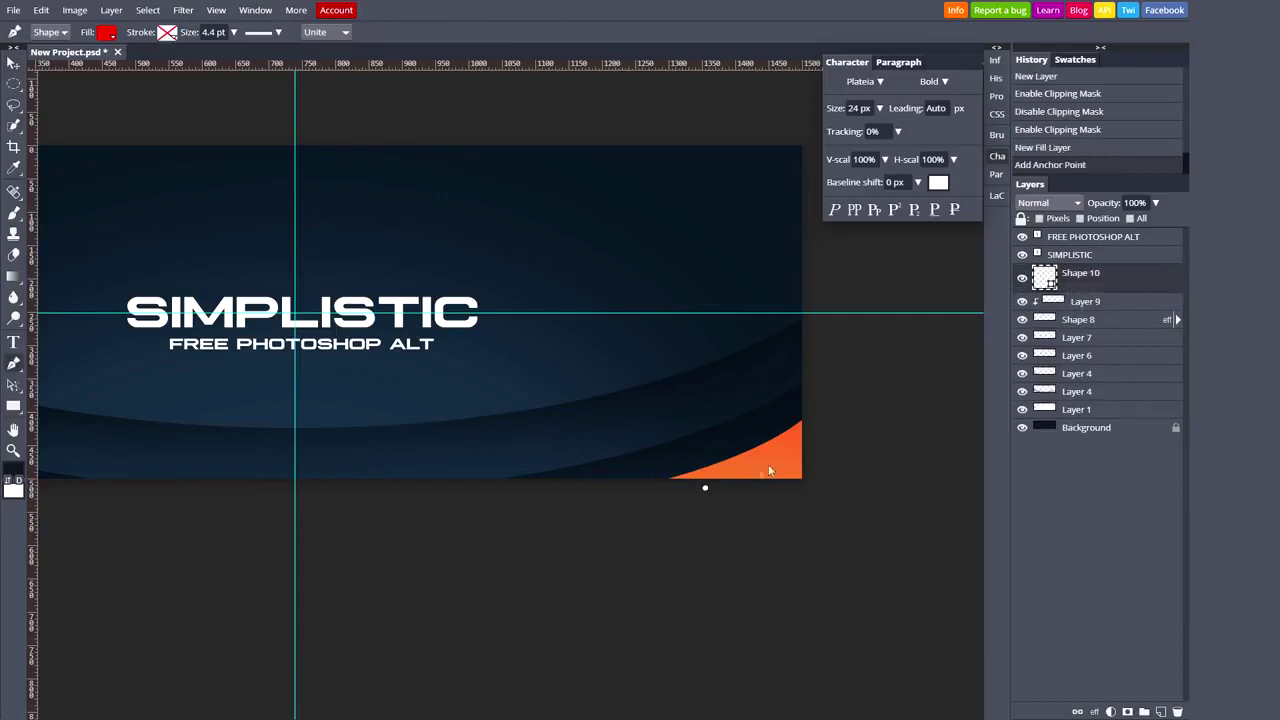
Close a curved wedge path below the swoosh's lower edge and fill it white
drag(821, 425, 864, 385)
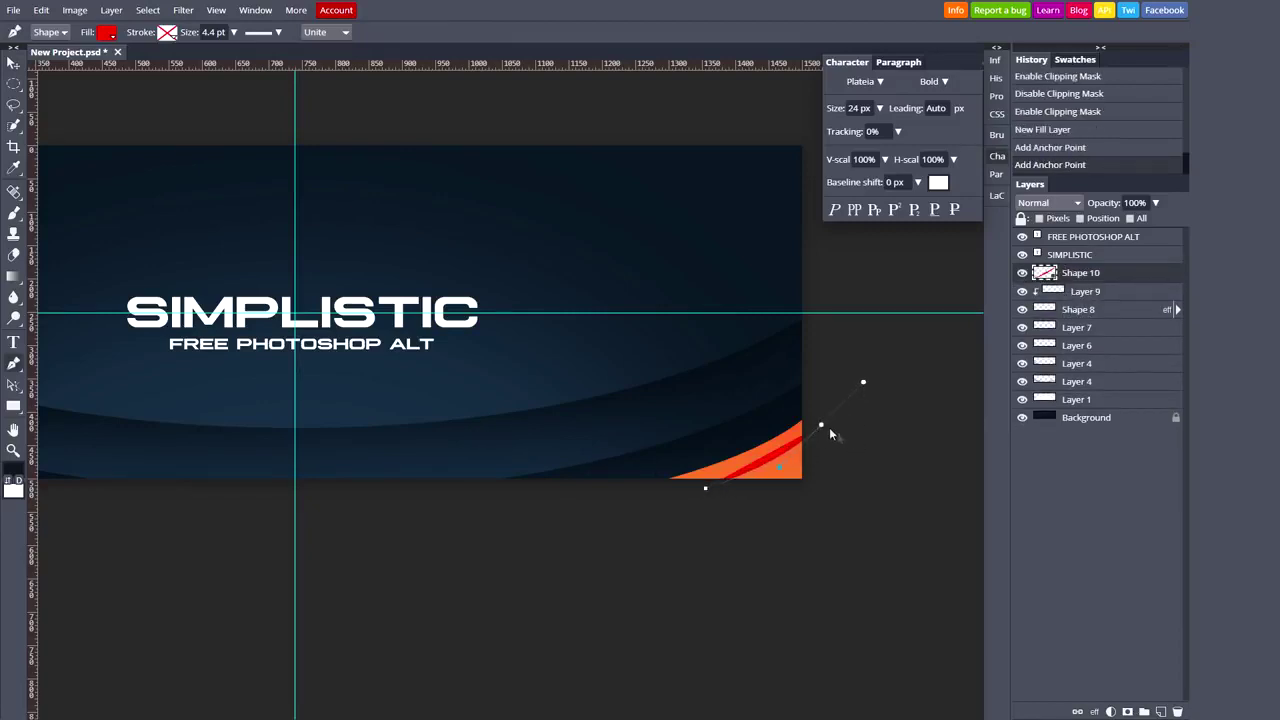
click(897, 517)
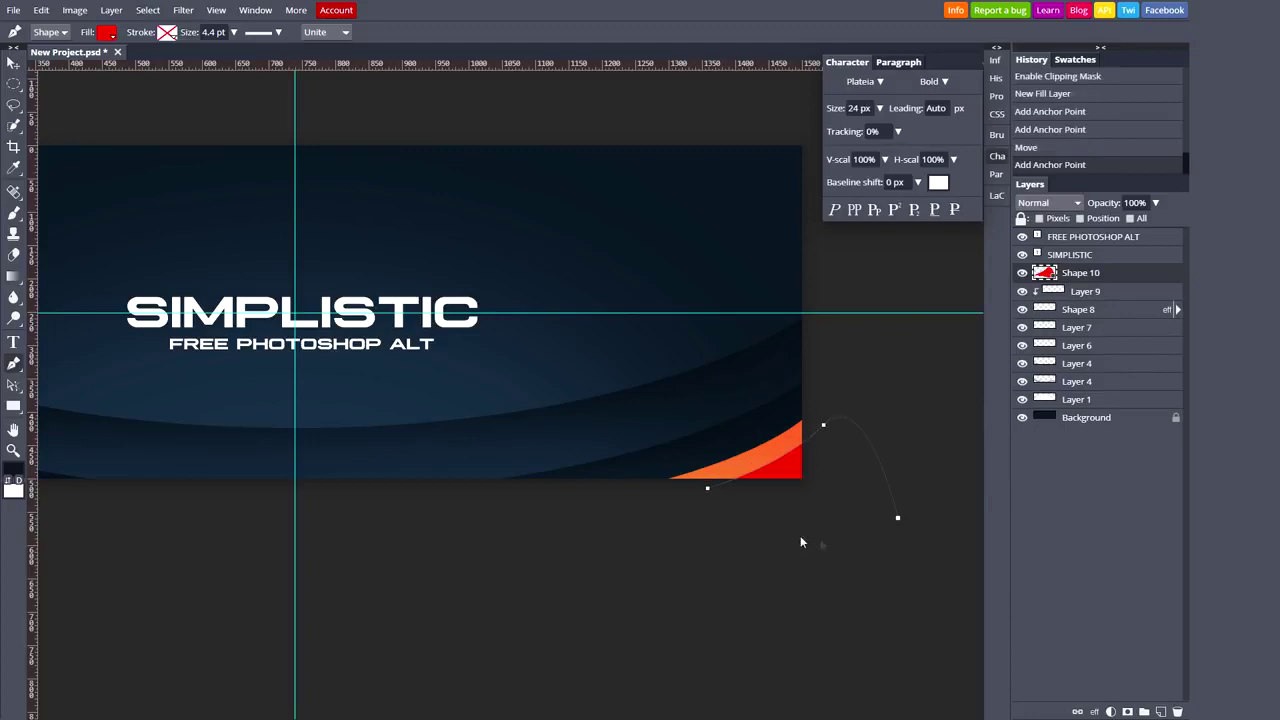
drag(837, 540, 820, 540)
click(707, 489)
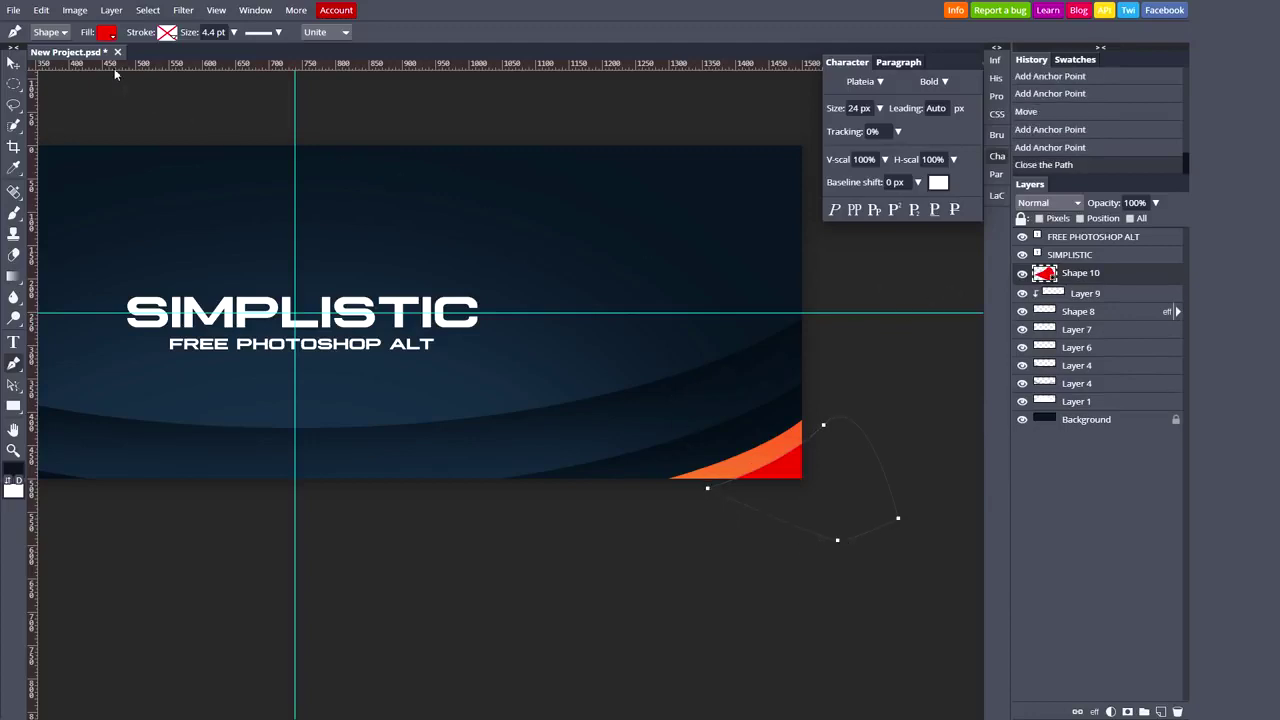
click(106, 34)
click(220, 105)
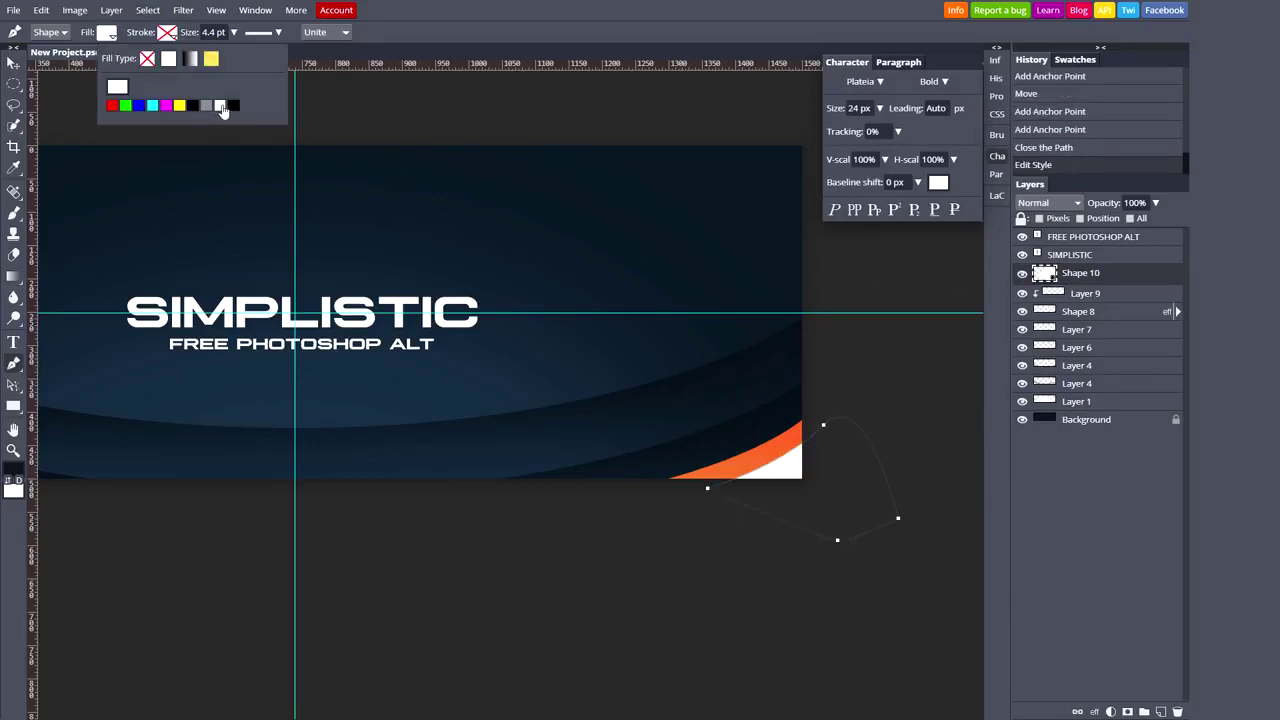
Rasterize Shape 10 and delete Layer 9, leaving Shape 10 unclipped
click(13, 64)
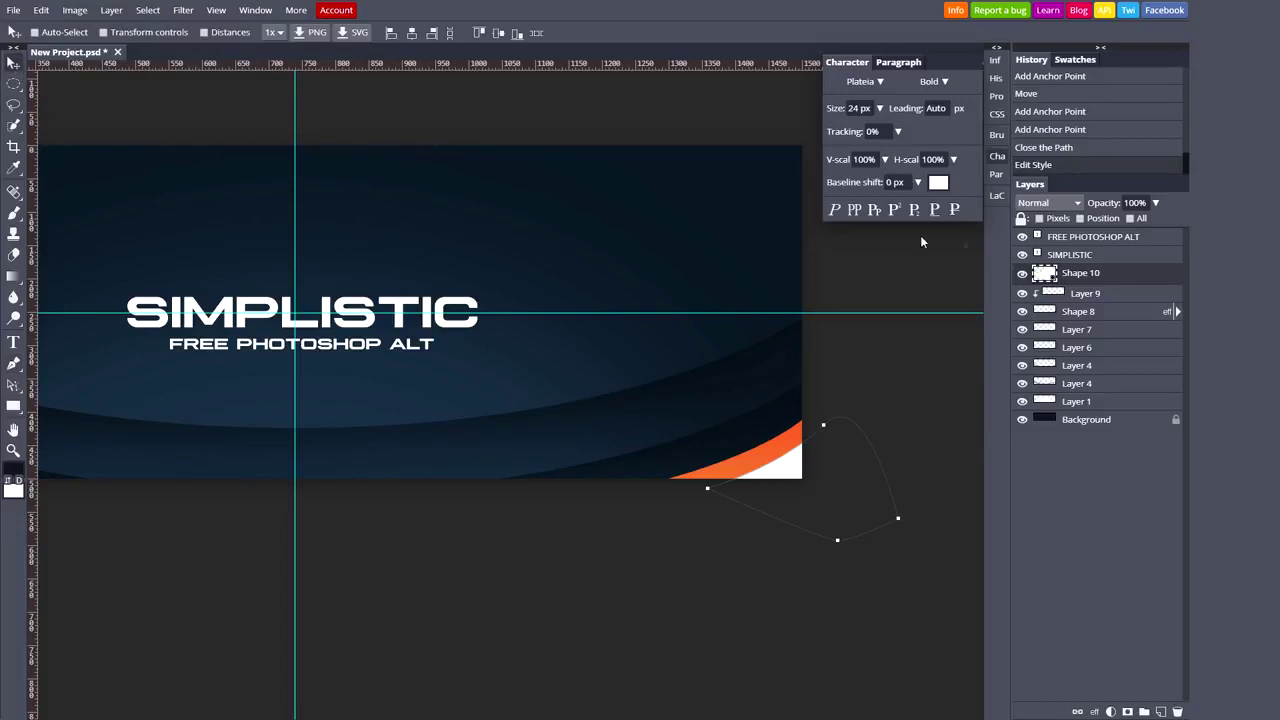
right_click(1062, 273)
click(1116, 413)
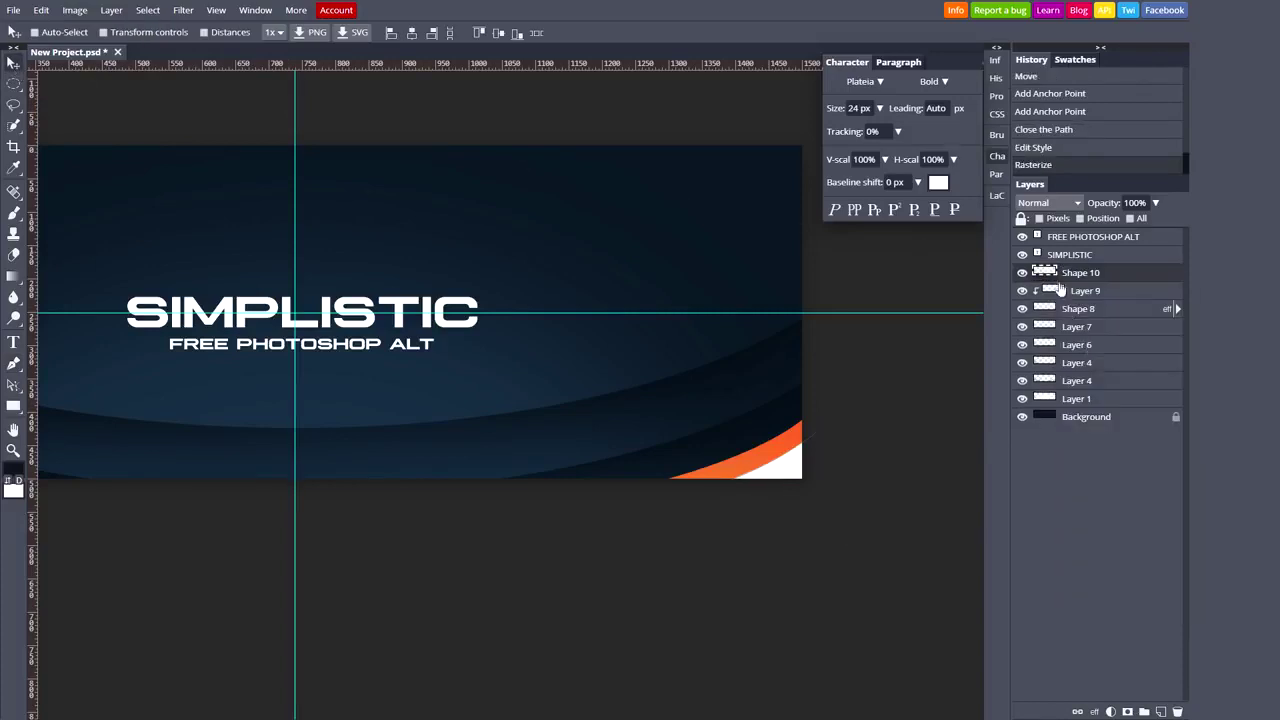
click(1080, 290)
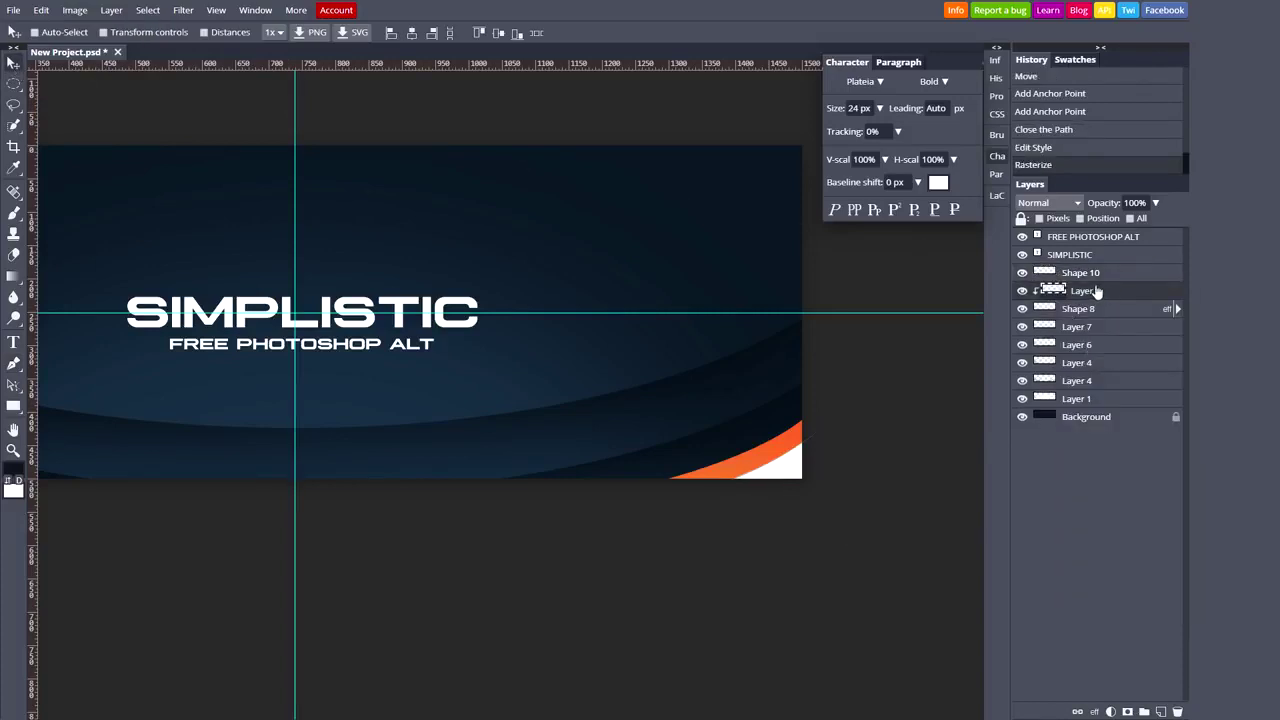
key(Delete)
right_click(1062, 276)
click(1090, 511)
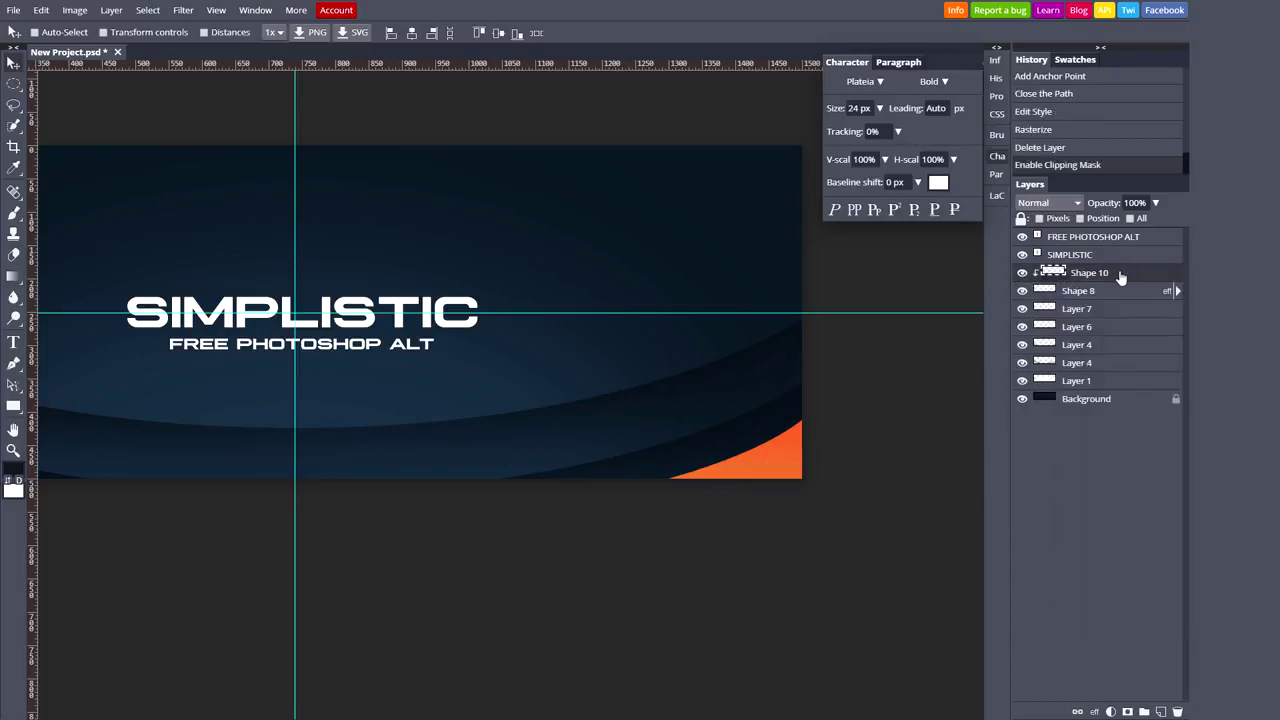
key(ctrl+z)
click(1170, 289)
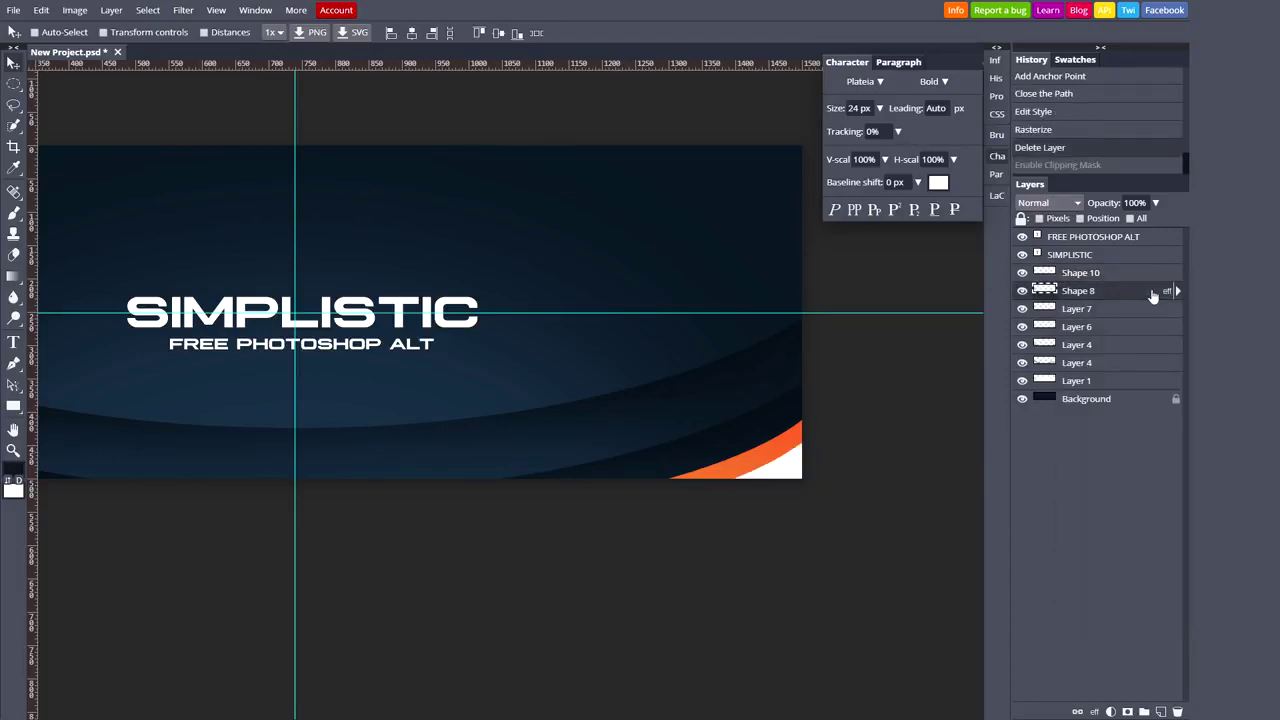
right_click(1175, 286)
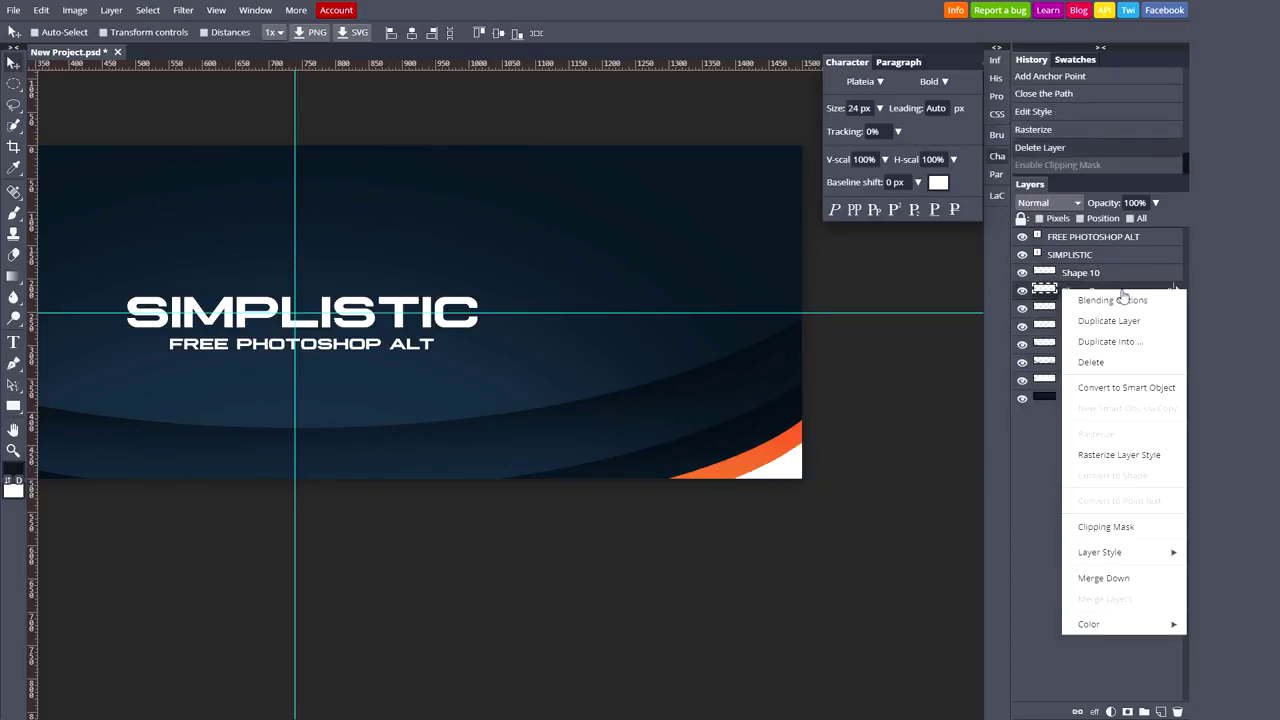
Convert Shape 8 to a smart object, clip Shape 10 to it in Overlay mode, and add a mask
click(1124, 389)
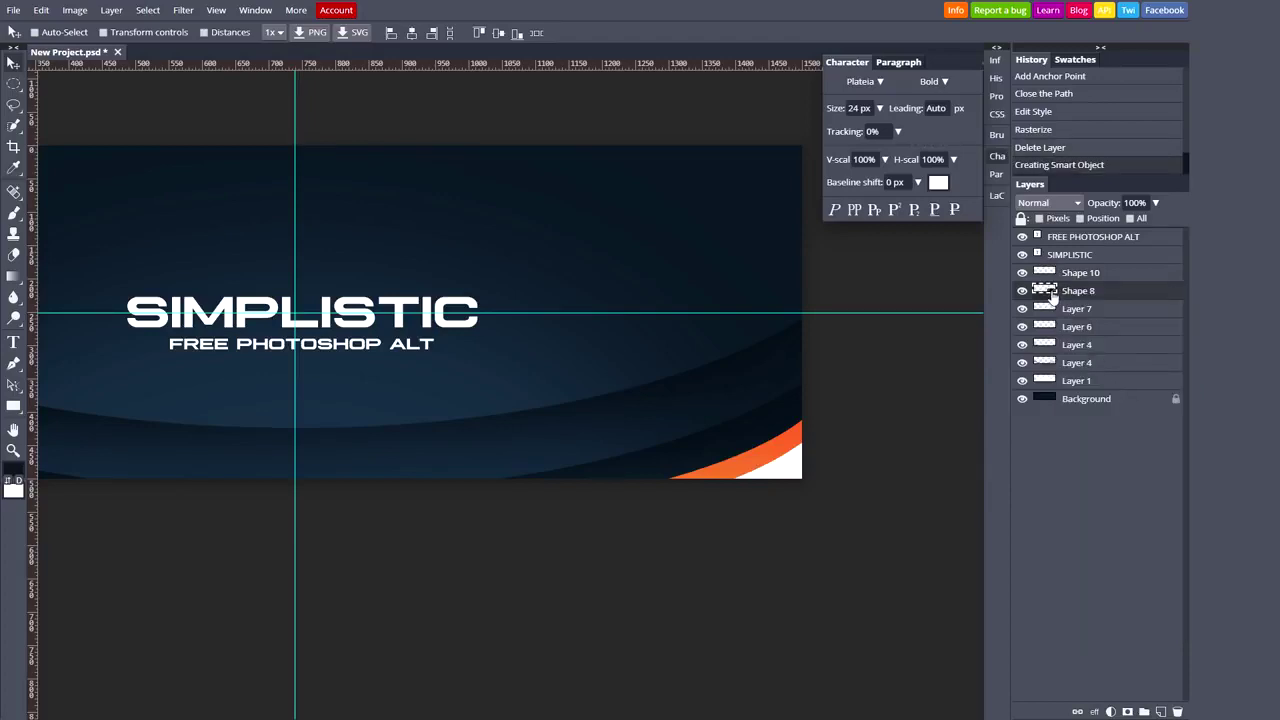
double_click(1052, 295)
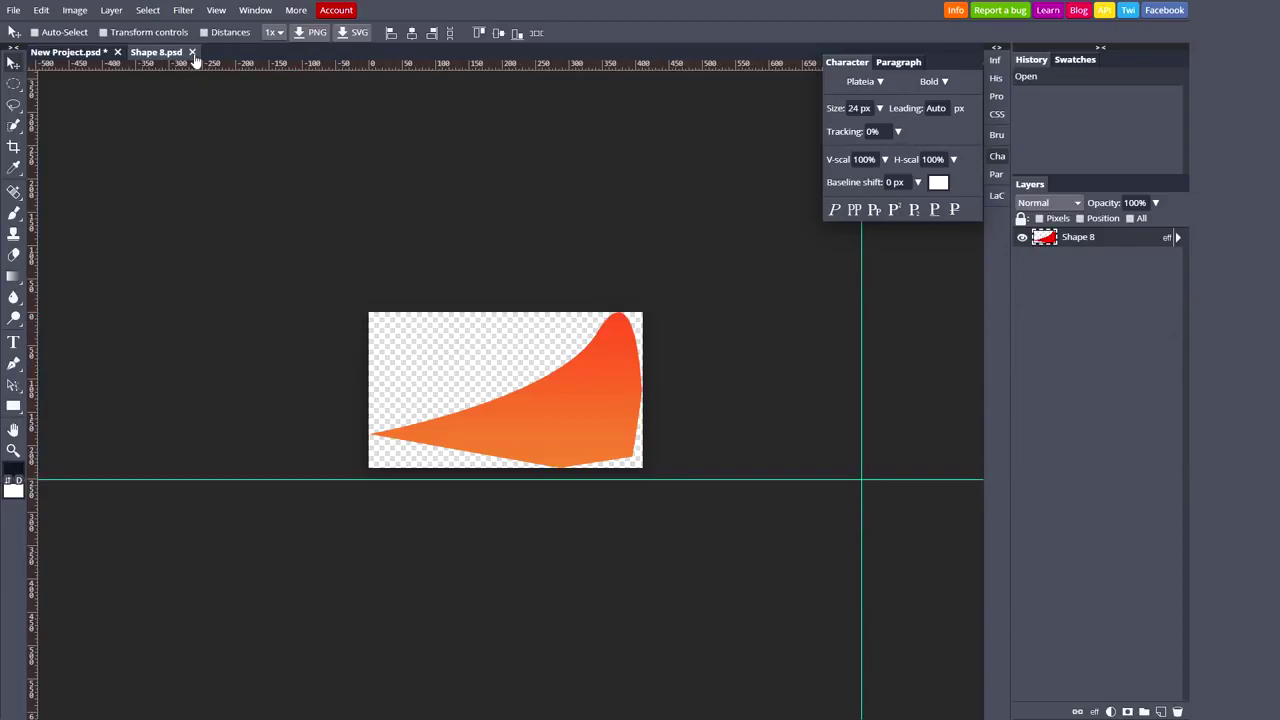
click(192, 52)
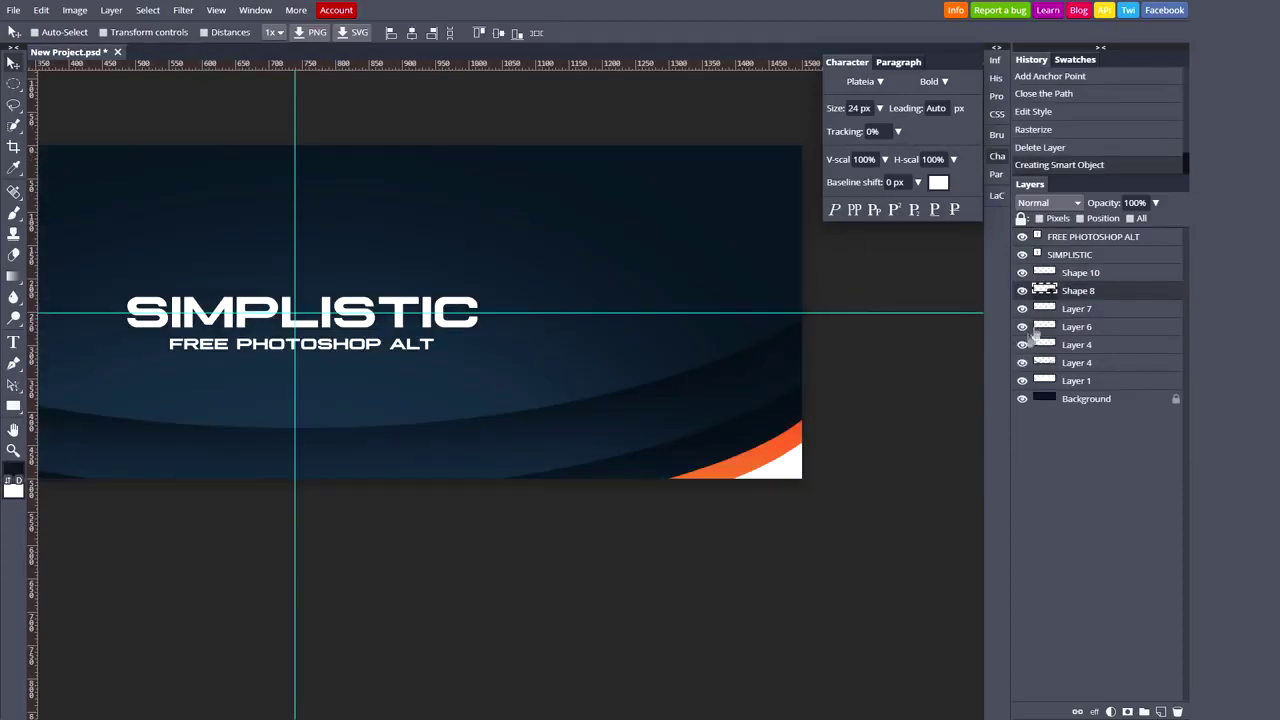
alt+click(1078, 281)
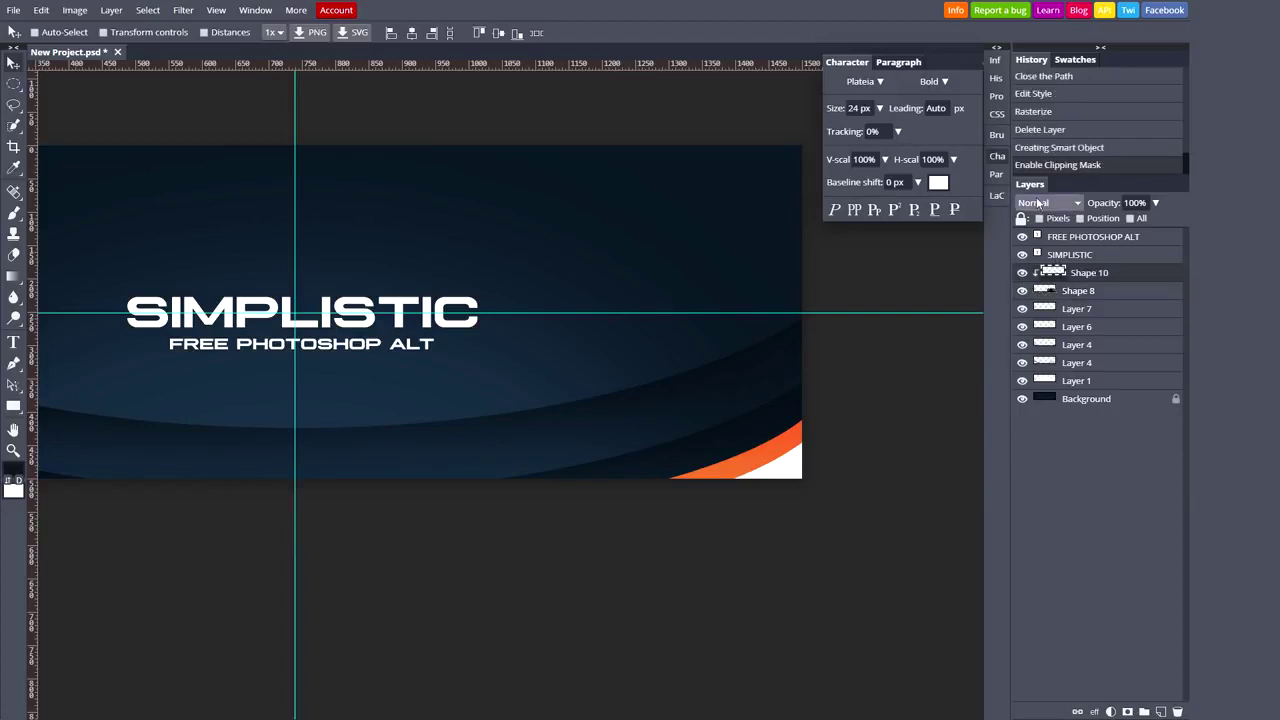
click(1040, 203)
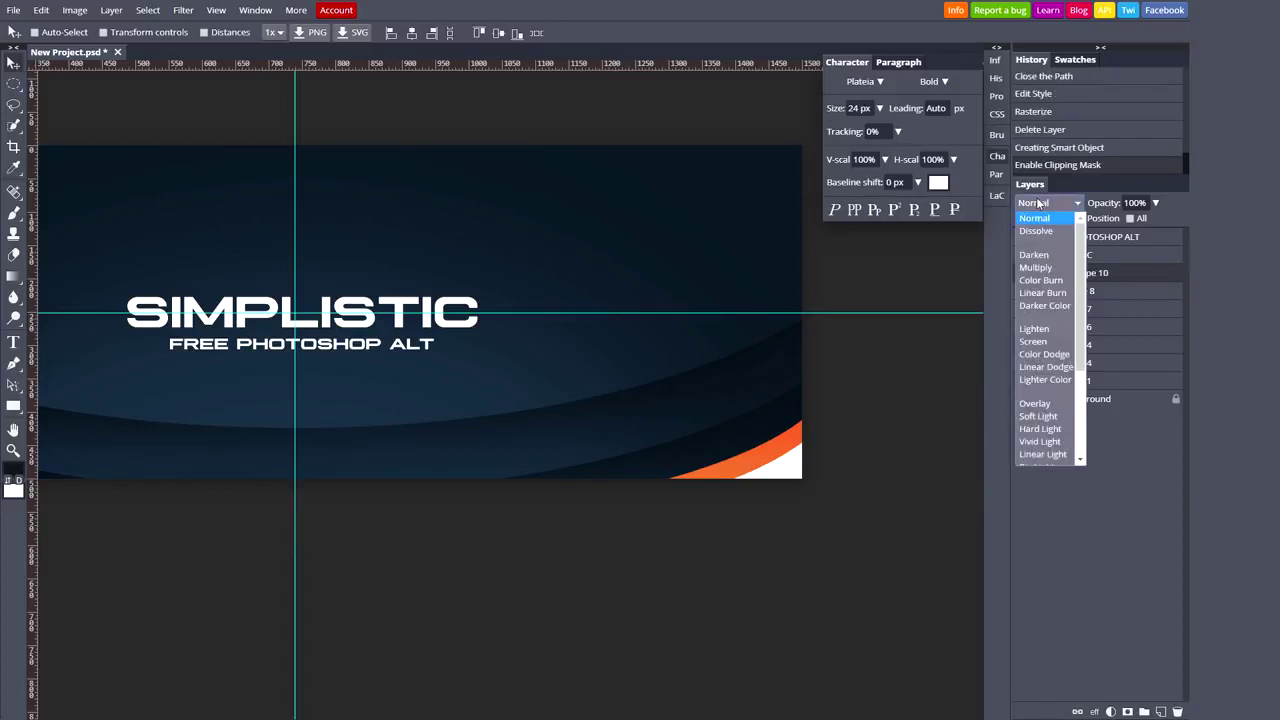
click(1035, 403)
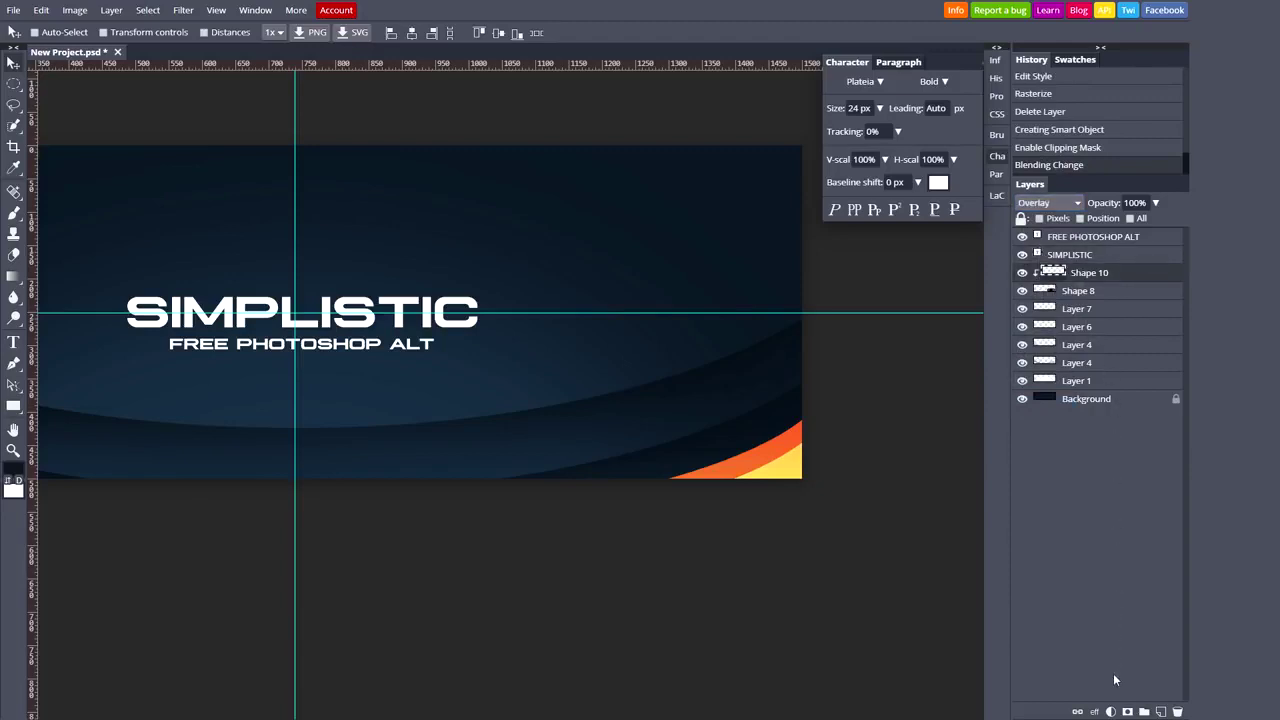
click(1126, 712)
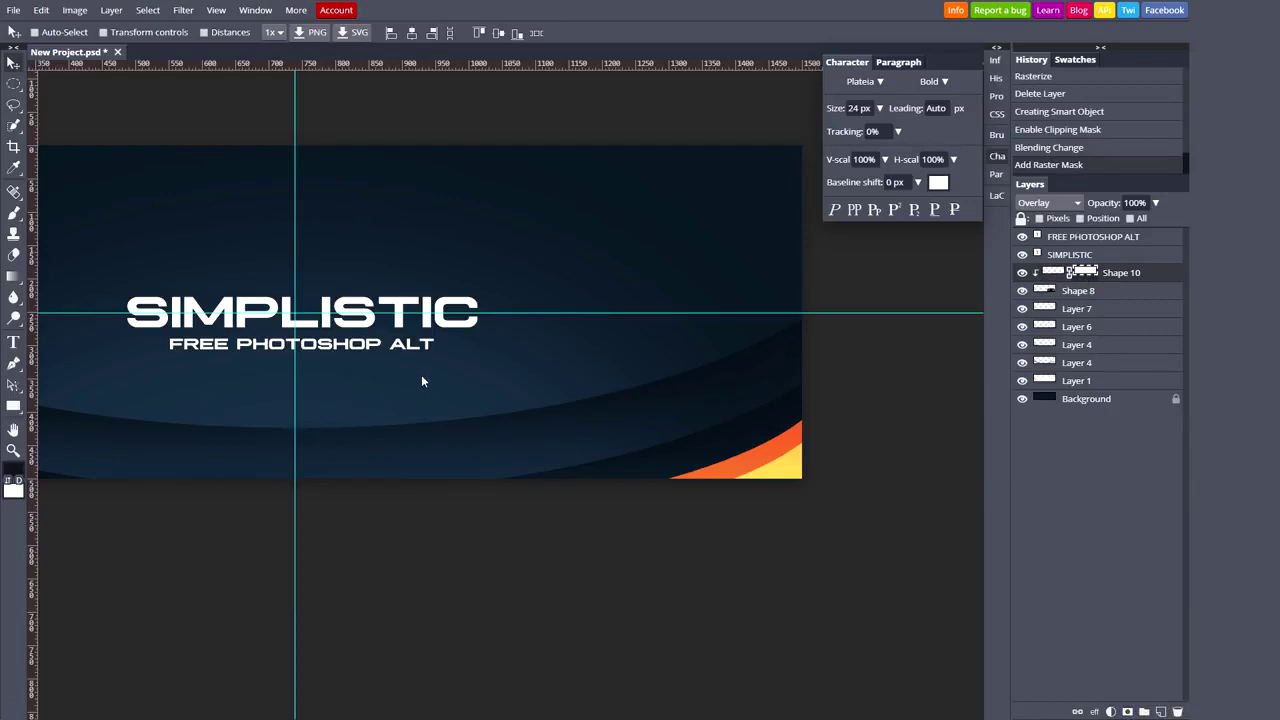
Brush over Shape 10's mask to hide the yellow strip at the bottom-right
key(b)
mouse_move(808, 414)
mouse_down()
mouse_move(798, 405)
mouse_move(836, 408)
mouse_up()
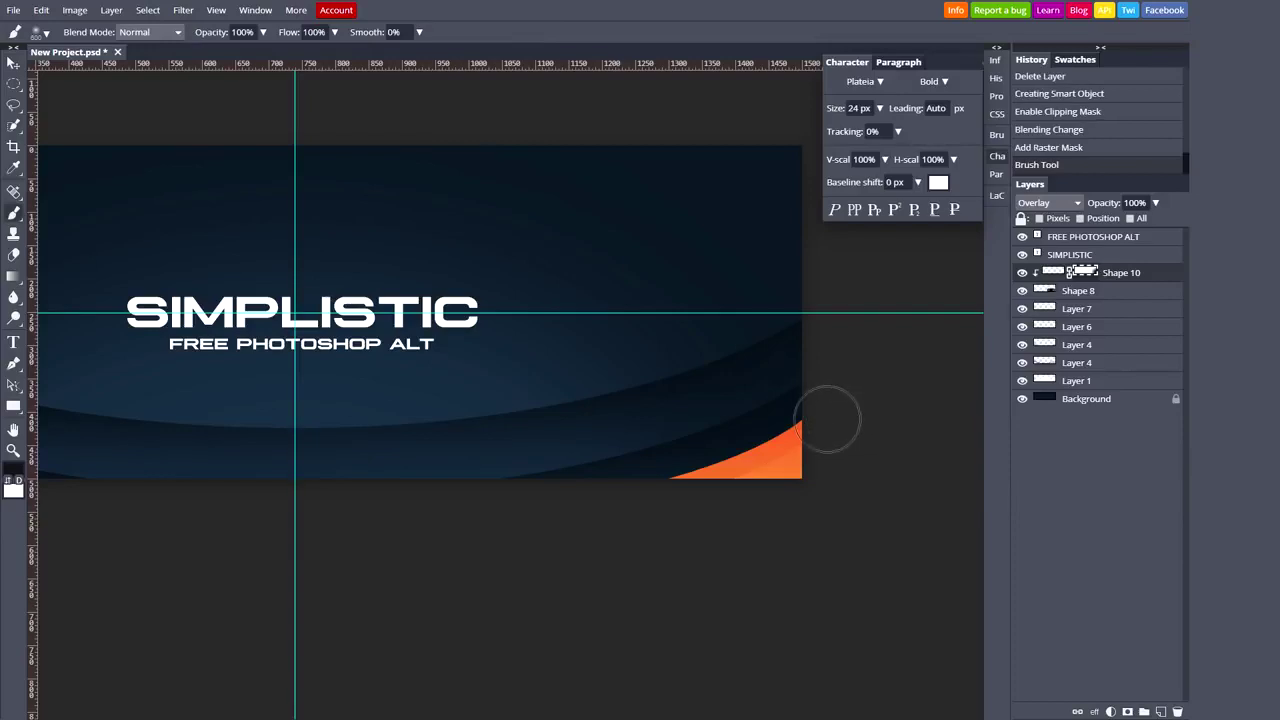
key(ctrl+z)
mouse_move(829, 425)
mouse_down()
mouse_move(708, 491)
mouse_move(886, 414)
mouse_move(845, 430)
mouse_up()
mouse_move(680, 517)
mouse_down()
mouse_move(834, 423)
mouse_move(643, 537)
mouse_up()
drag(643, 537, 826, 474)
scroll(826, 474, up, 2)
scroll(826, 474, up, 2)
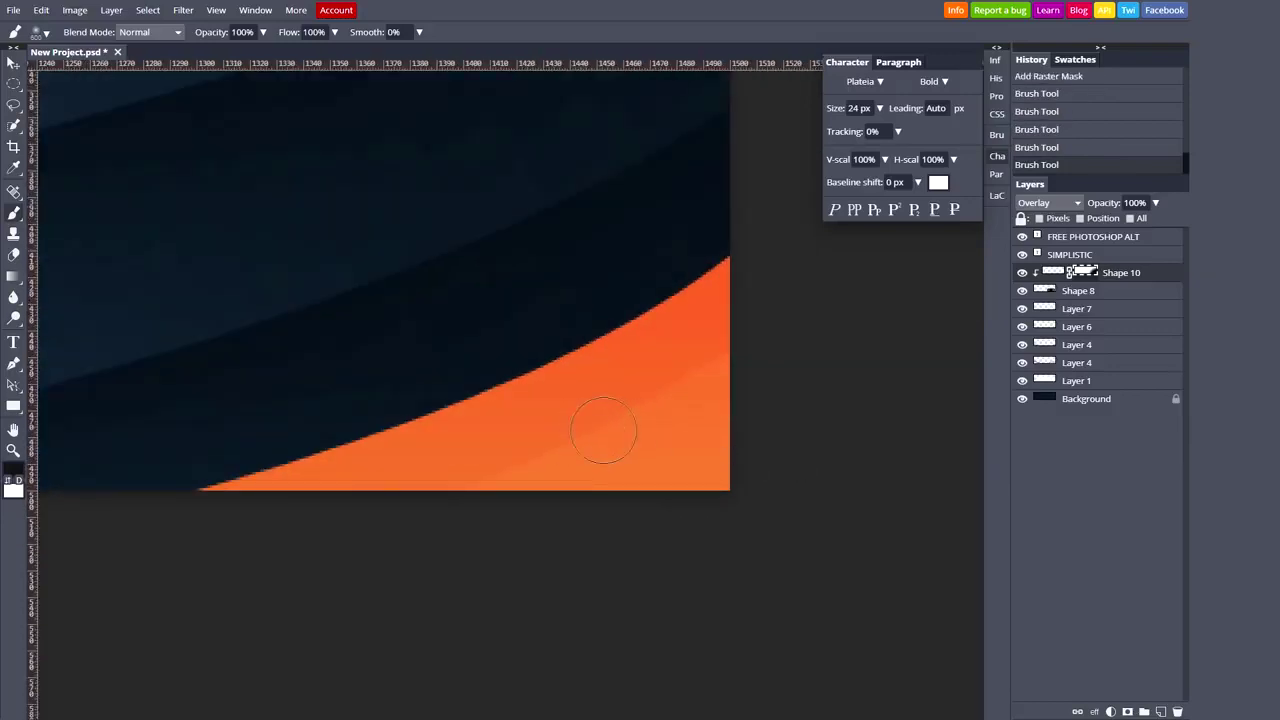
click(518, 520)
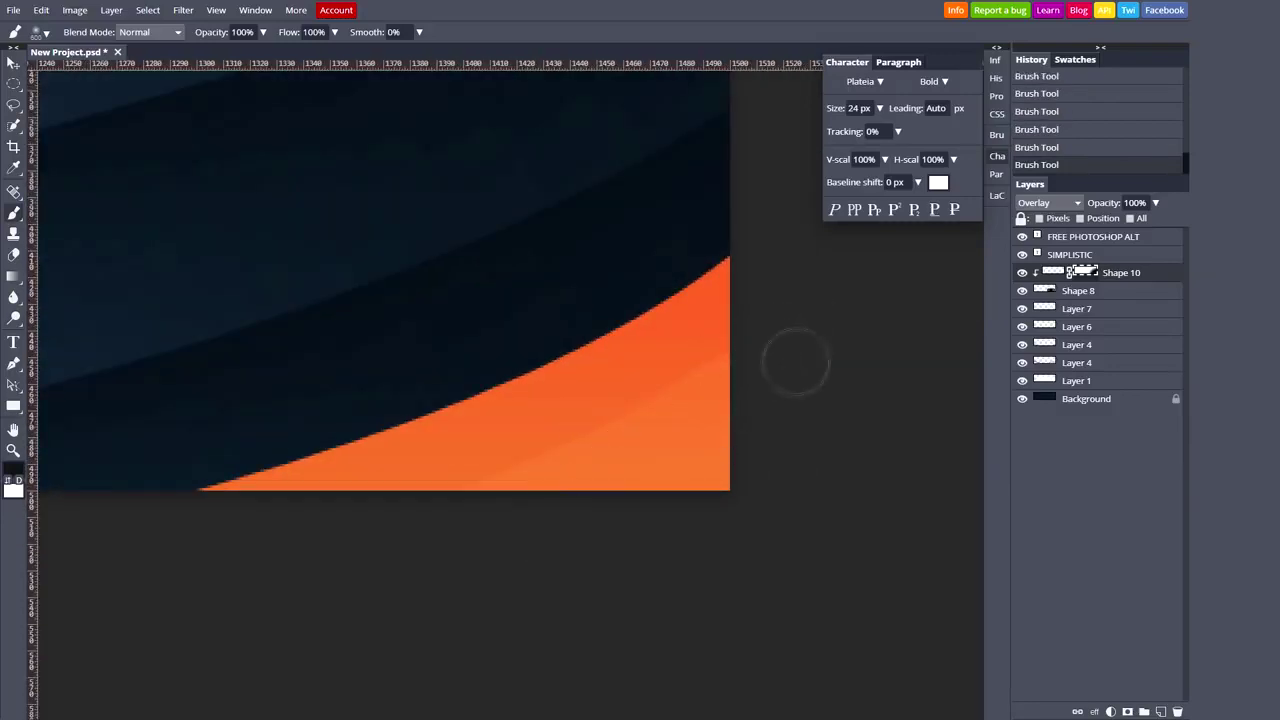
Set the painting colour to black and rework the mask strokes, keeping a yellow band along the lower corner
click(12, 471)
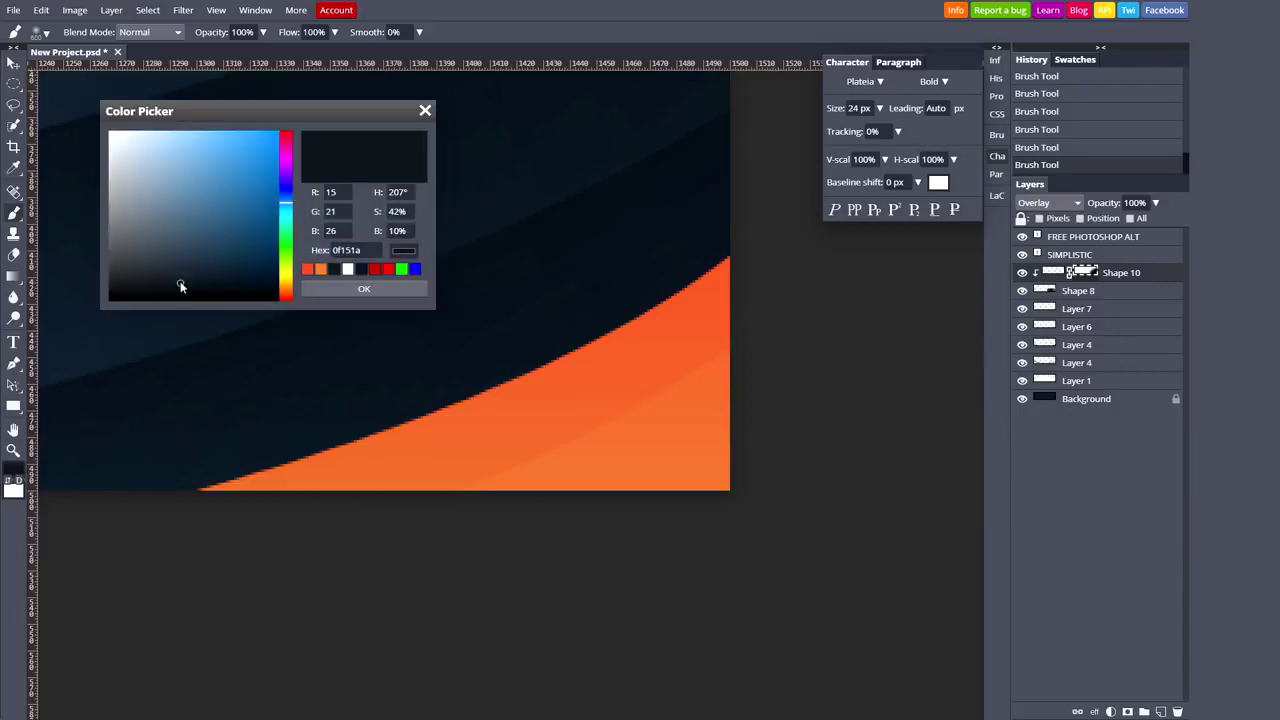
mouse_move(177, 280)
mouse_down()
mouse_move(134, 306)
mouse_move(89, 117)
mouse_move(104, 113)
mouse_up()
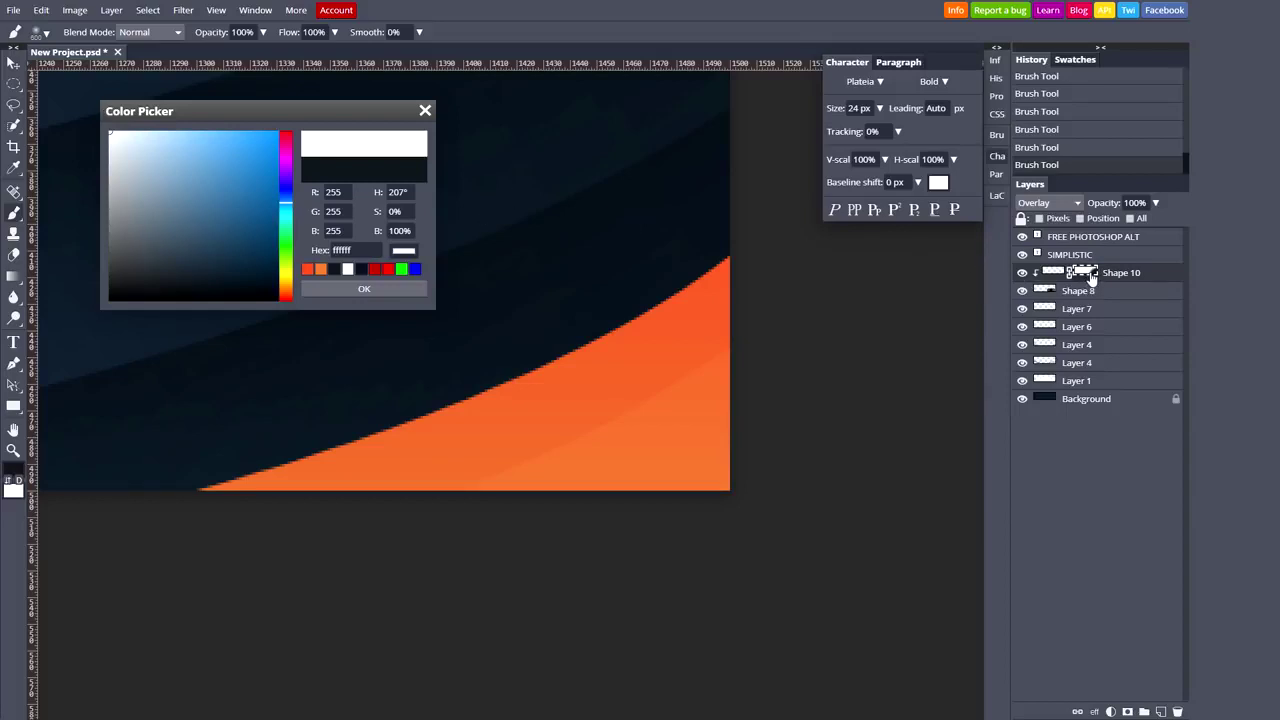
drag(116, 142, 60, 327)
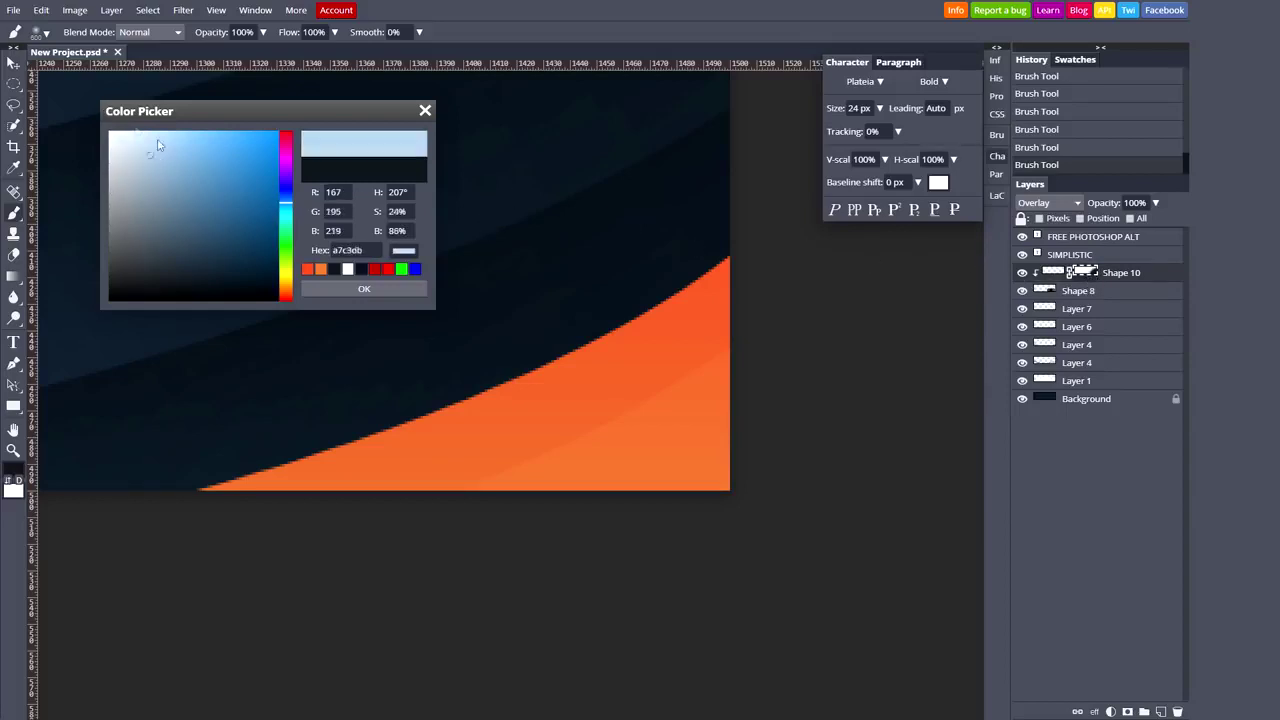
click(364, 288)
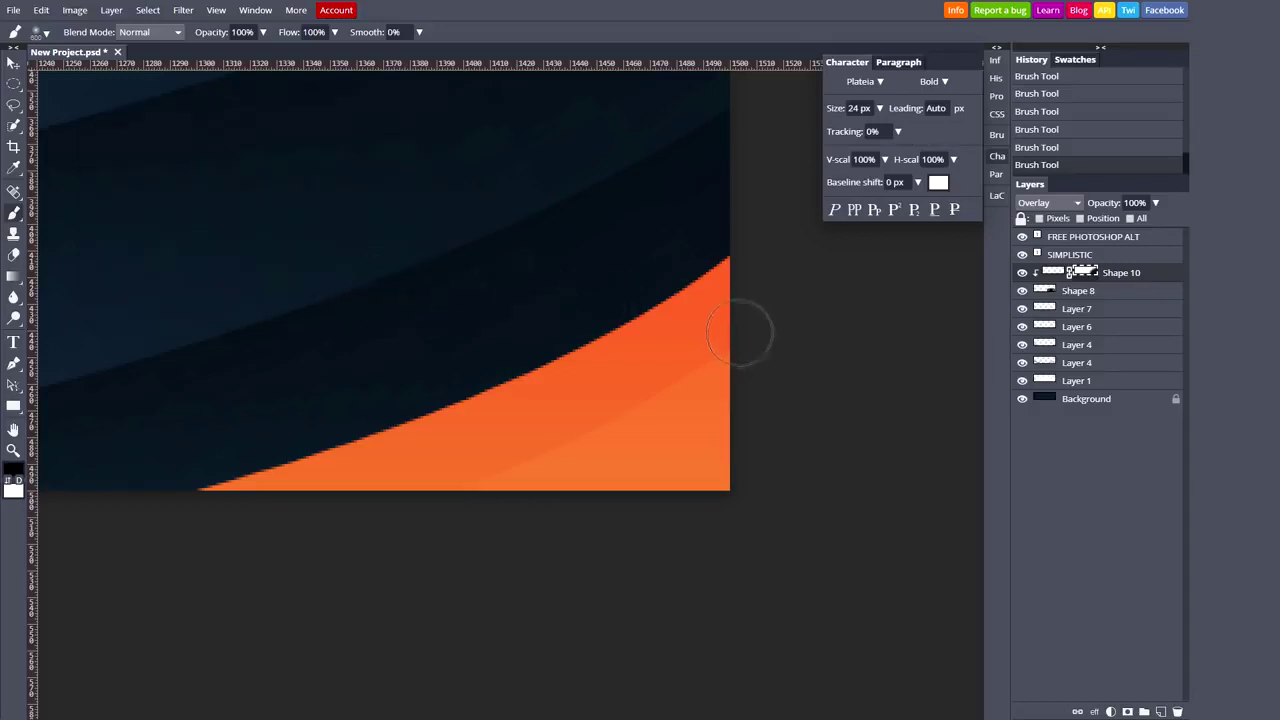
key(ctrl+z)
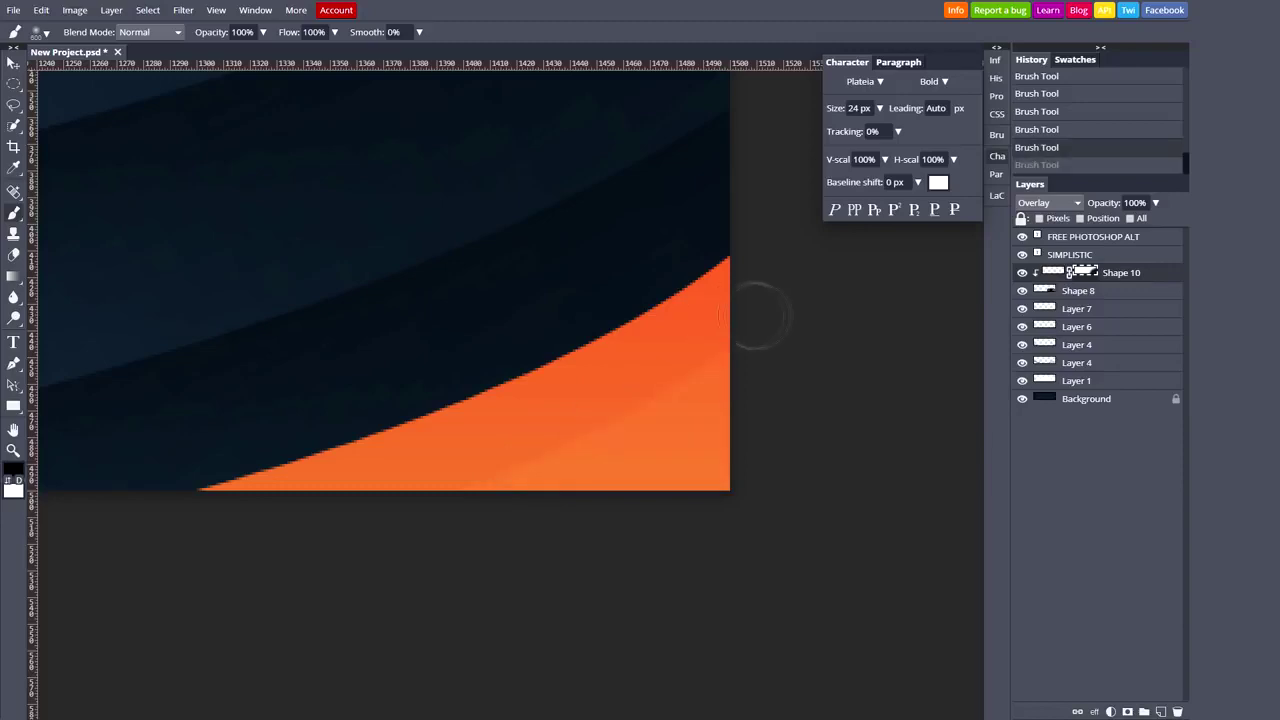
key(ctrl+shift+z)
key(ctrl+z)
scroll(593, 406, down, 2)
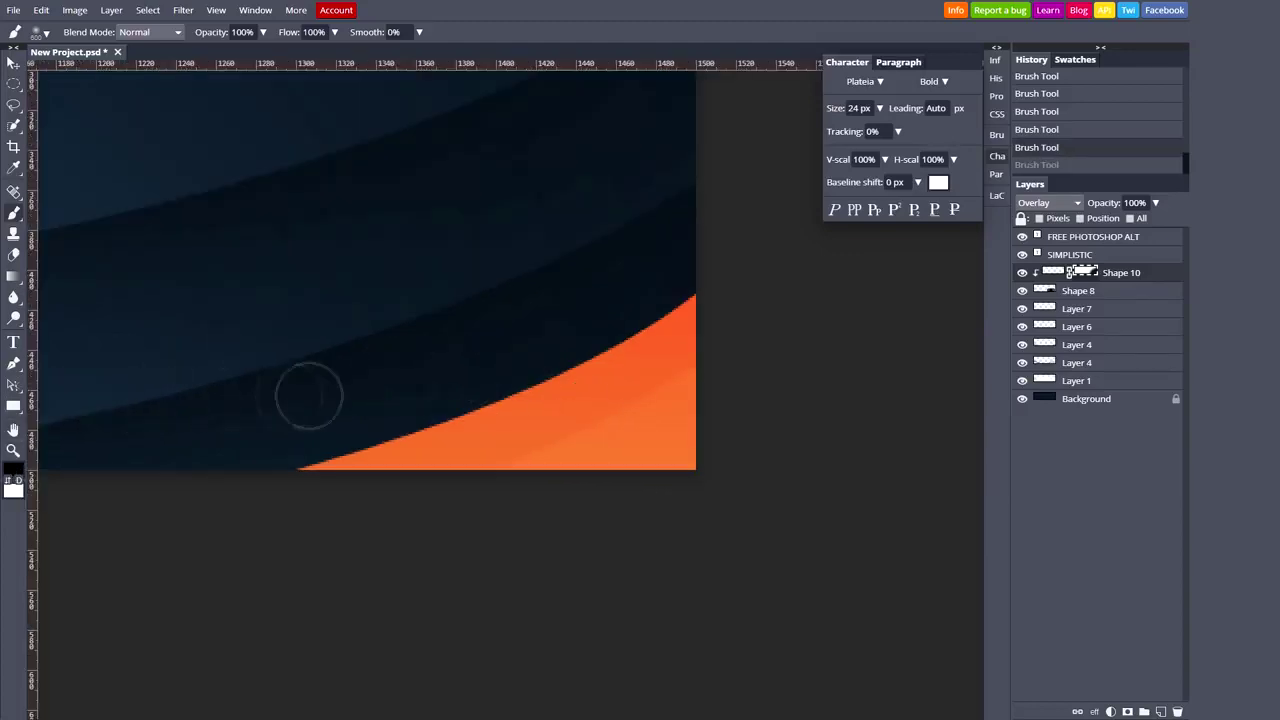
key(ctrl+z)
key(ctrl+z)
key(ctrl+z)
key(ctrl+z)
key(ctrl+z)
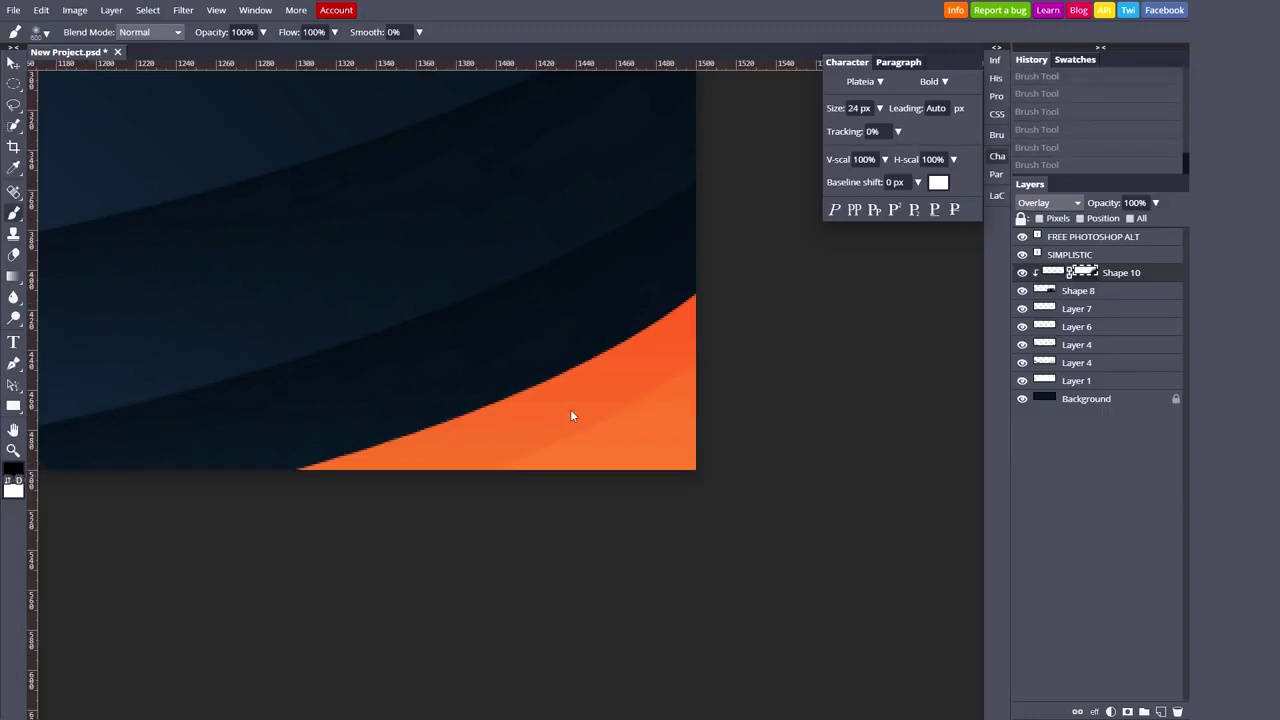
drag(569, 409, 582, 412)
key(ctrl+z)
key(ctrl+shift+z)
click(13, 468)
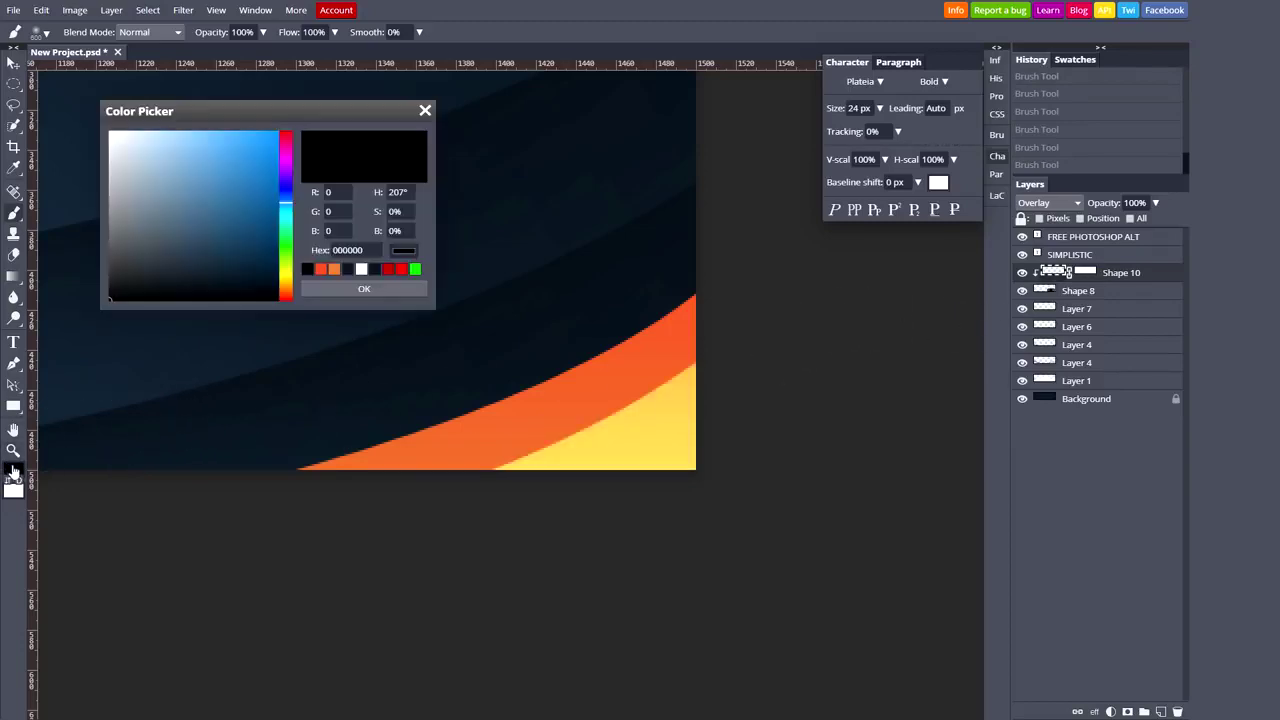
Choose a dark grey and a smaller brush, then paint shading over the orange band
click(128, 277)
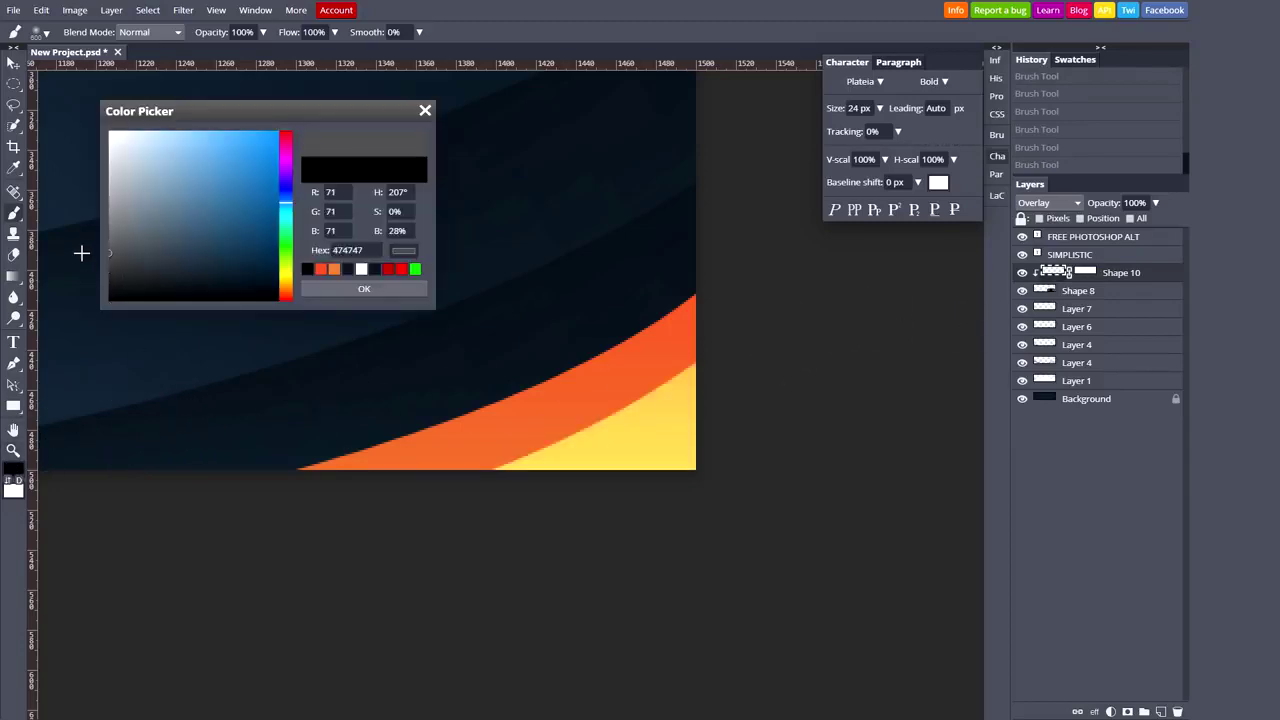
click(387, 288)
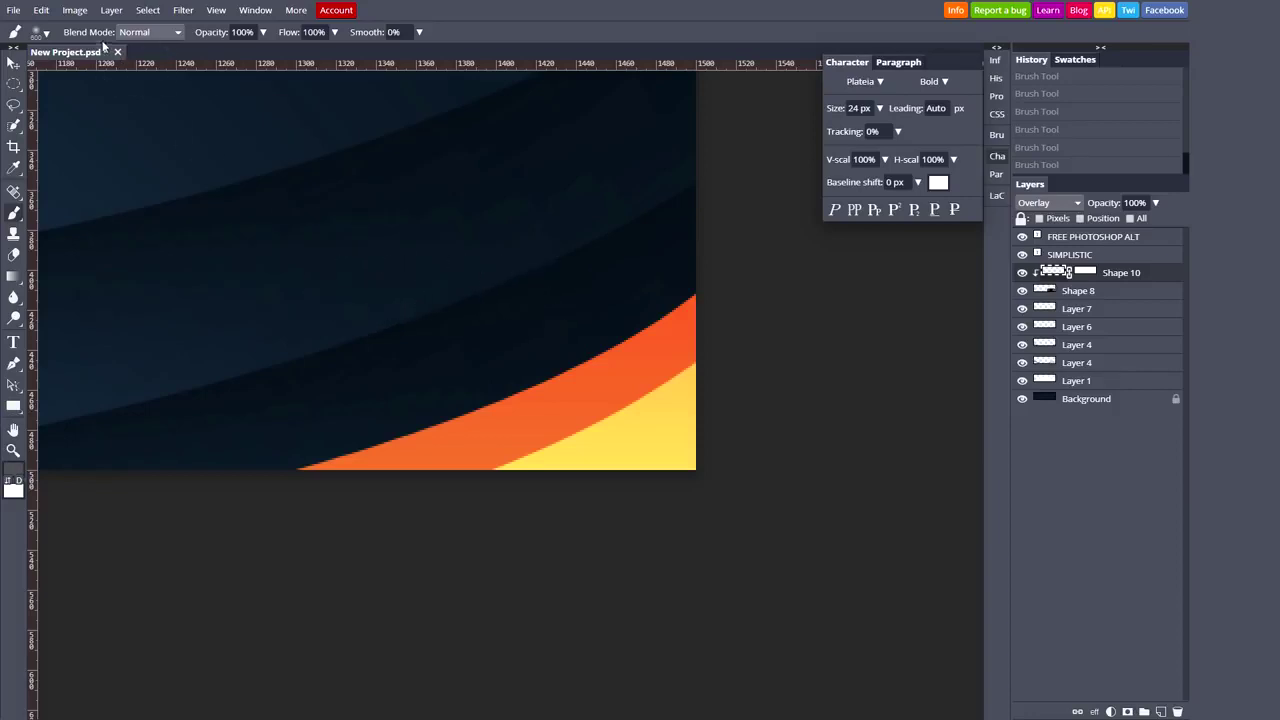
click(40, 32)
drag(157, 70, 128, 72)
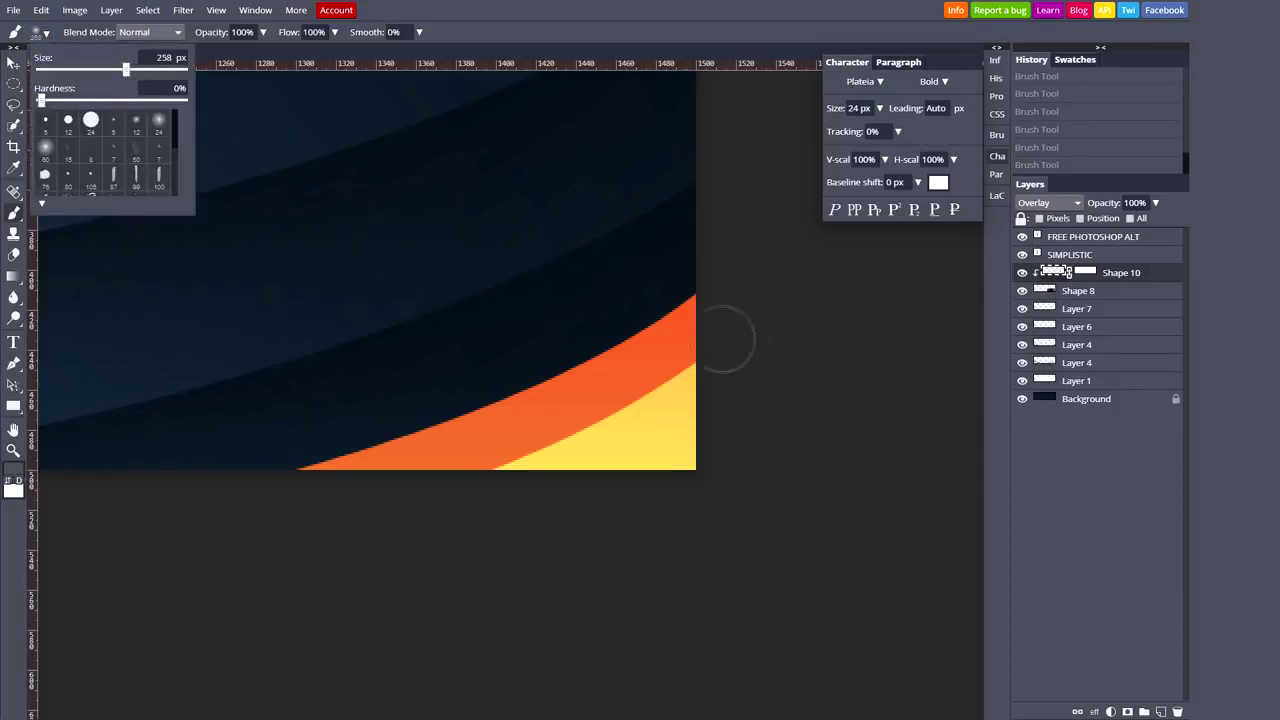
drag(726, 337, 643, 305)
key(ctrl+z)
key(ctrl+shift+z)
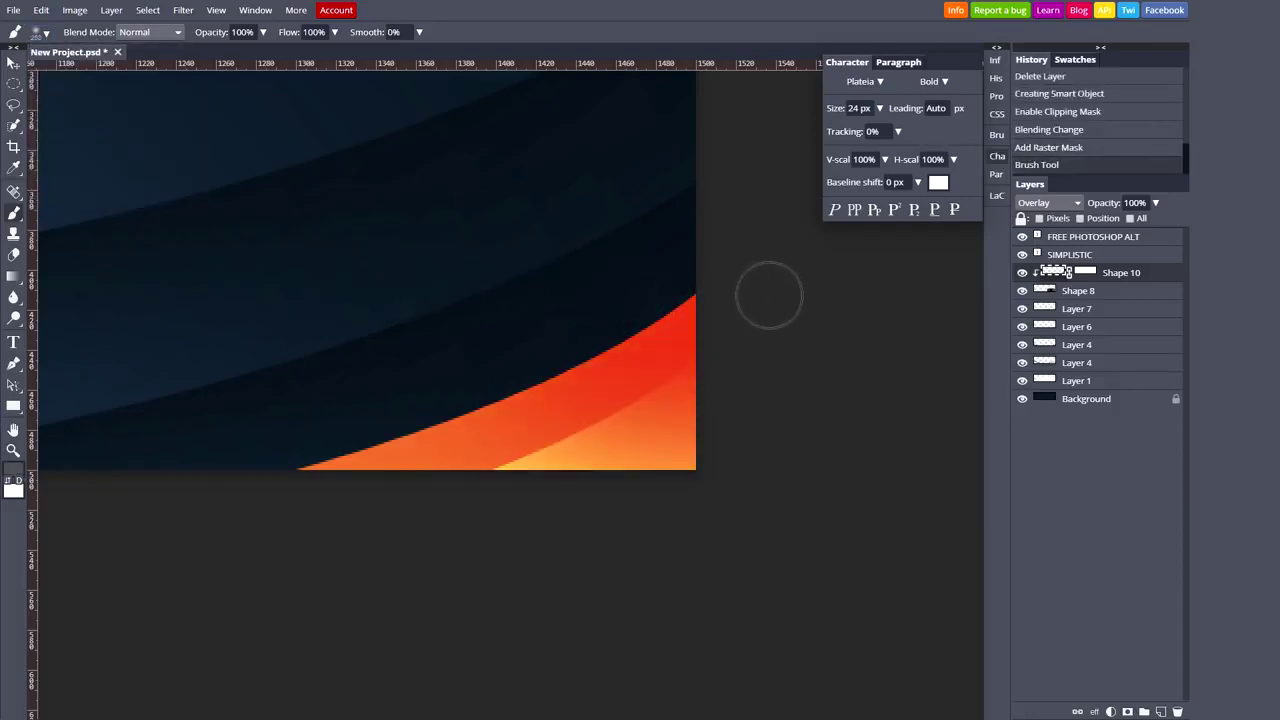
Toggle Shape 10 to compare, target its mask, and test then undo an extra stroke
click(1022, 274)
click(1022, 274)
click(1022, 274)
click(1058, 276)
click(1080, 274)
key(ctrl+z)
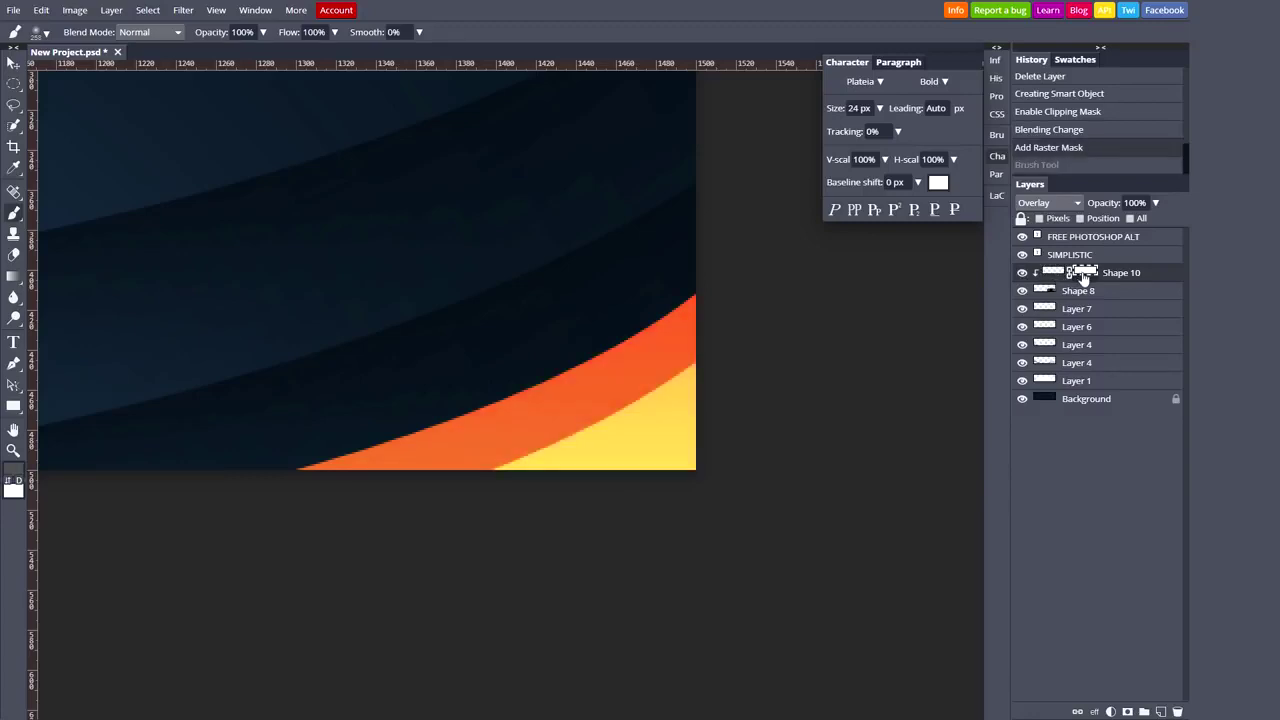
key(ctrl+shift+z)
key(ctrl+z)
key(ctrl+shift+z)
drag(770, 313, 720, 285)
key(ctrl+z)
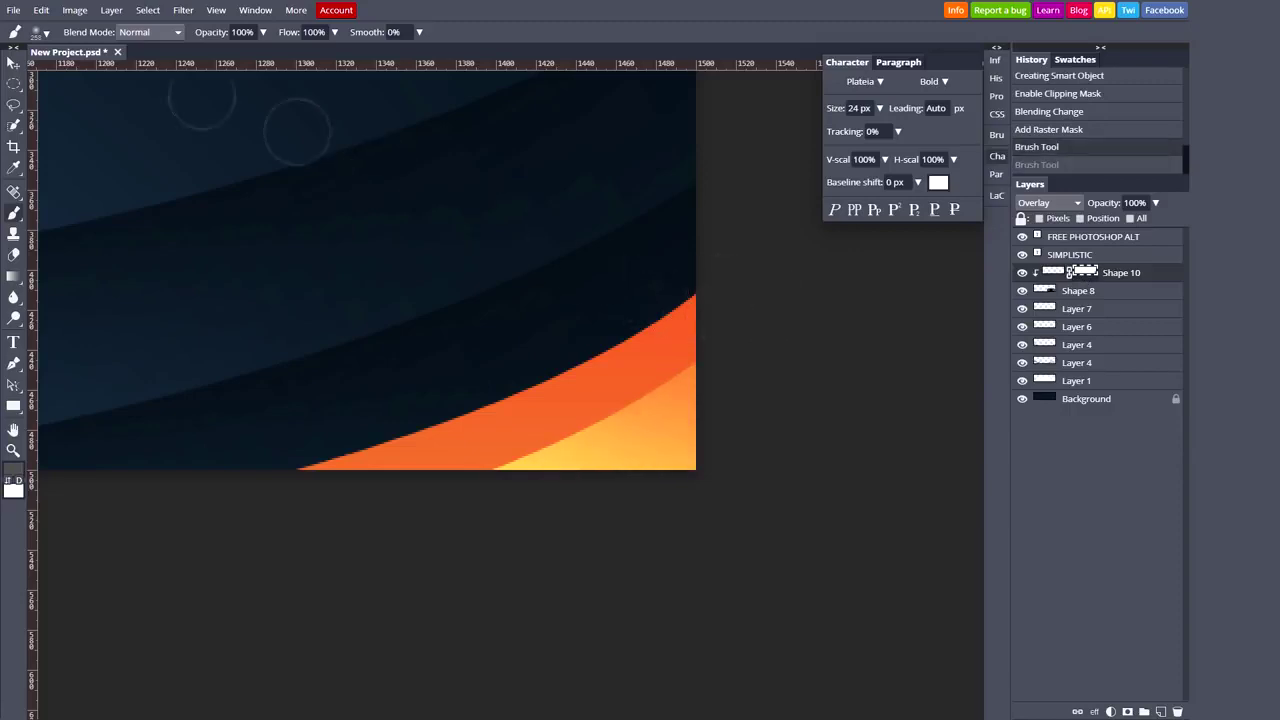
Shrink the brush further and dab darker grey shading along the swoosh's orange edge
click(40, 32)
drag(124, 66, 100, 66)
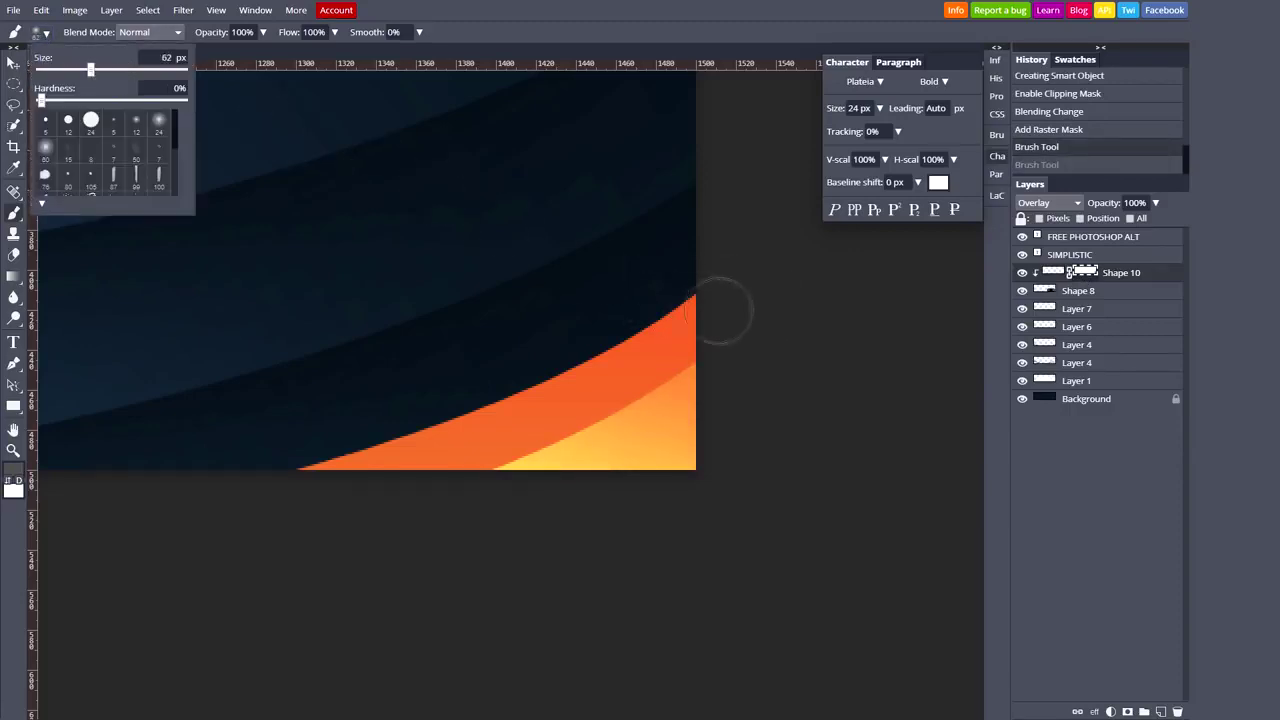
click(738, 340)
click(712, 342)
click(657, 315)
drag(657, 315, 371, 314)
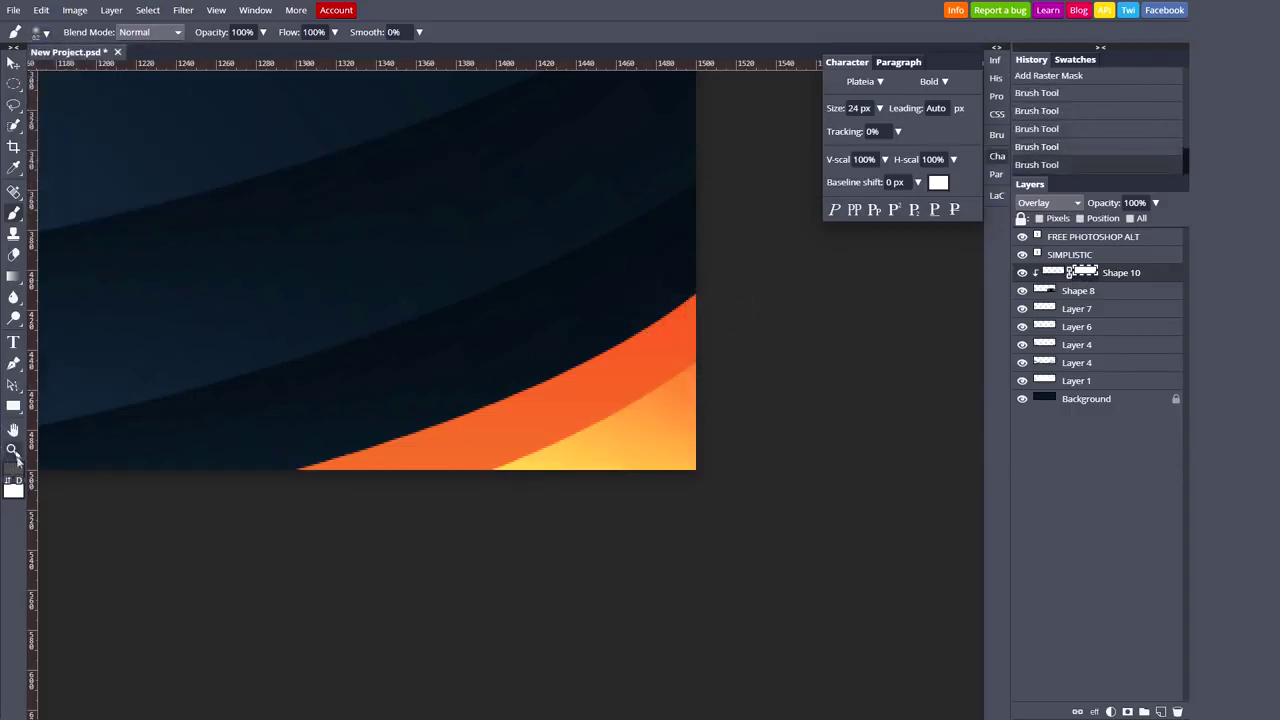
click(13, 486)
drag(132, 250, 105, 266)
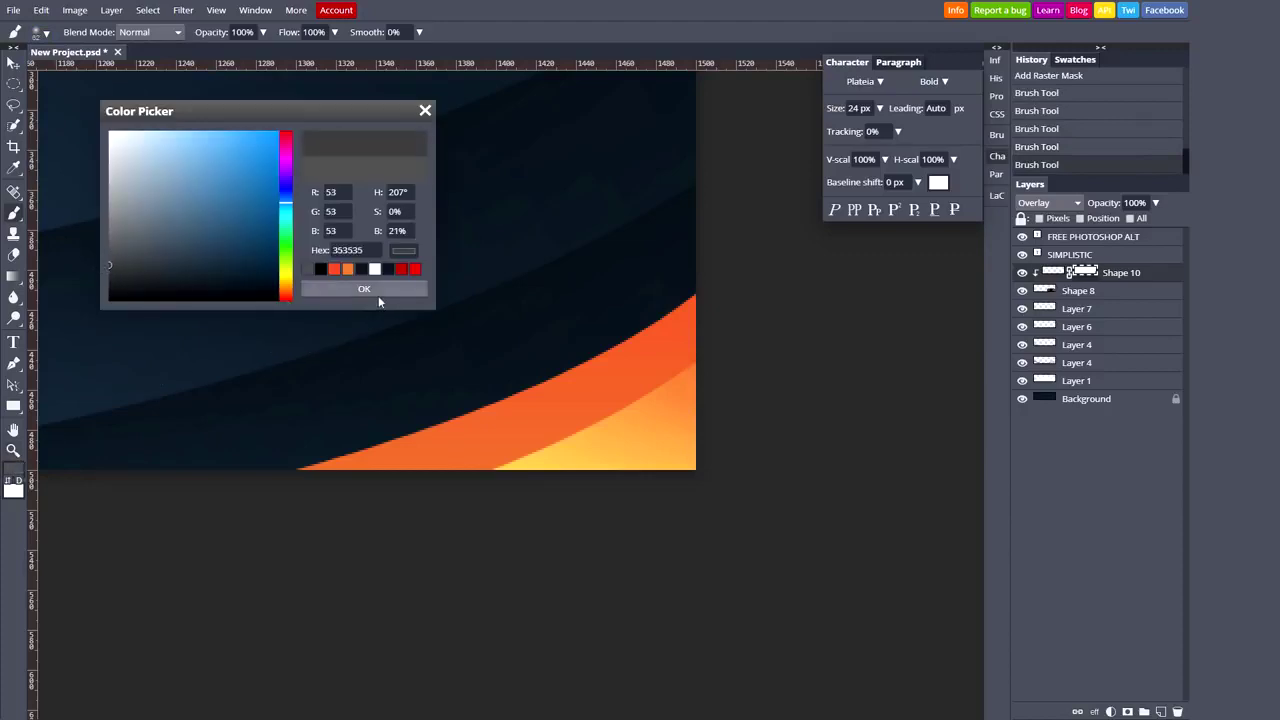
click(376, 292)
drag(614, 314, 726, 366)
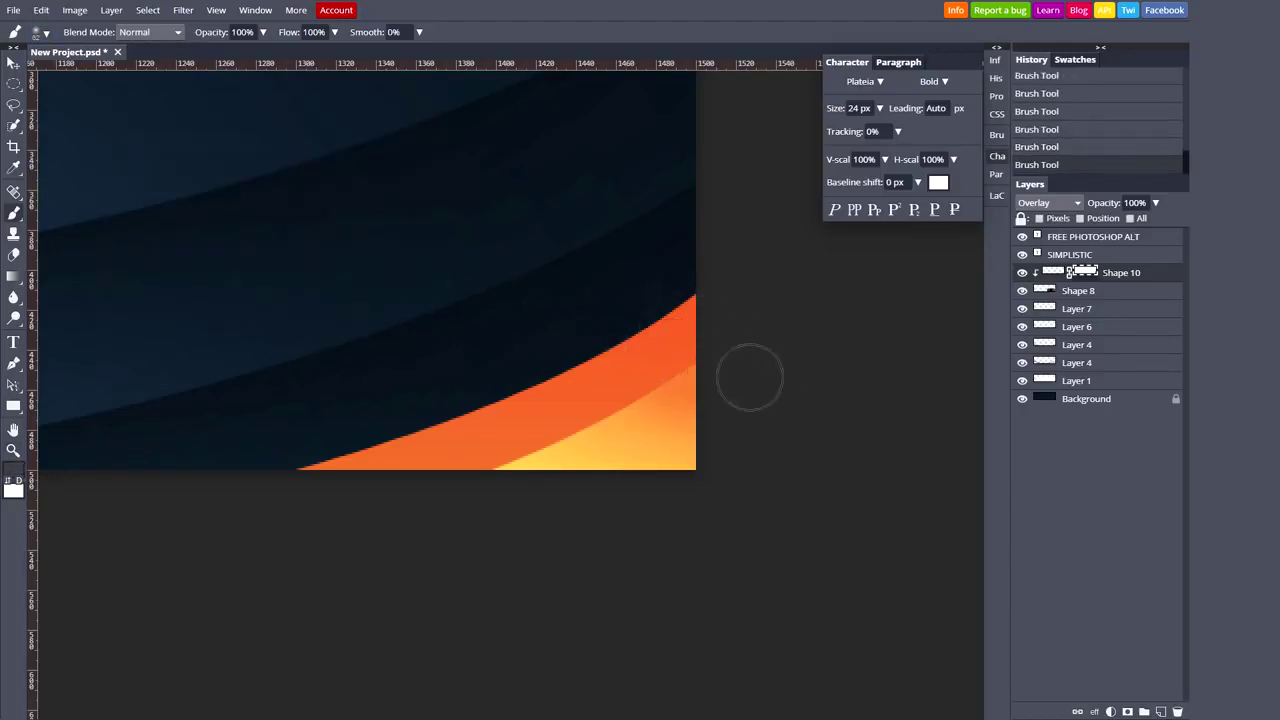
Paint a short stroke in dark grey 181818, then undo the last five brush strokes
click(13, 486)
drag(118, 290, 88, 285)
click(364, 289)
drag(595, 342, 646, 371)
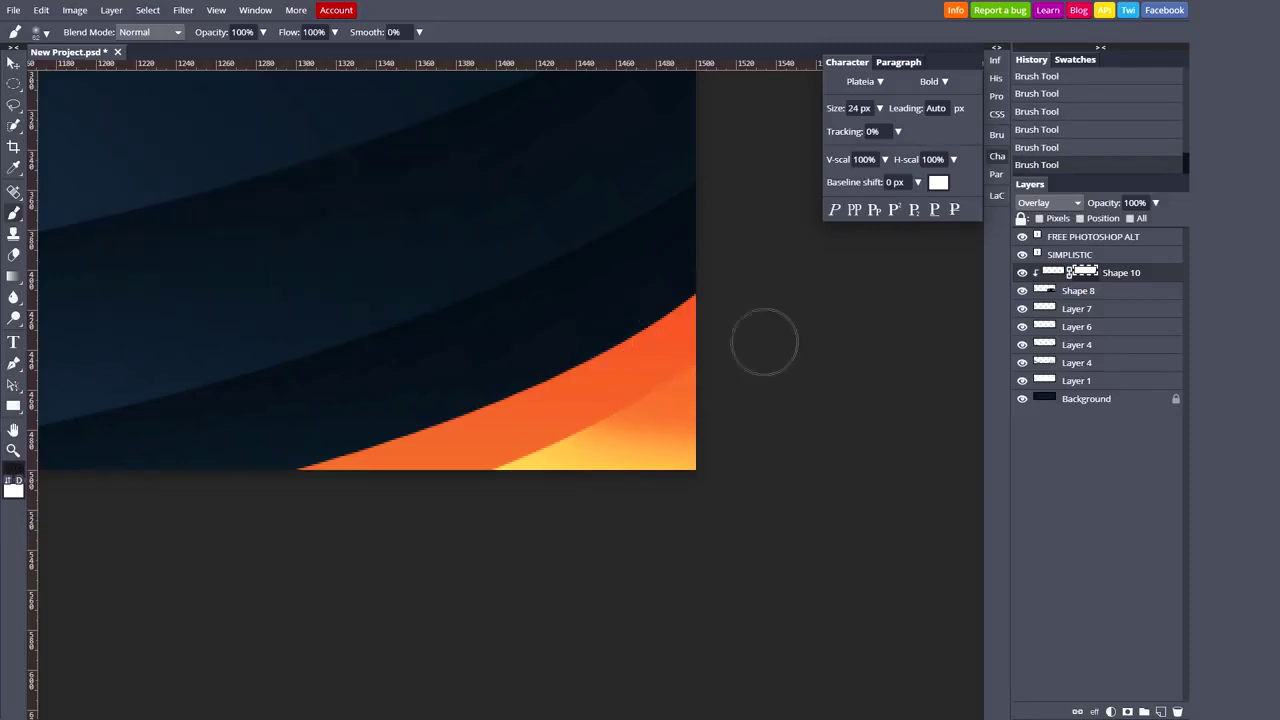
scroll(708, 322, down, 3)
scroll(740, 324, up, 3)
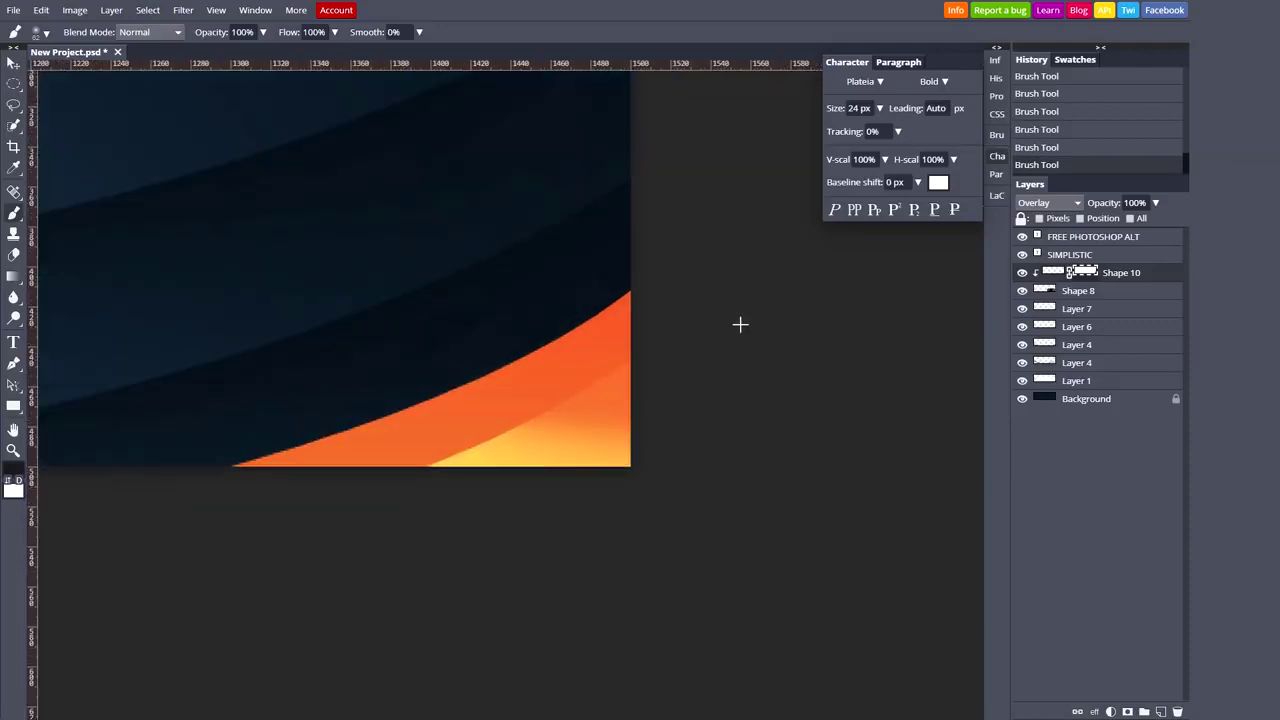
key(ctrl+z)
key(ctrl+z)
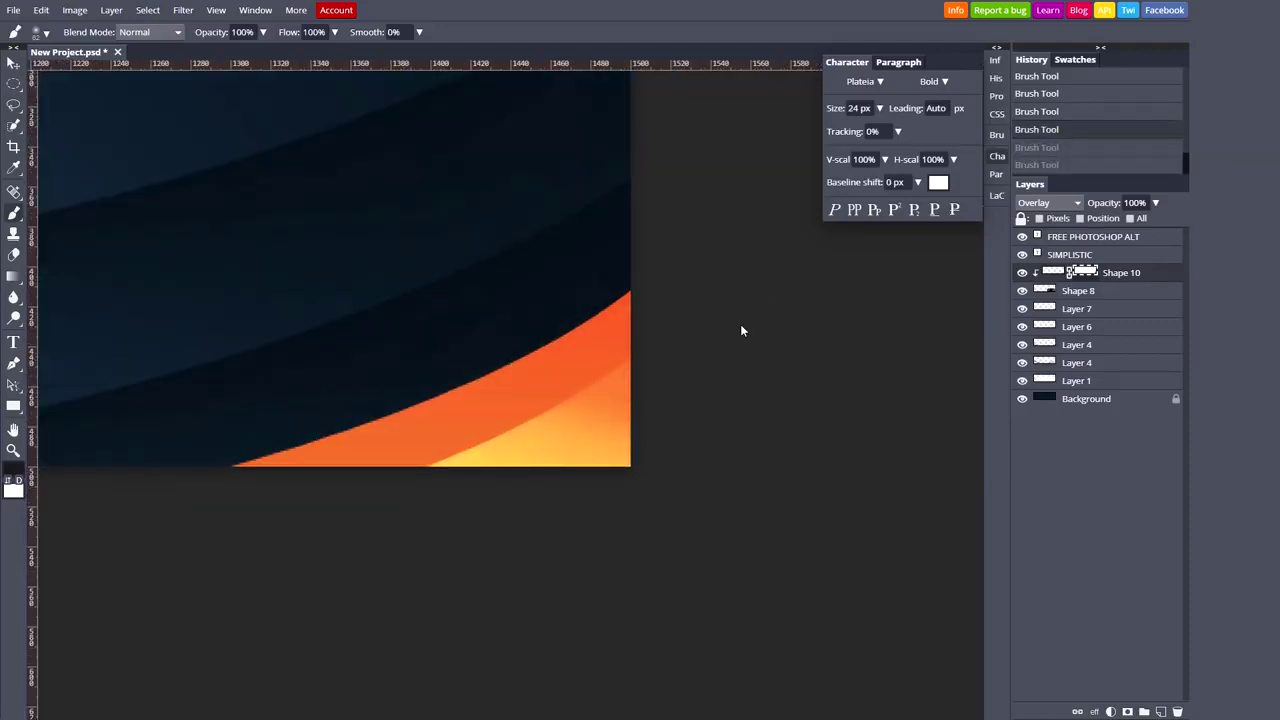
key(ctrl+z)
key(ctrl+z)
key(ctrl+z)
Switch to black with a 129 px brush and shade over the orange corner
right_click(13, 386)
click(13, 468)
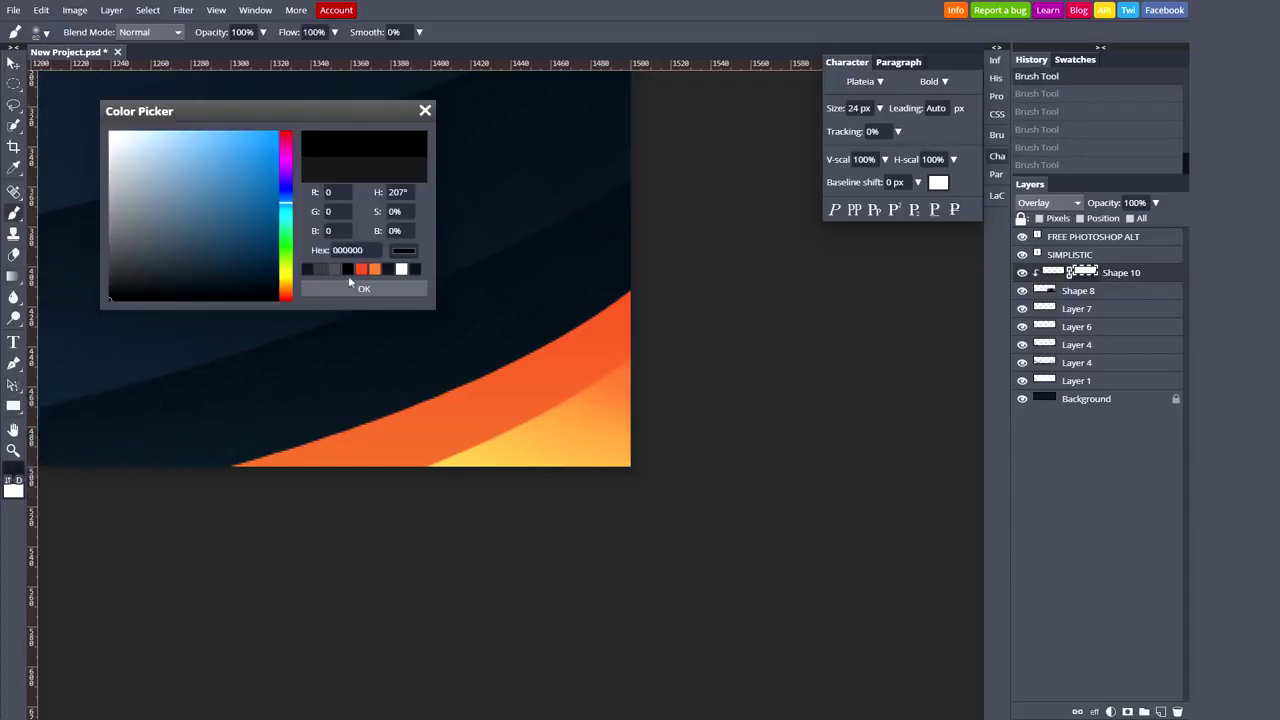
click(362, 288)
click(40, 32)
drag(62, 68, 106, 68)
drag(726, 371, 600, 420)
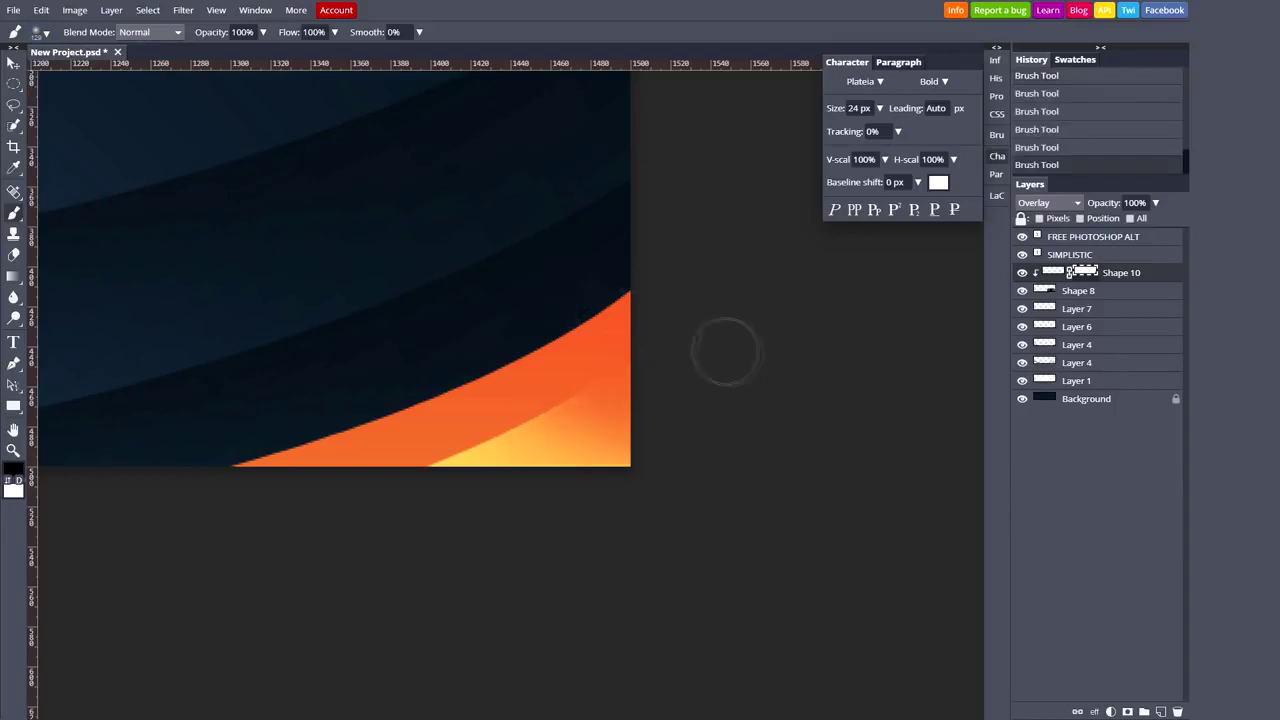
Try shifting the orange-and-yellow shape, then move Shape 10's yellow content left
key(v)
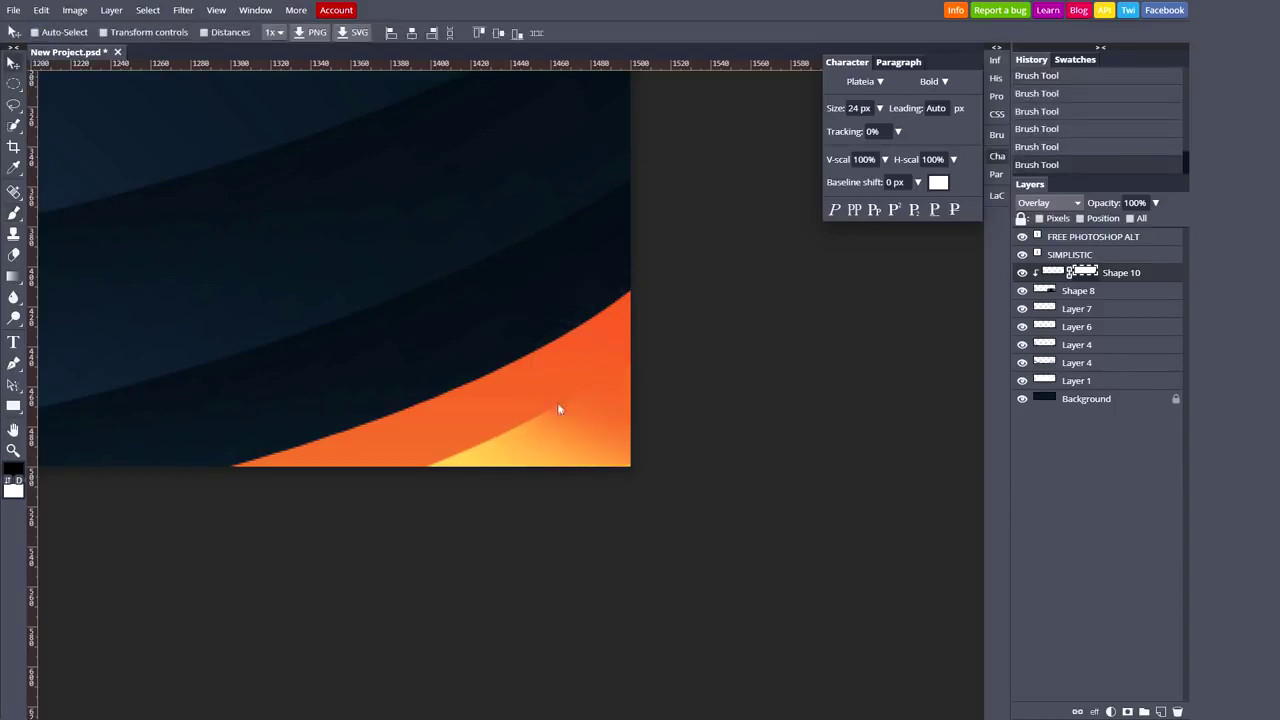
drag(530, 436, 464, 413)
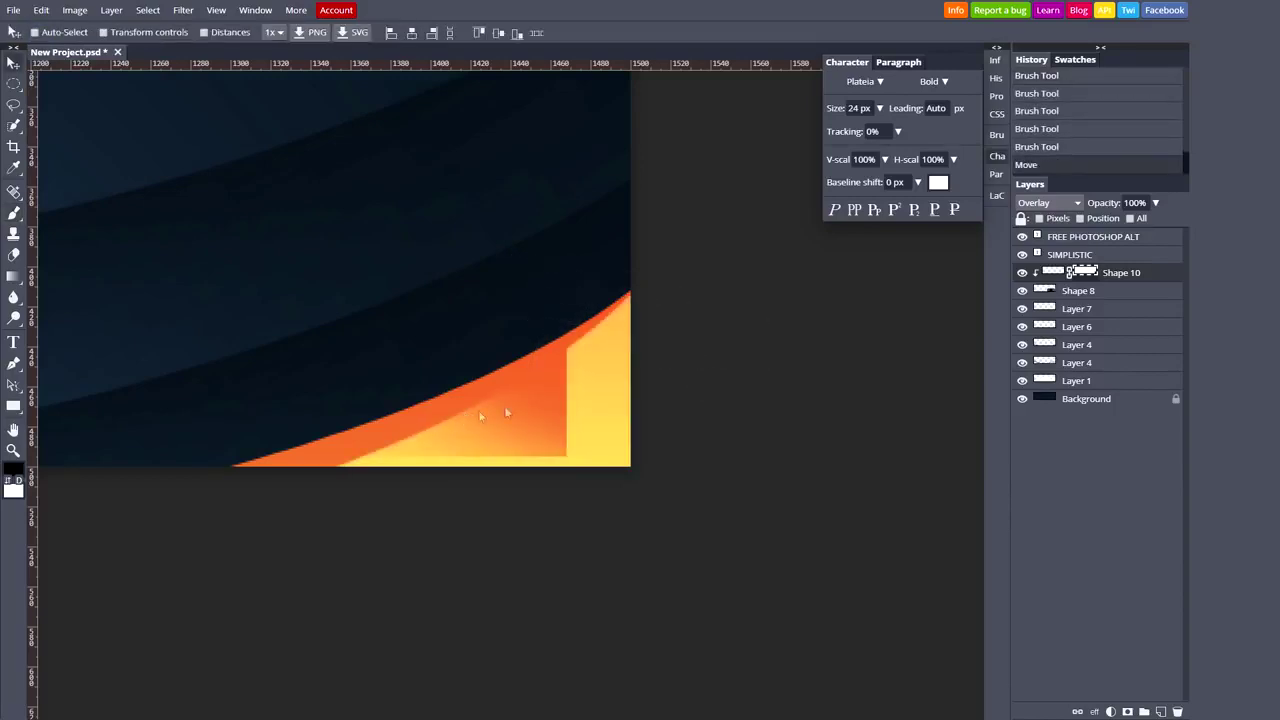
key(ctrl+z)
click(1050, 272)
mouse_move(712, 315)
mouse_down()
mouse_move(515, 317)
mouse_move(619, 352)
mouse_up()
Test Shape 10 as an Overlay smart object, undo it, and repaint the yellow glow
right_click(1143, 272)
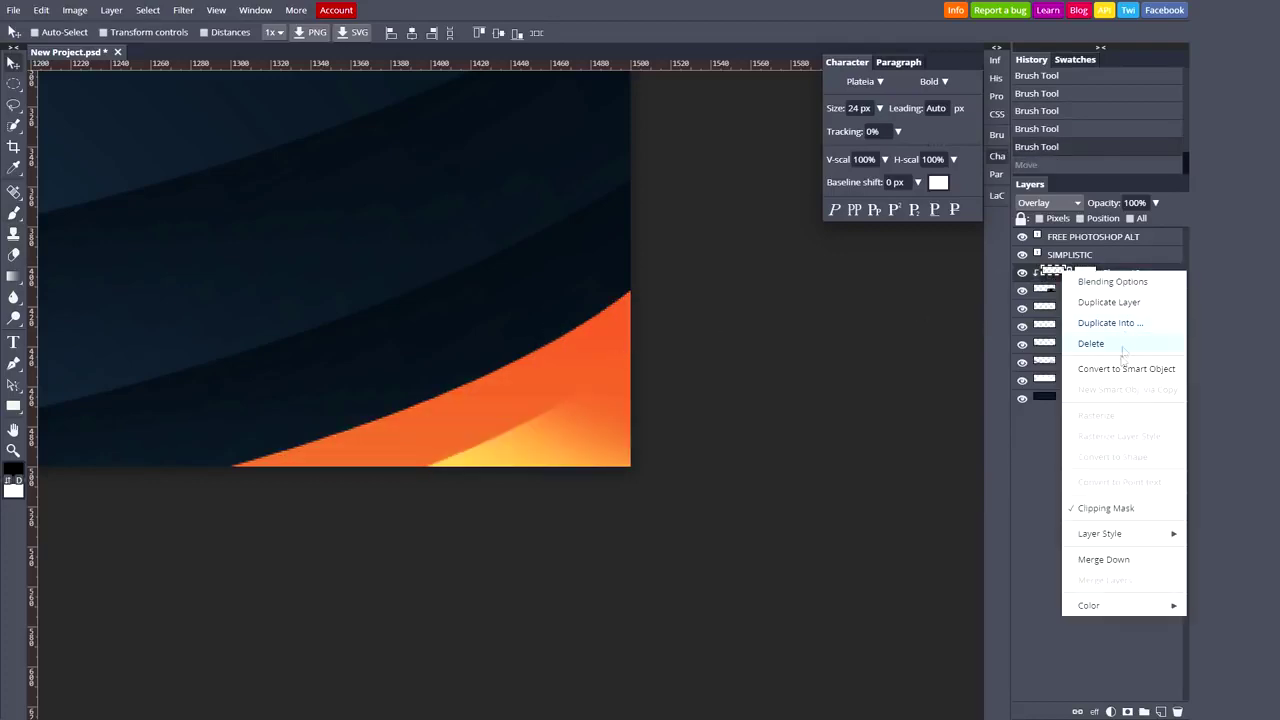
click(1123, 375)
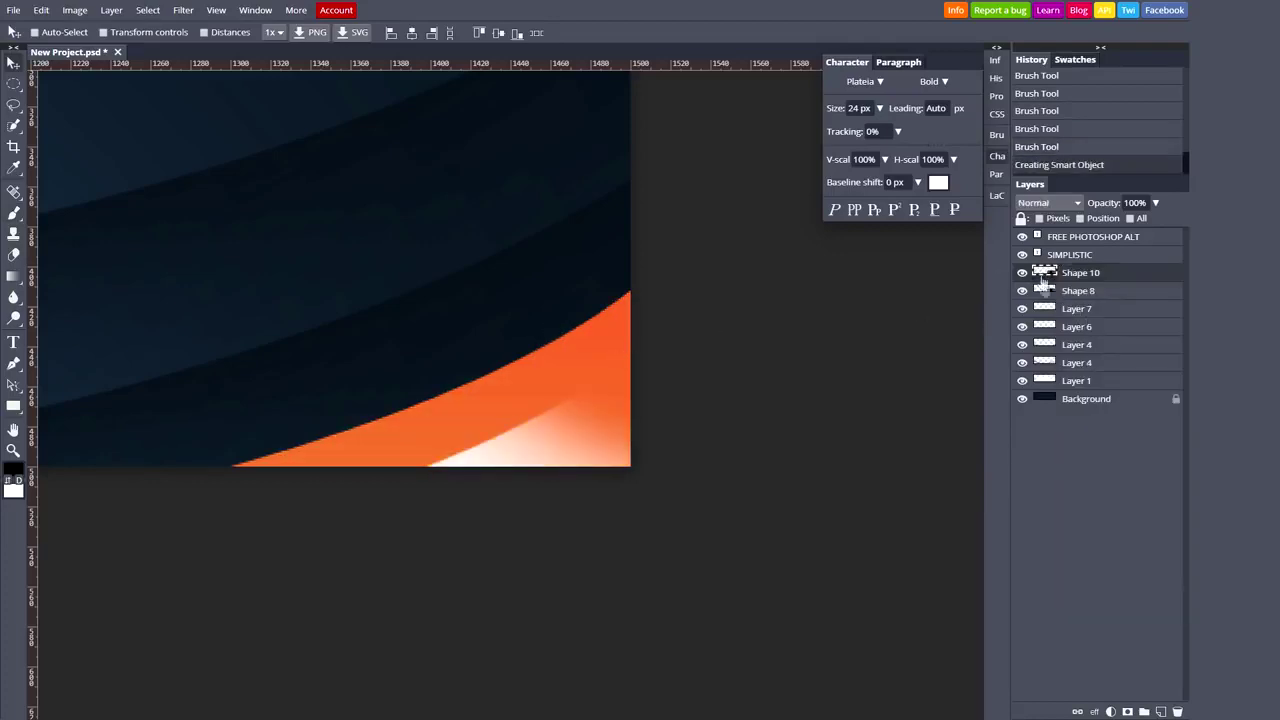
click(1048, 203)
click(1035, 403)
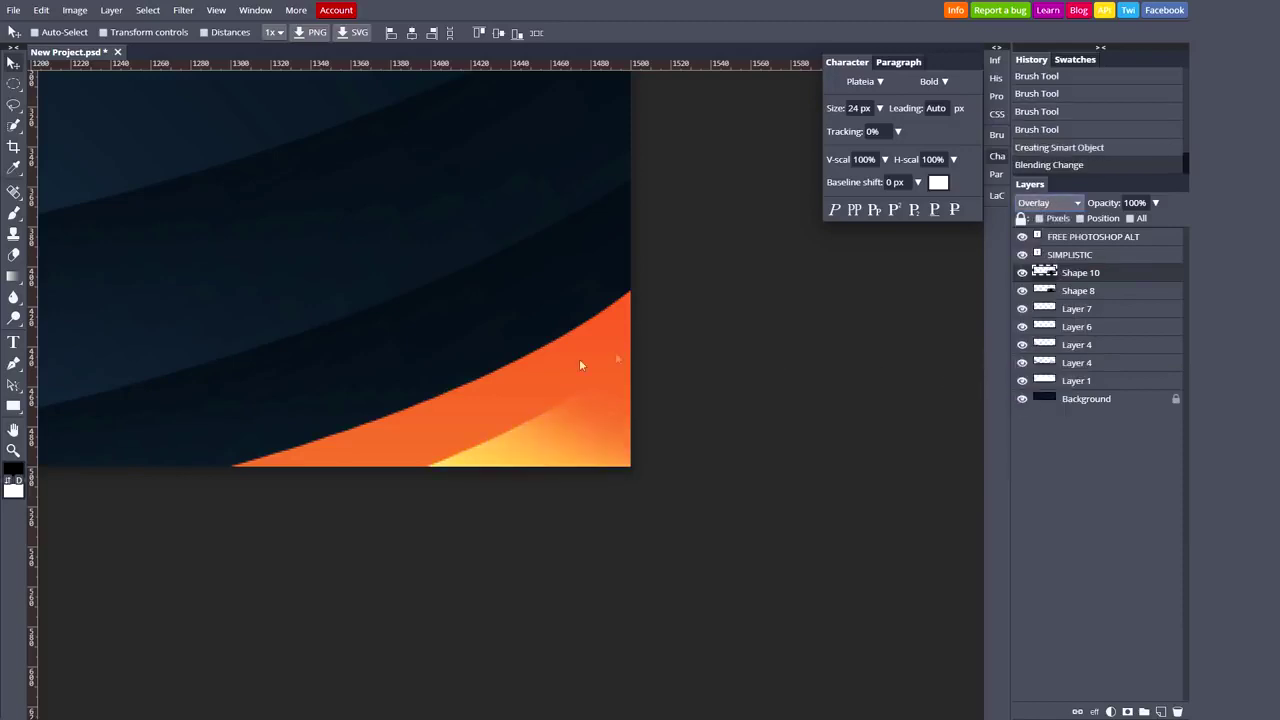
drag(404, 333, 506, 383)
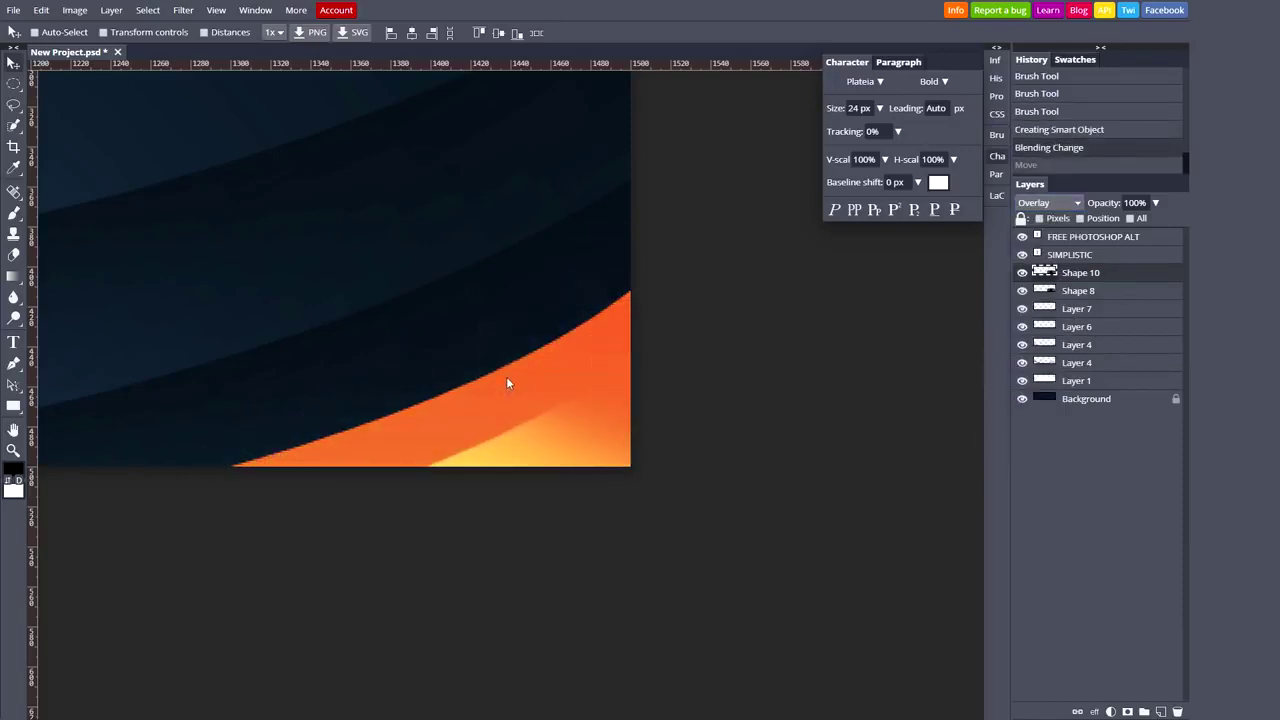
key(ctrl+z)
key(ctrl+z)
mouse_move(507, 376)
mouse_down()
mouse_move(555, 413)
mouse_move(533, 378)
mouse_move(551, 431)
mouse_up()
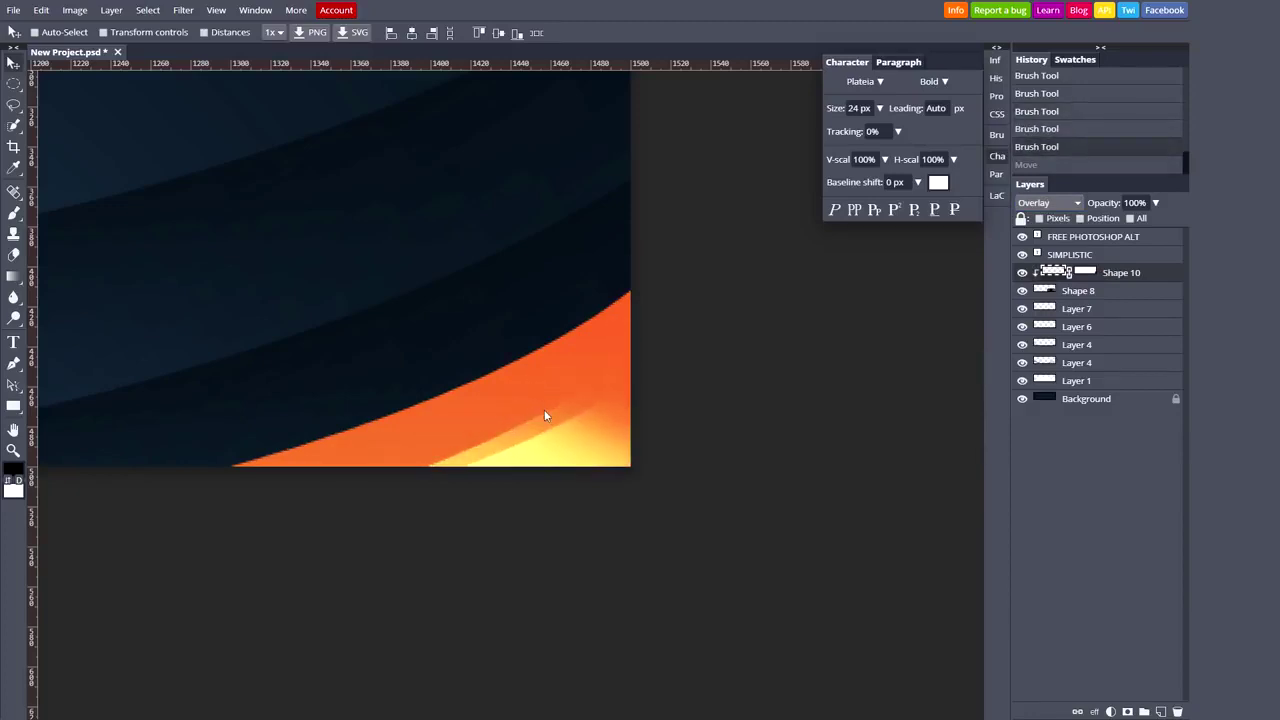
scroll(553, 430, down, 3)
scroll(554, 430, down, 3)
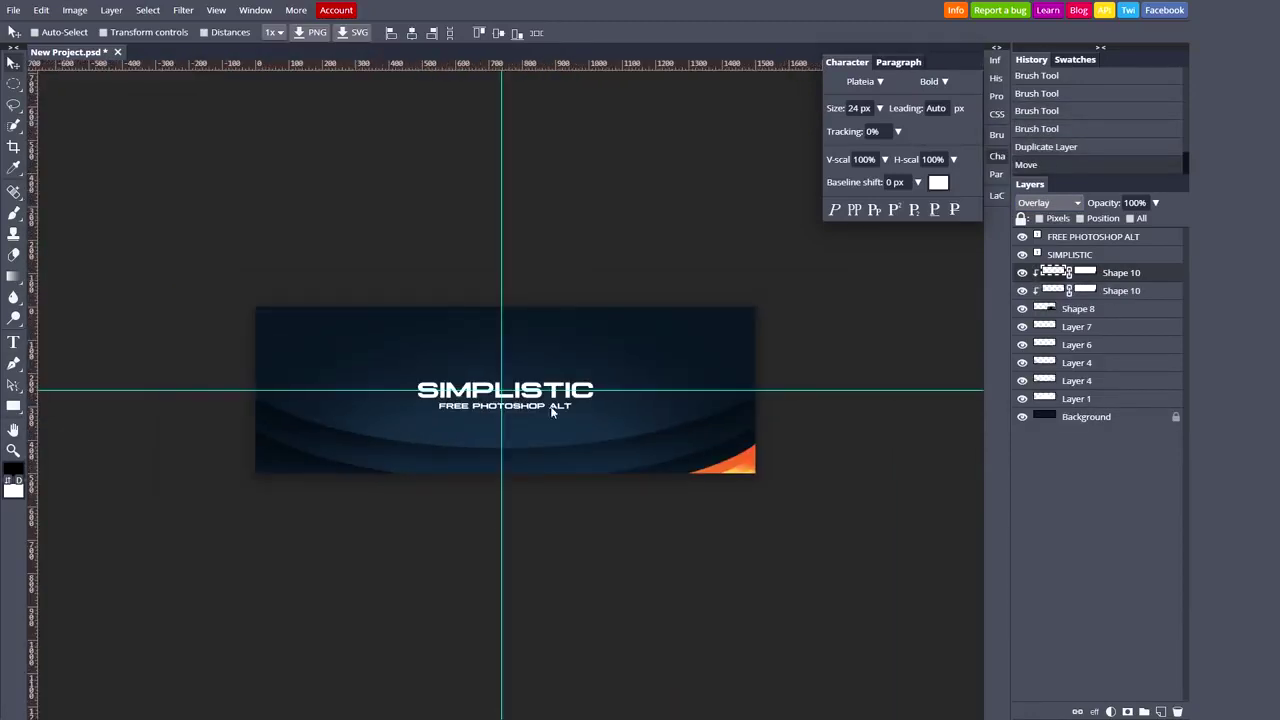
Group the swoosh layers with Shape 8 into Folder 11 and convert it to a smart object
scroll(458, 380, up, 3)
scroll(458, 380, up, 2)
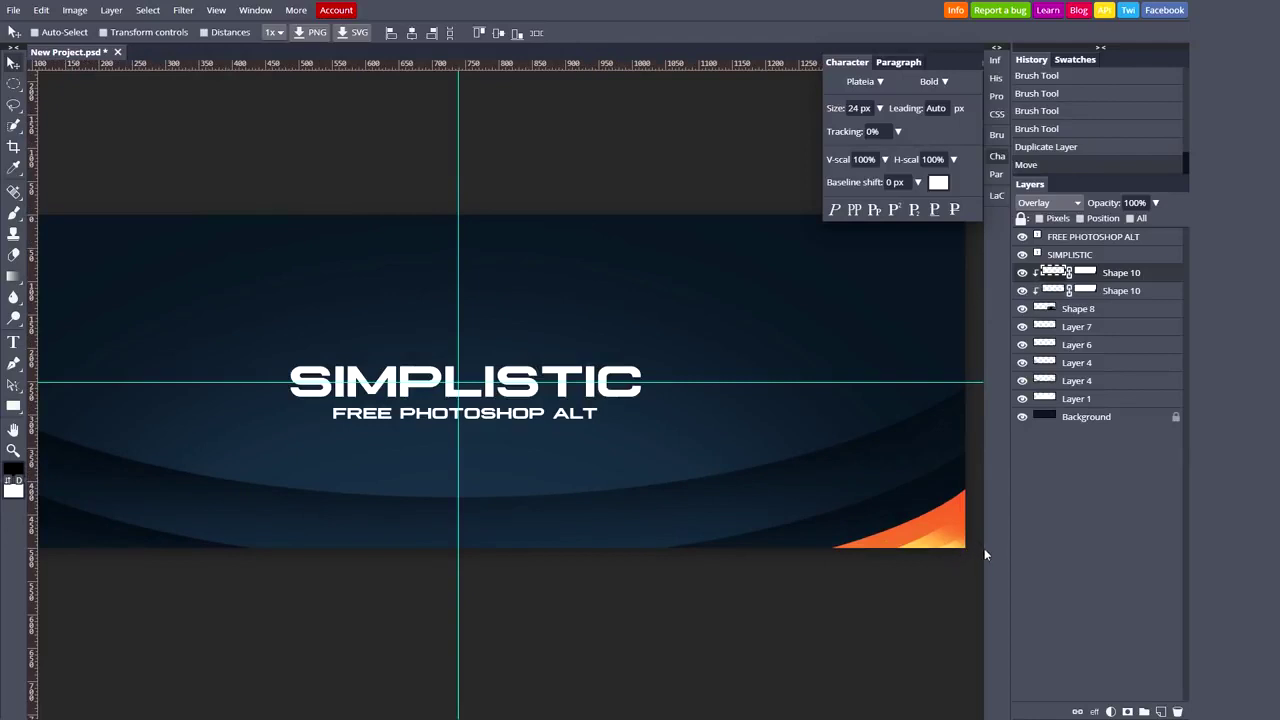
click(1091, 309)
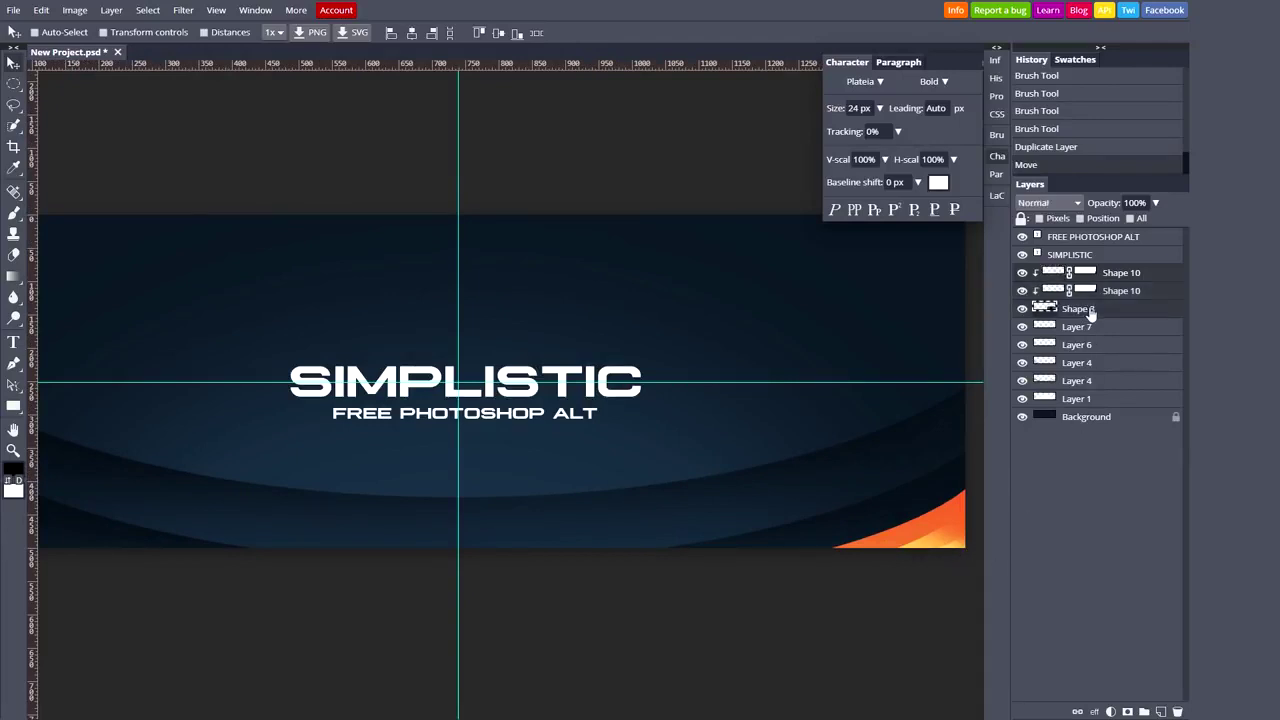
key(ctrl+g)
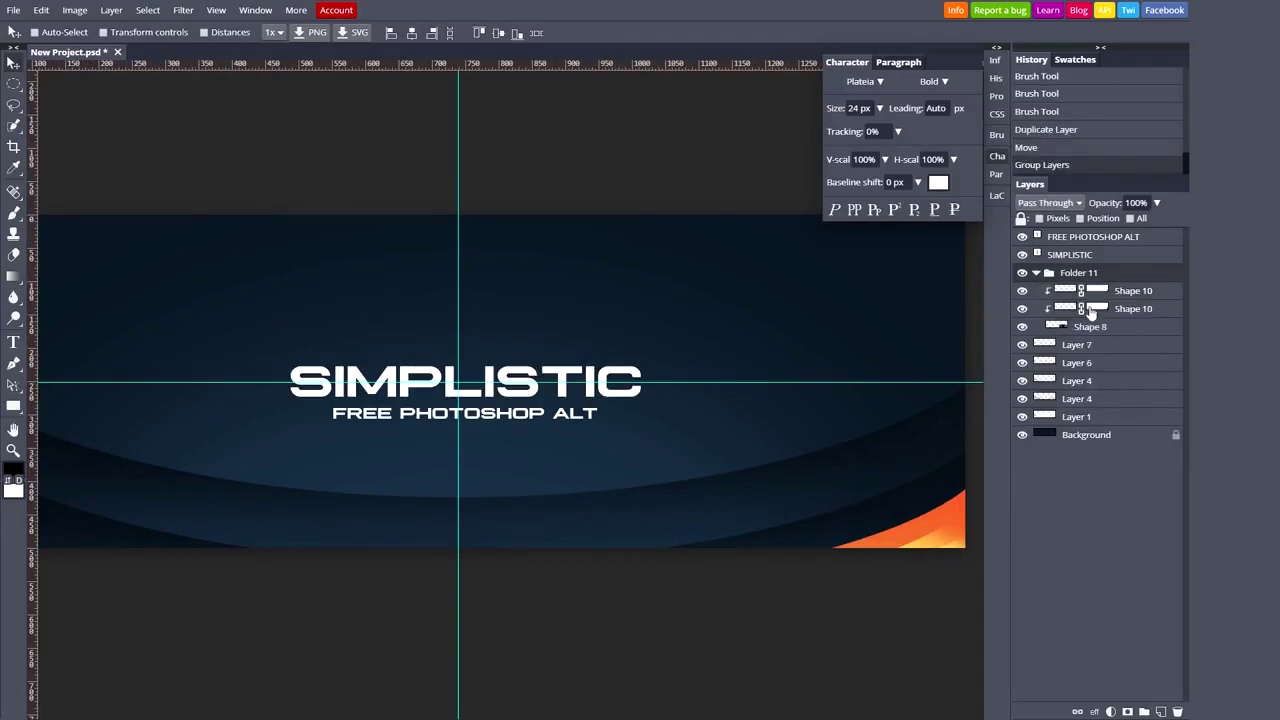
click(1036, 273)
click(1022, 273)
click(1023, 276)
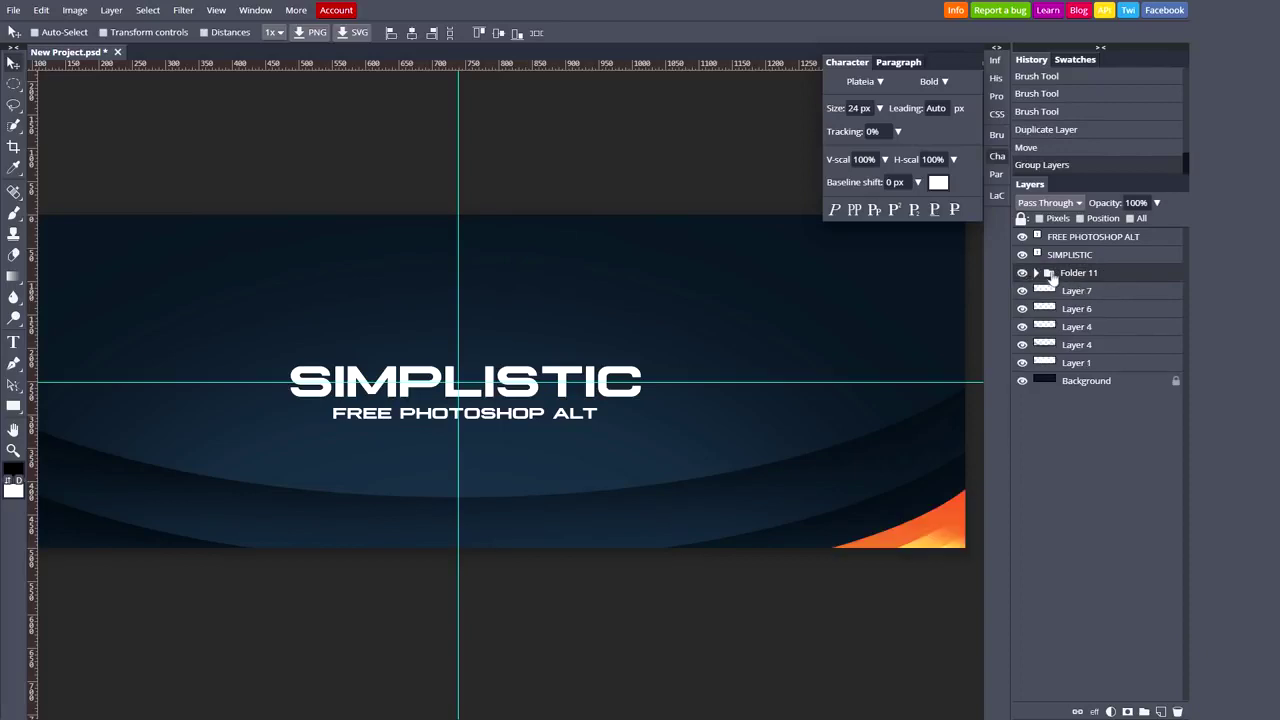
right_click(1083, 282)
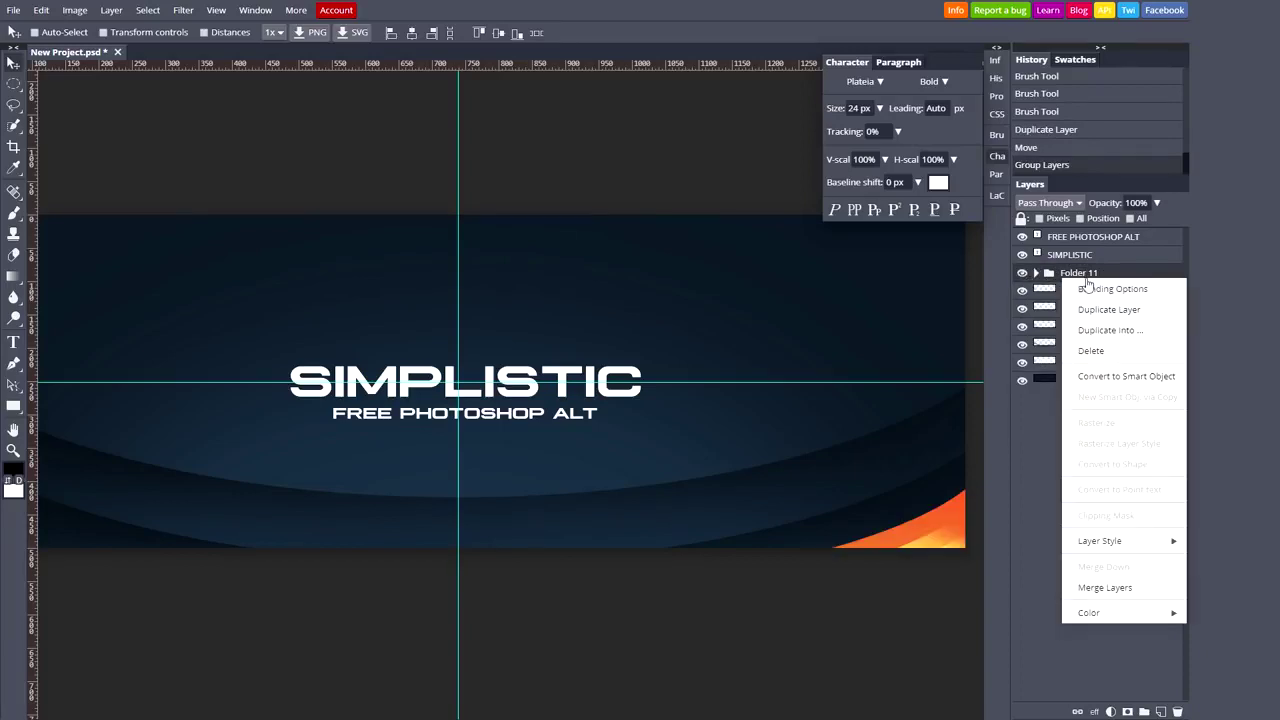
click(1097, 376)
Duplicate the swoosh smart object and place the copy left along the bottom edge
drag(914, 449, 697, 445)
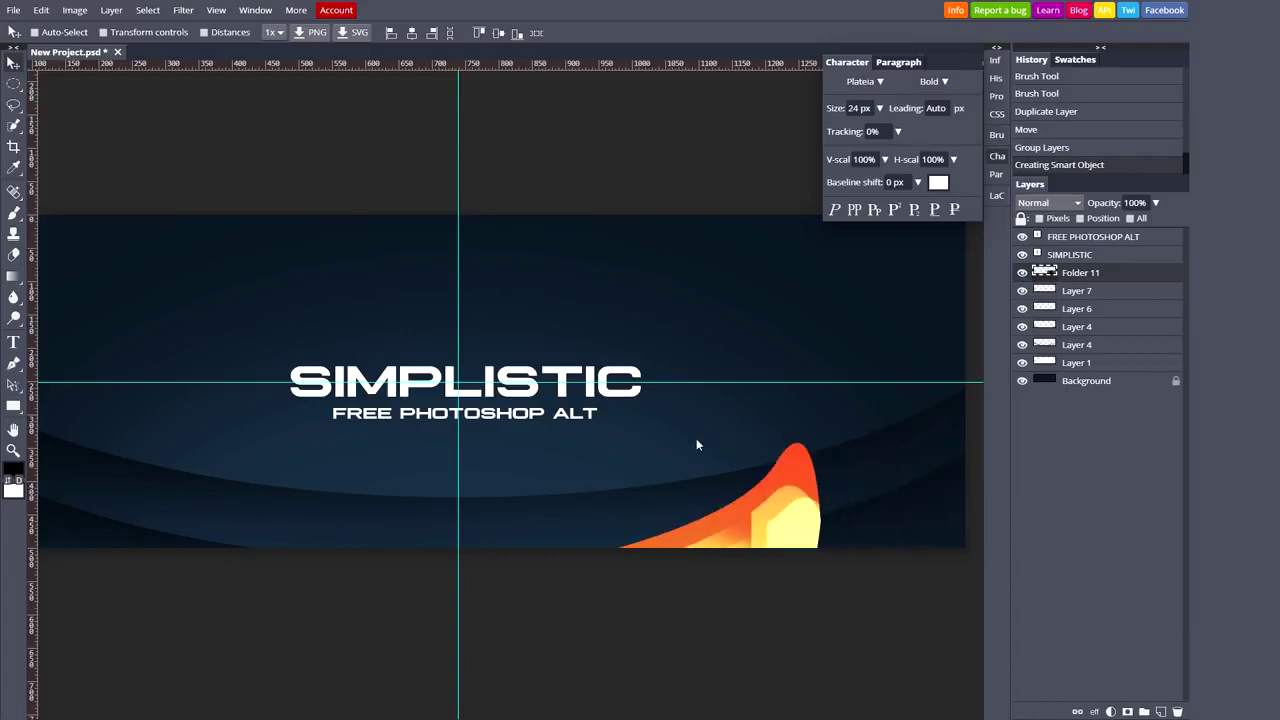
key(ctrl+z)
drag(920, 476, 601, 350)
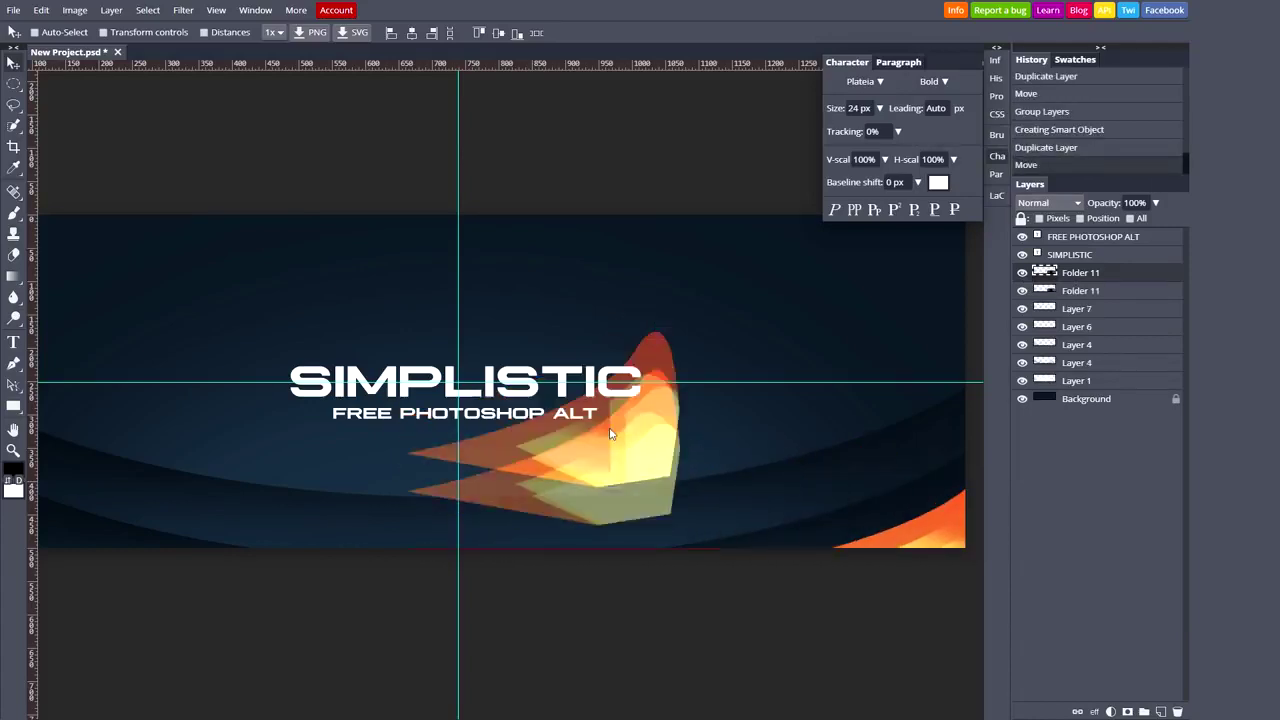
key(ctrl+z)
mouse_move(609, 428)
mouse_down()
mouse_move(538, 476)
mouse_move(525, 432)
mouse_up()
Try flipping the swoosh copy via image flip and side-dragging, undoing both attempts
key(ctrl+t)
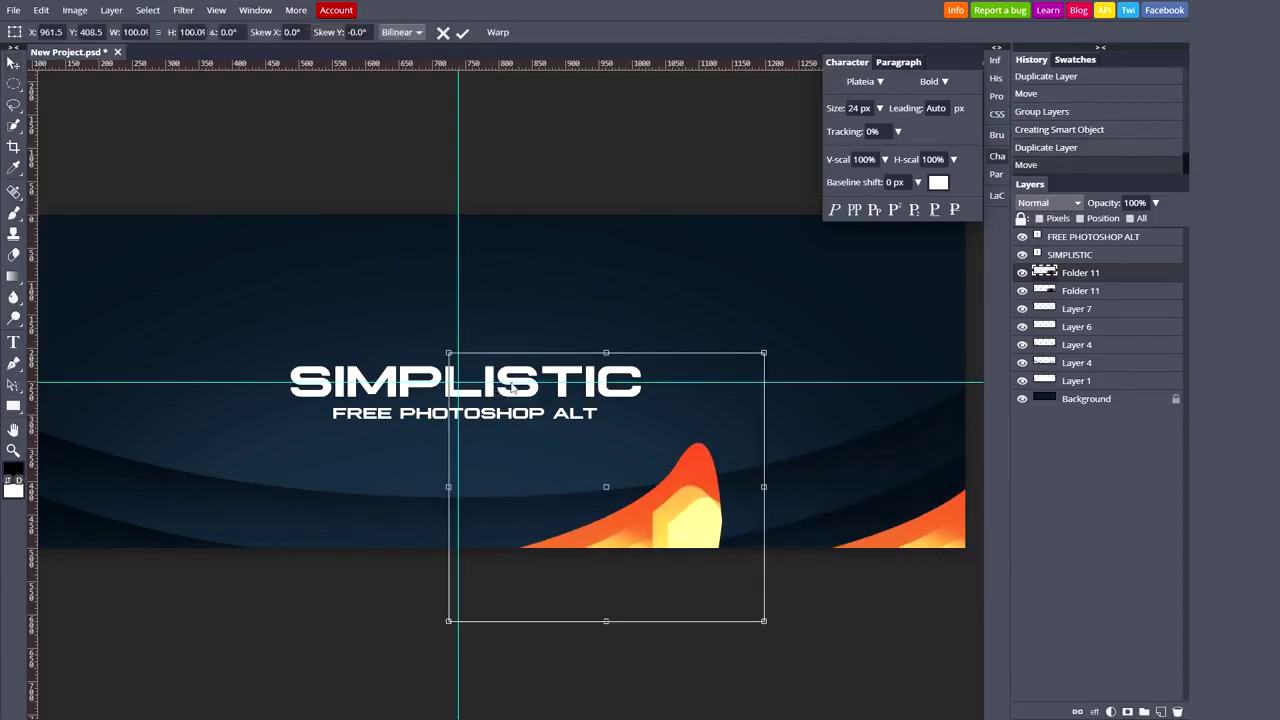
click(75, 10)
mouse_move(96, 184)
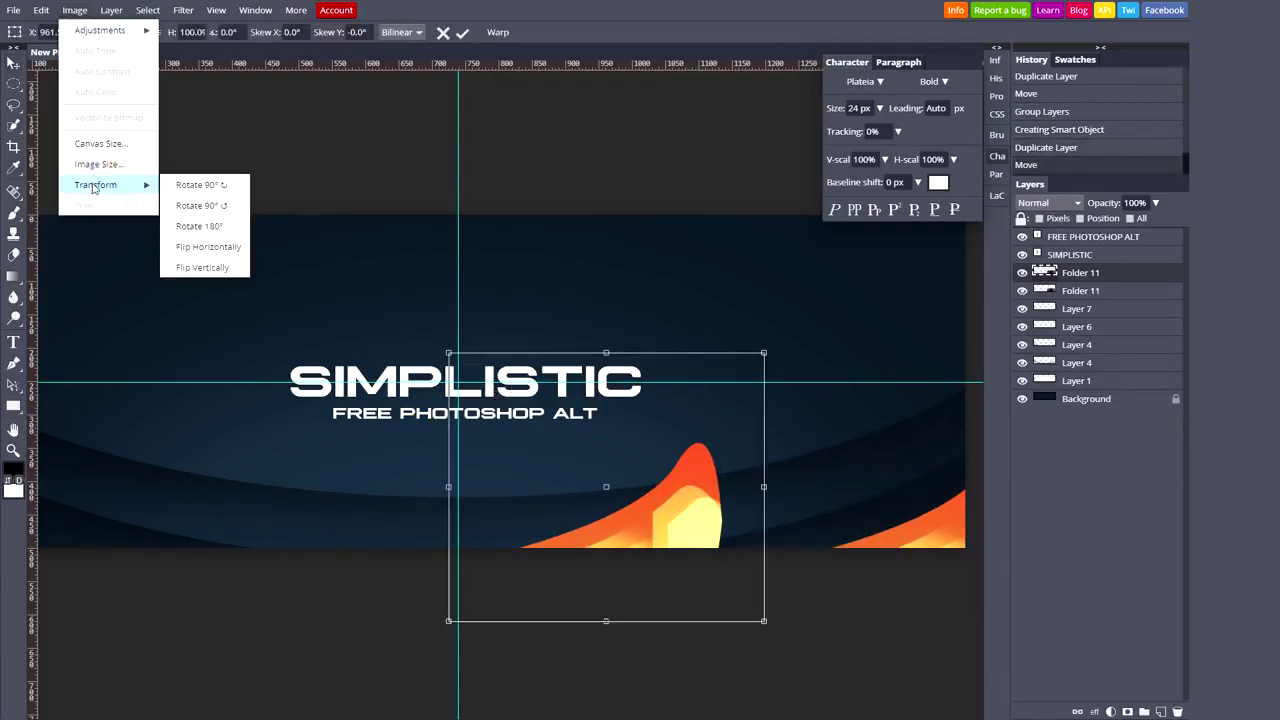
click(221, 253)
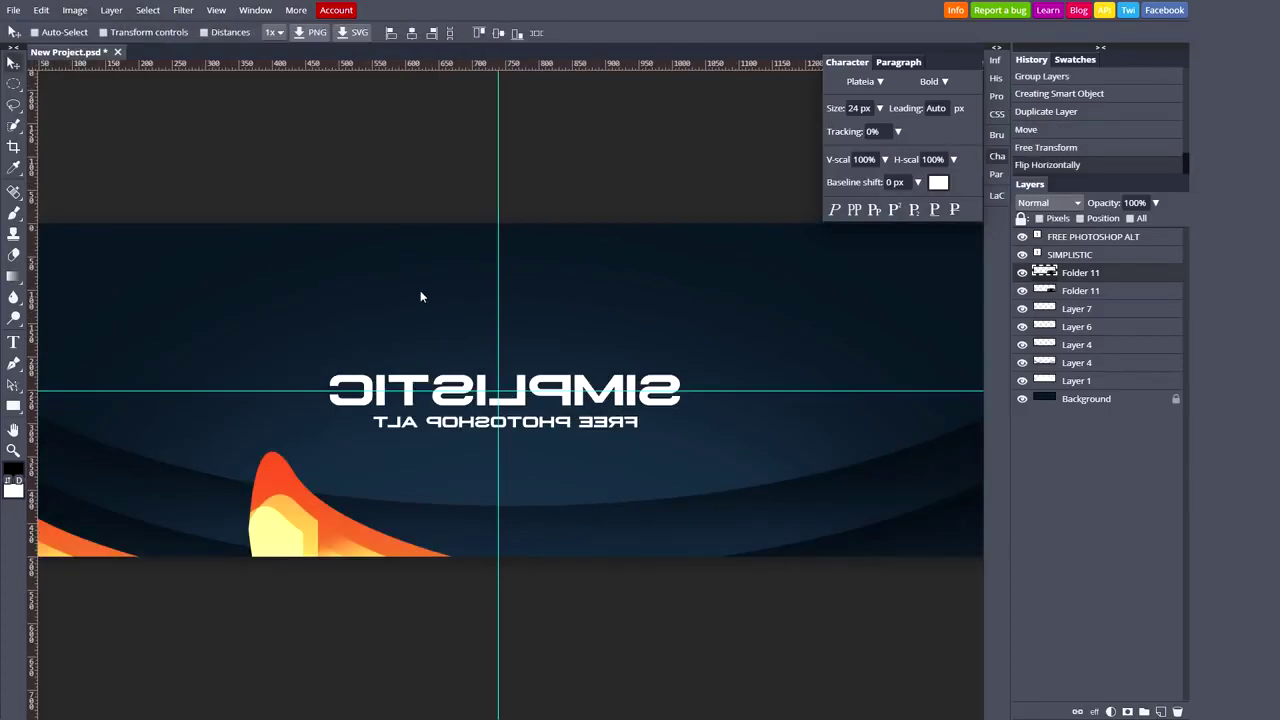
key(ctrl+z)
key(ctrl+t)
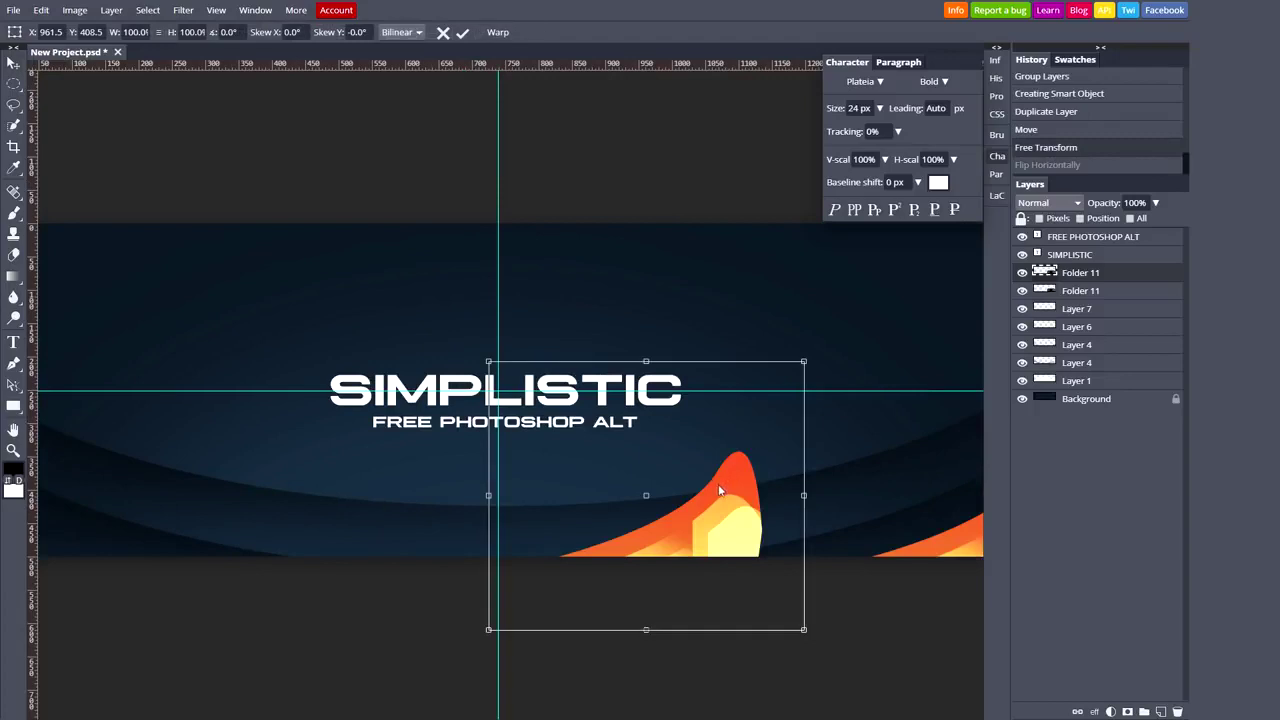
drag(718, 490, 680, 488)
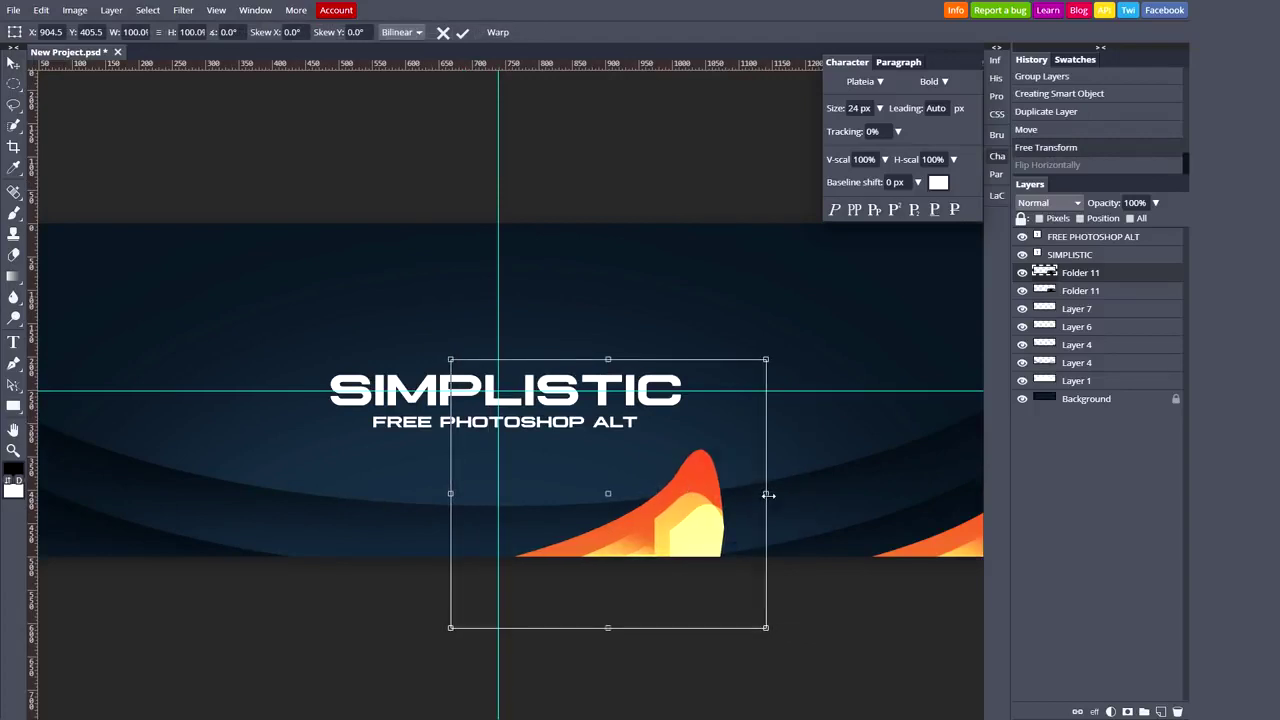
drag(768, 494, 204, 494)
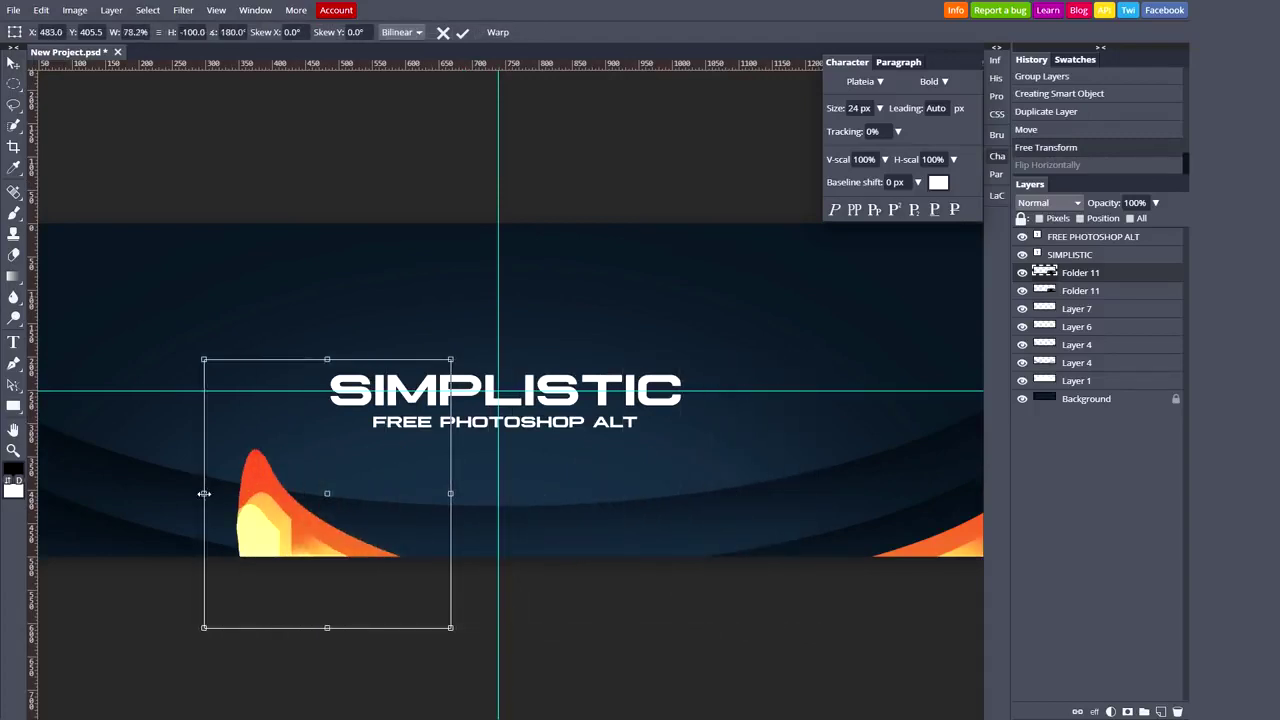
click(134, 33)
click(447, 32)
Mirror the swoosh copy horizontally with a negative transform width
key(ctrl+t)
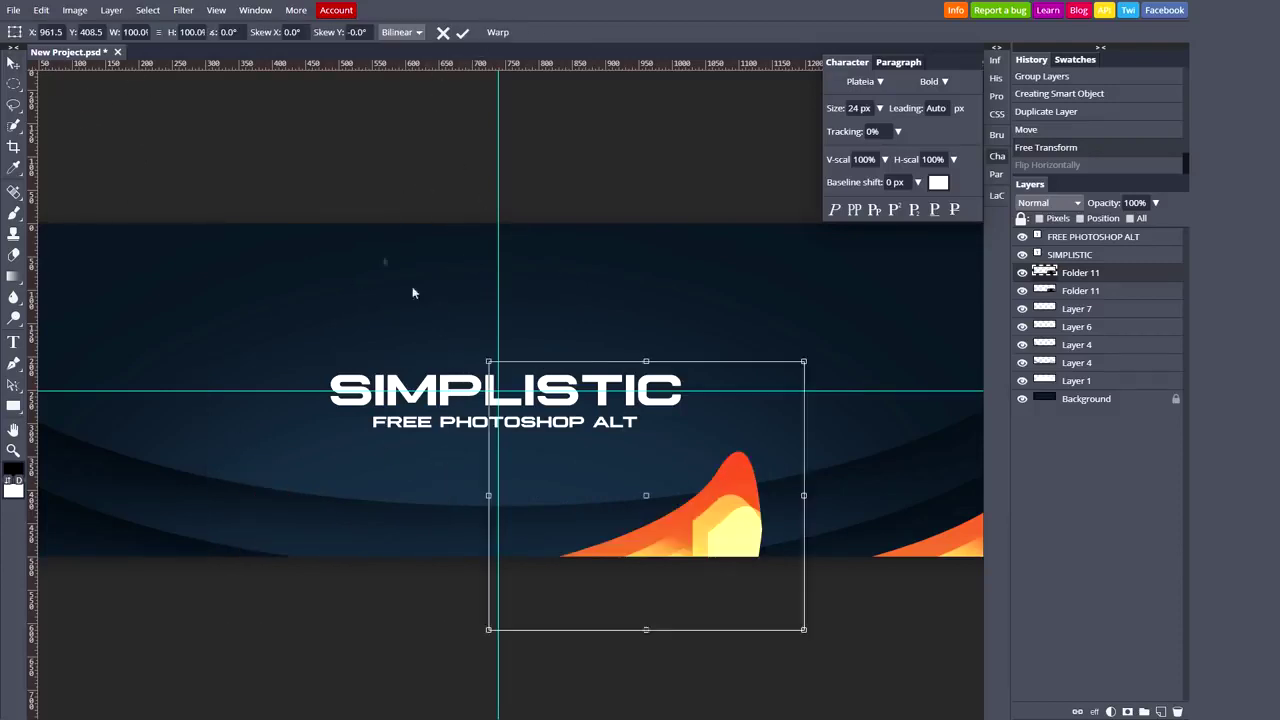
click(126, 32)
text(-)
key(Return)
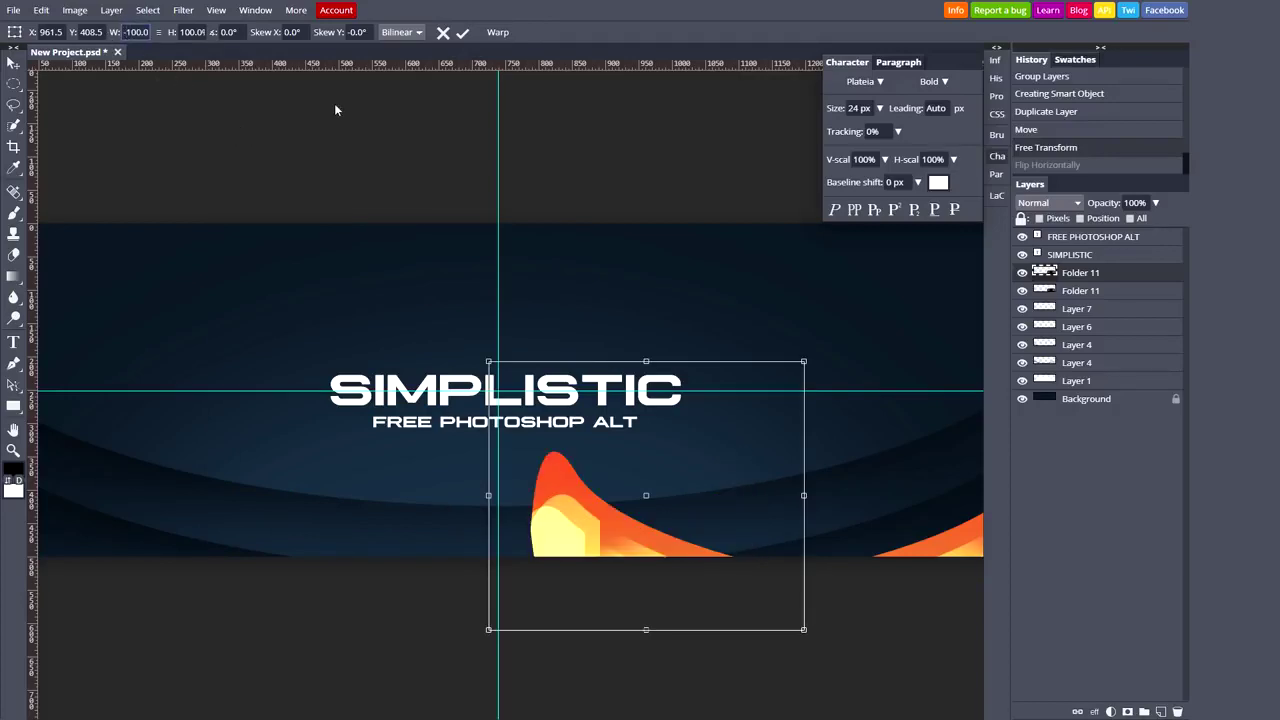
click(462, 32)
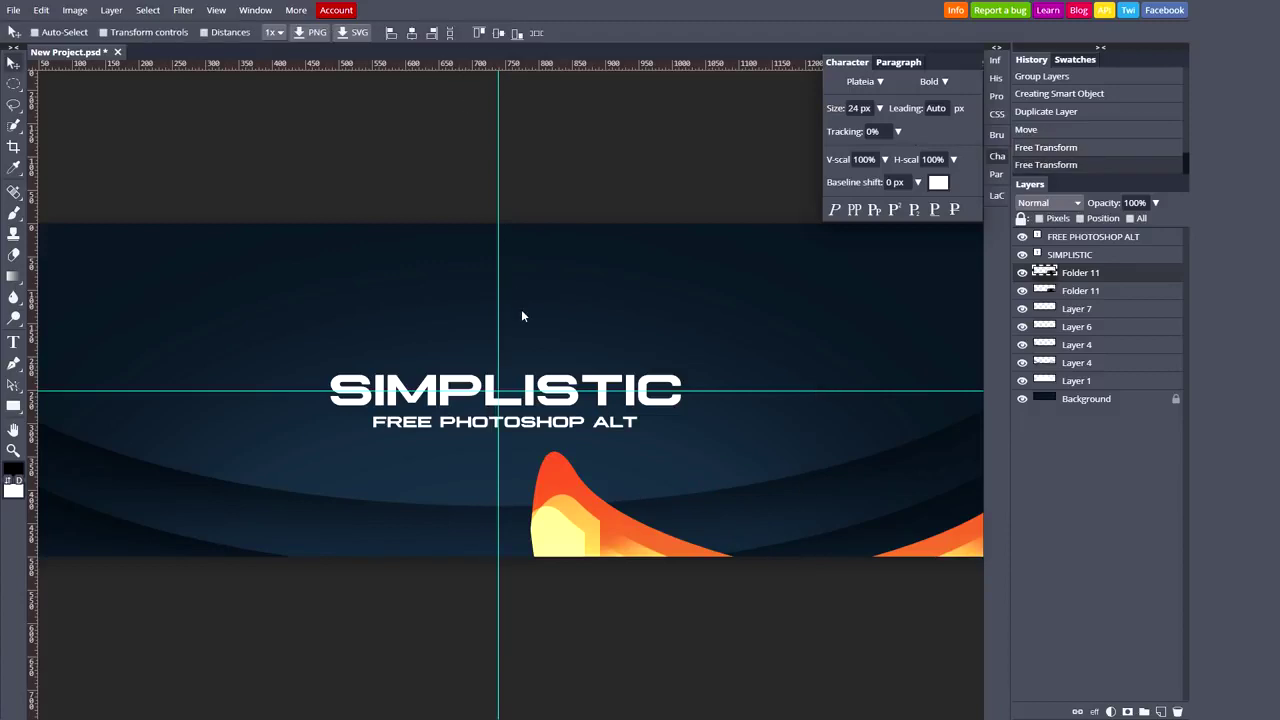
Place the mirrored swoosh in the bottom-left corner, fit the banner in view and hide guides
key(ctrl+minus)
drag(643, 440, 257, 412)
scroll(133, 481, up, 3)
drag(302, 502, 287, 503)
key(ctrl+t)
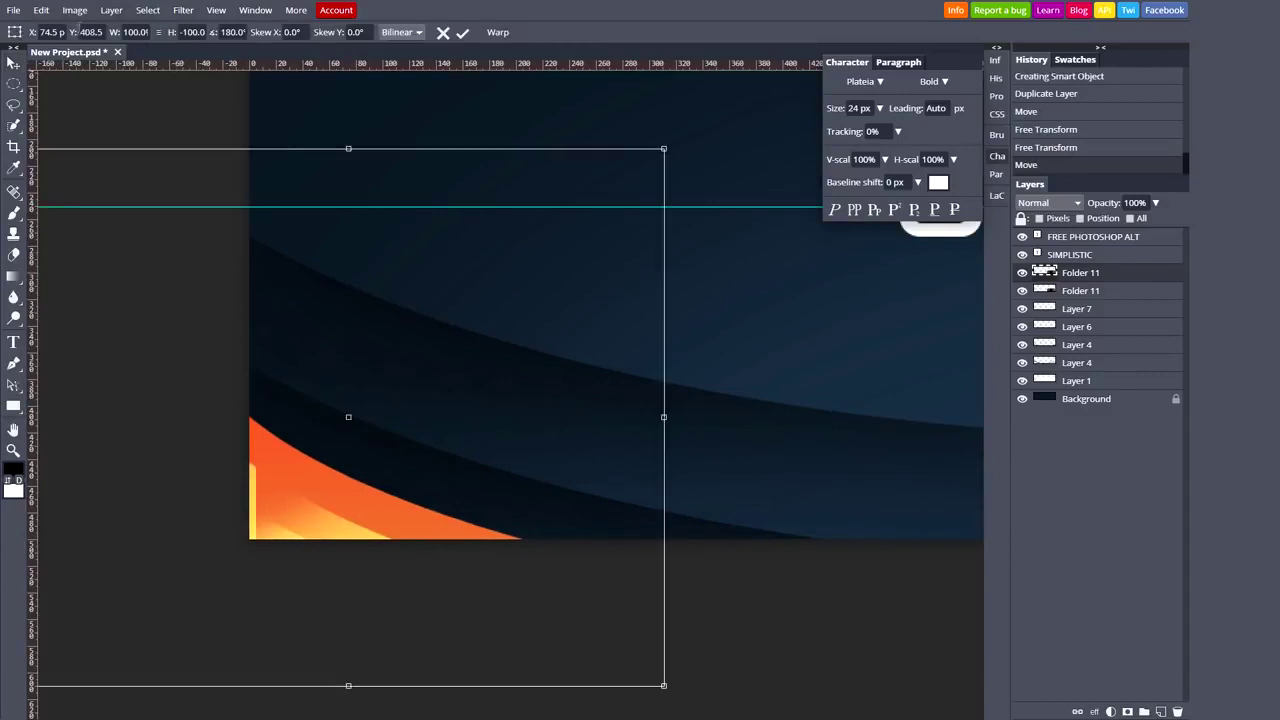
click(462, 32)
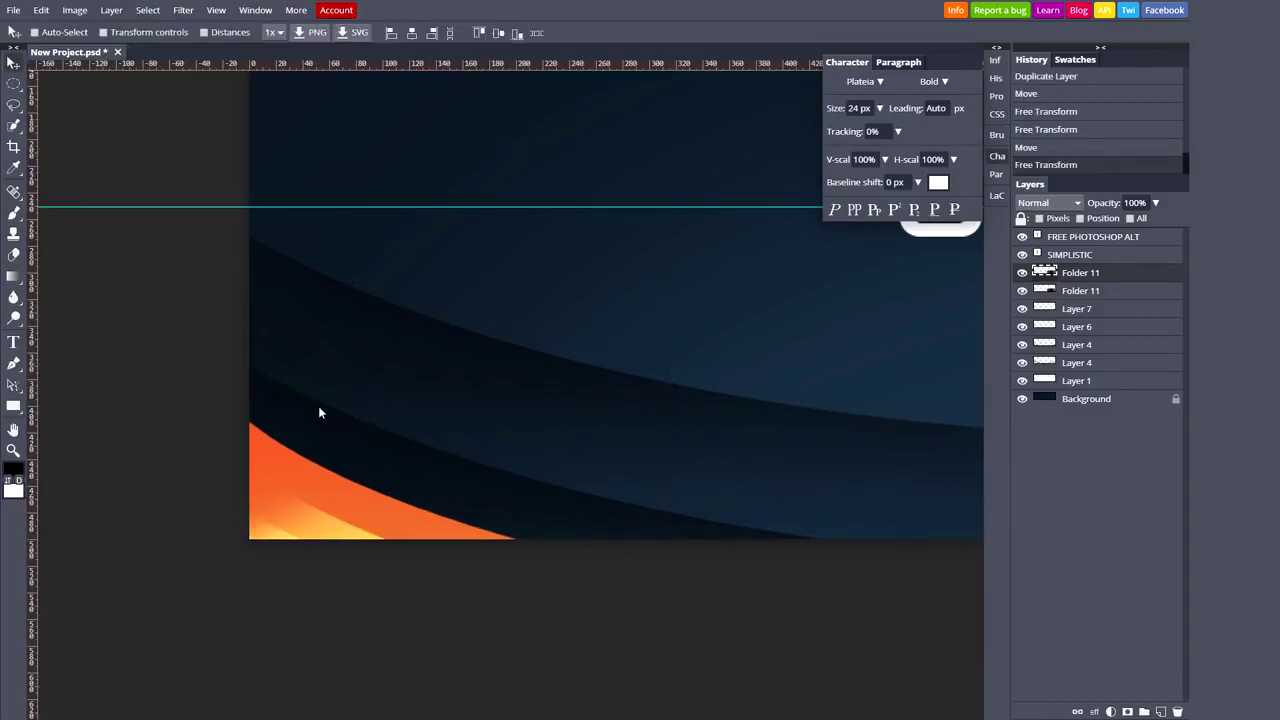
key(ctrl+0)
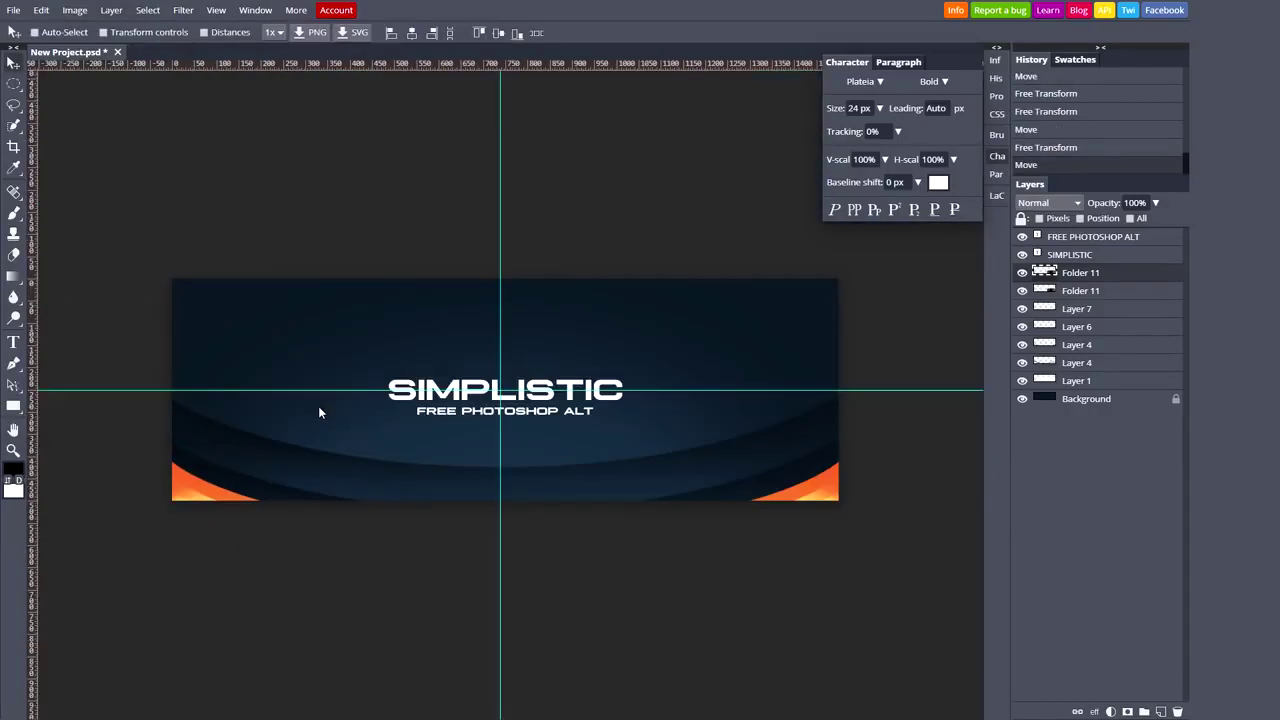
key(ctrl+semicolon)
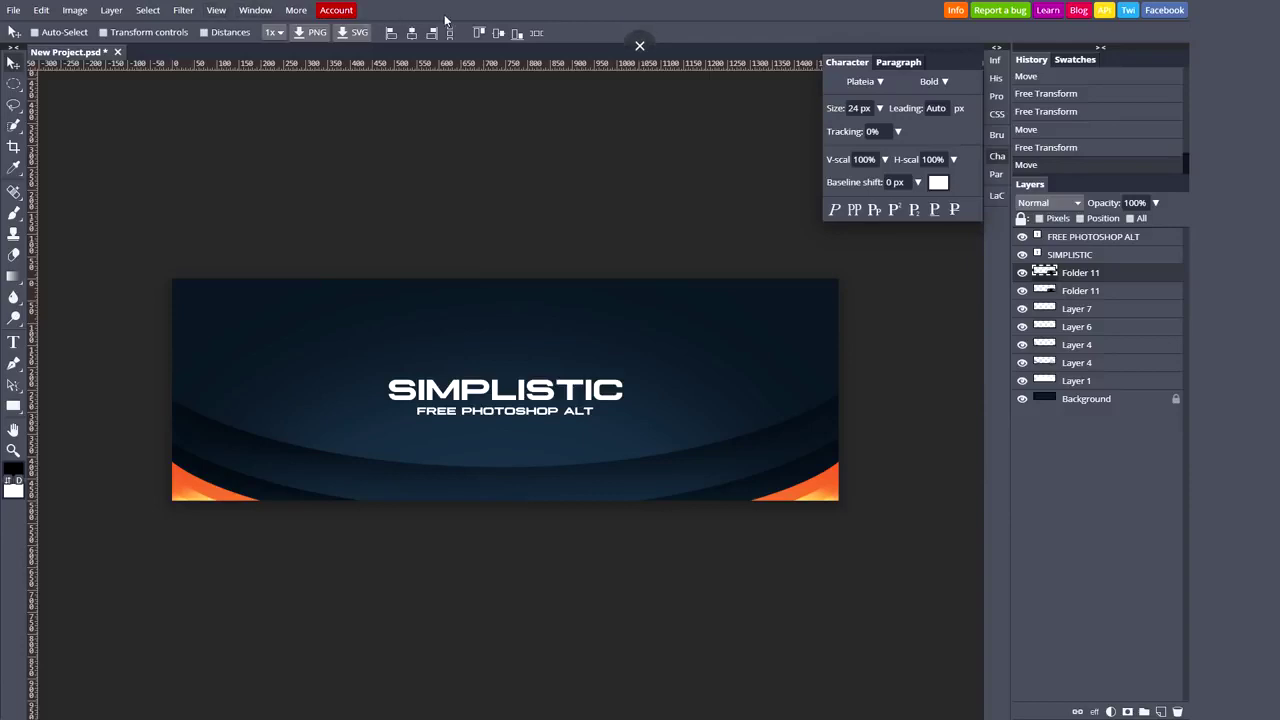
Try the Silver, Black, Snow White and Danish Purple interface themes, then choose Iron Blue
click(255, 11)
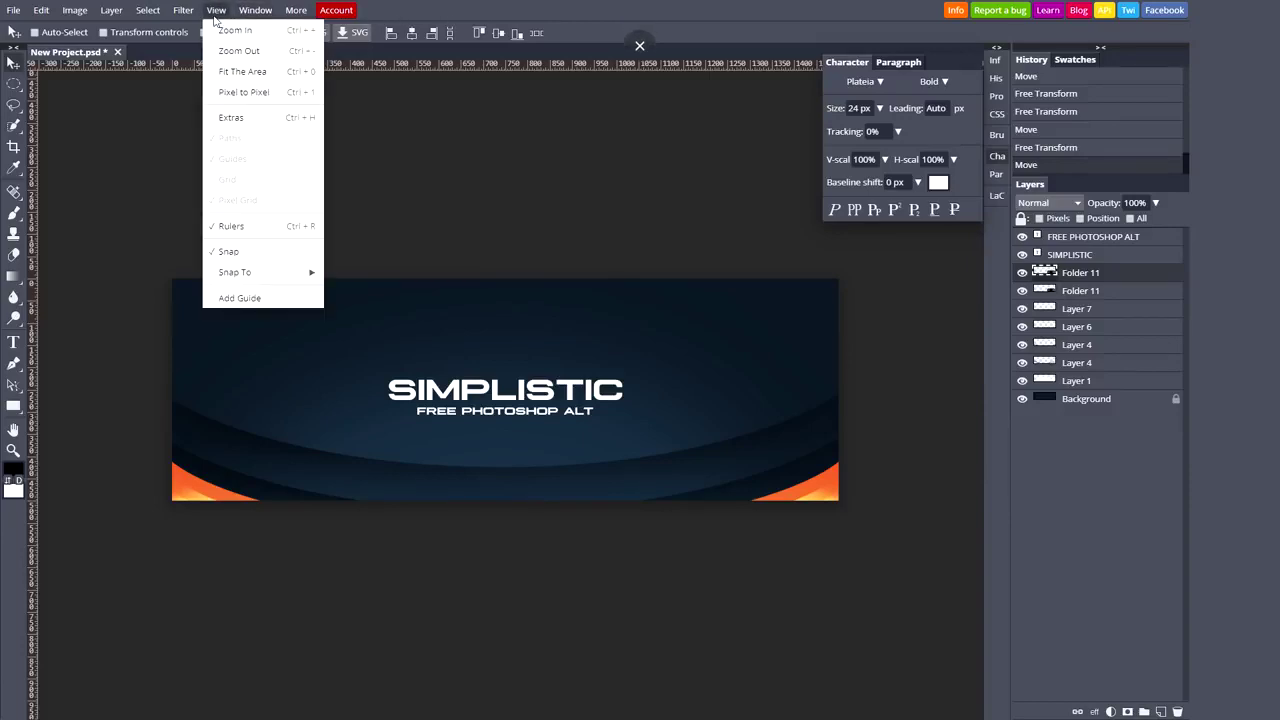
mouse_move(296, 10)
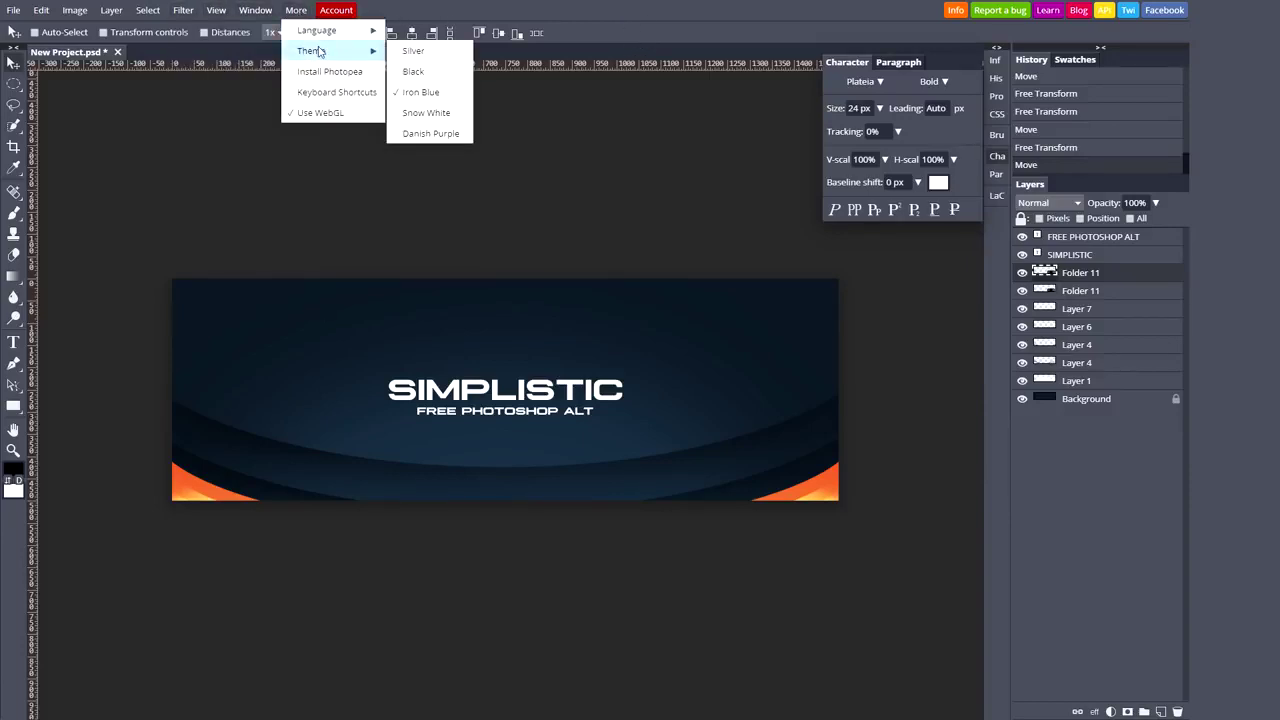
mouse_move(318, 51)
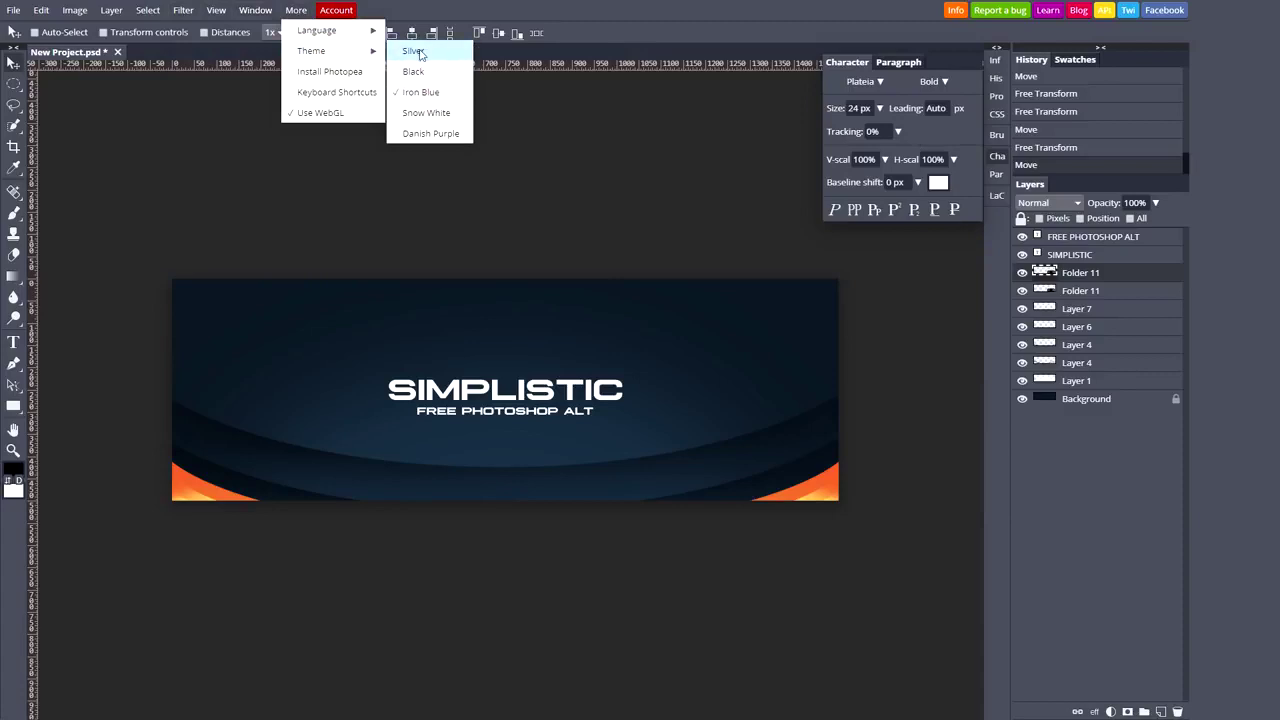
click(413, 50)
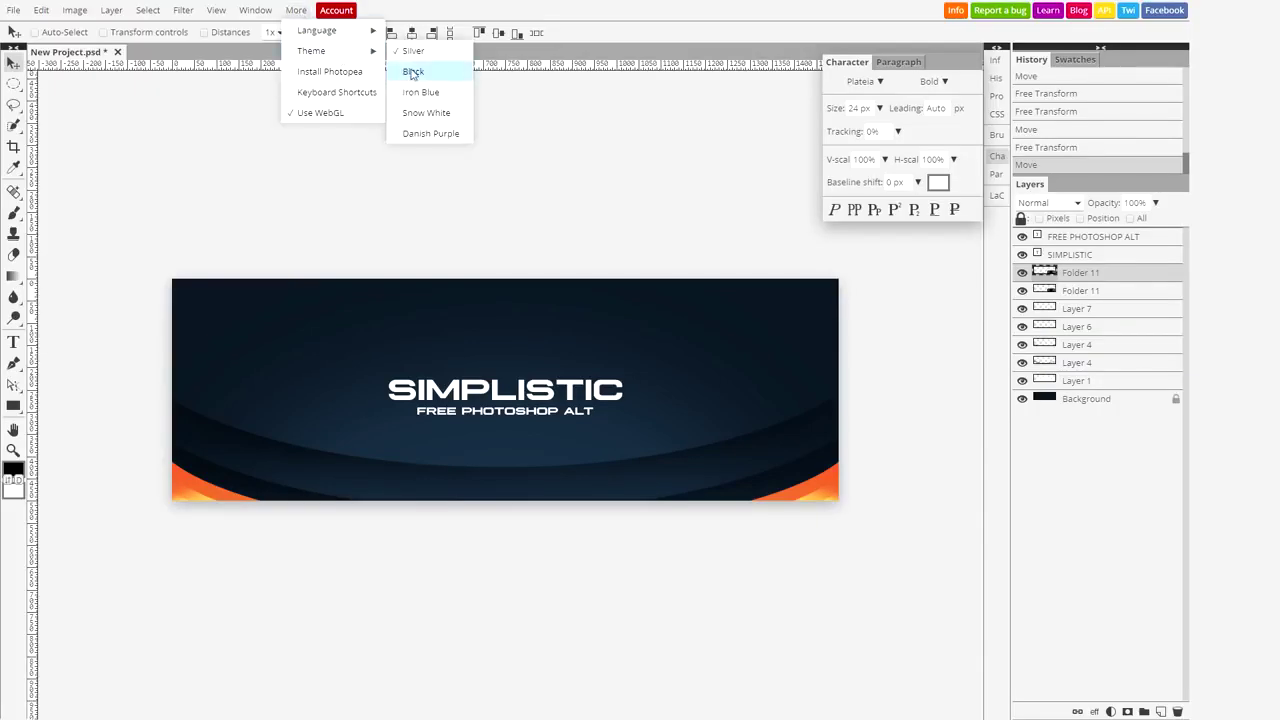
click(412, 71)
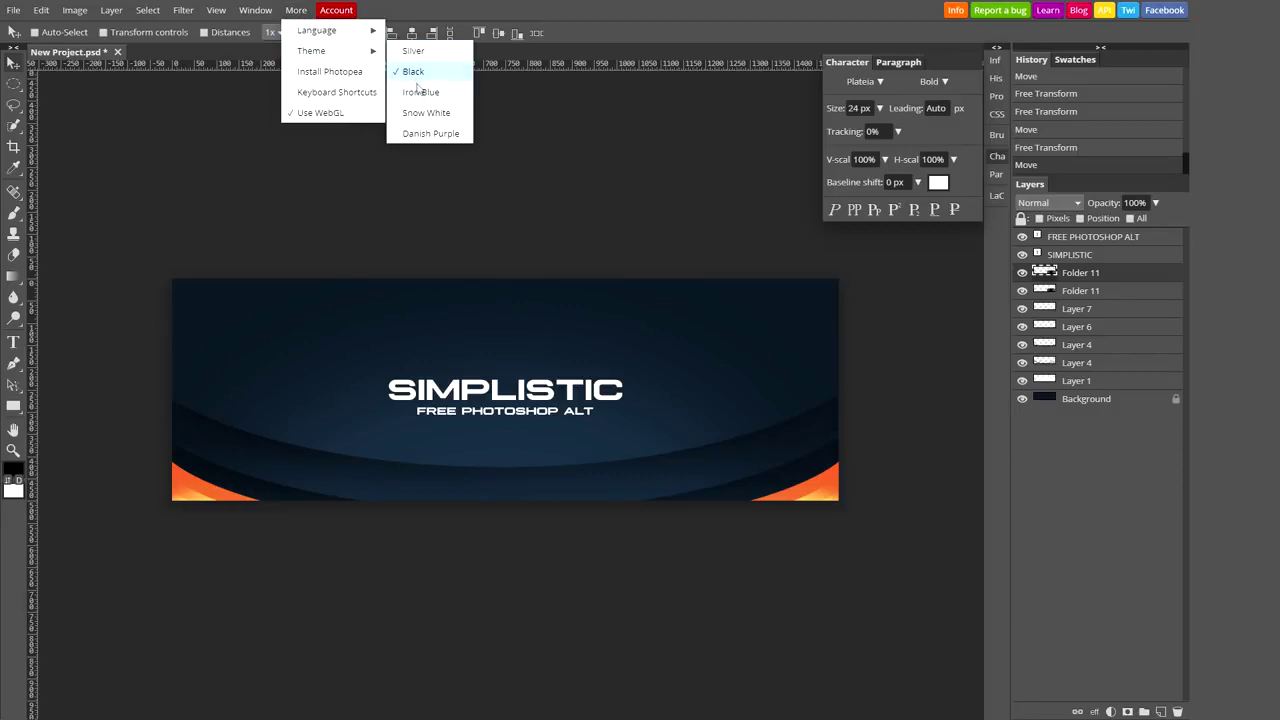
click(426, 112)
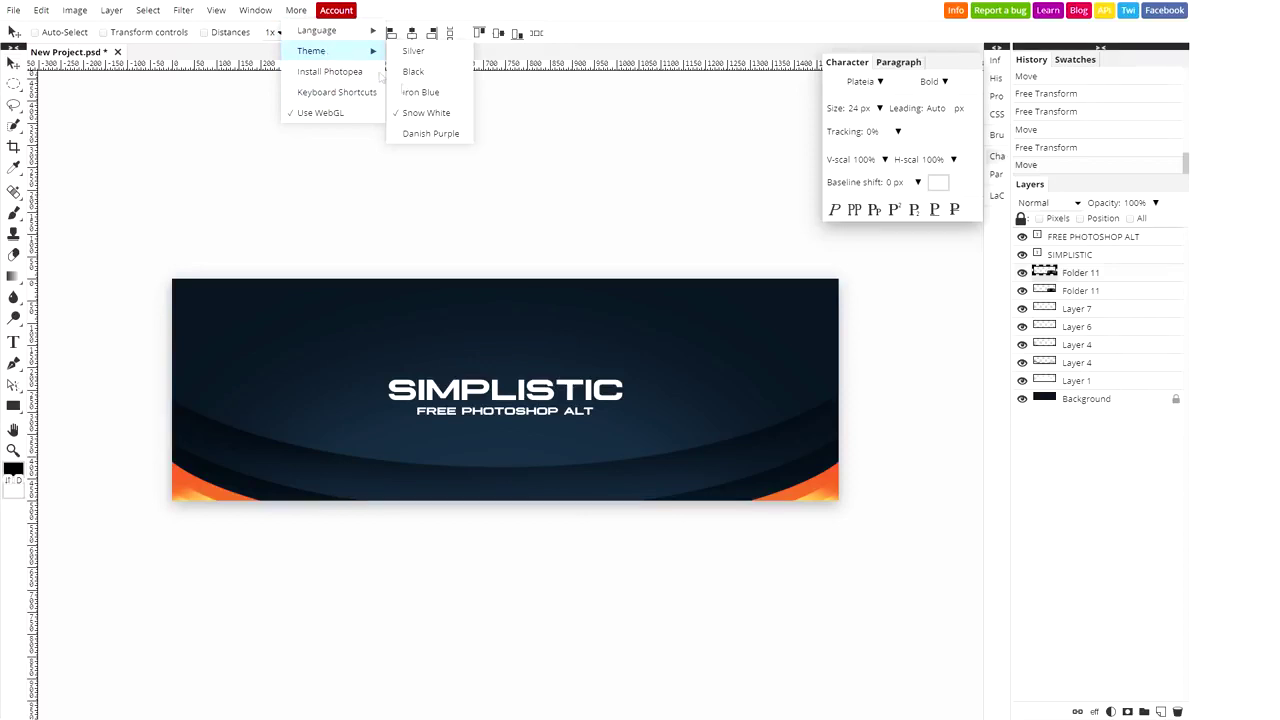
click(428, 133)
click(264, 16)
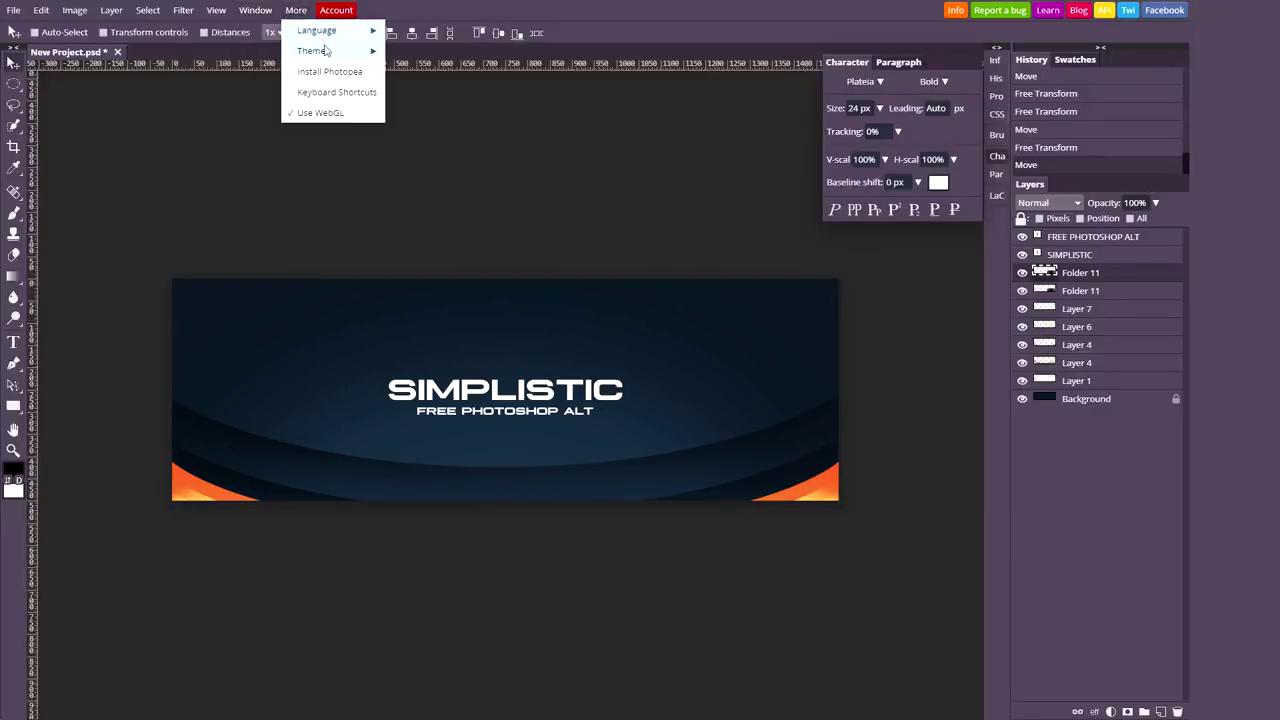
click(424, 96)
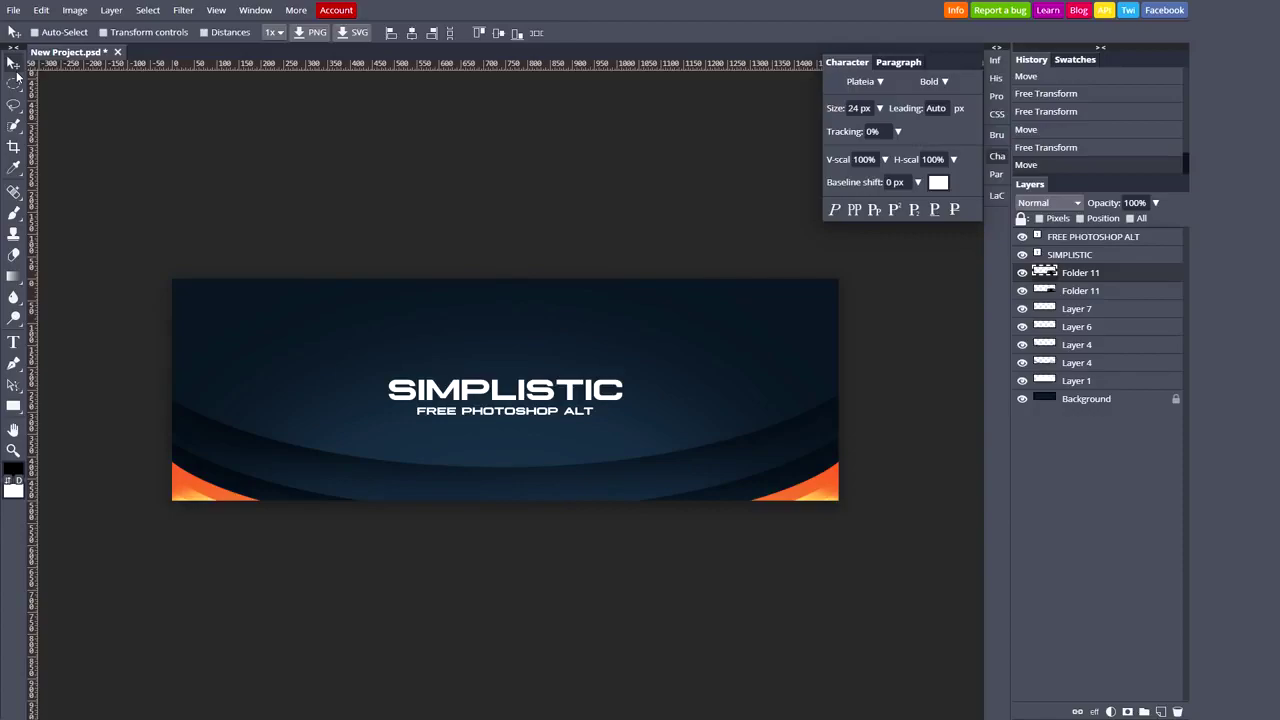
Leave fullscreen, download the banner as New Project (1).psd and open the file
key(F11)
click(172, 35)
click(176, 36)
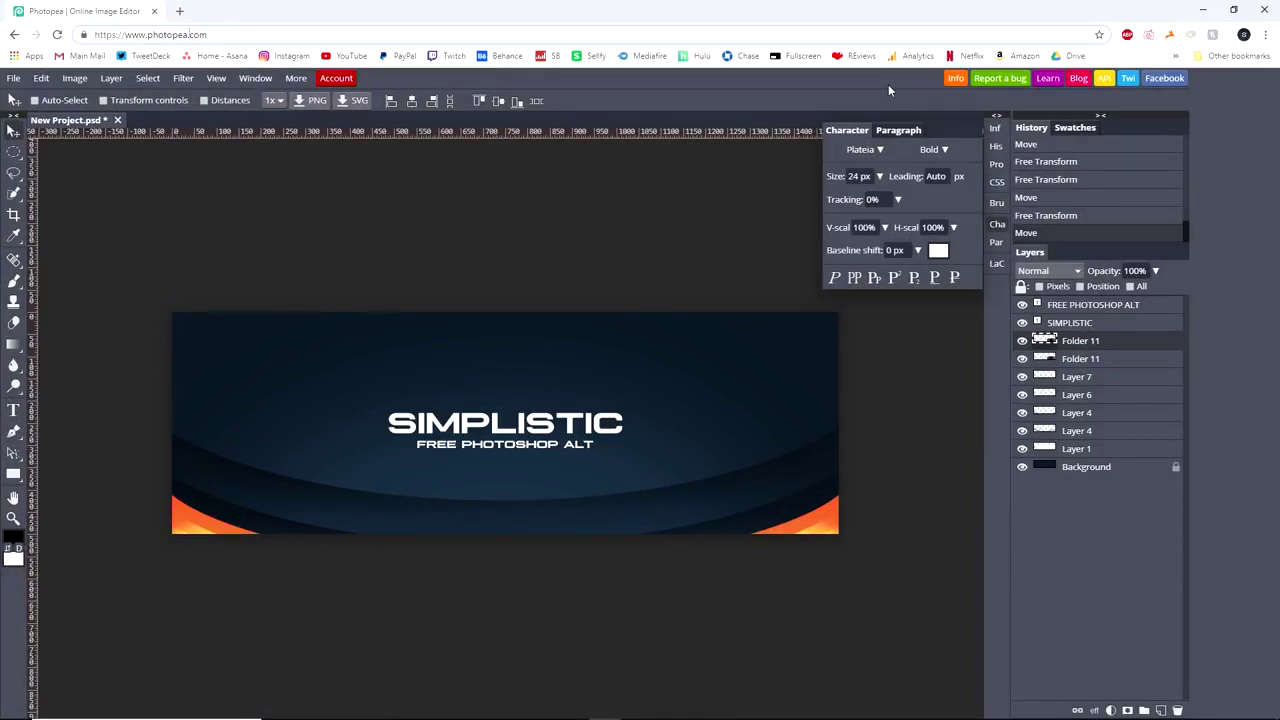
click(14, 78)
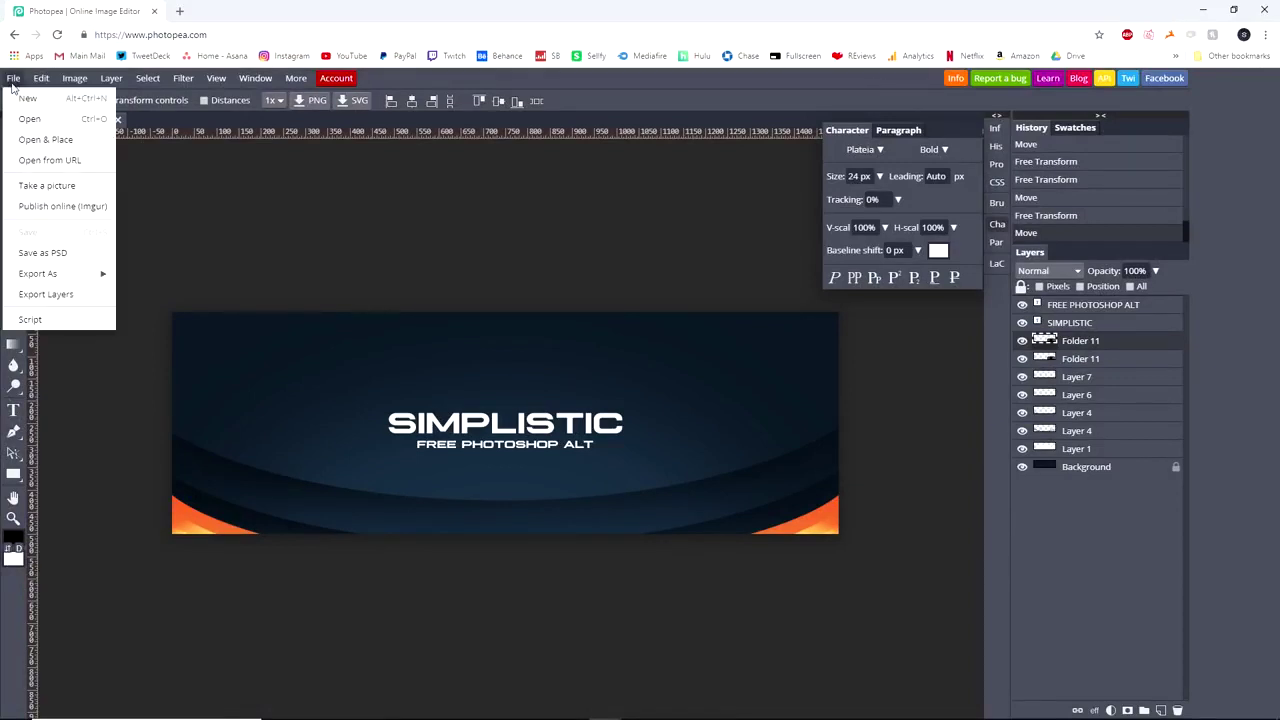
click(66, 256)
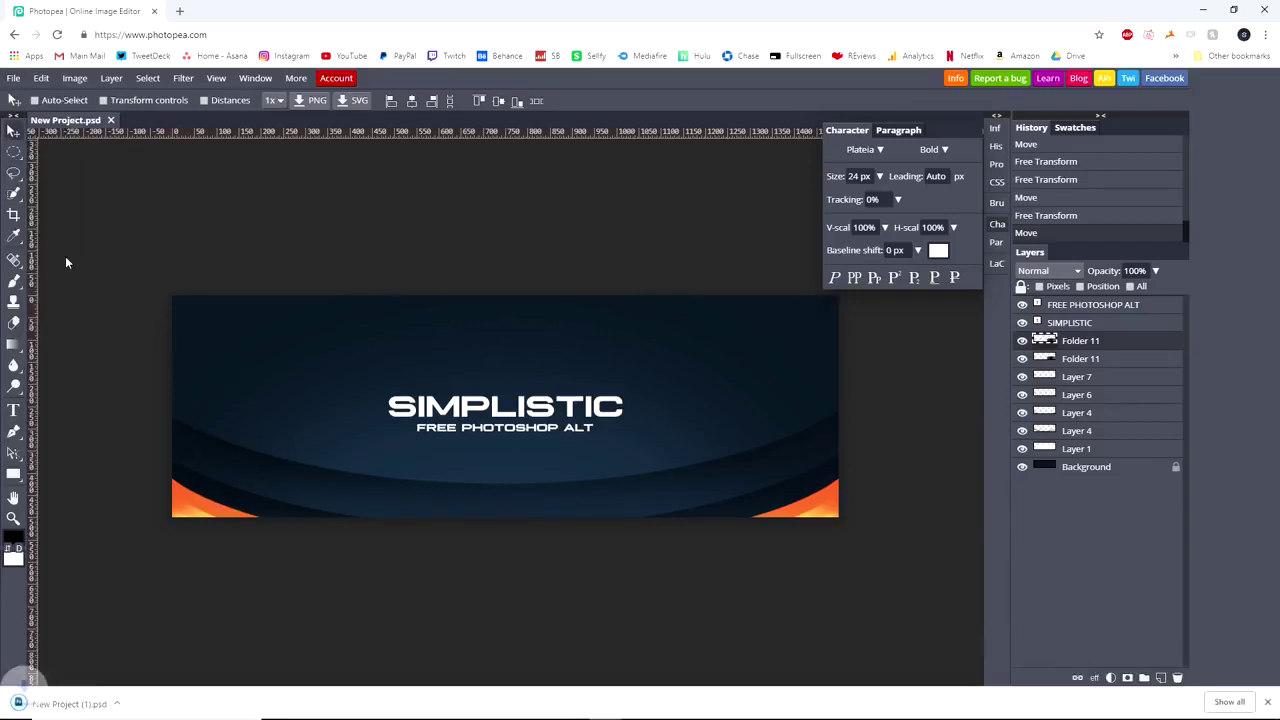
click(75, 703)
In Photoshop, hide guides and test the swoosh group's visibility and layer positions
key(ctrl+semicolon)
click(1133, 313)
click(1133, 313)
click(1133, 327)
click(1133, 327)
mouse_move(960, 340)
mouse_down()
mouse_move(766, 343)
mouse_move(575, 459)
mouse_up()
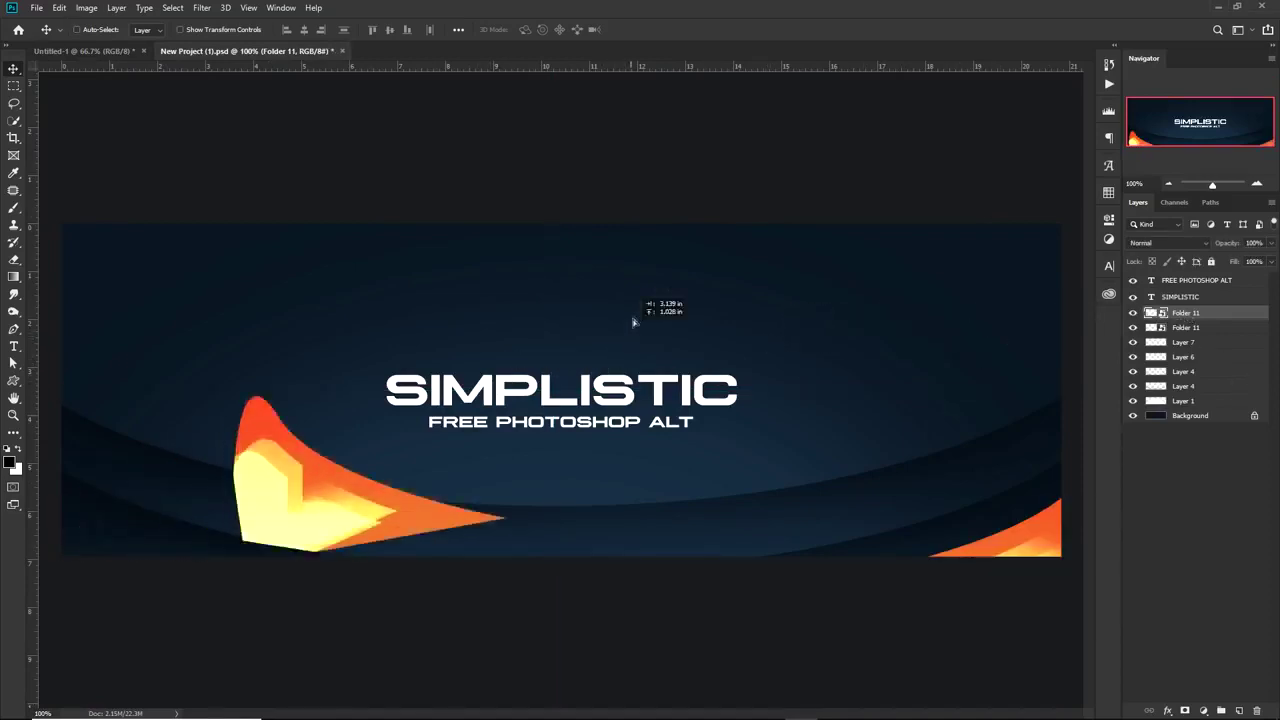
drag(886, 414, 779, 462)
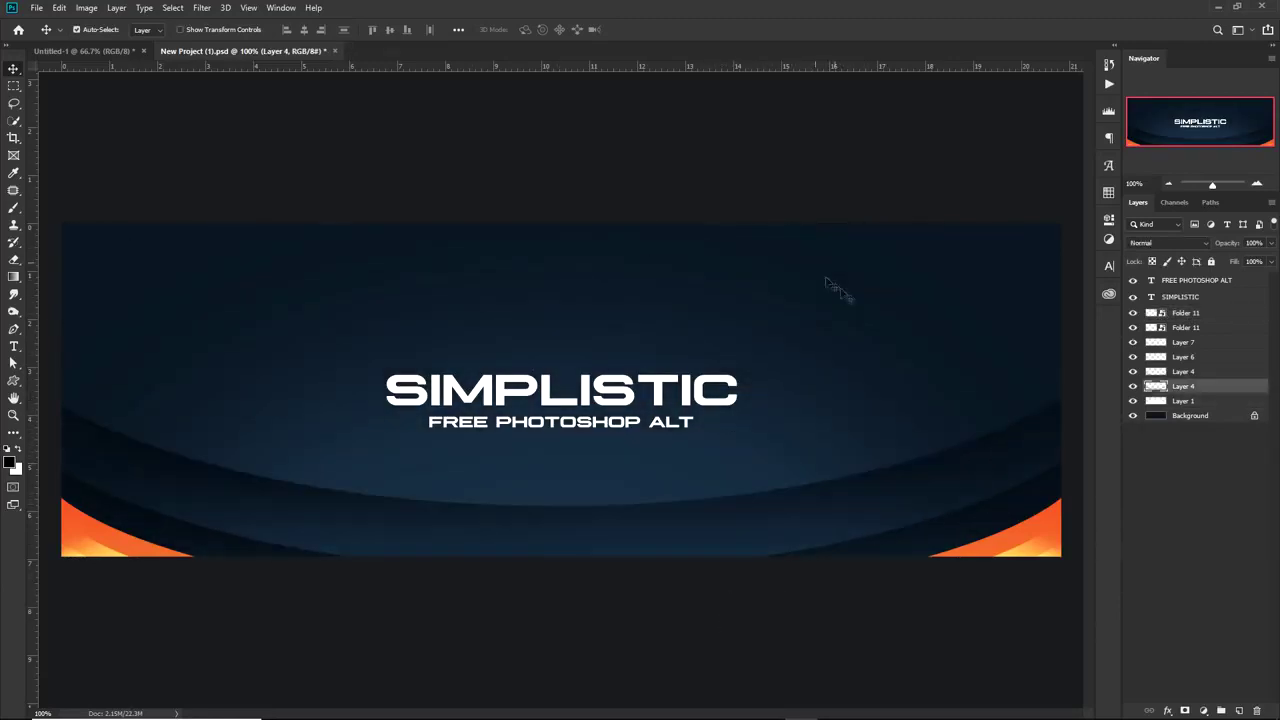
drag(779, 462, 748, 395)
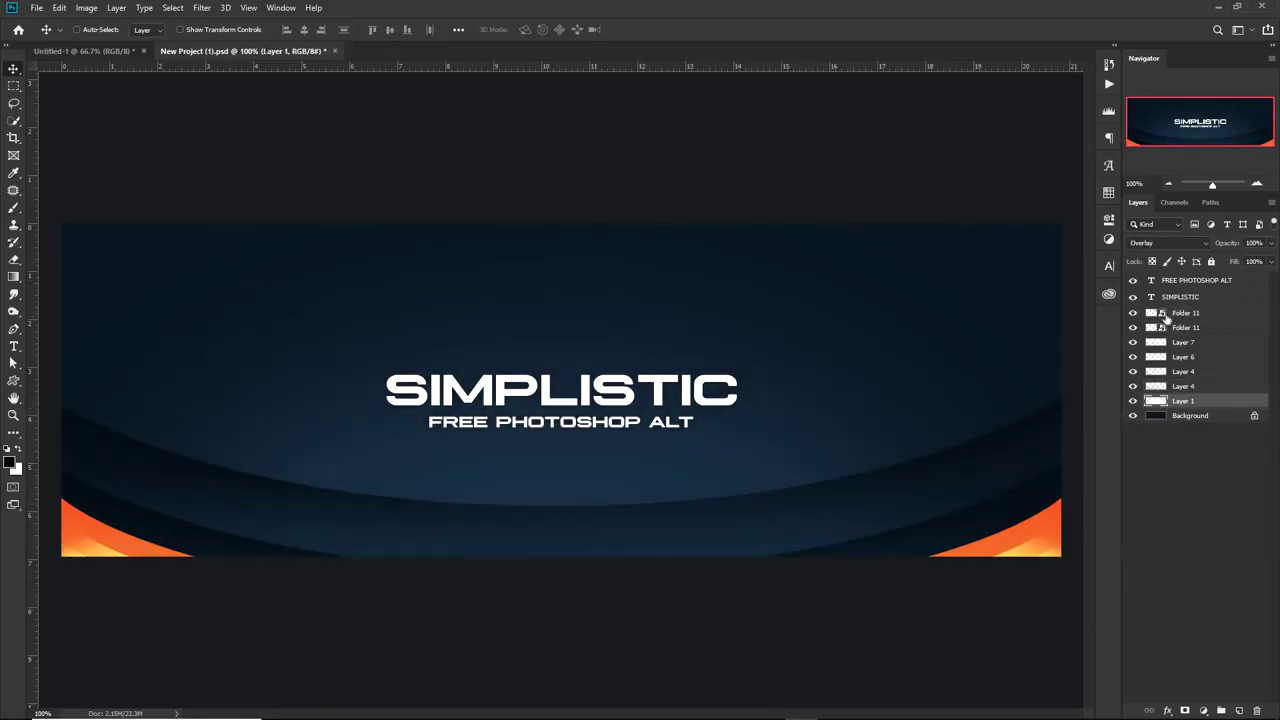
Inspect the Folder 11 smart object's shapes, close it unsaved, and return to Photopea in Chrome
double_click(1158, 313)
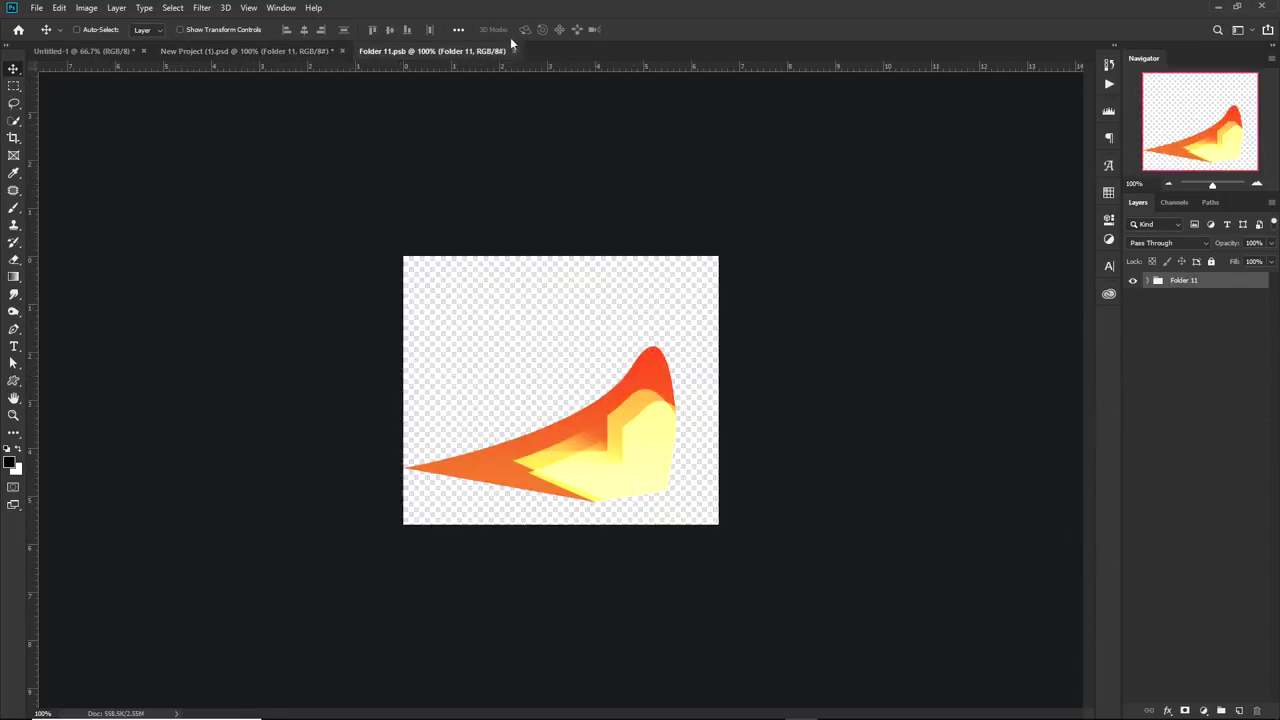
click(1133, 281)
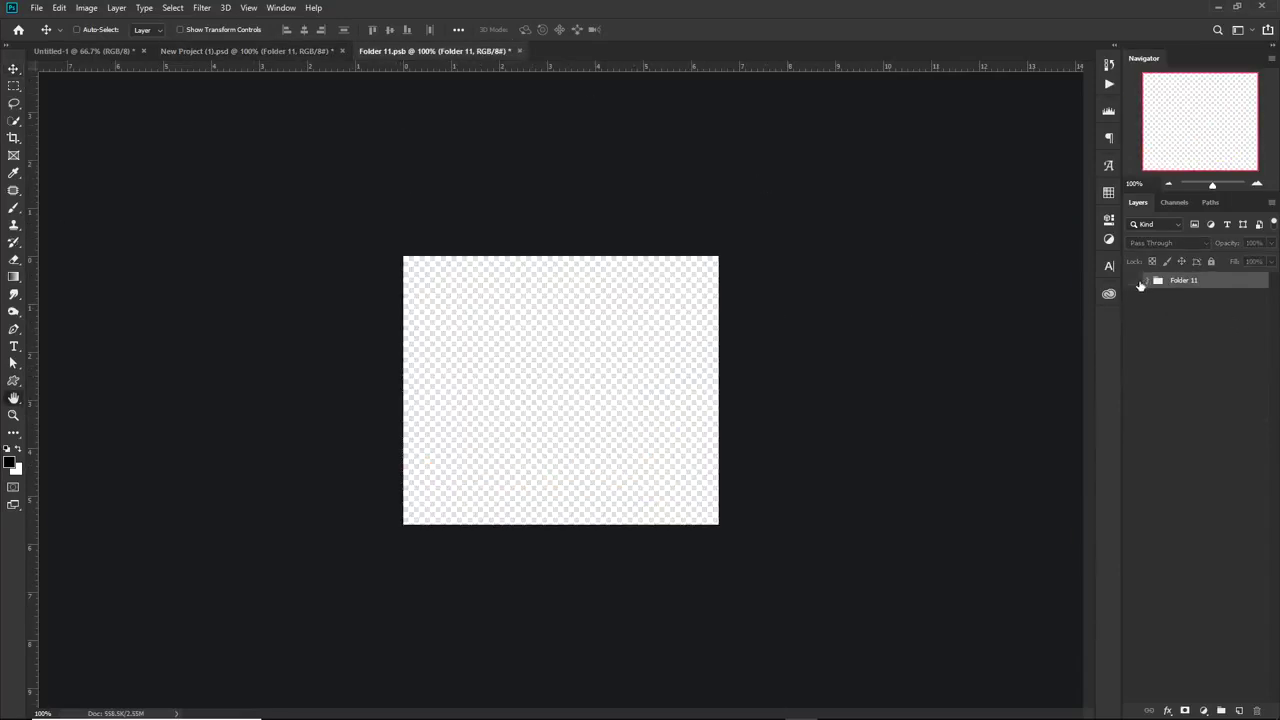
double_click(1160, 281)
click(1224, 445)
click(1133, 281)
click(1147, 281)
click(1133, 325)
click(1133, 301)
click(519, 50)
mouse_move(604, 707)
click(636, 272)
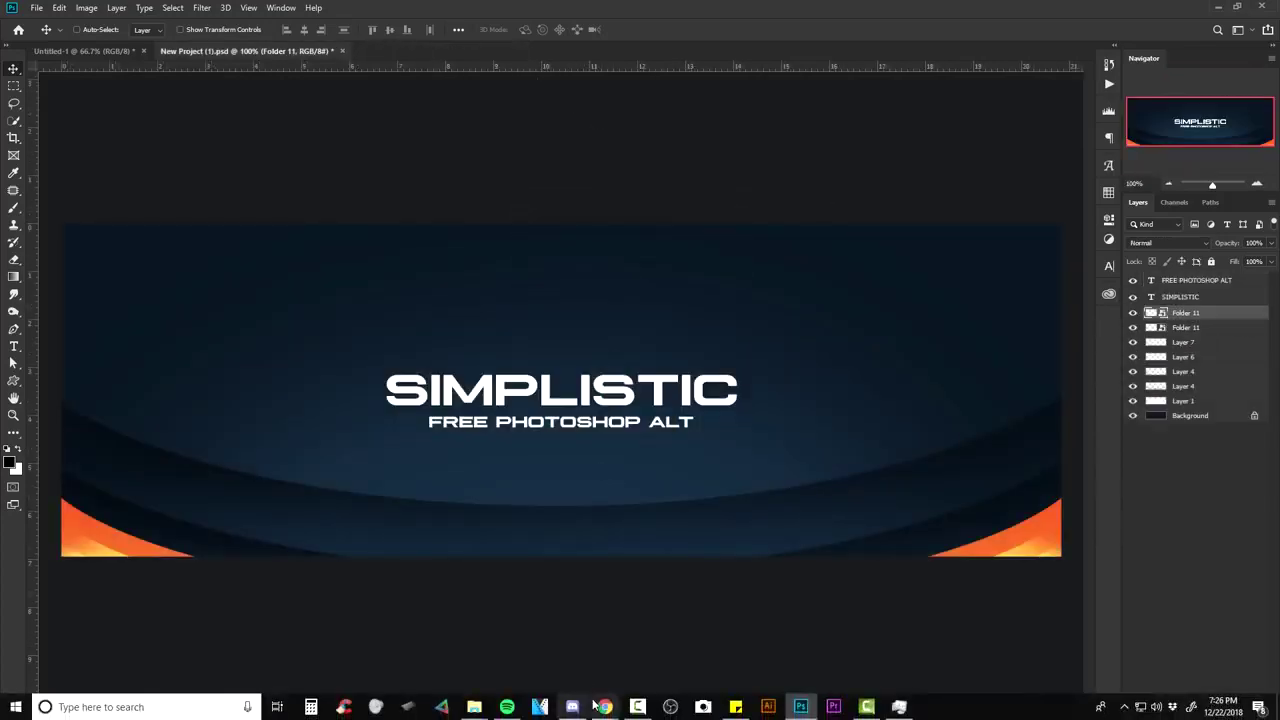
click(662, 658)
click(662, 660)
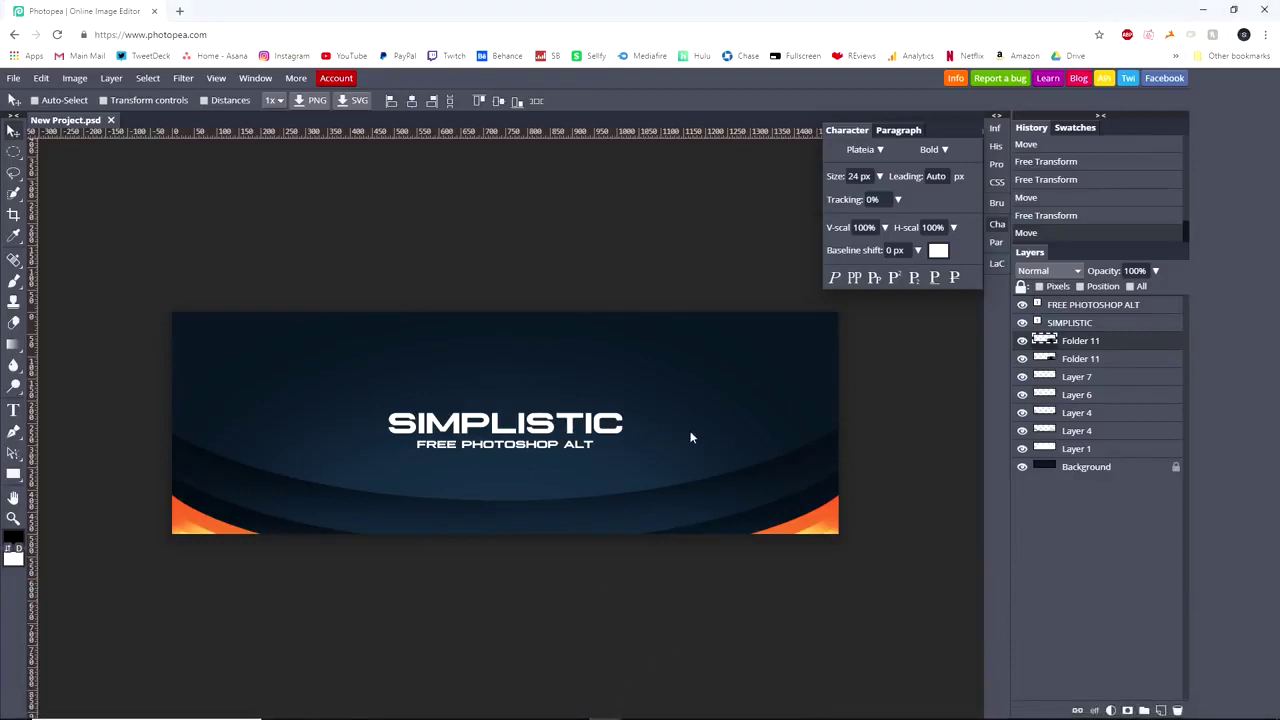